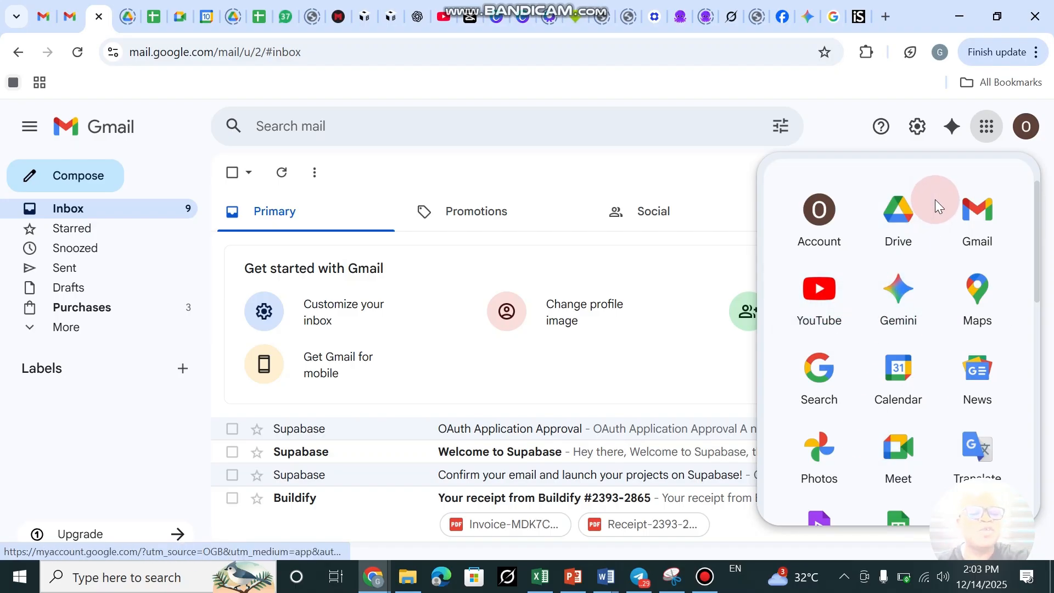
Open Google Drive from the Gmail apps grid and dismiss the move-file tip.
click(897, 217)
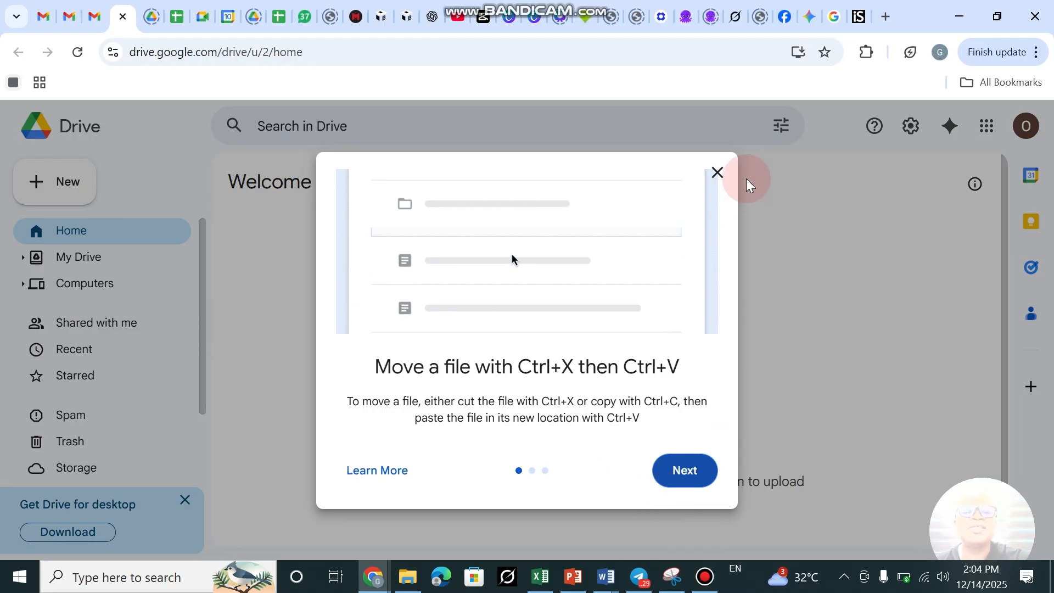
click(724, 176)
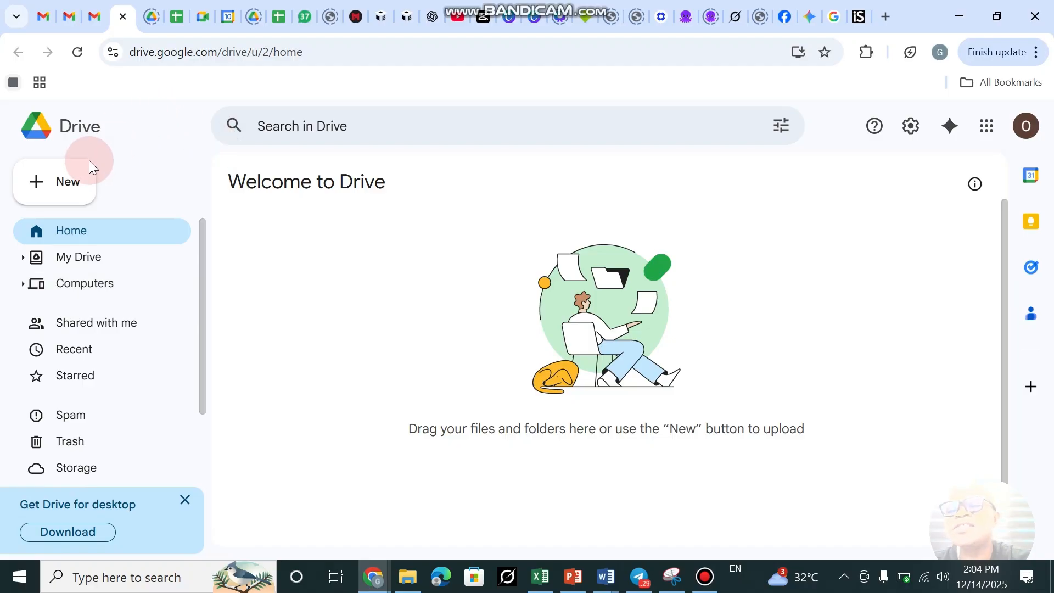
Create a blank Google Form from Drive's New menu.
click(71, 185)
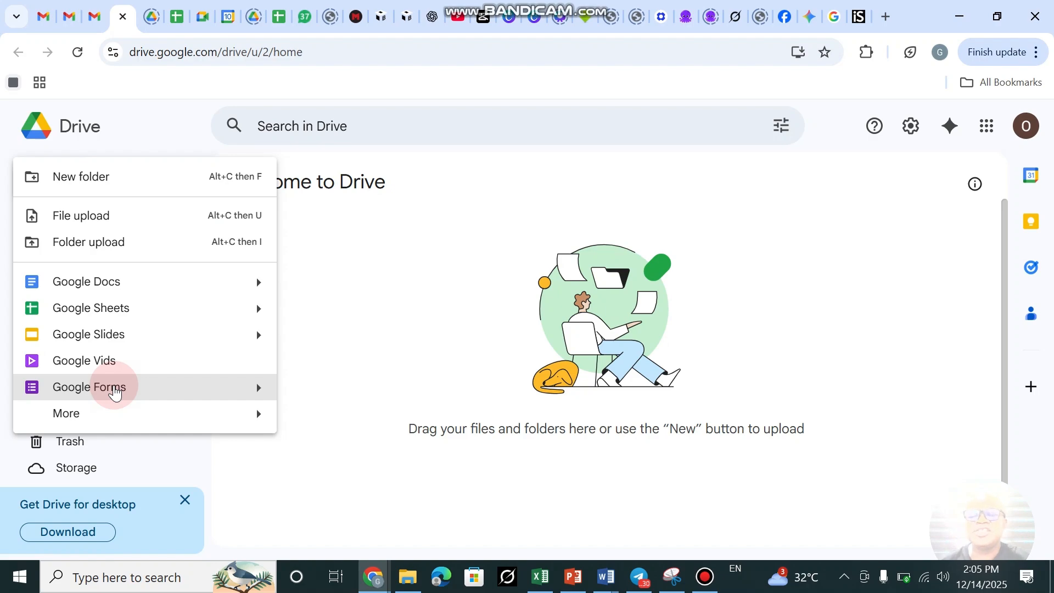
click(113, 387)
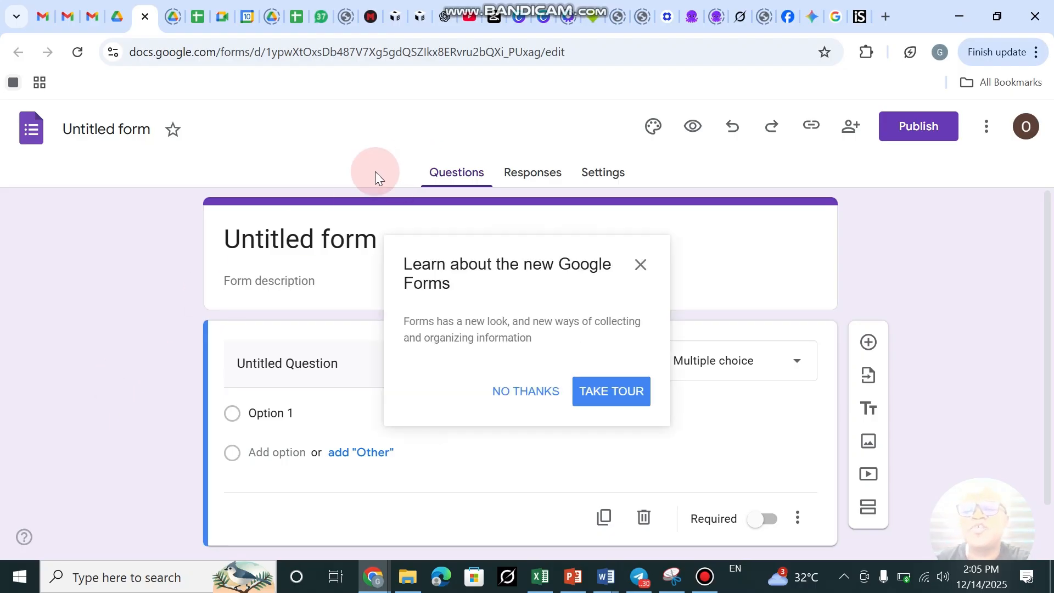
Dismiss the intro and retitle the form 'GNI Daily Operations Report'.
click(638, 266)
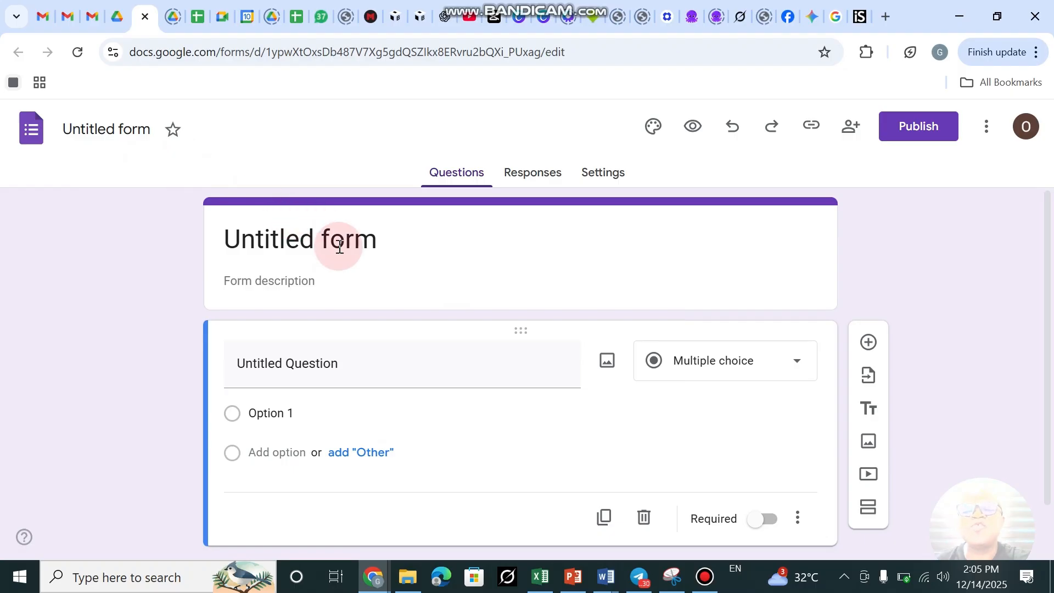
click(359, 241)
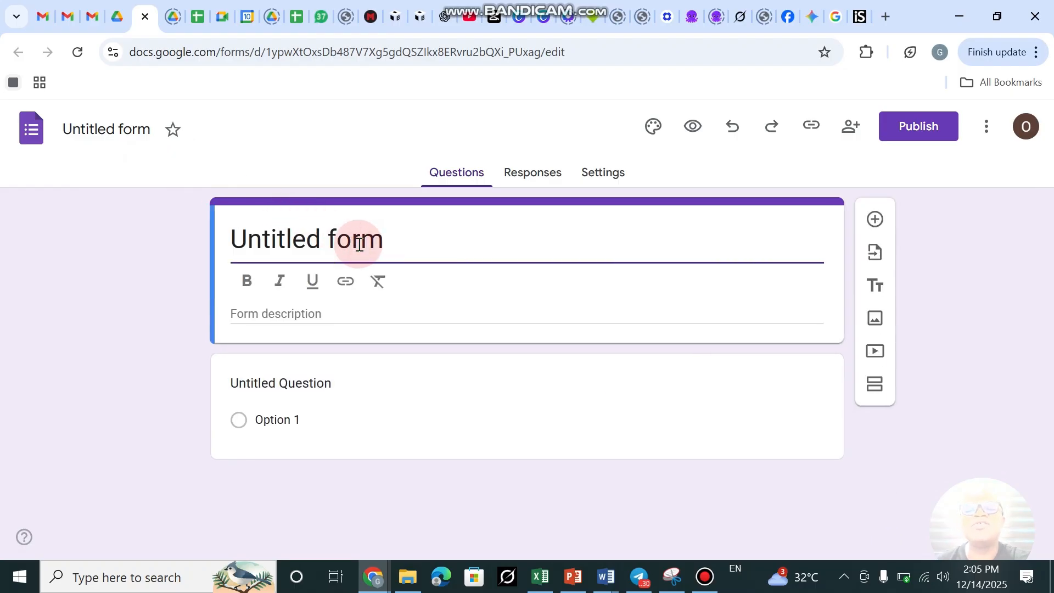
click(398, 247)
key(BackSpace)
key(BackSpace)
key(BackSpace)
key(BackSpace)
key(BackSpace)
key(BackSpace)
key(BackSpace)
key(BackSpace)
key(BackSpace)
key(BackSpace)
key(BackSpace)
key(BackSpace)
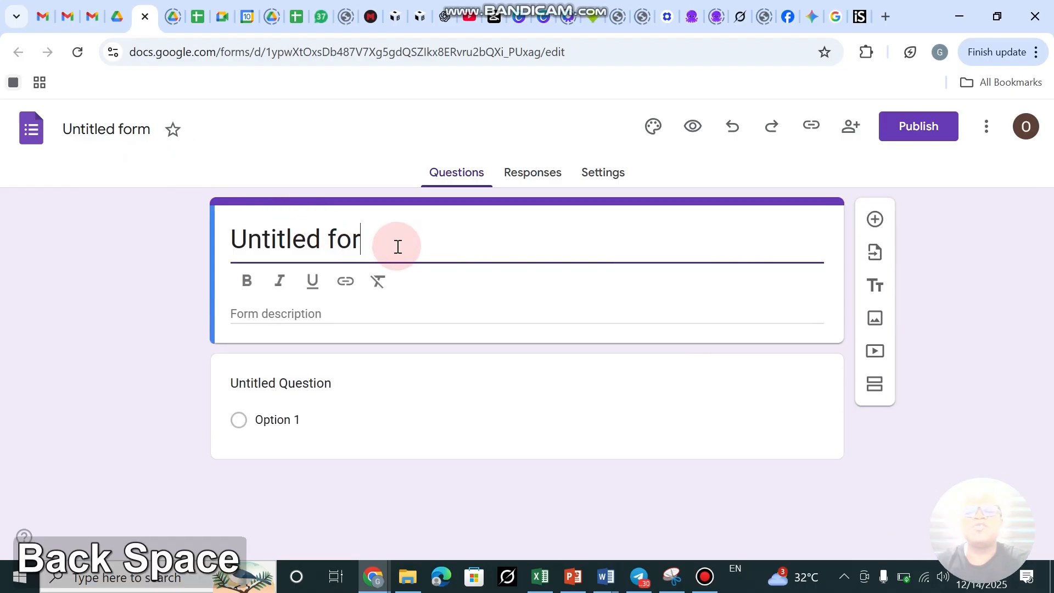
key(BackSpace)
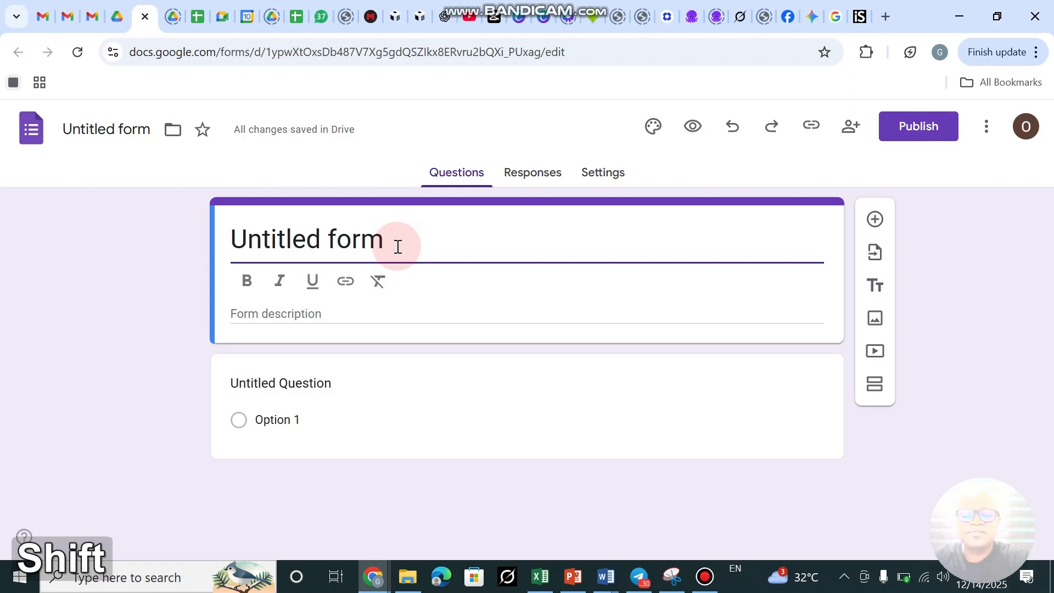
text(GNI)
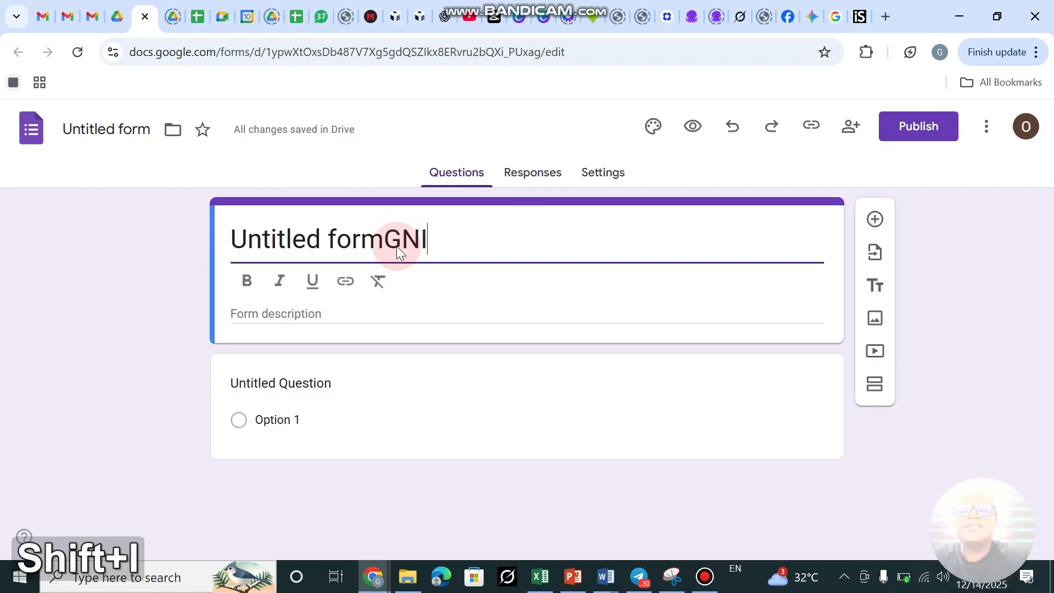
key(BackSpace)
key(BackSpace)
key(BackSpace)
key(BackSpace)
key(BackSpace)
key(BackSpace)
key(BackSpace)
key(BackSpace)
key(BackSpace)
key(BackSpace)
key(BackSpace)
key(BackSpace)
key(BackSpace)
key(BackSpace)
key(BackSpace)
key(BackSpace)
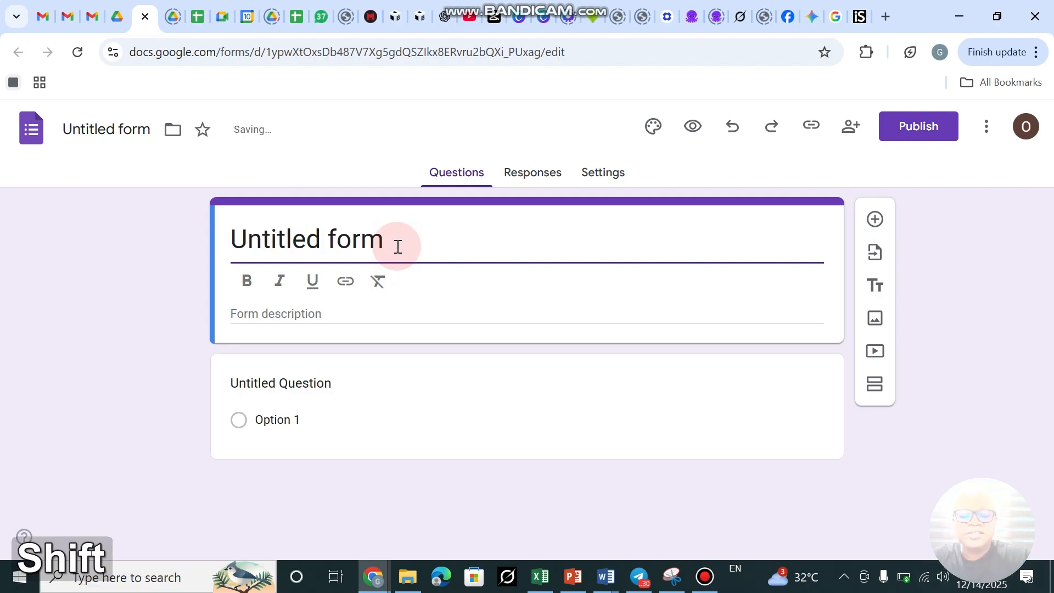
text(GN)
key(BackSpace)
key(BackSpace)
key(BackSpace)
key(BackSpace)
key(BackSpace)
key(BackSpace)
key(BackSpace)
key(BackSpace)
key(BackSpace)
key(BackSpace)
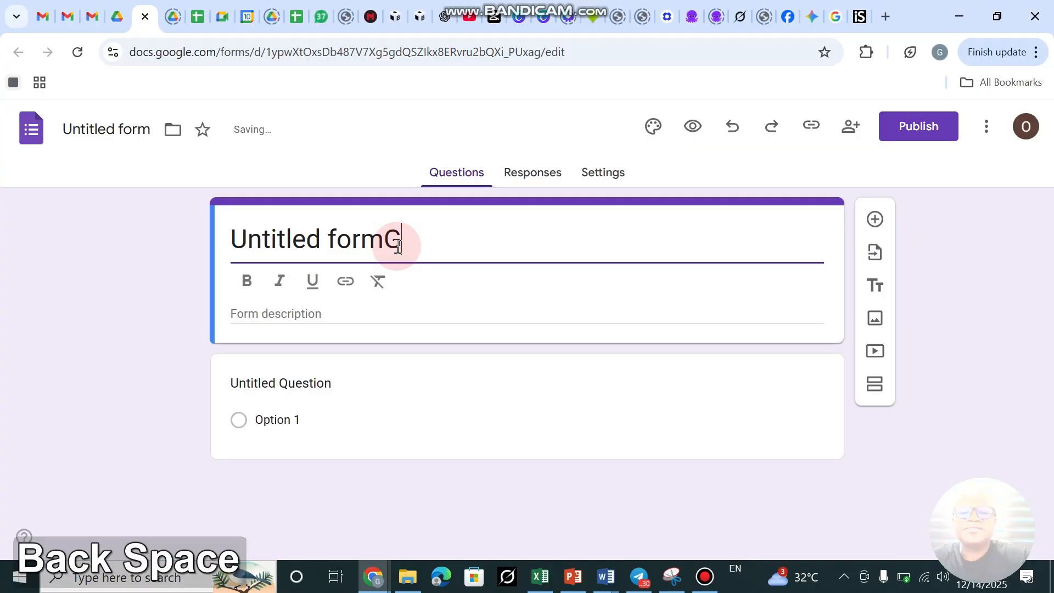
key(BackSpace)
key(BackSpace)
key(BackSpace)
key(BackSpace)
key(BackSpace)
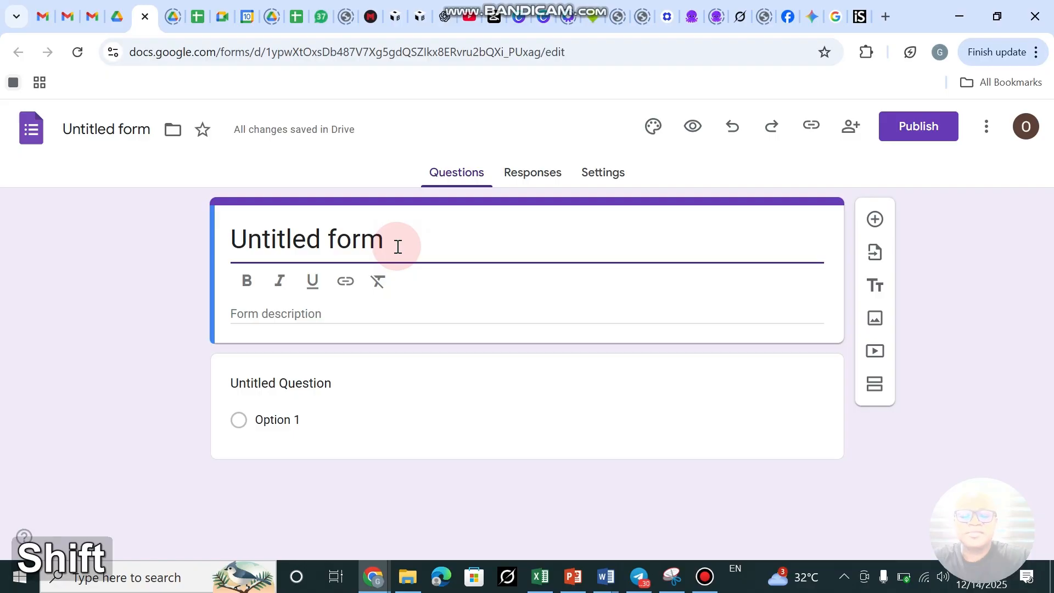
text(GNI)
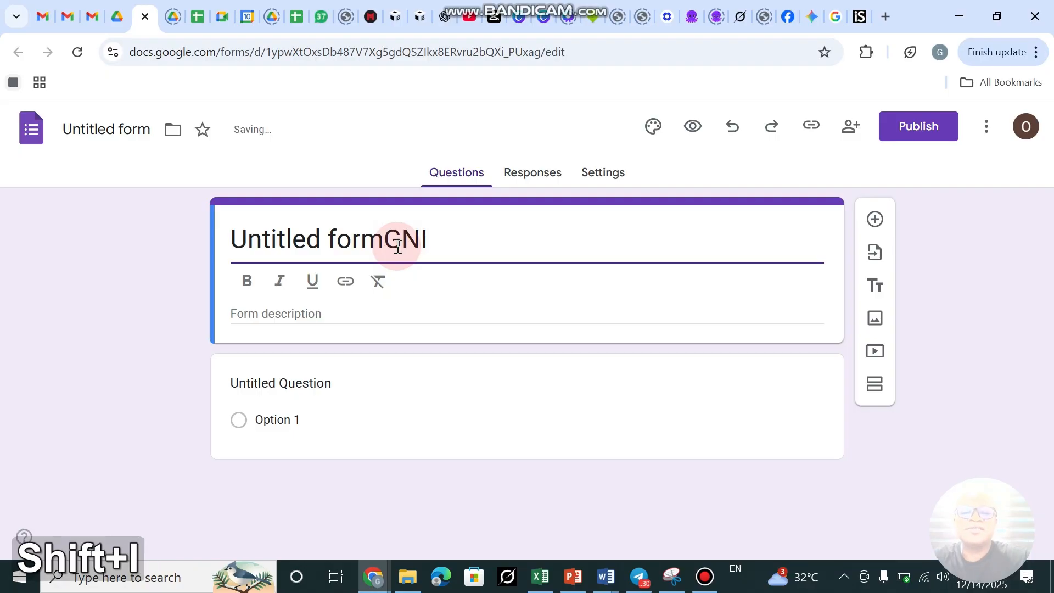
text( D)
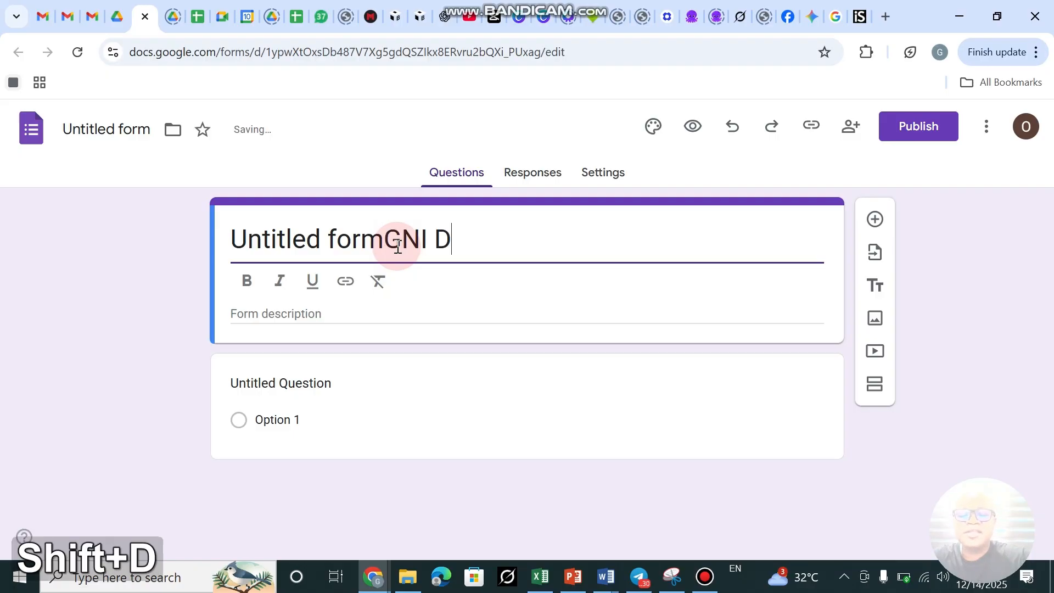
text(aily O)
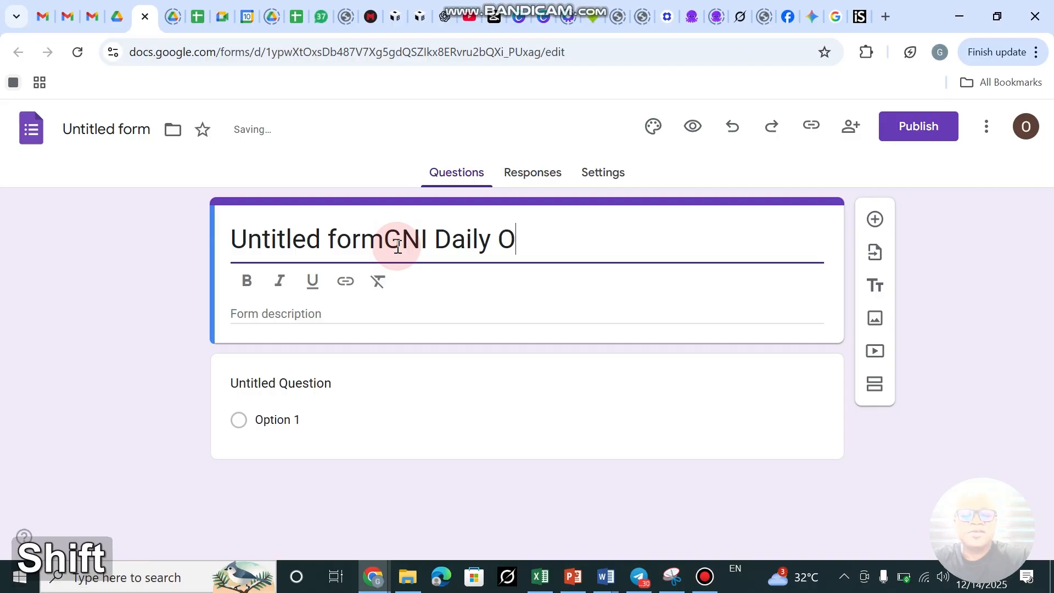
text(peration)
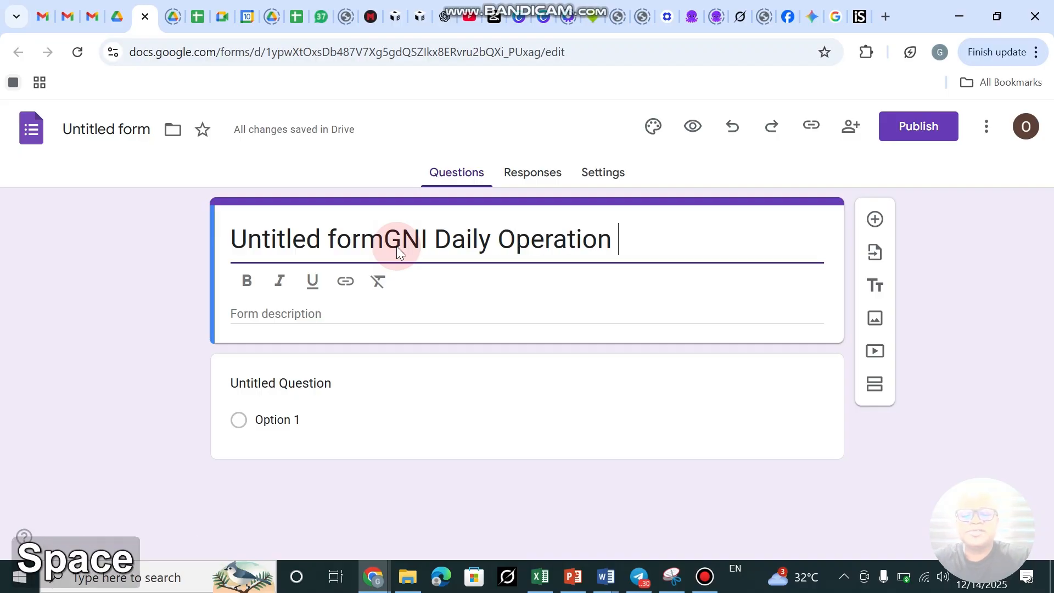
key(BackSpace)
text(s)
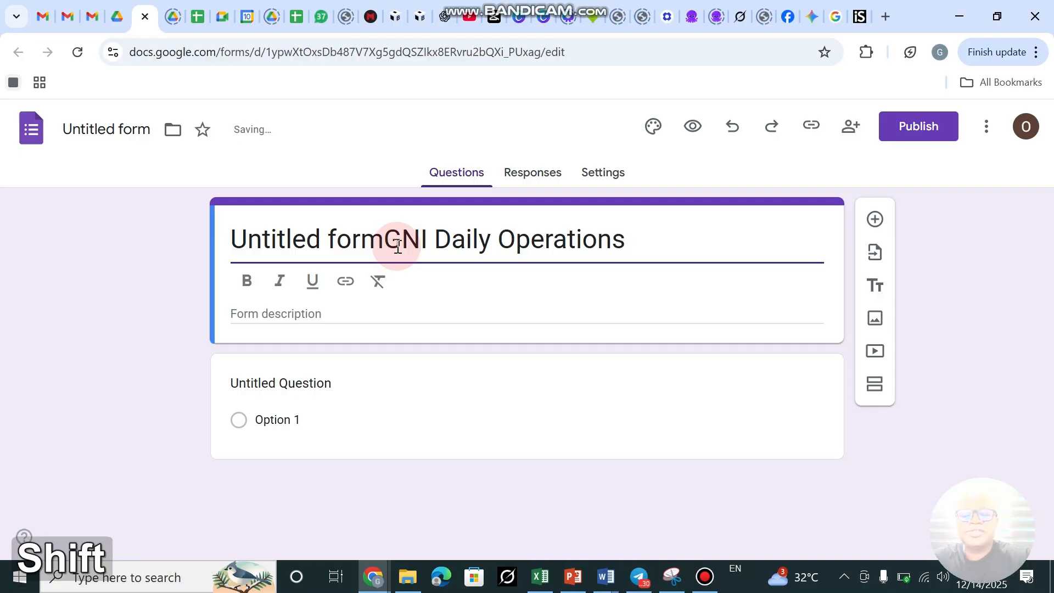
text( Report)
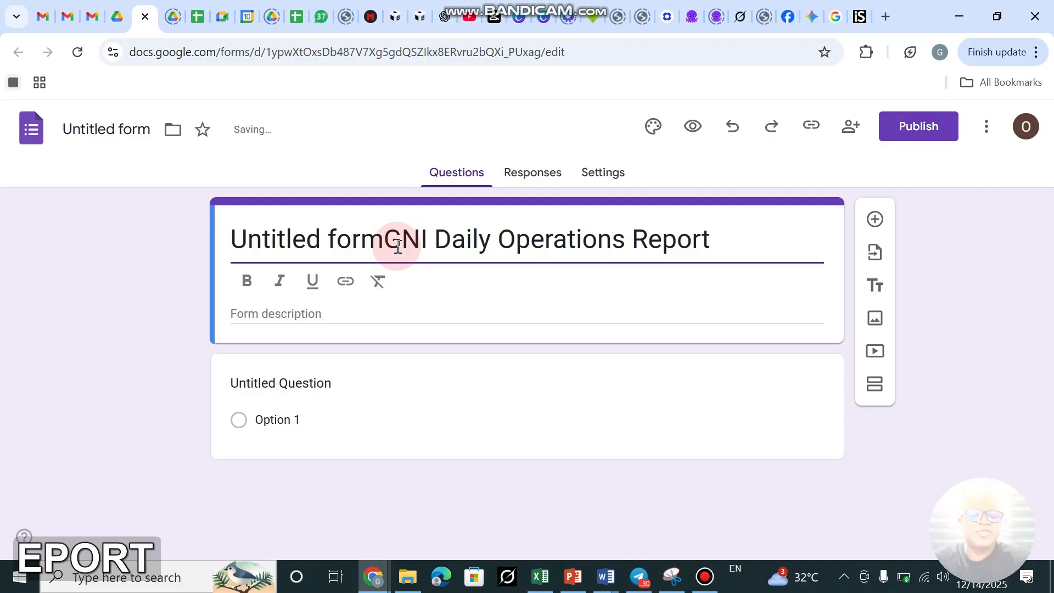
key(Left)
key(Left)
key(Left)
key(Left)
key(Left)
key(Left)
key(Left)
key(Left)
key(Left)
key(Left)
key(Left)
key(Left)
key(Left)
key(Left)
key(Left)
key(Left)
key(Left)
key(Left)
key(Left)
key(Left)
key(Left)
key(Left)
key(Left)
key(Left)
key(Left)
key(Left)
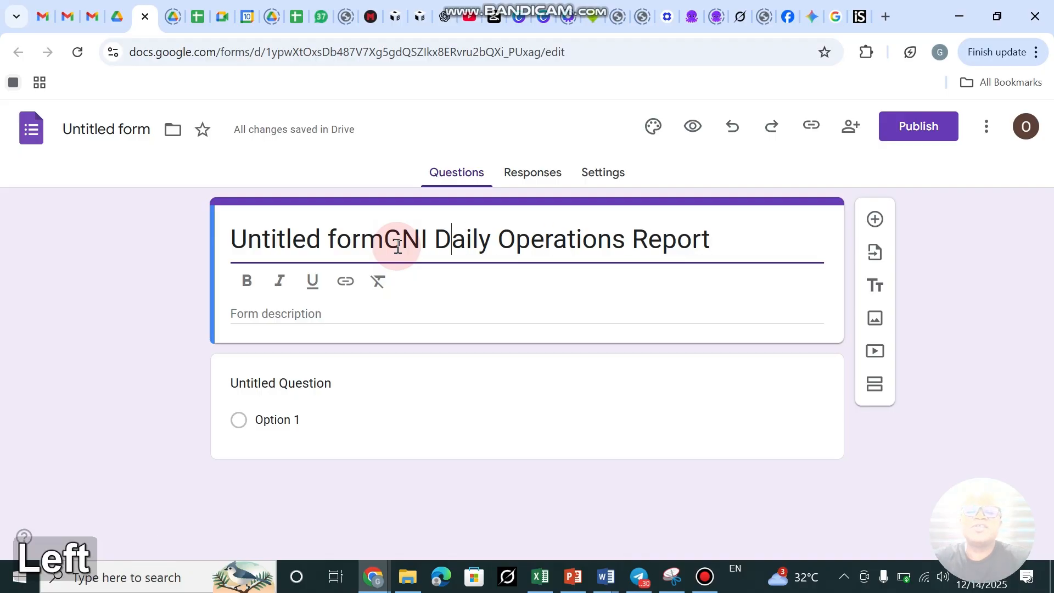
key(BackSpace)
key(BackSpace)
key(BackSpace)
key(BackSpace)
key(BackSpace)
key(BackSpace)
key(BackSpace)
key(BackSpace)
key(BackSpace)
key(BackSpace)
key(BackSpace)
key(BackSpace)
key(BackSpace)
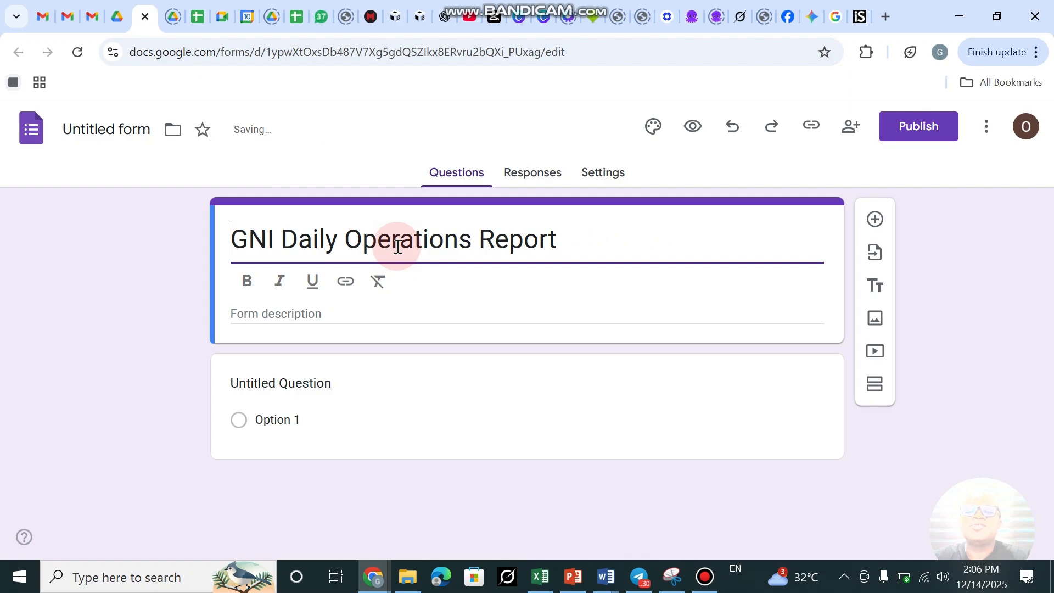
Copy the title and name the form file 'GNI Daily Operations Report'.
click(609, 229)
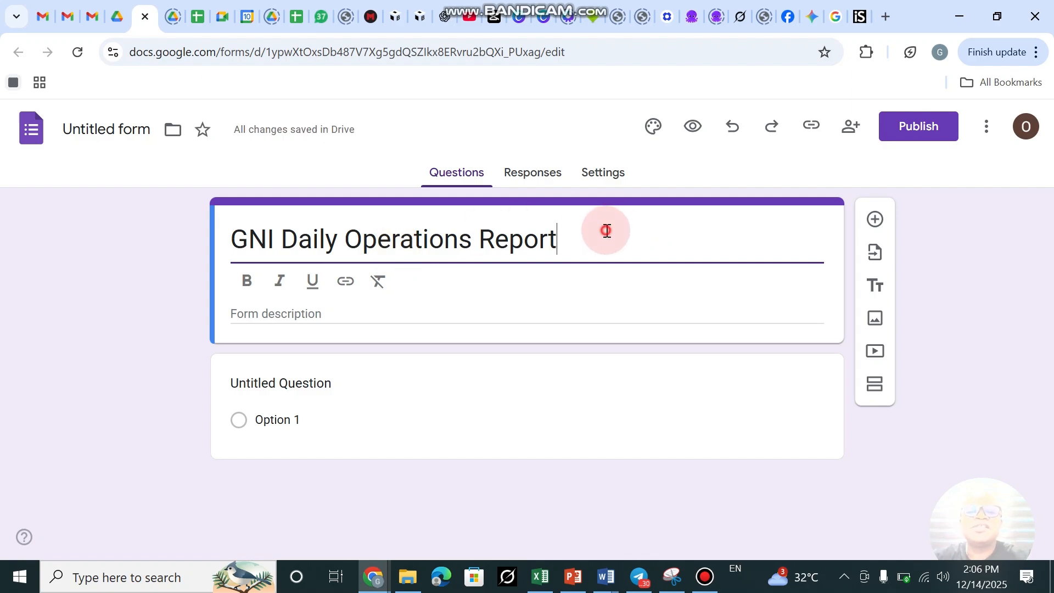
click(106, 127)
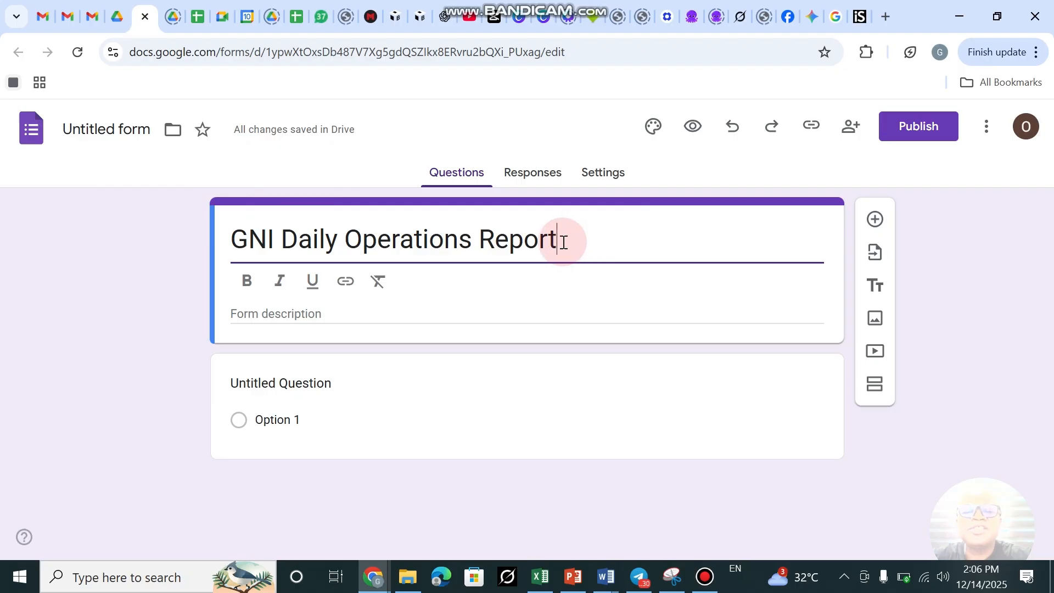
click(517, 245)
drag(517, 245, 235, 242)
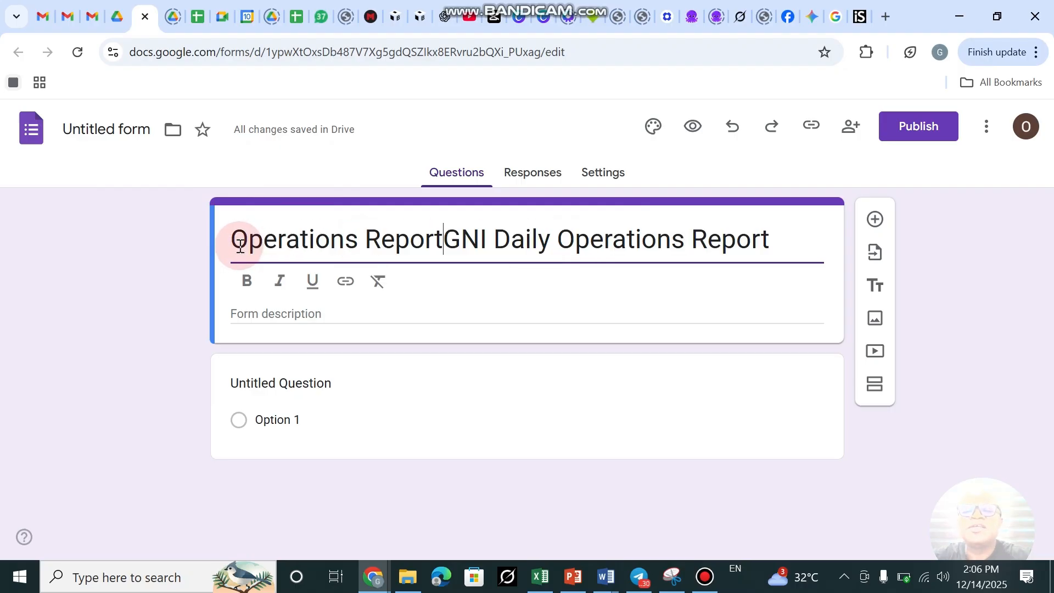
key(ctrl+z)
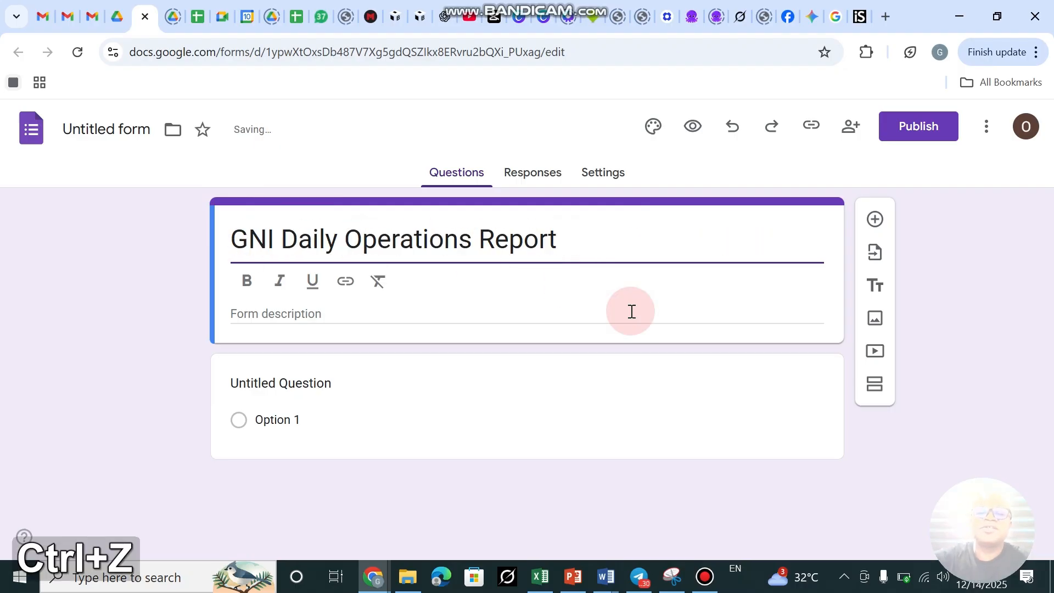
click(525, 237)
drag(558, 238, 231, 244)
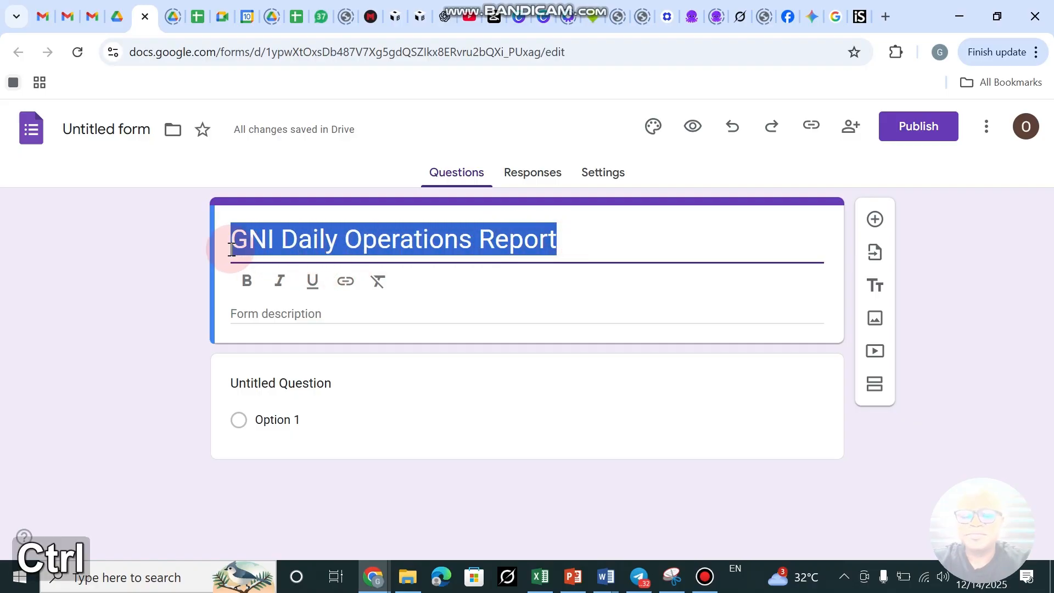
key(ctrl+c)
click(76, 129)
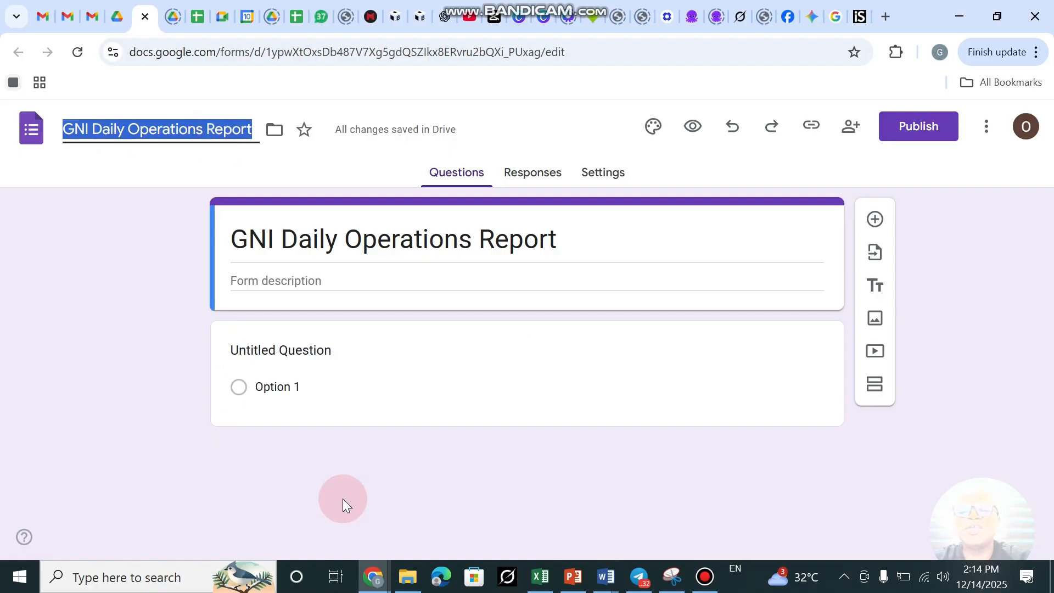
Enter 'Use the form to report all the daily business activities' as the form description.
click(289, 281)
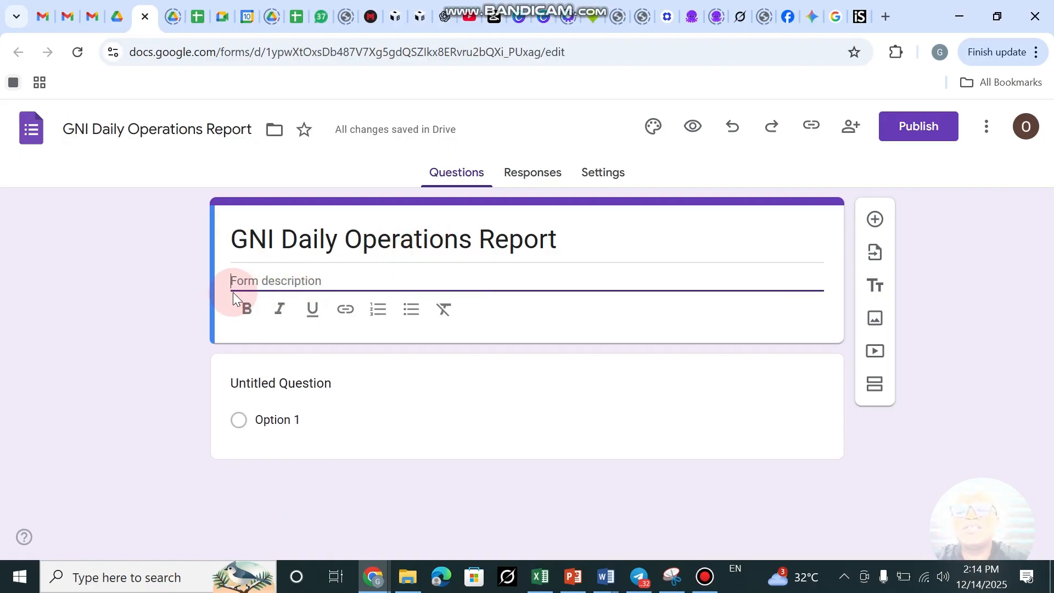
click(334, 277)
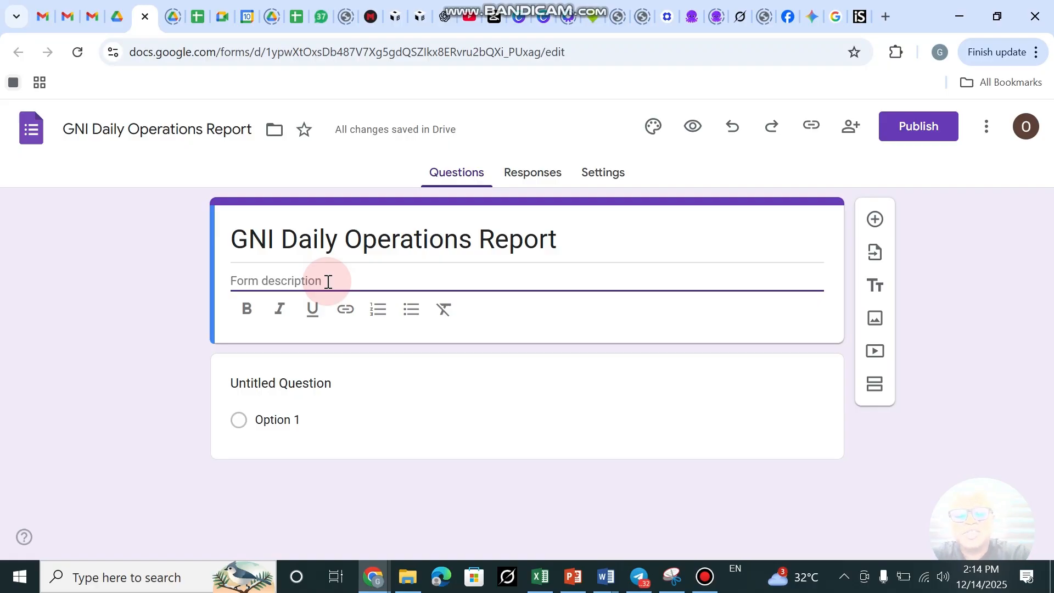
key(shift)
text(Use )
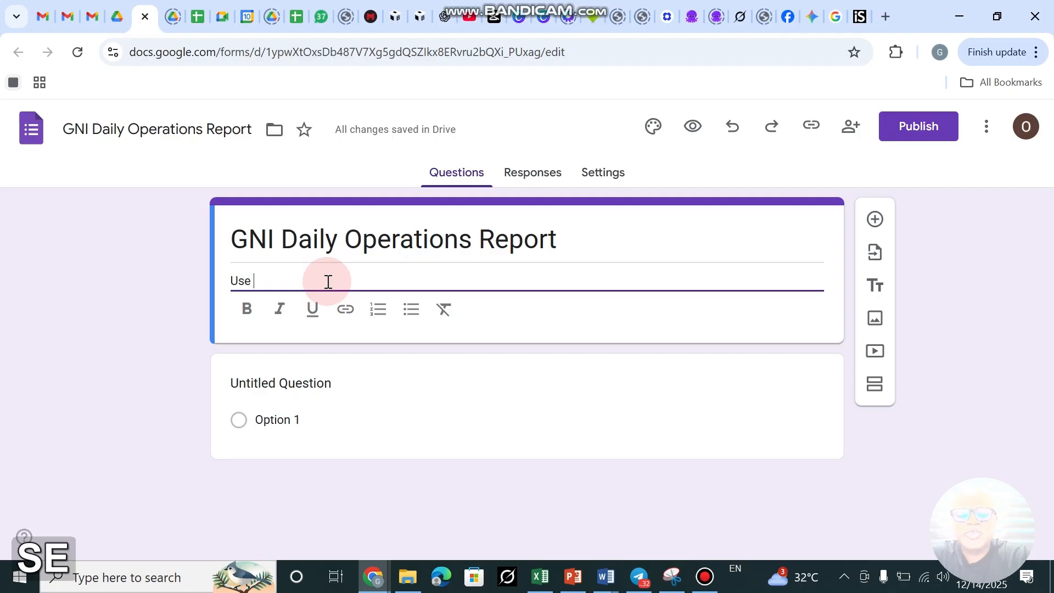
text(the for)
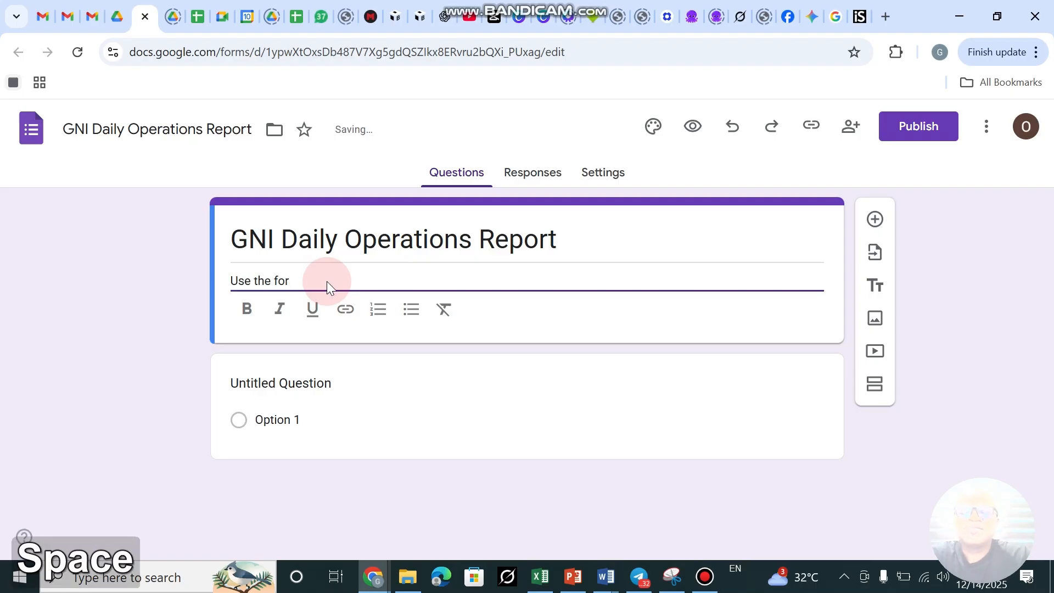
key(BackSpace)
text(m to)
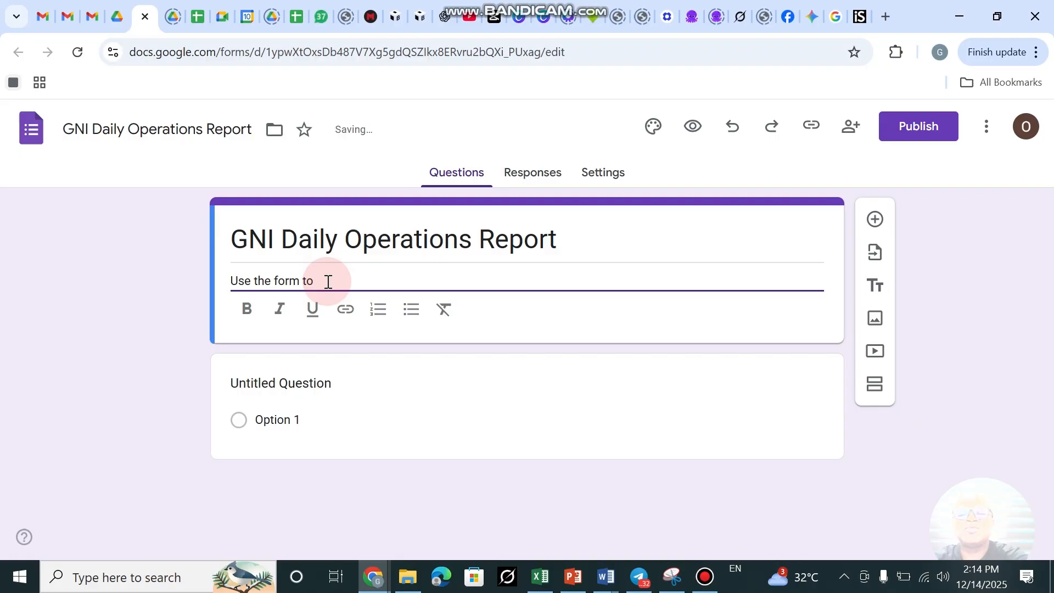
text( rep)
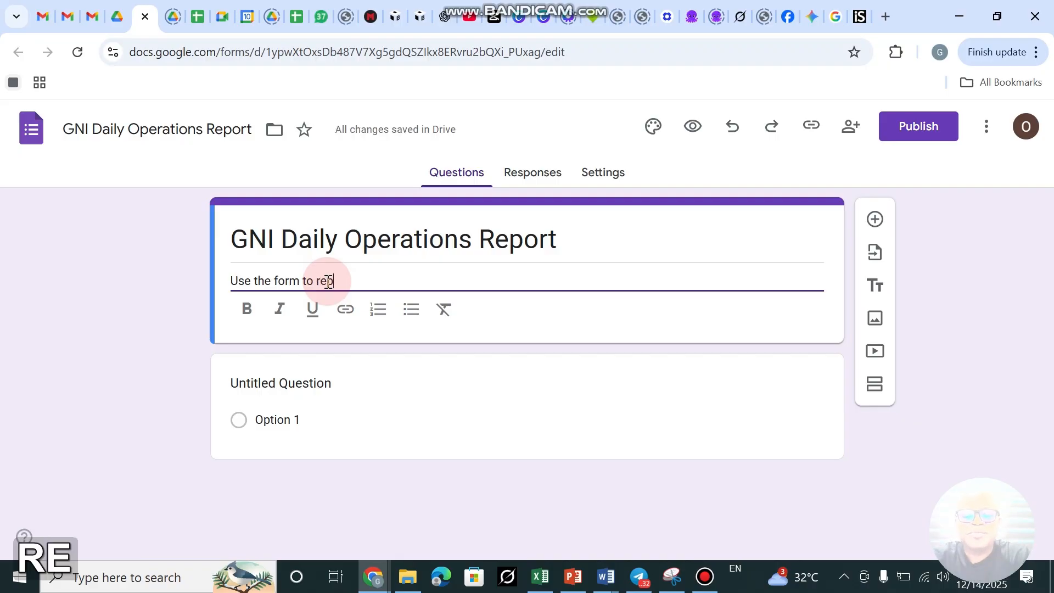
text(ort al)
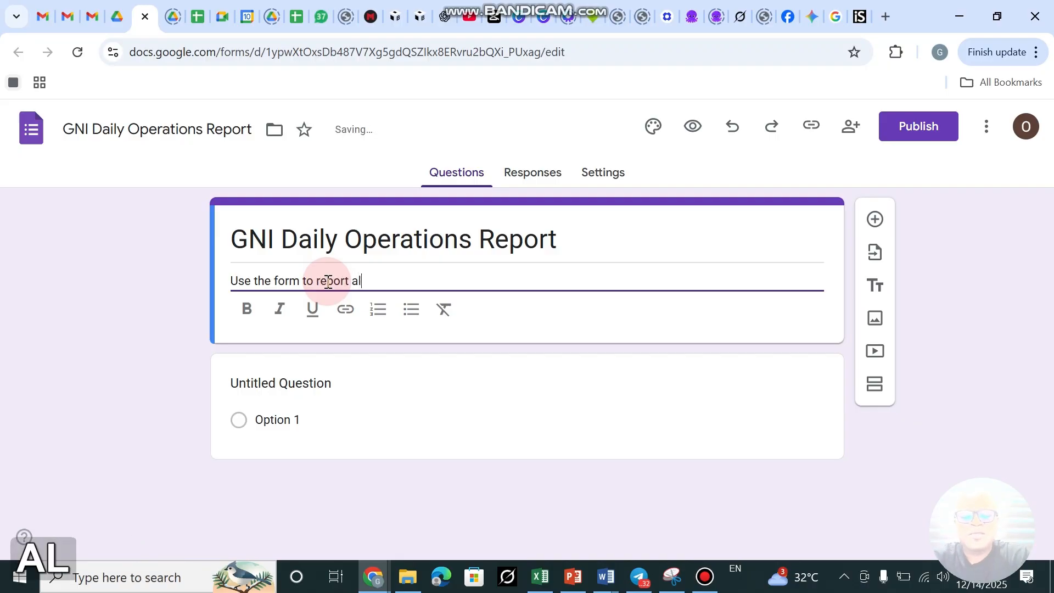
text(l the acti)
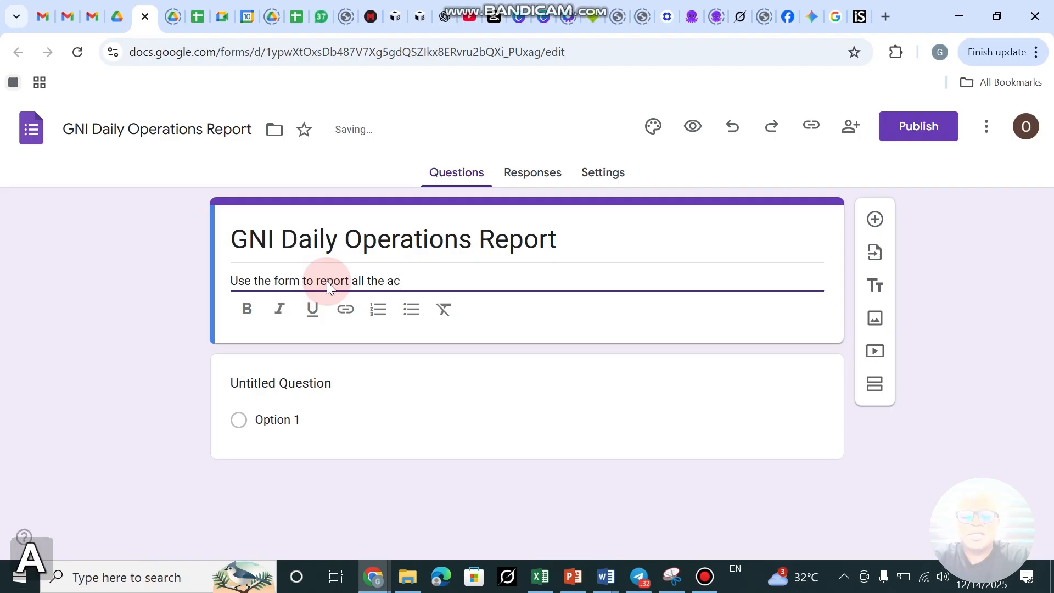
key(BackSpace)
key(BackSpace)
key(BackSpace)
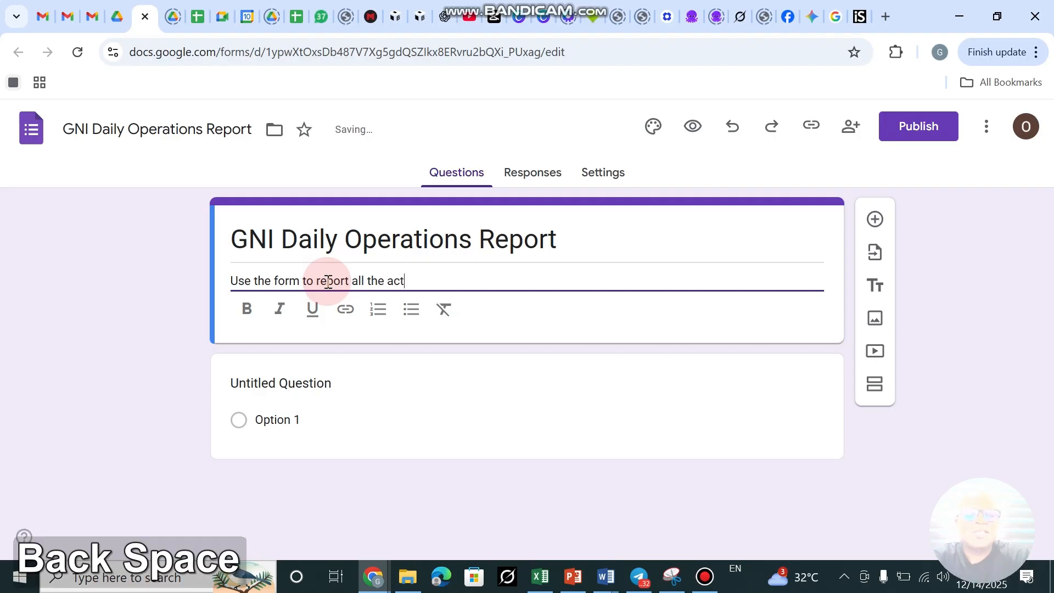
text(dail)
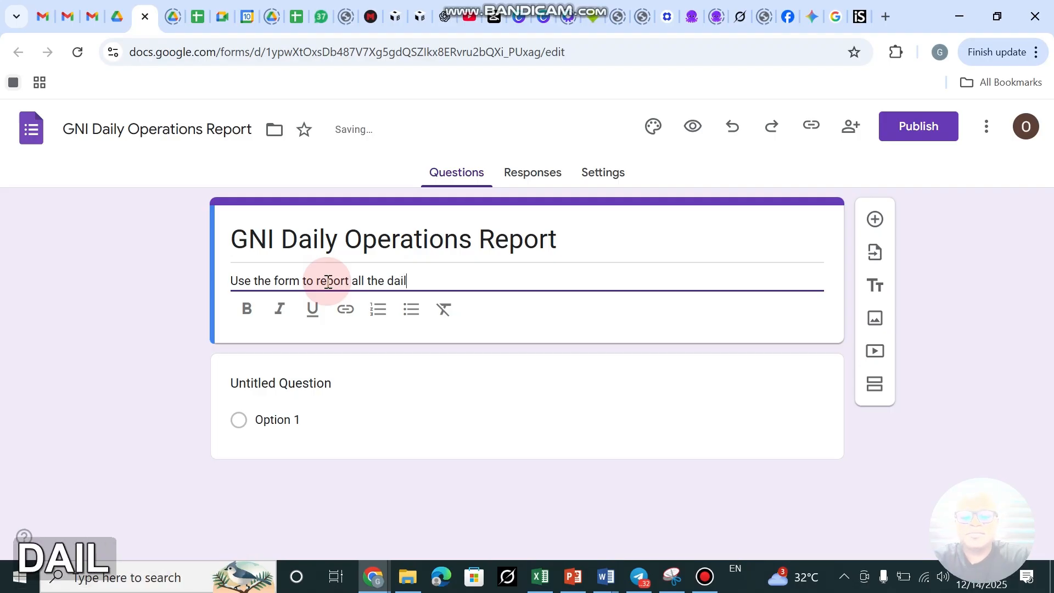
text(y )
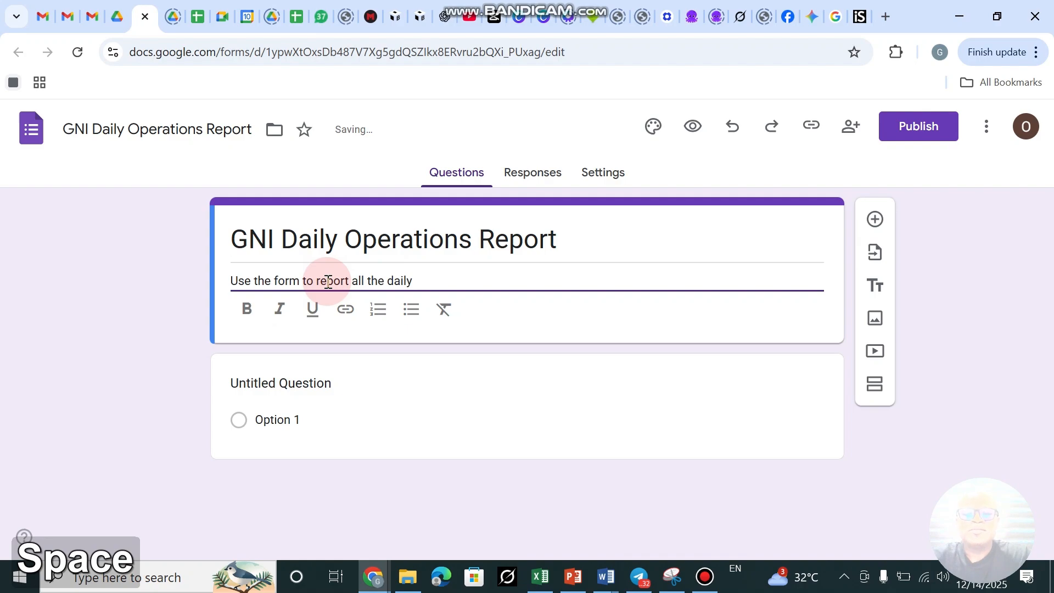
text(b)
text(si)
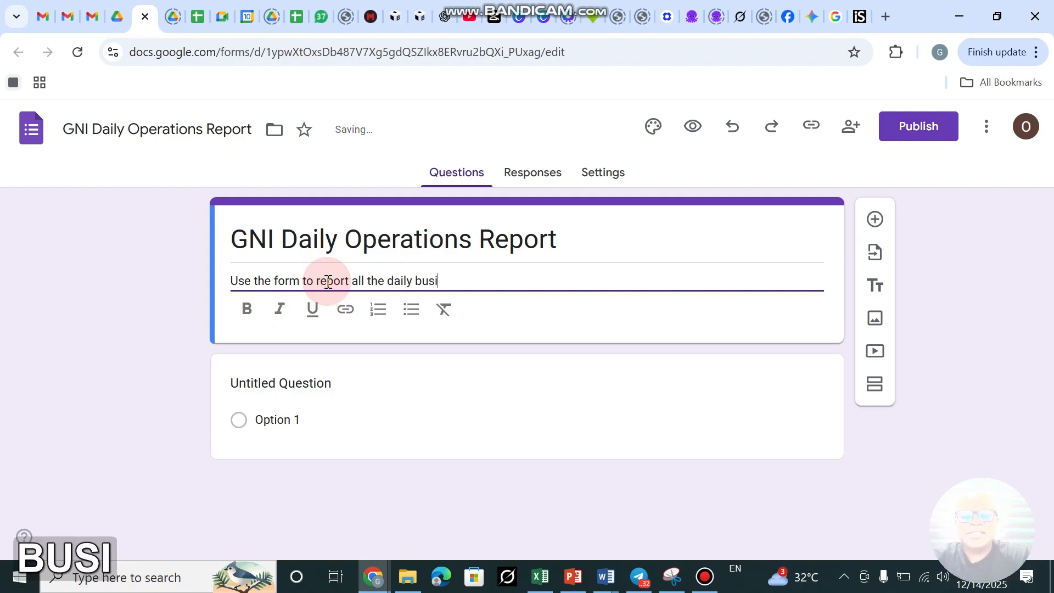
text(ness activiis)
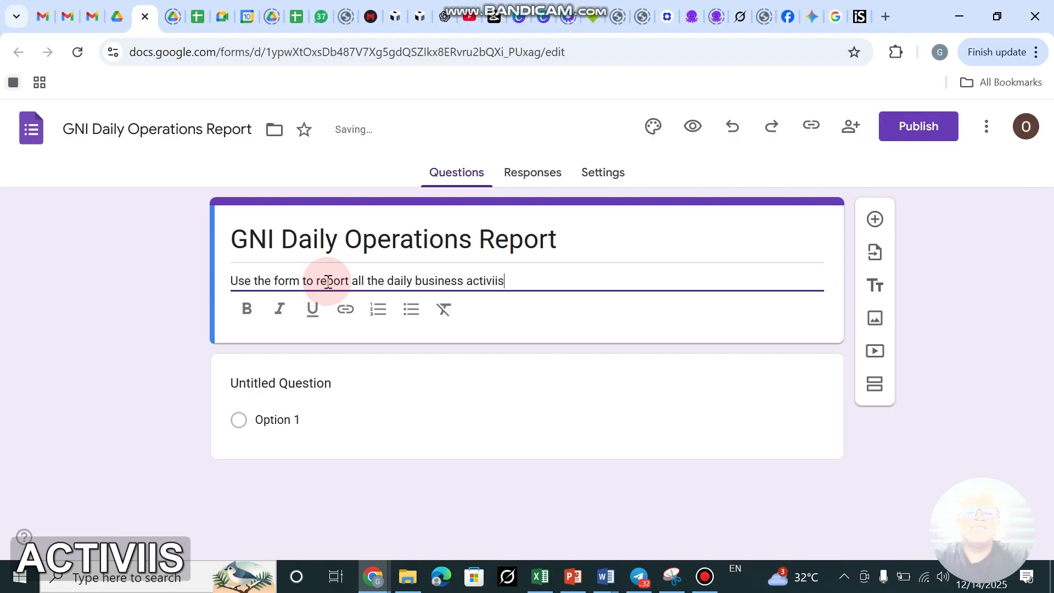
key(BackSpace)
key(BackSpace)
text(i)
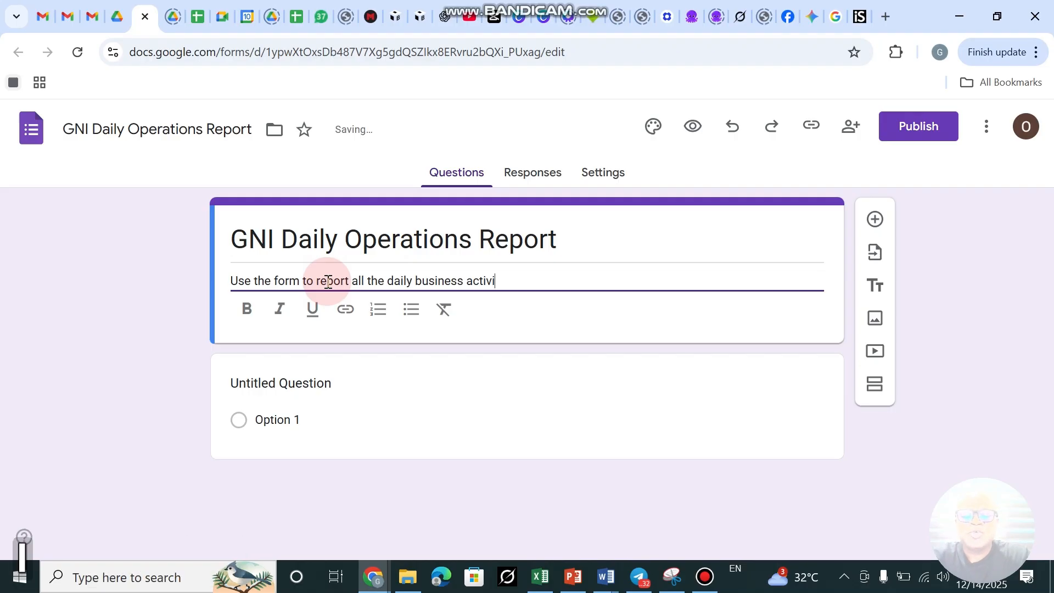
text(ties)
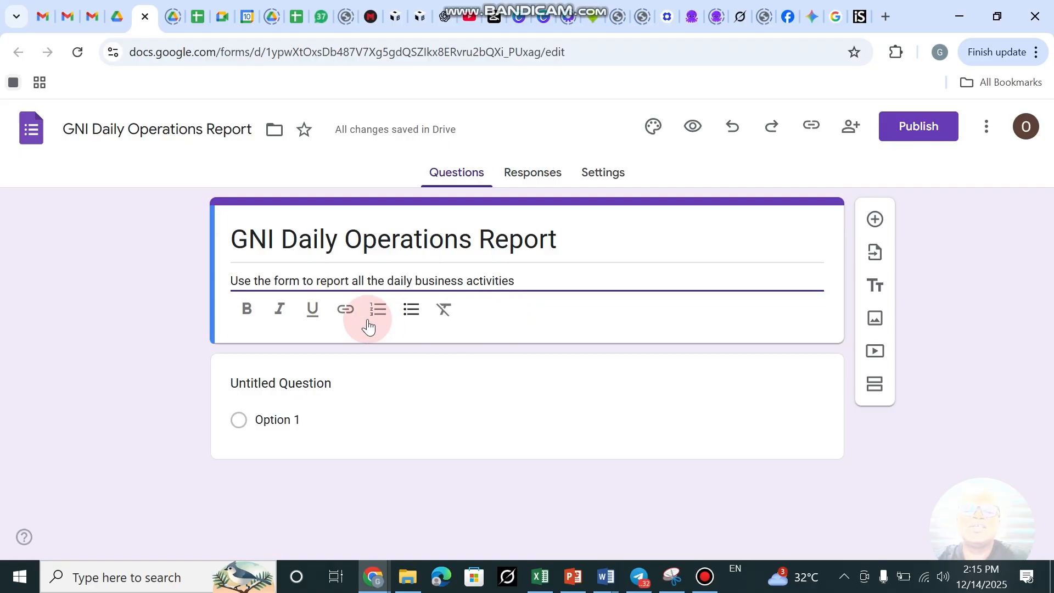
click(313, 382)
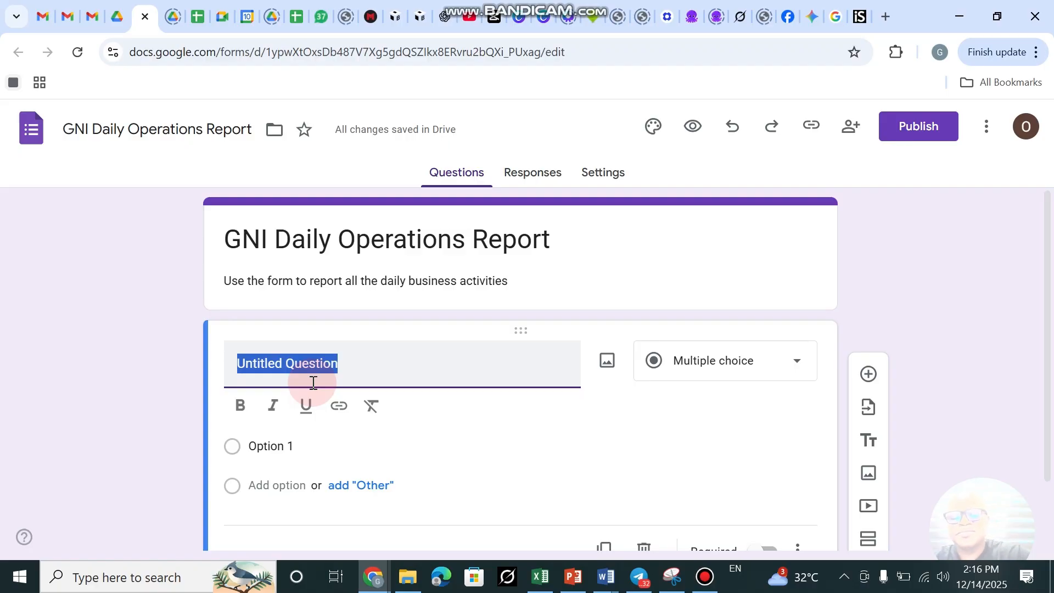
Title the first question 'Daily Sales'.
text(Dai)
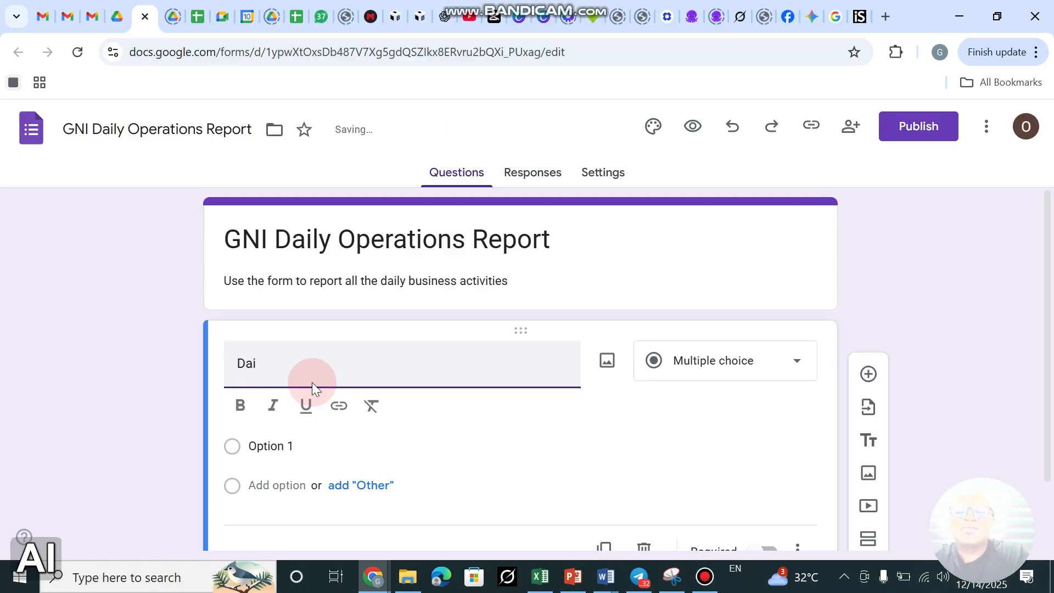
text(l)
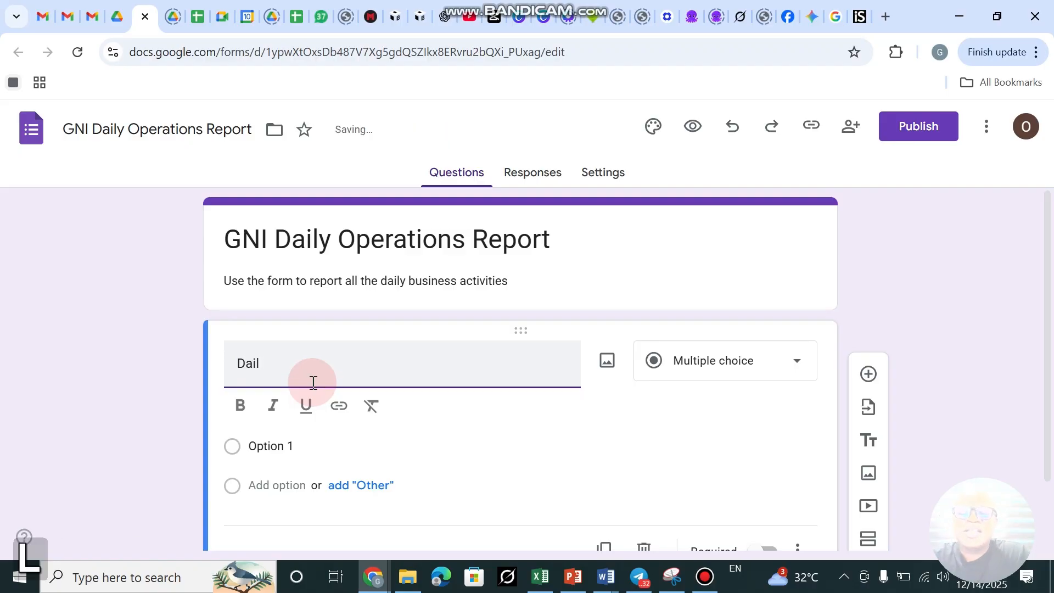
text(y Sa)
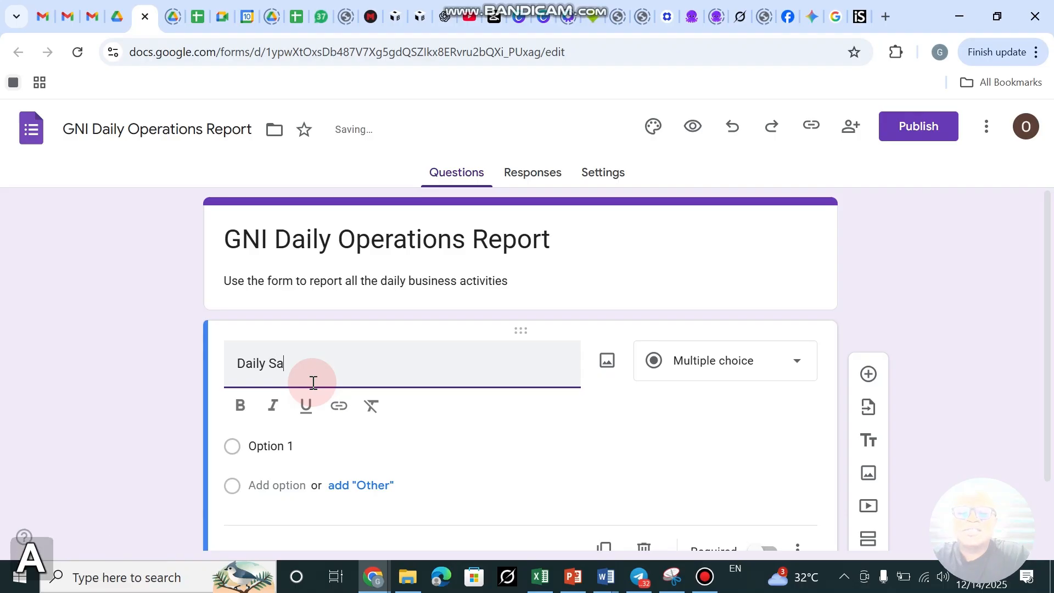
text(le)
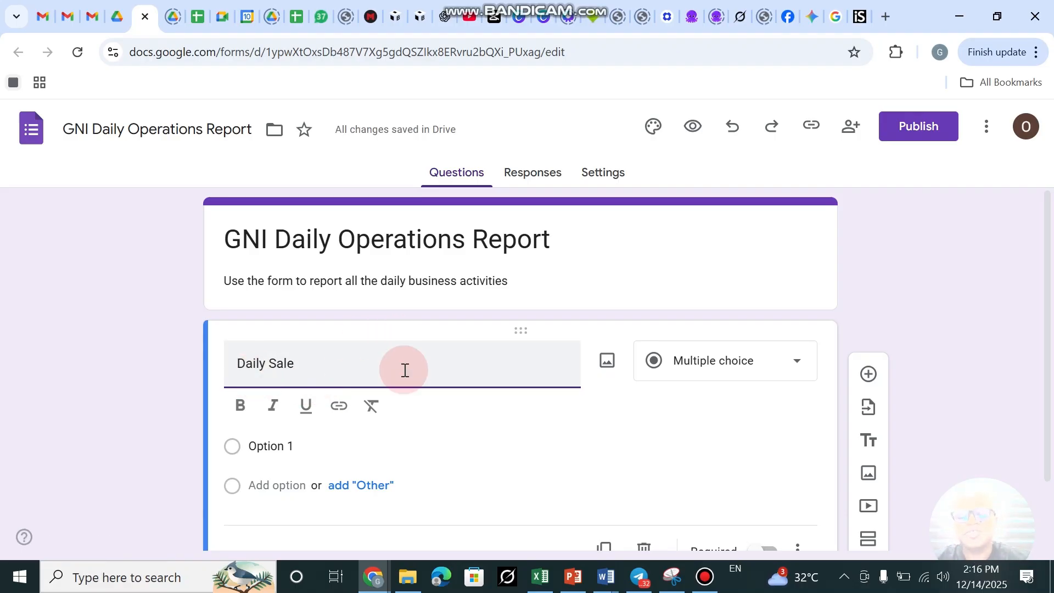
text(s)
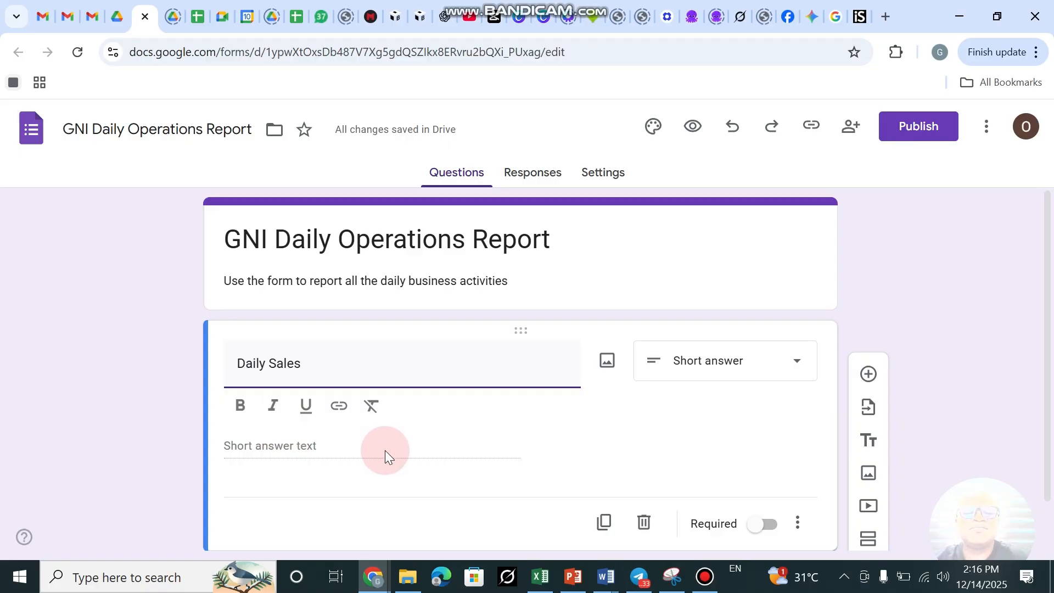
scroll(436, 356, down, 1)
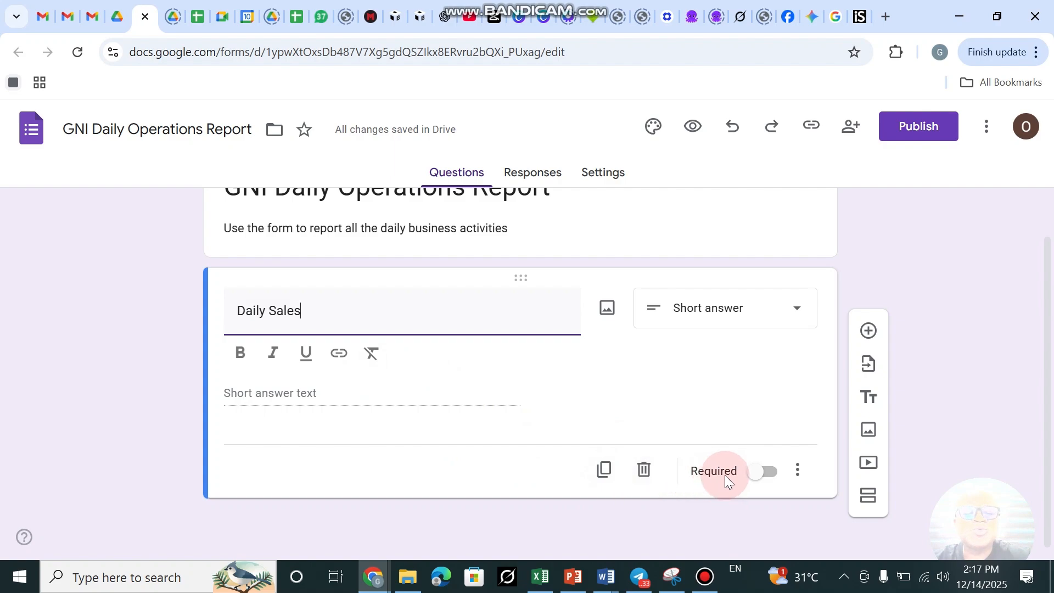
Keep Daily Sales as Short answer and switch on Required.
click(796, 308)
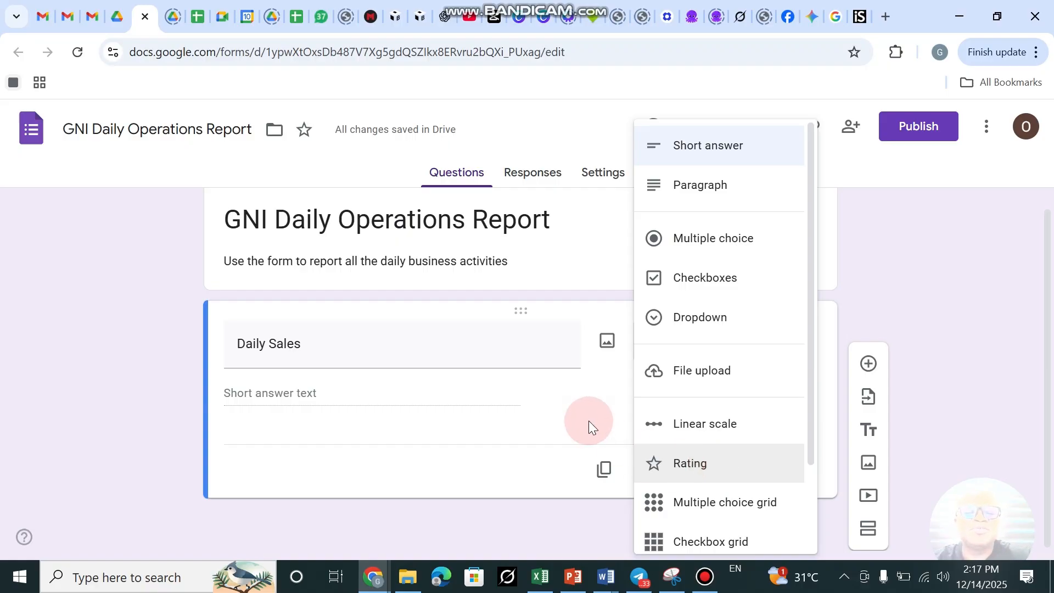
click(716, 149)
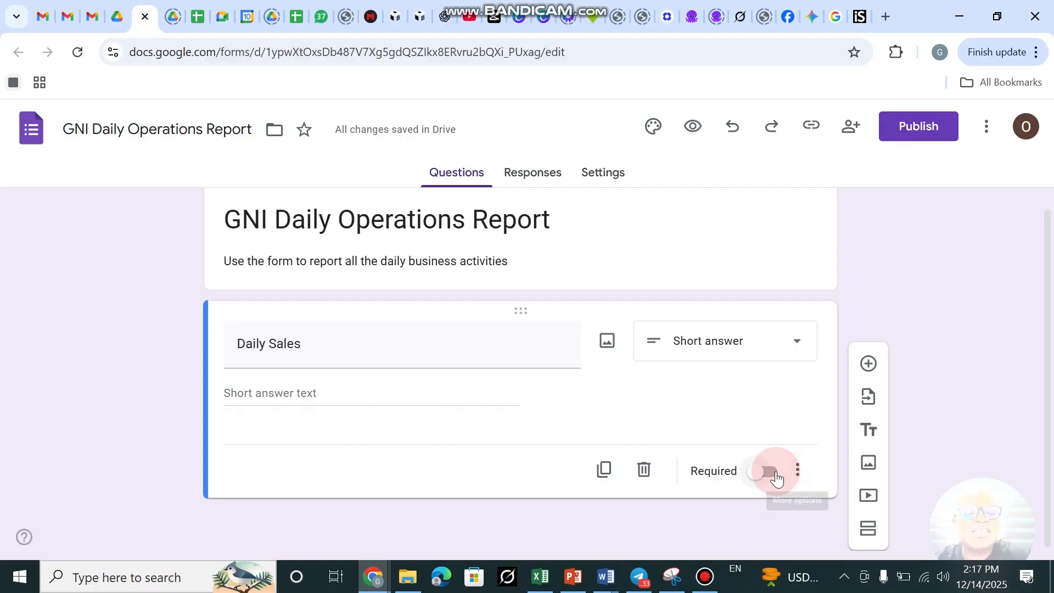
click(755, 474)
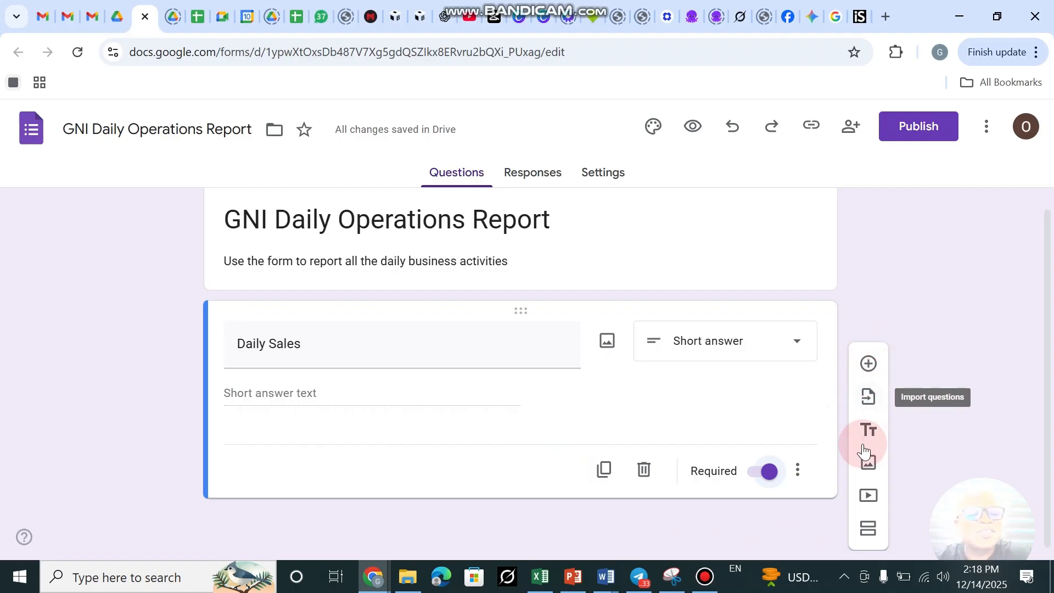
Add a second question titled 'Procuction in Bags' and mark it required.
click(868, 368)
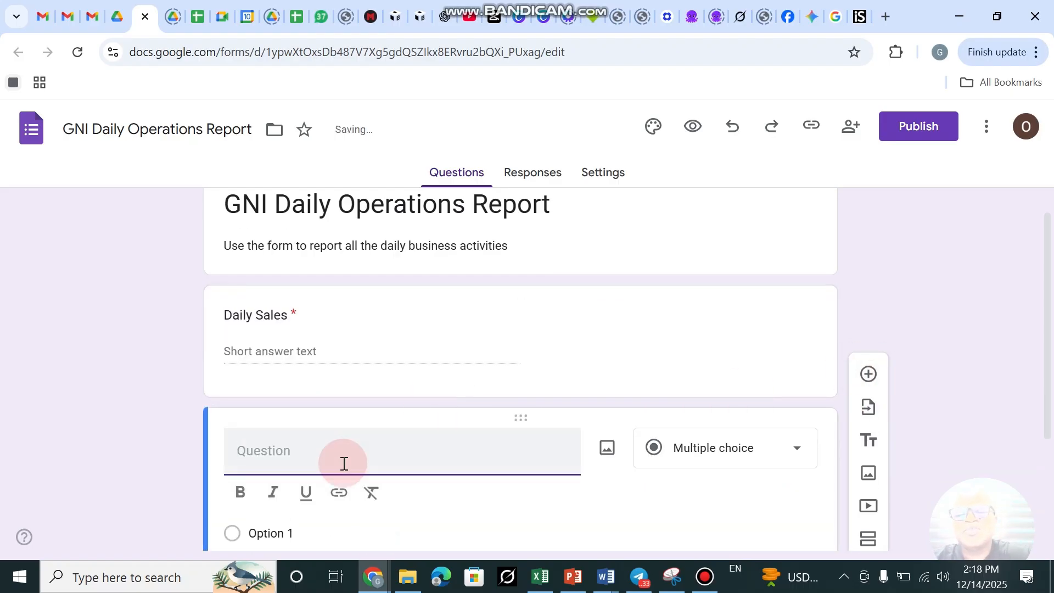
click(239, 450)
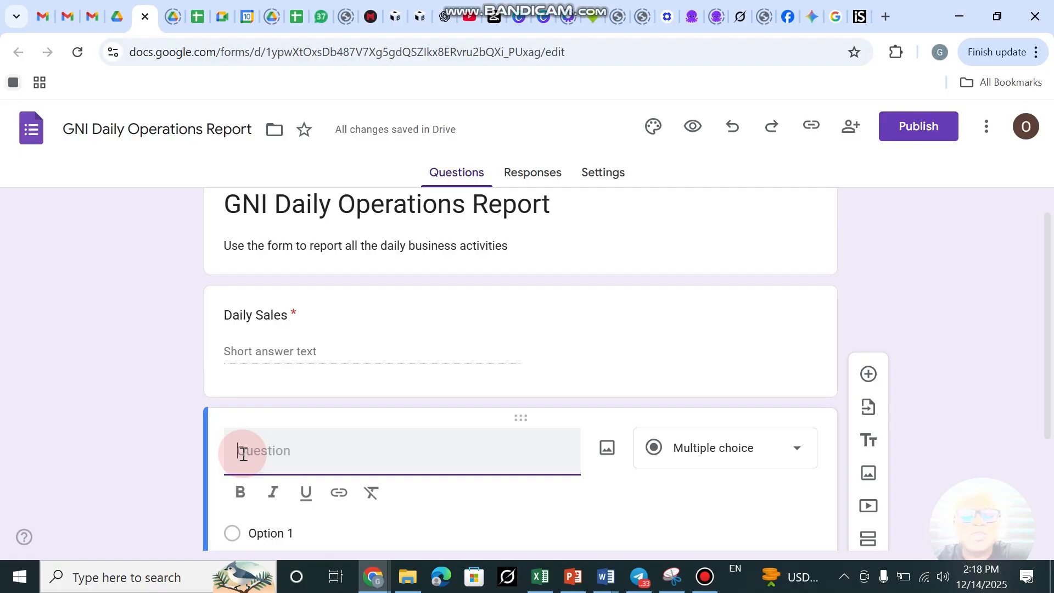
key(shift)
key(shift)
key(shift)
text(Proctu)
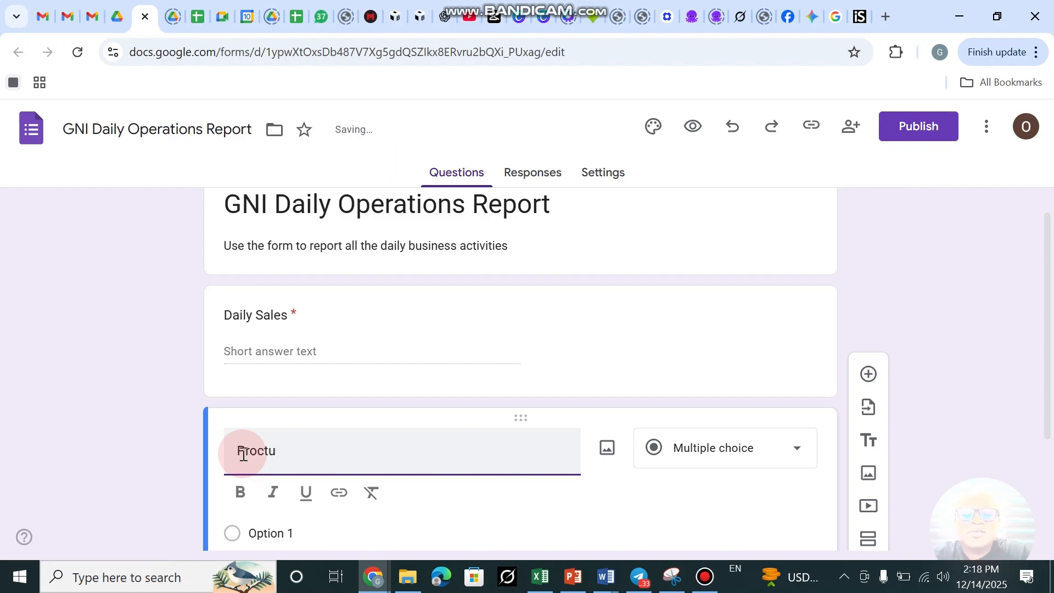
key(BackSpace)
key(BackSpace)
key(BackSpace)
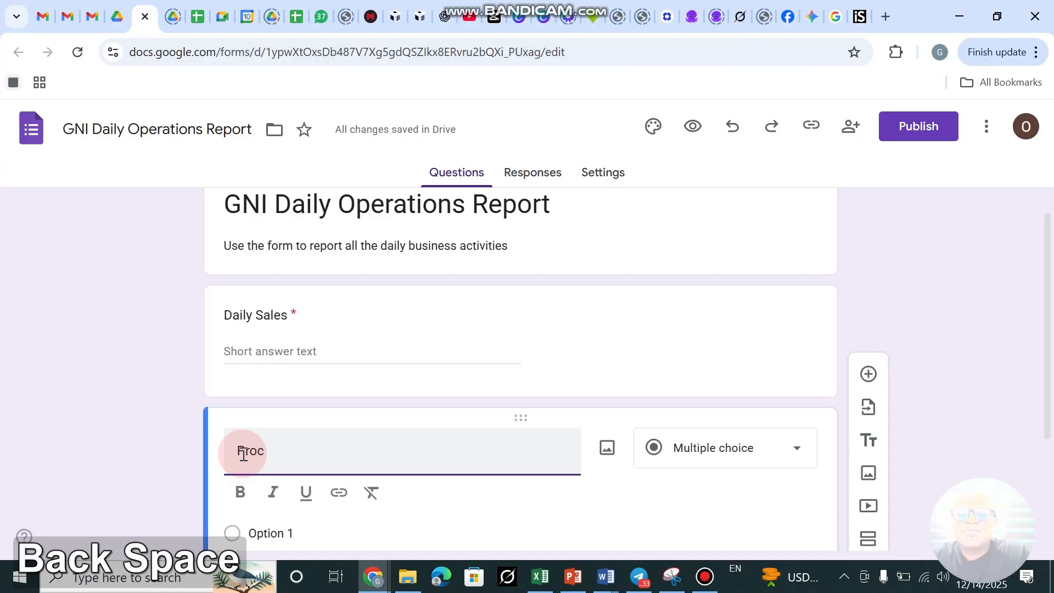
text(duction)
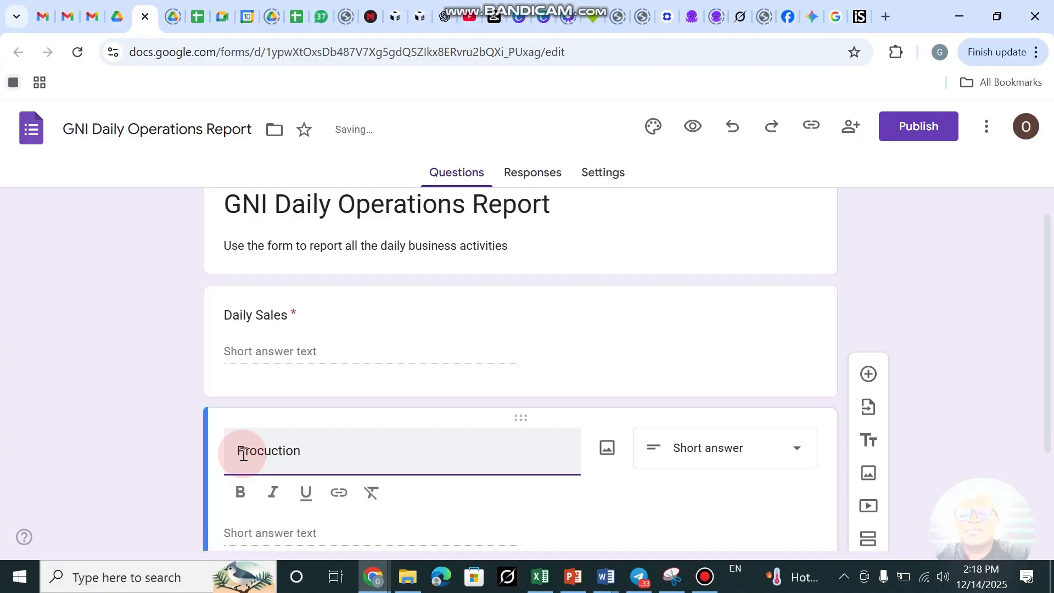
text( in )
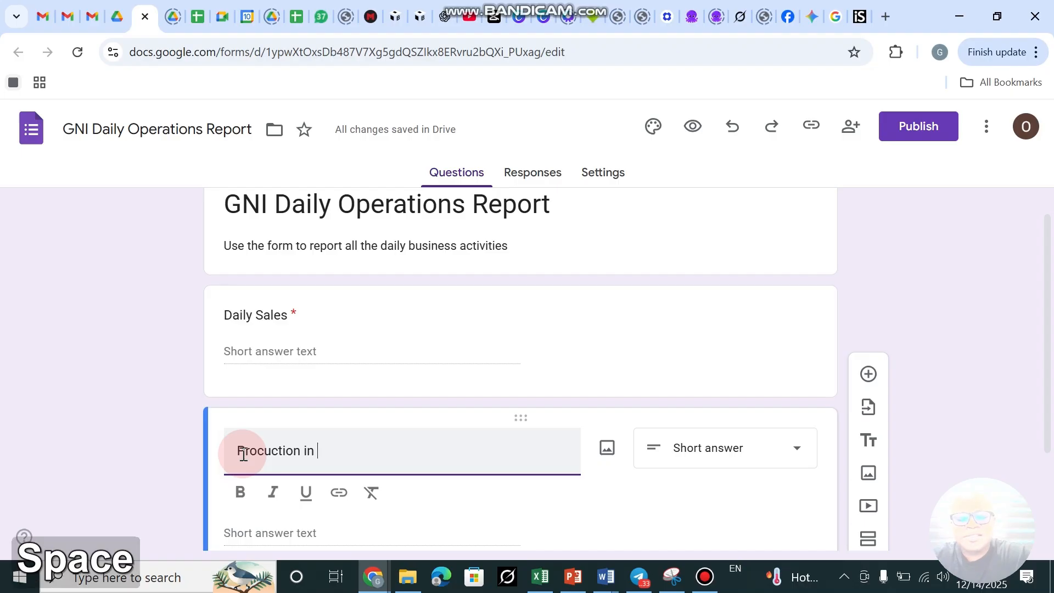
text(Bags)
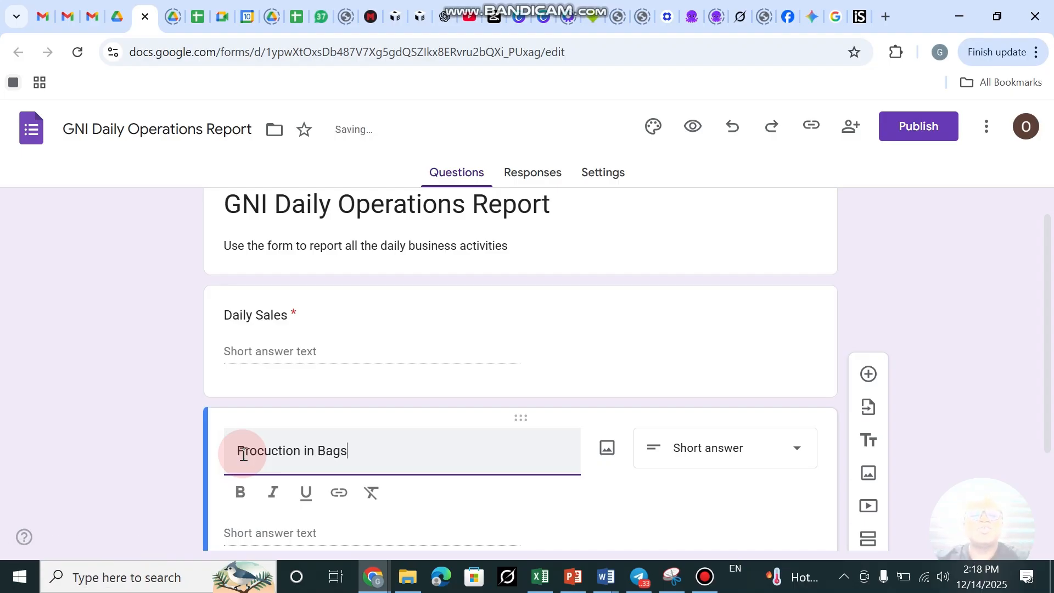
scroll(405, 384, down, 2)
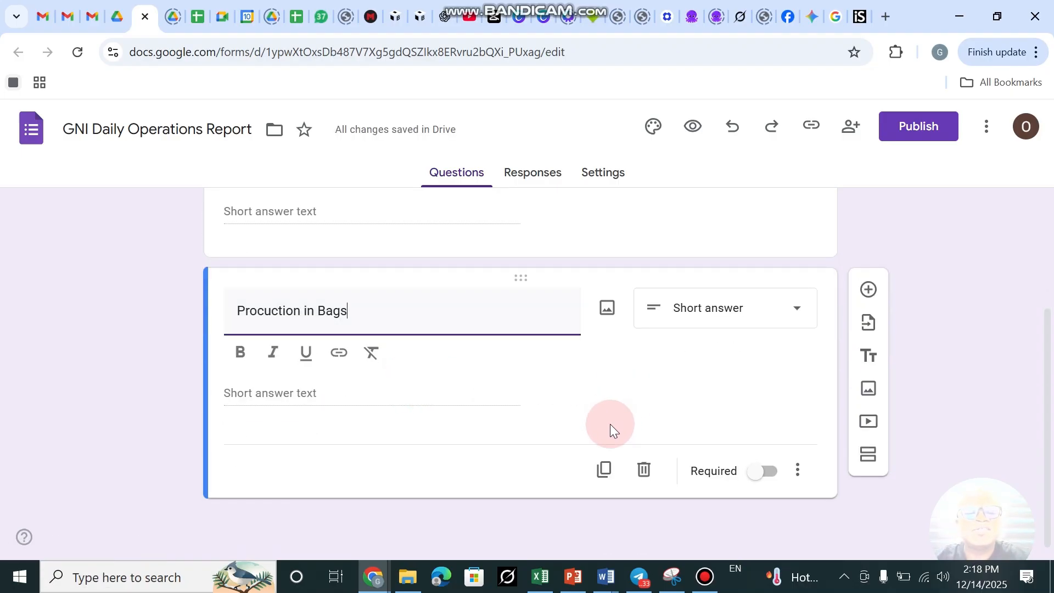
click(769, 479)
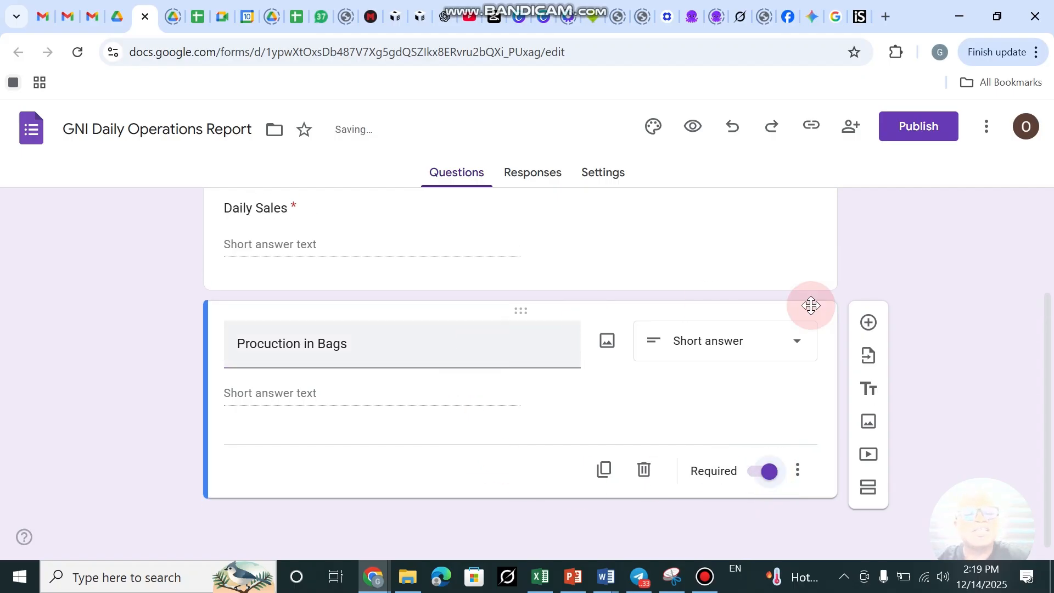
Add a third question titled 'FOC Delivery in bags'.
click(865, 324)
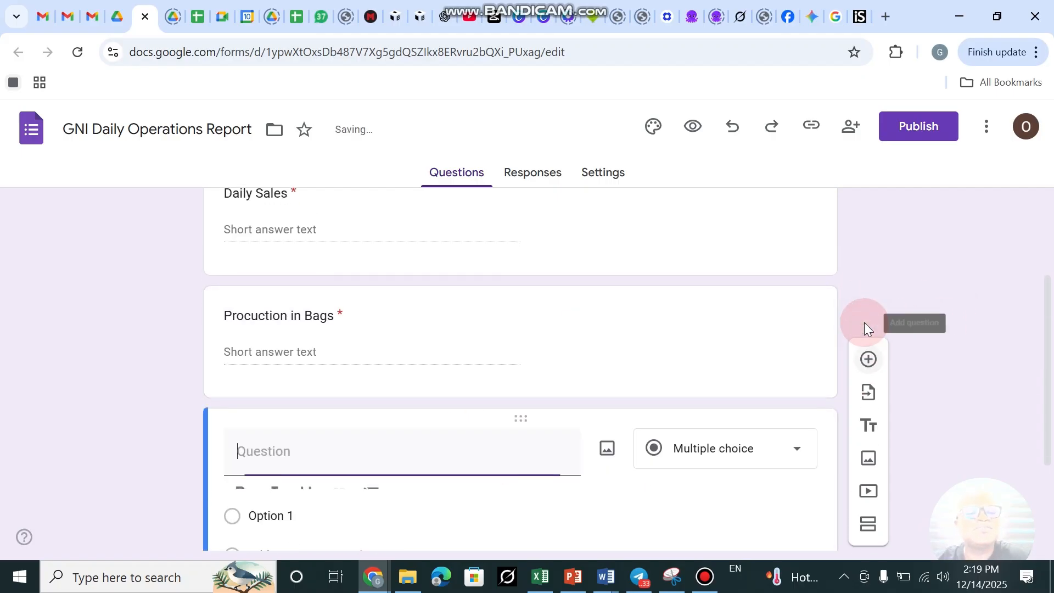
click(271, 463)
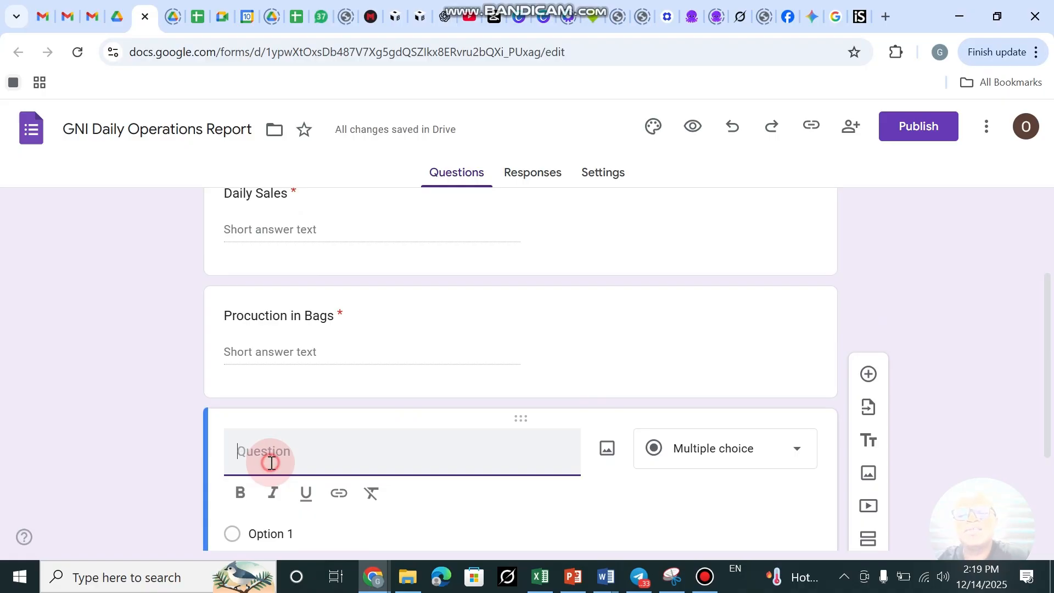
key(shift)
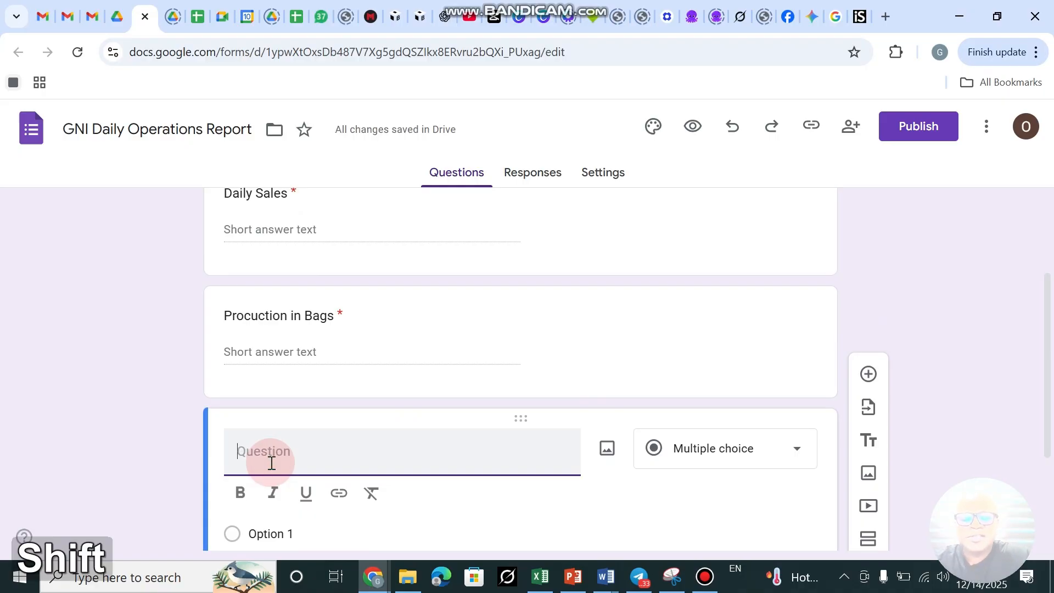
text(FOC)
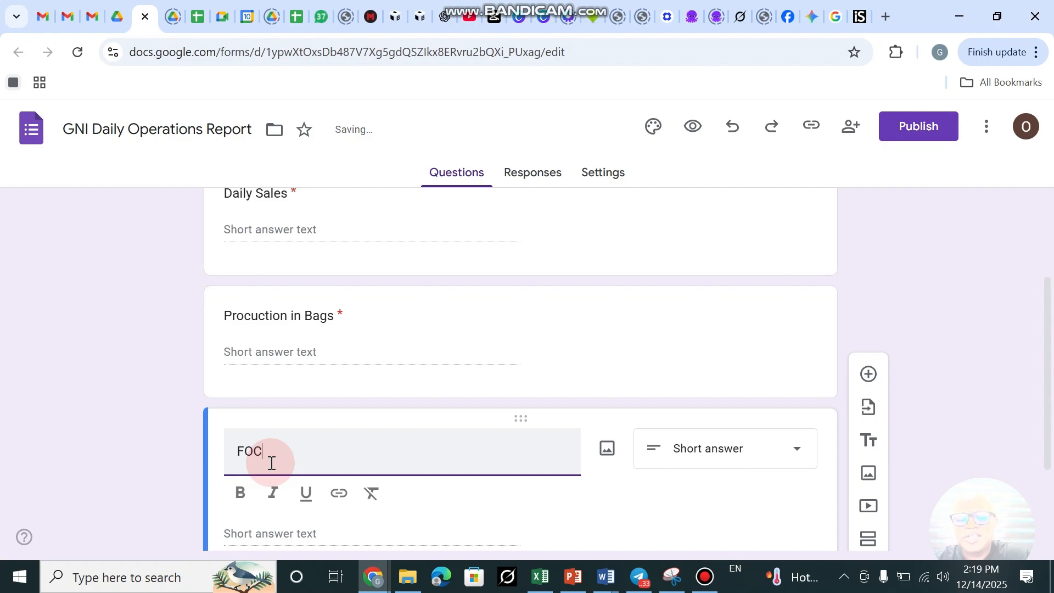
text( Delivery)
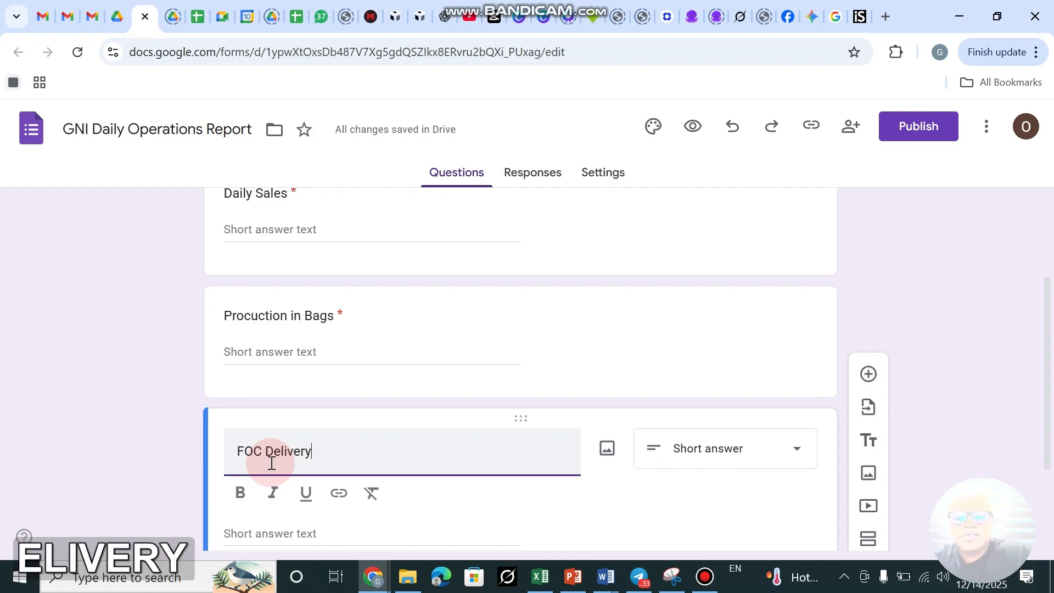
text( in )
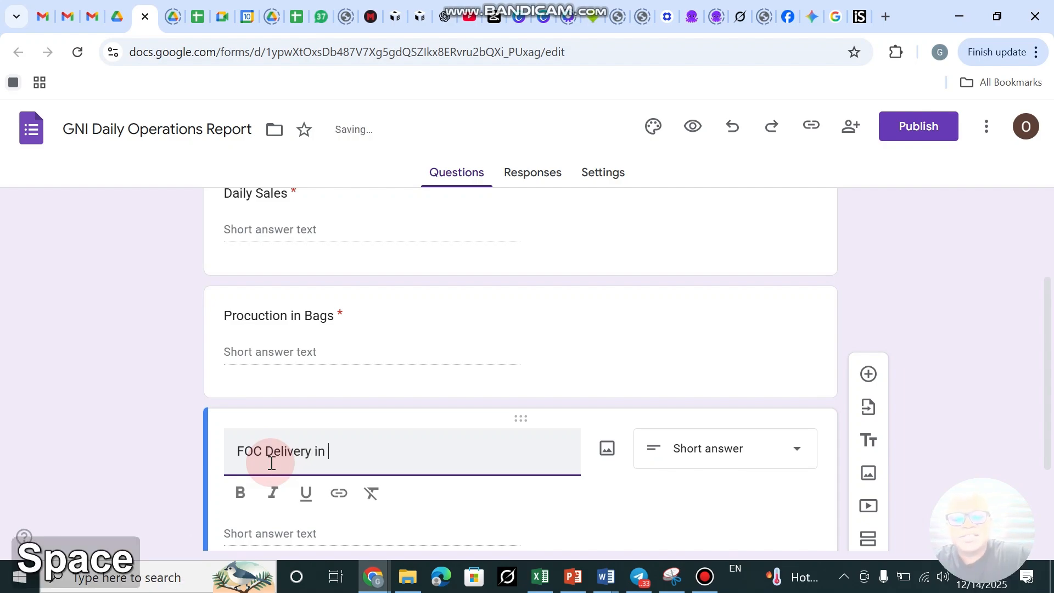
text(bags)
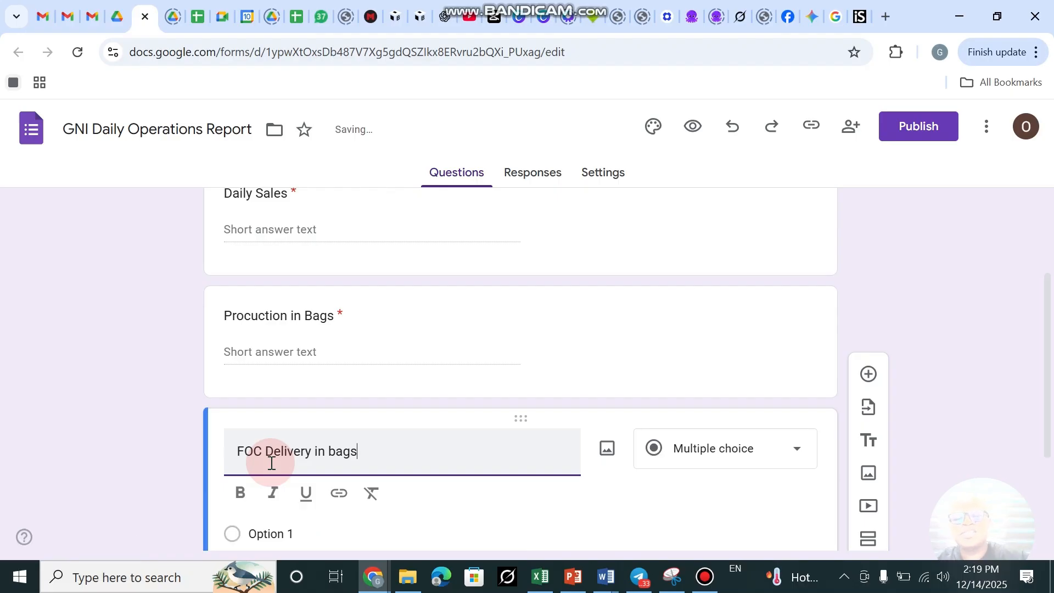
scroll(511, 296, down, 3)
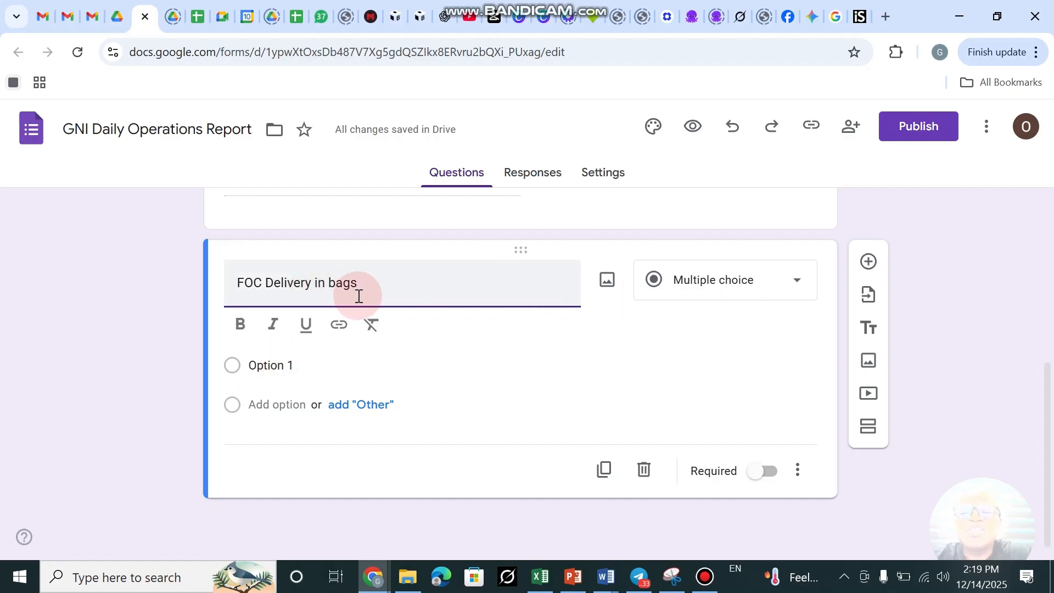
Set FOC Delivery in bags to Short answer and make it required.
click(755, 291)
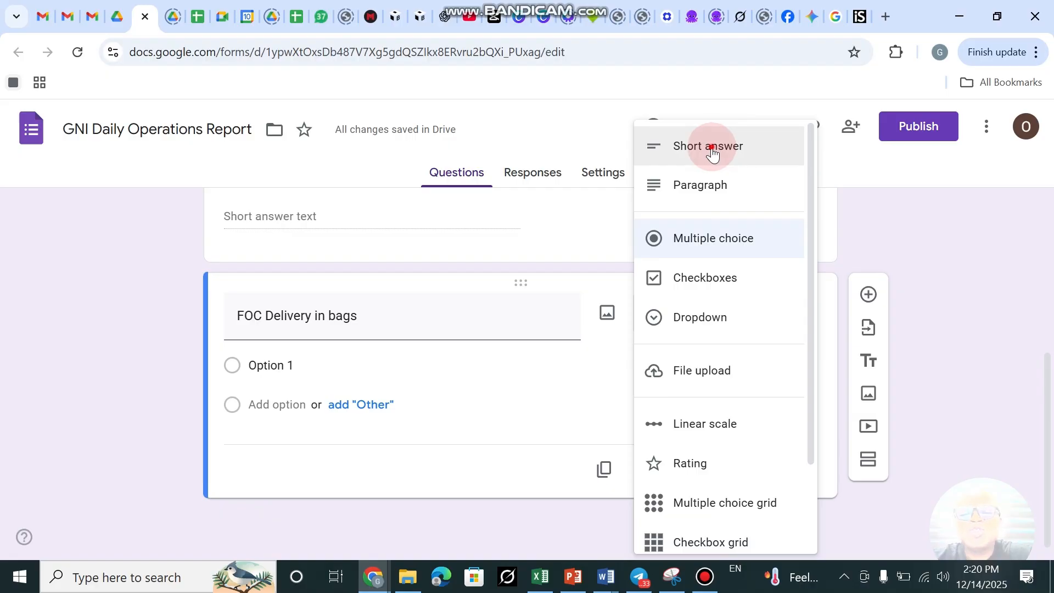
click(713, 147)
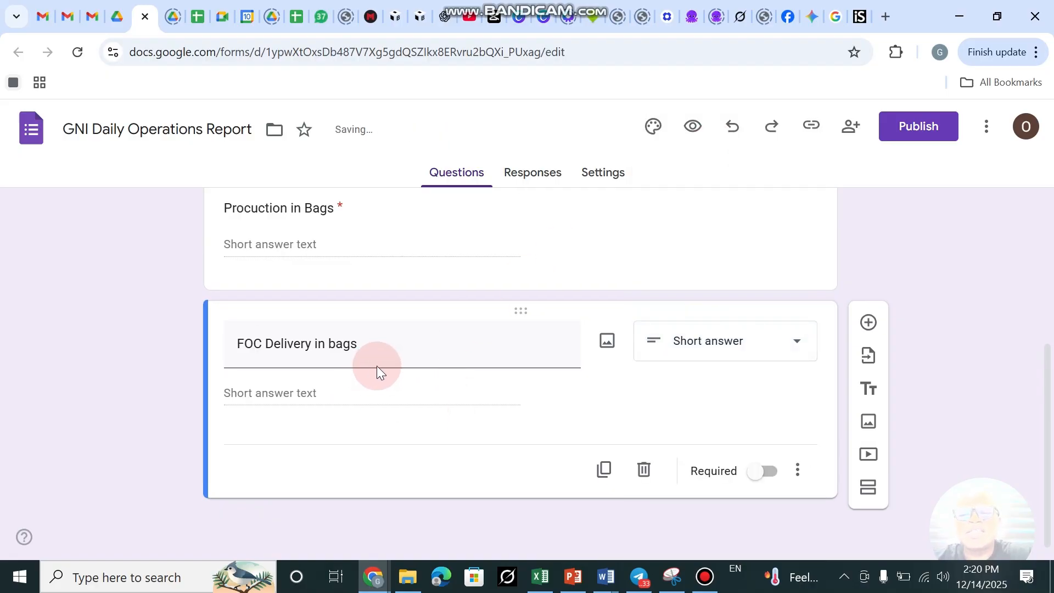
click(798, 348)
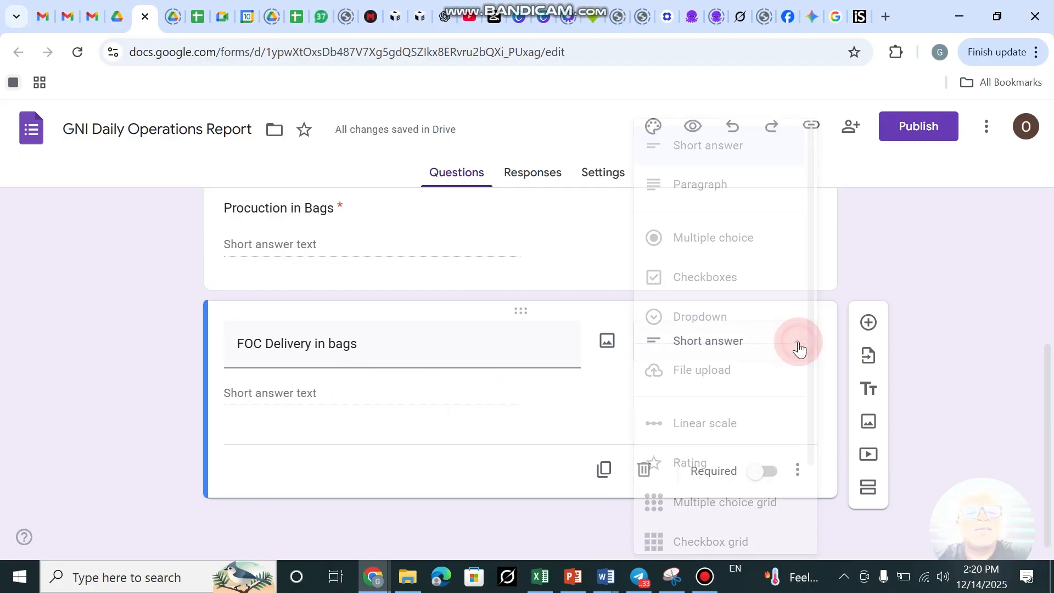
click(724, 156)
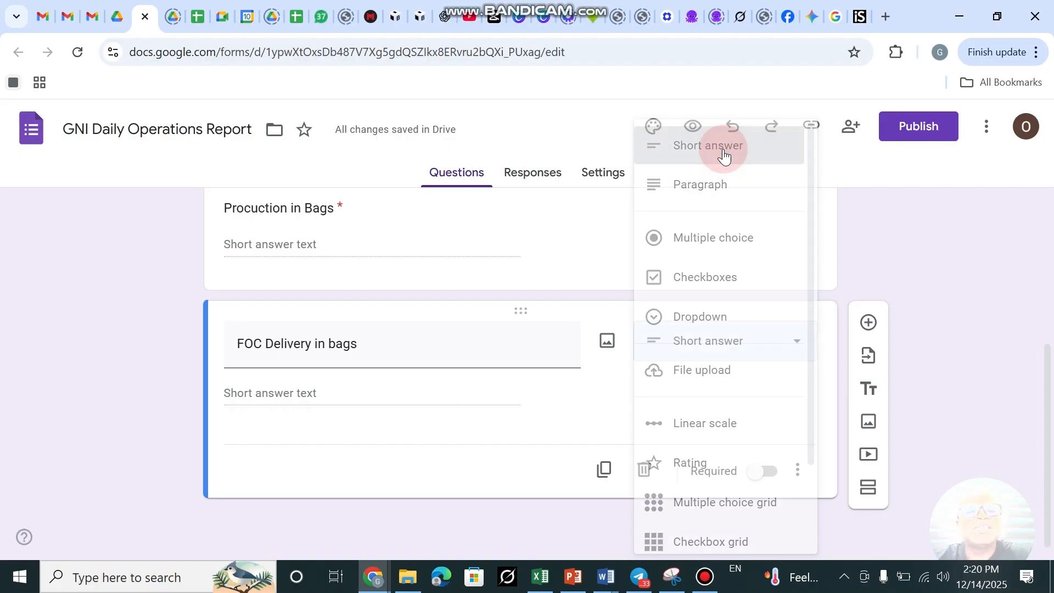
click(767, 473)
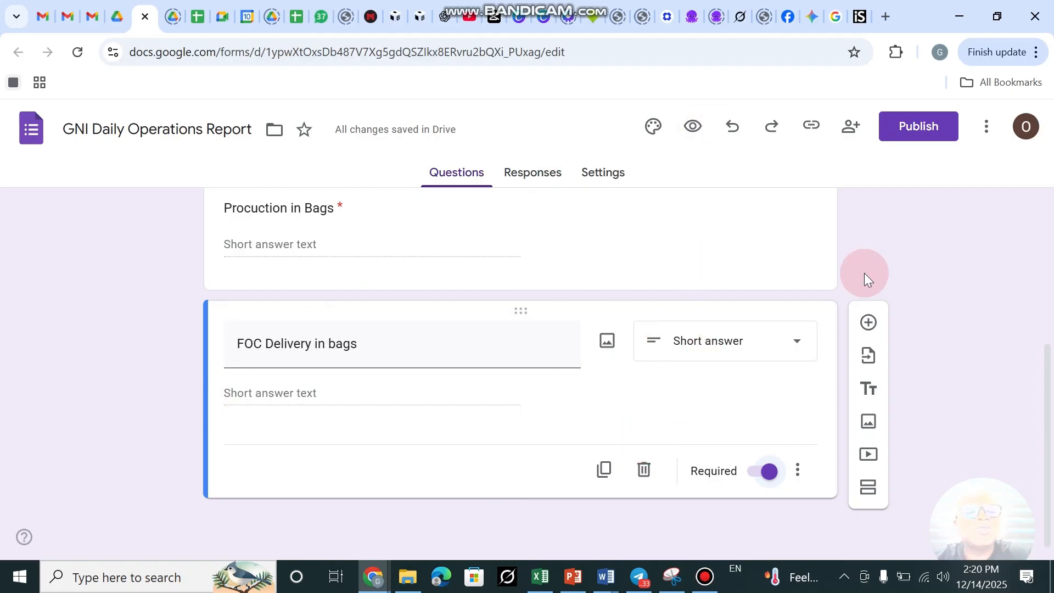
Add a fourth question titled 'Closing Stock'.
click(869, 324)
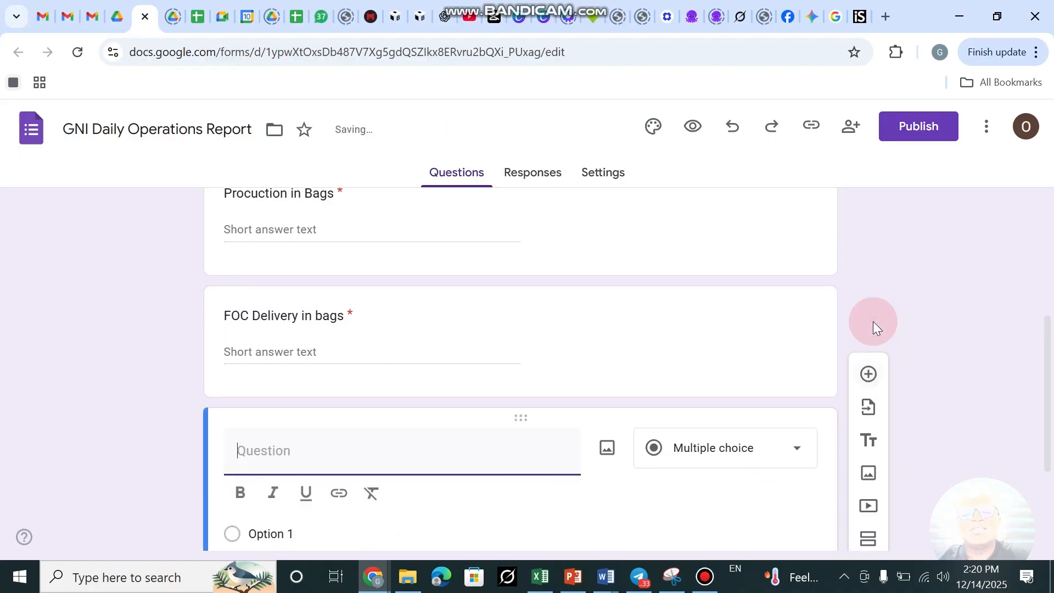
click(259, 449)
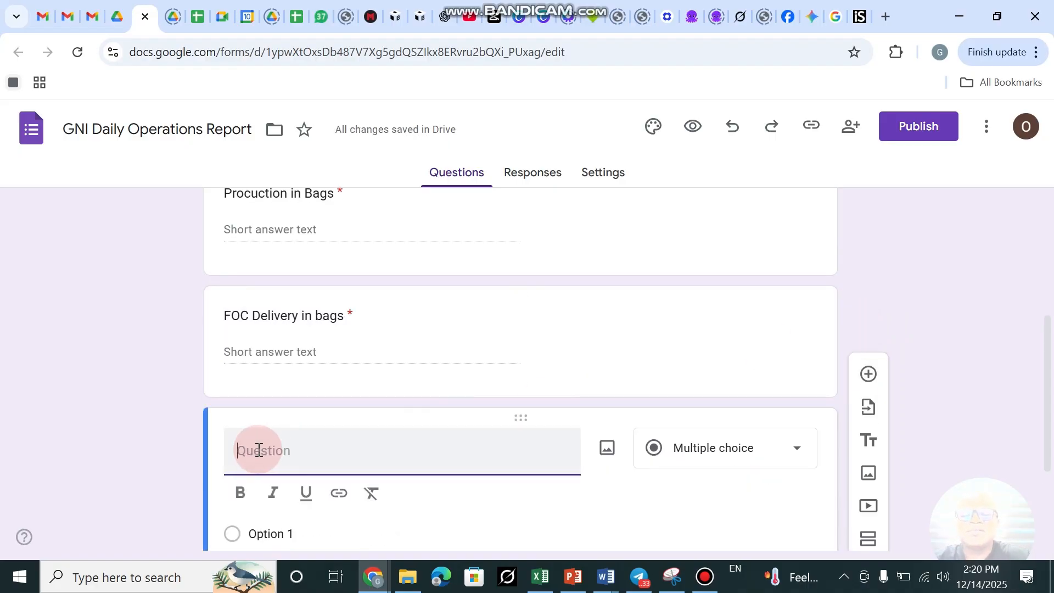
text(Stoc)
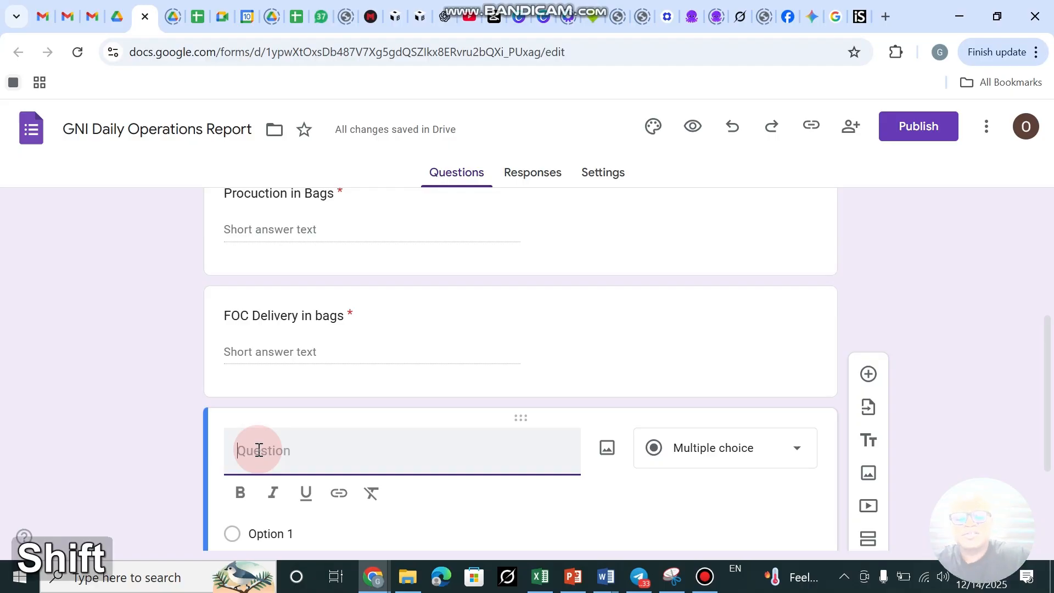
text(k)
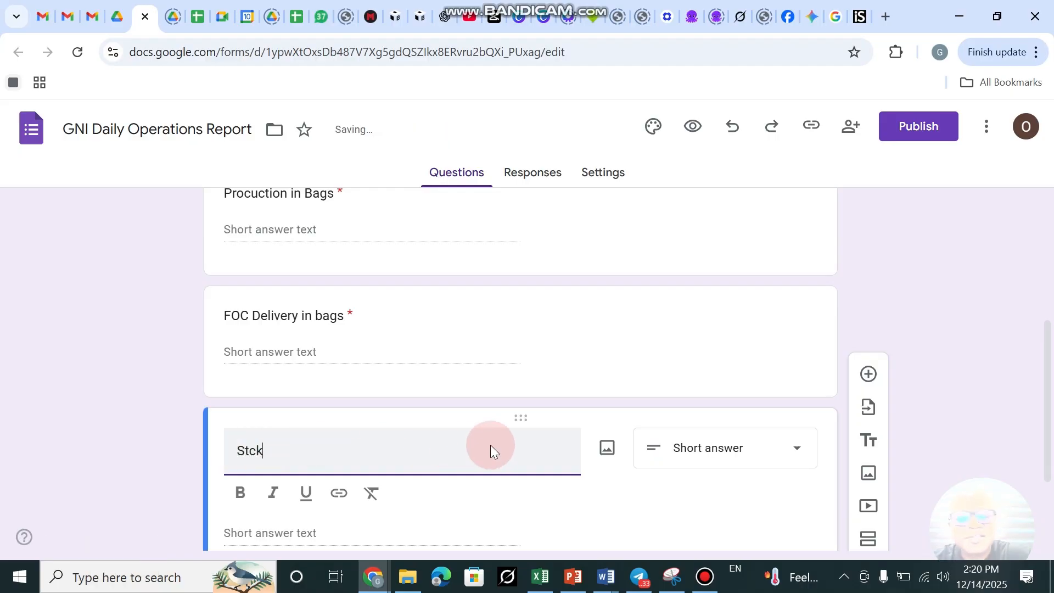
key(BackSpace)
text(ock)
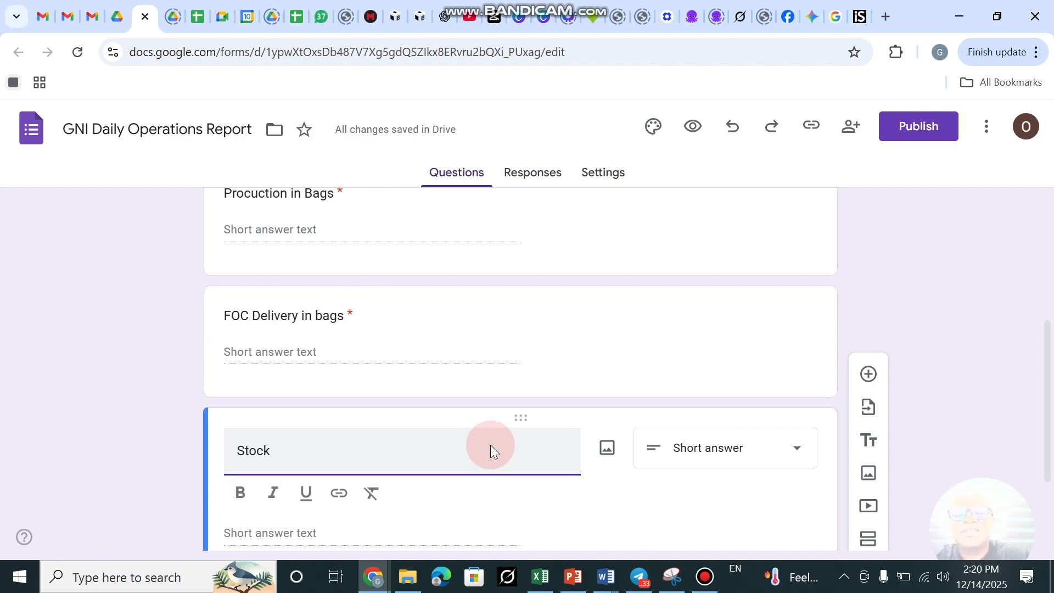
key(Left)
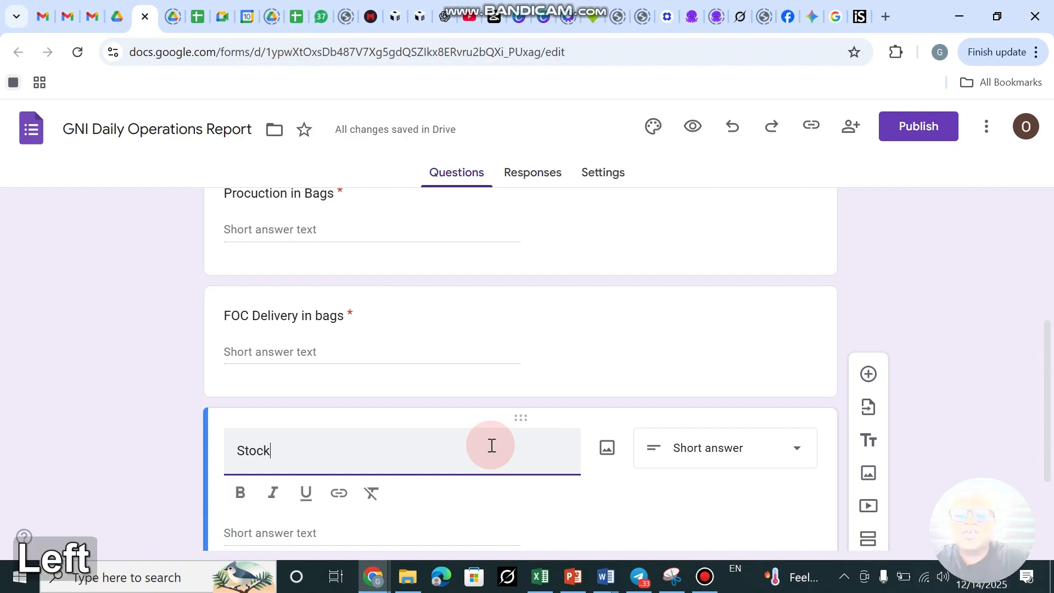
key(shift)
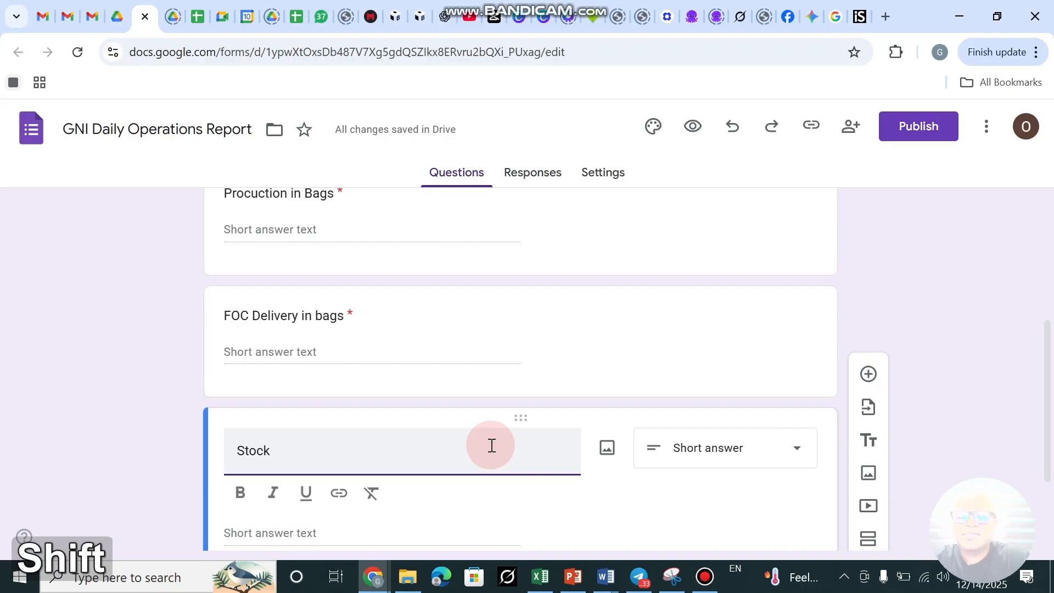
text(Clocing)
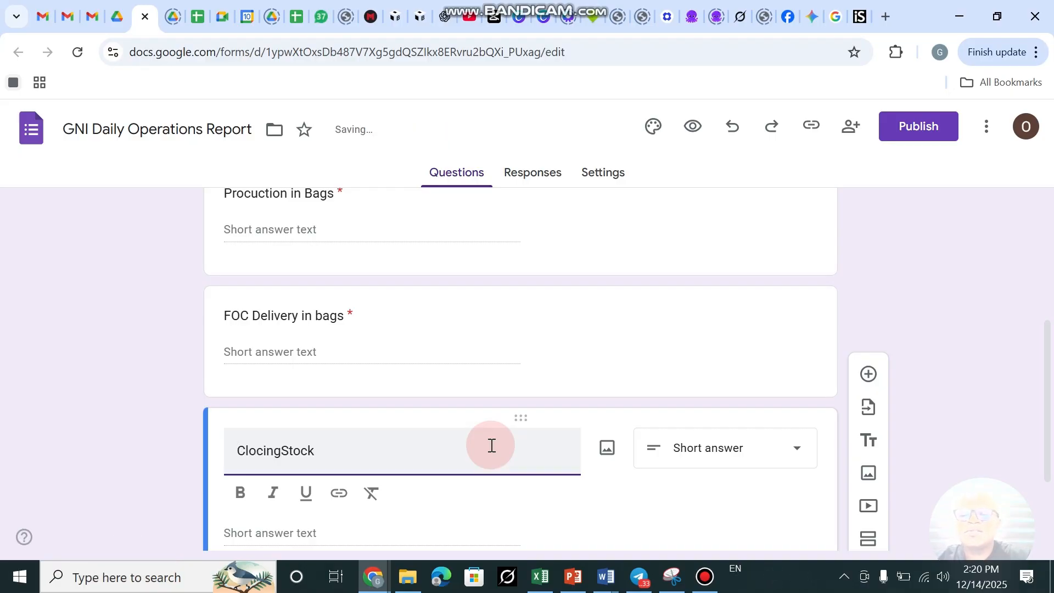
key(BackSpace)
key(BackSpace)
key(BackSpace)
key(BackSpace)
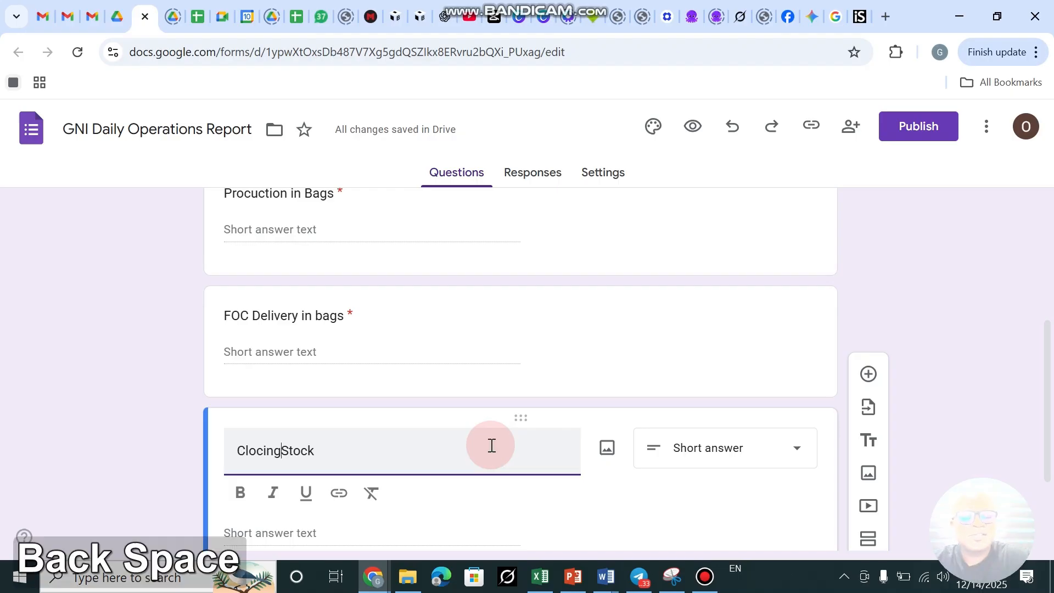
text(sing)
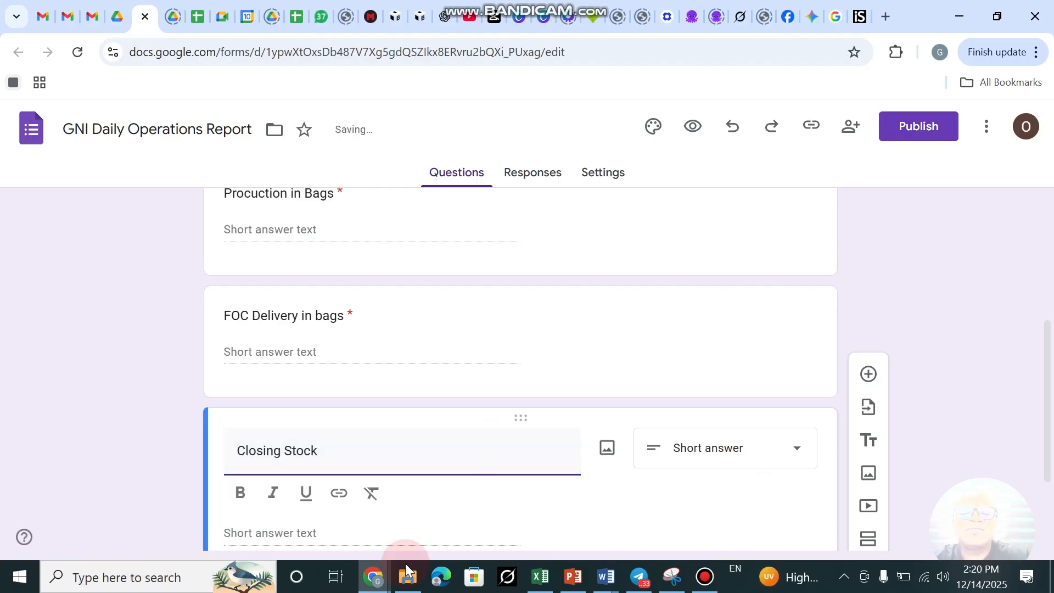
Mark Closing Stock as a required question.
scroll(422, 443, down, 3)
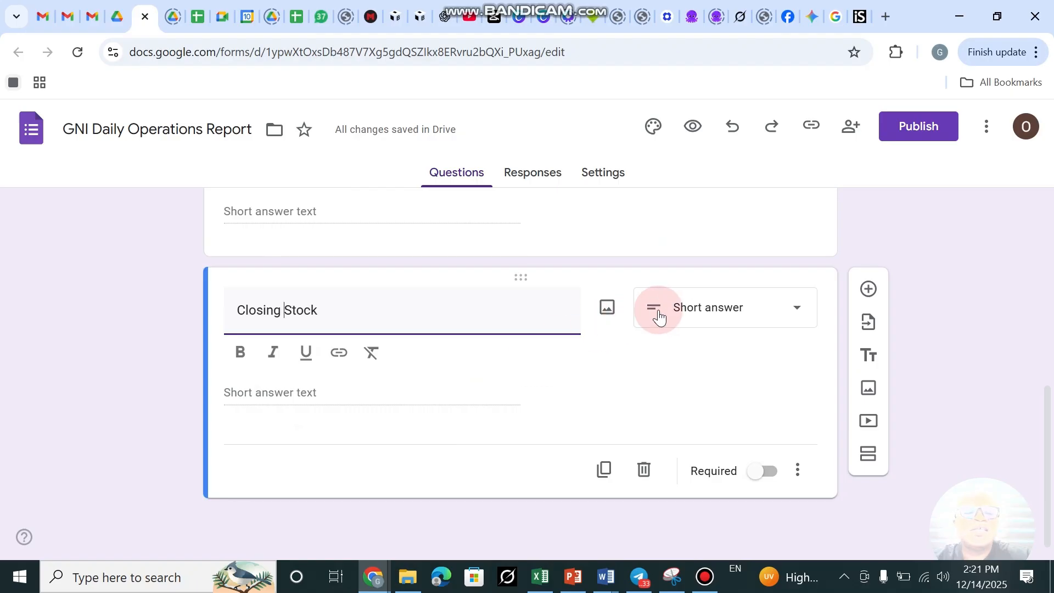
click(766, 471)
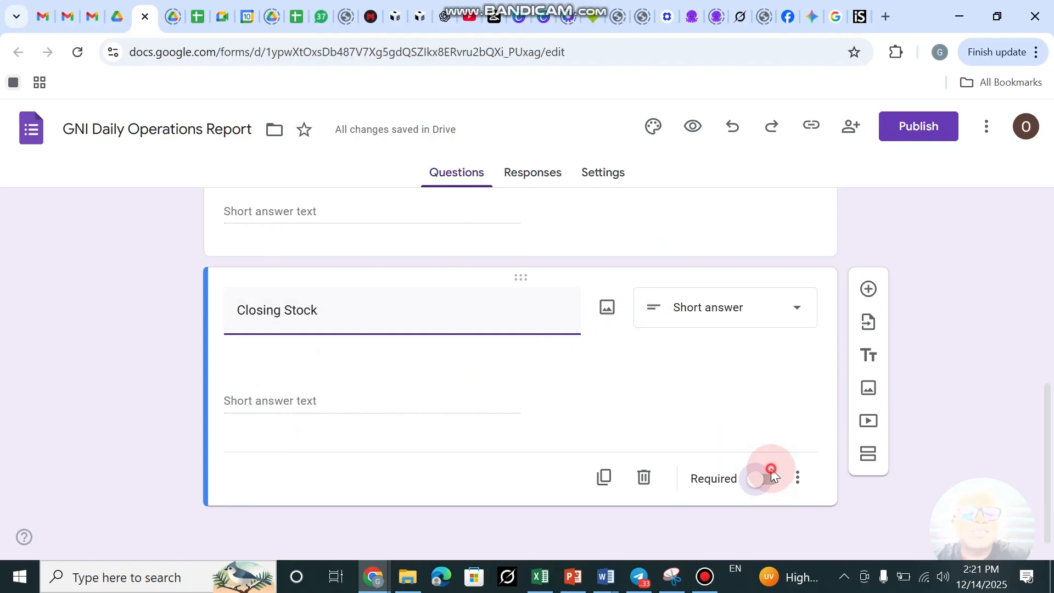
click(798, 470)
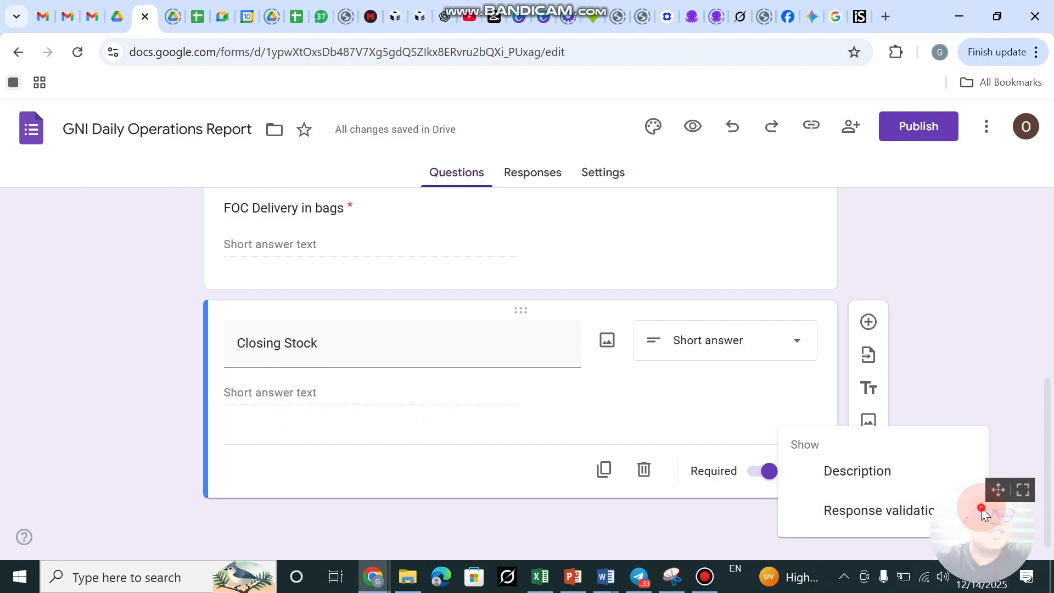
Add Number 'Greater than' response validation to Closing Stock.
click(888, 518)
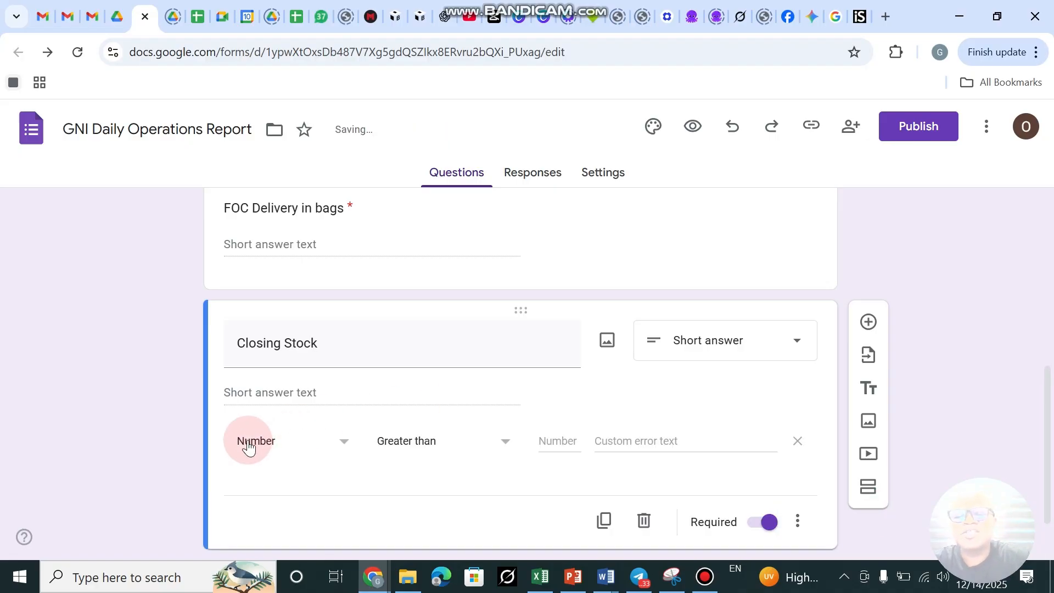
click(346, 445)
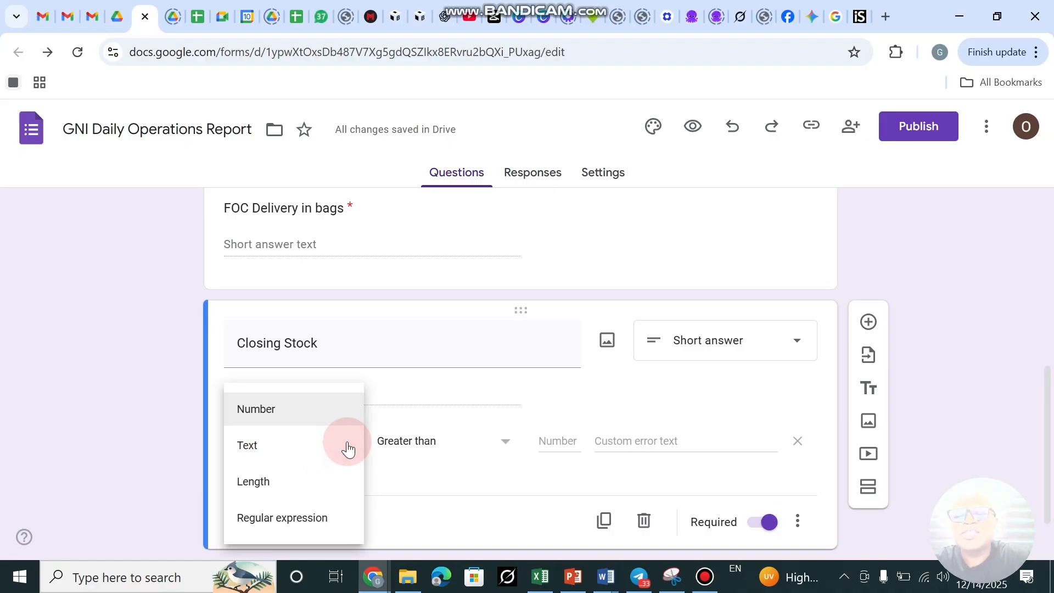
click(262, 421)
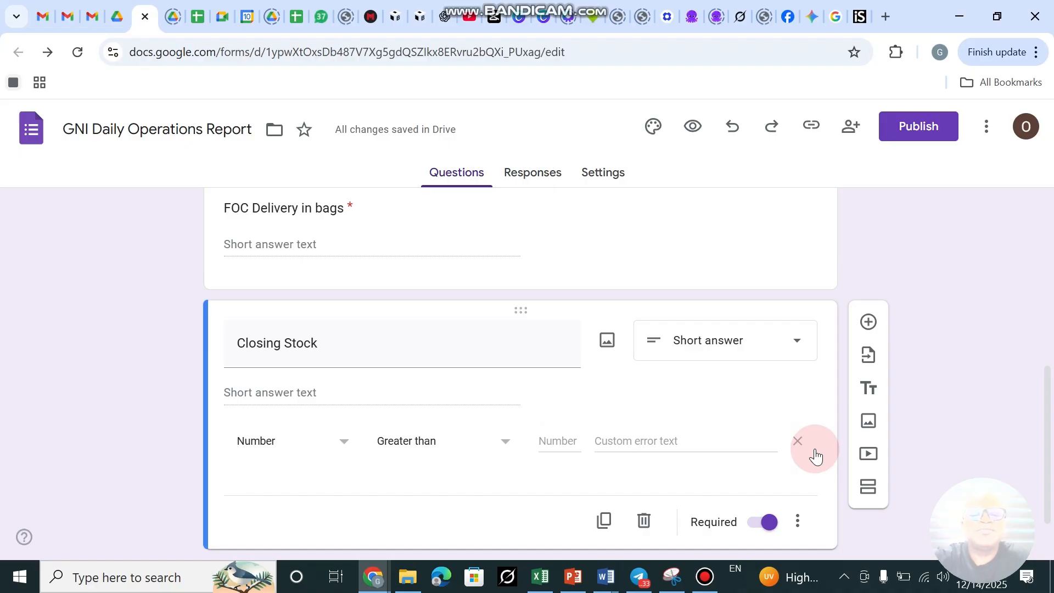
click(548, 438)
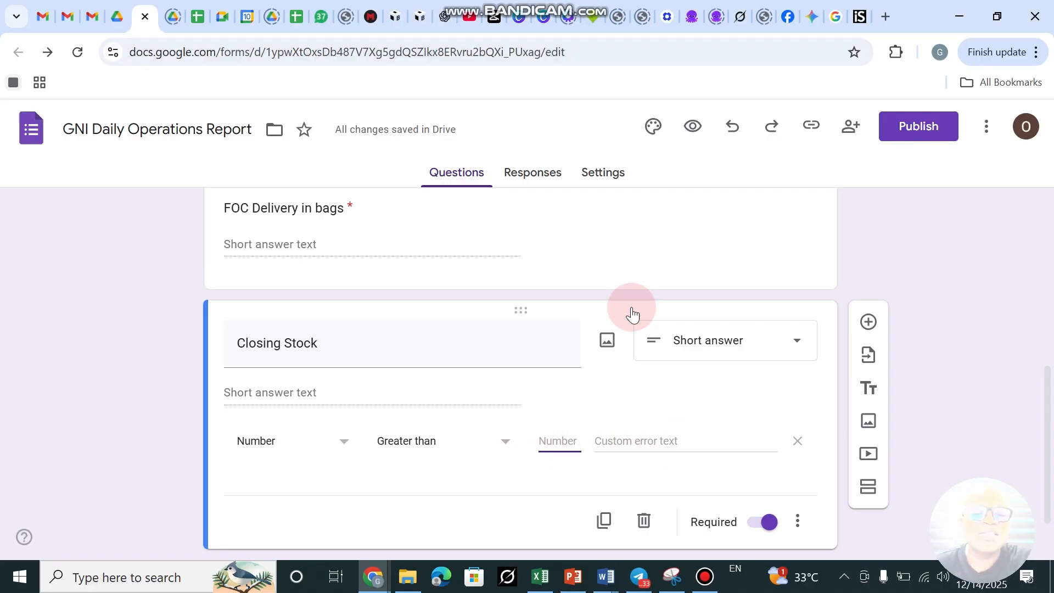
scroll(631, 222, down, 1)
Add a short-answer question titled 'Total role Consumed (KG)' below Closing Stock.
click(868, 270)
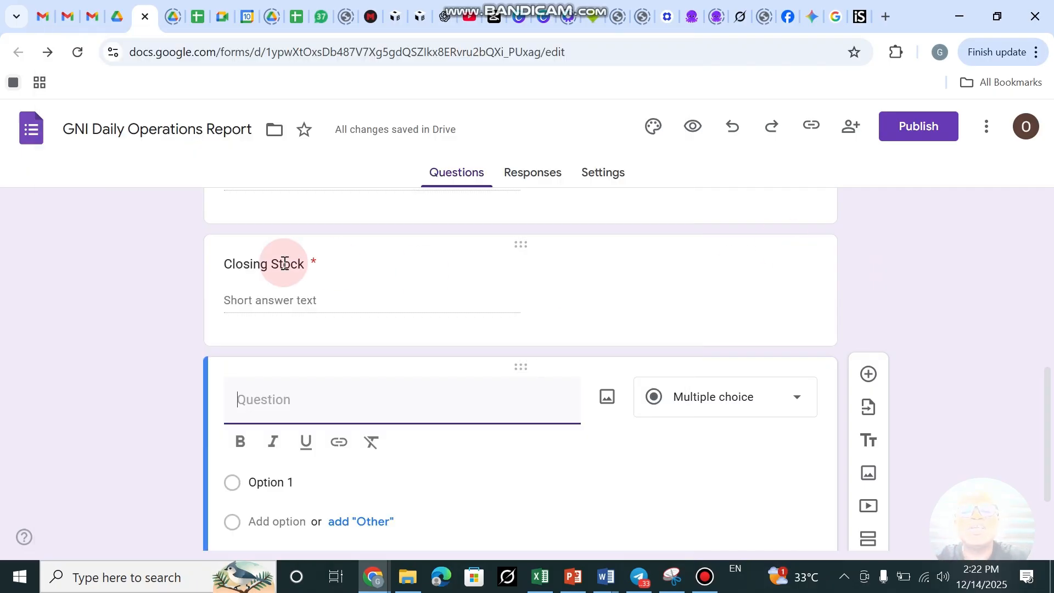
click(283, 400)
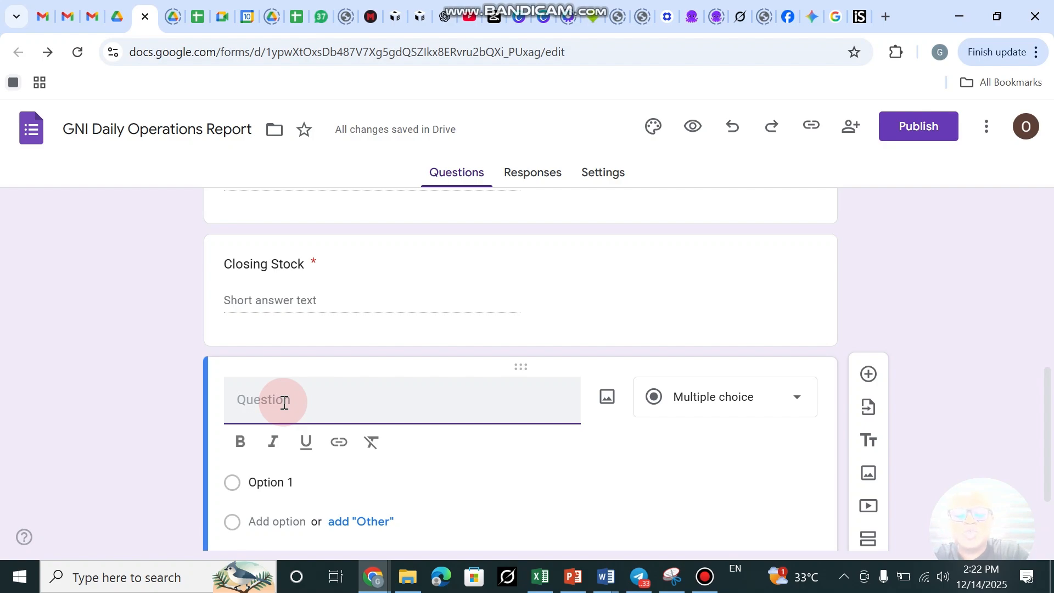
text(Tota)
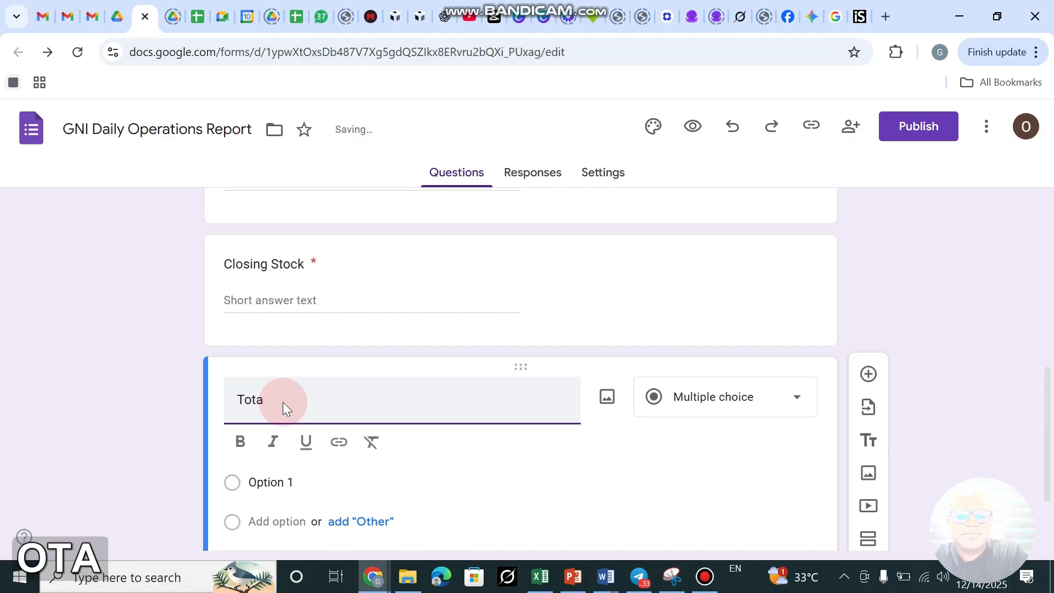
text(l)
key(BackSpace)
key(BackSpace)
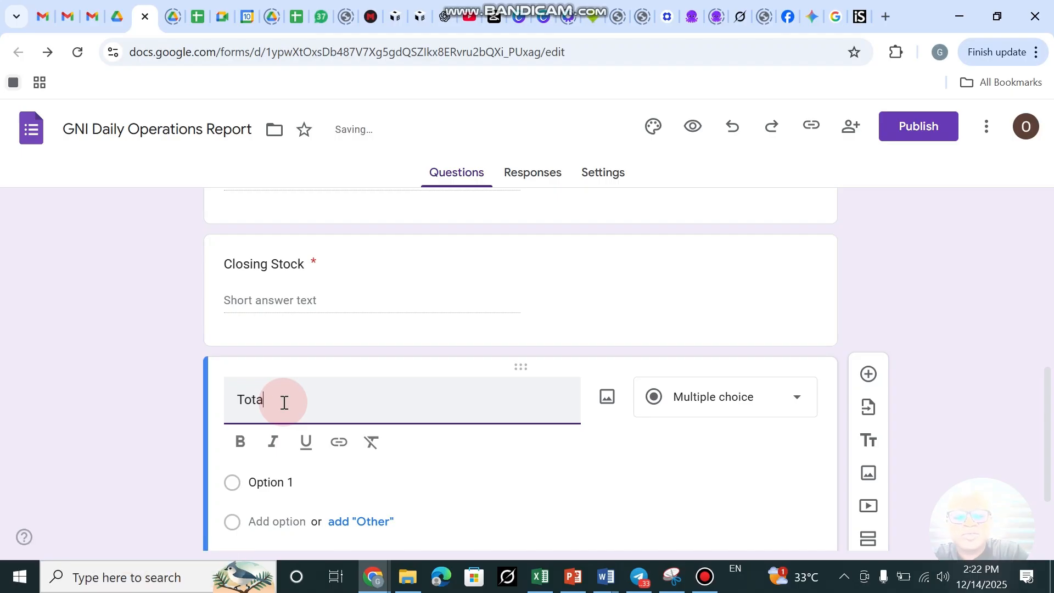
text(l ole)
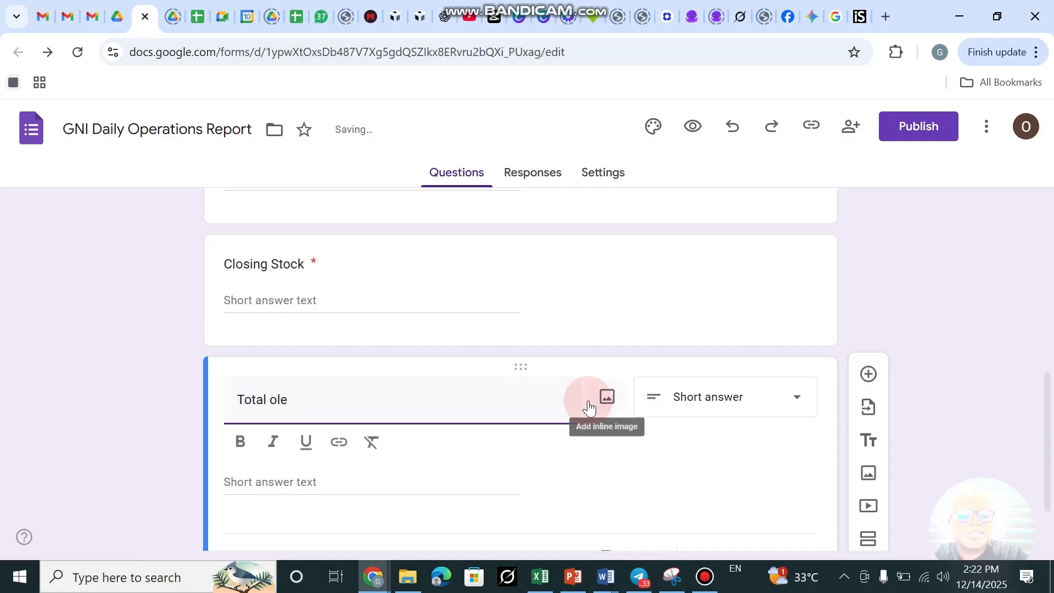
key(BackSpace)
key(BackSpace)
key(BackSpace)
key(BackSpace)
text(rol)
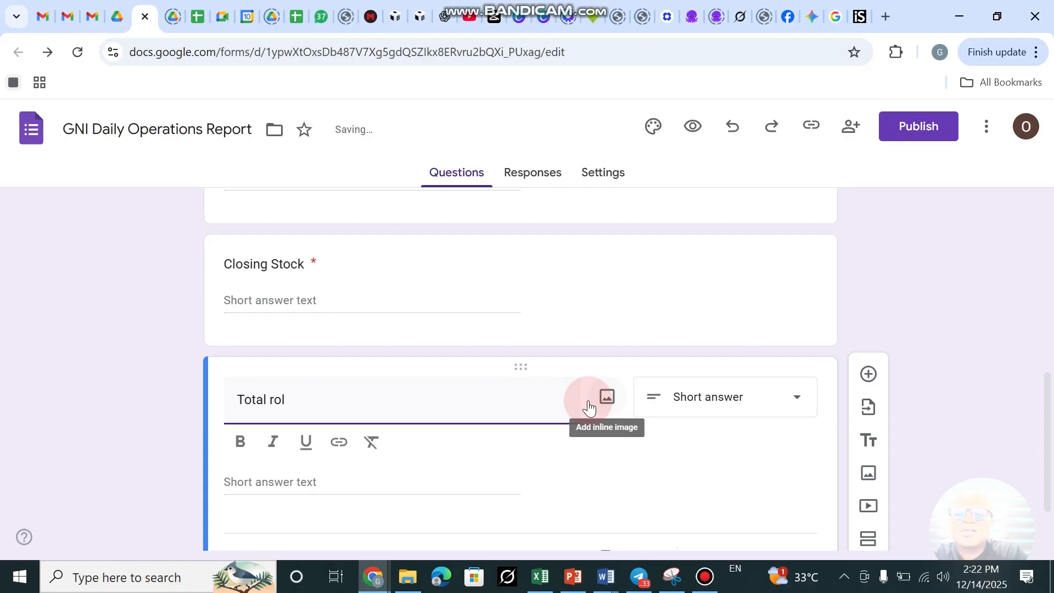
text(e)
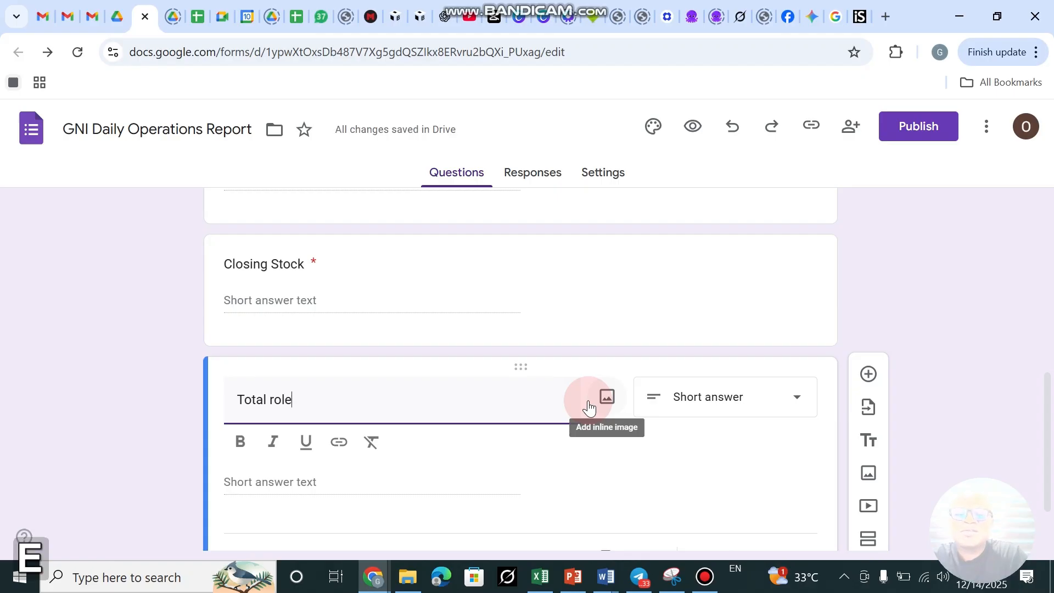
text( Con)
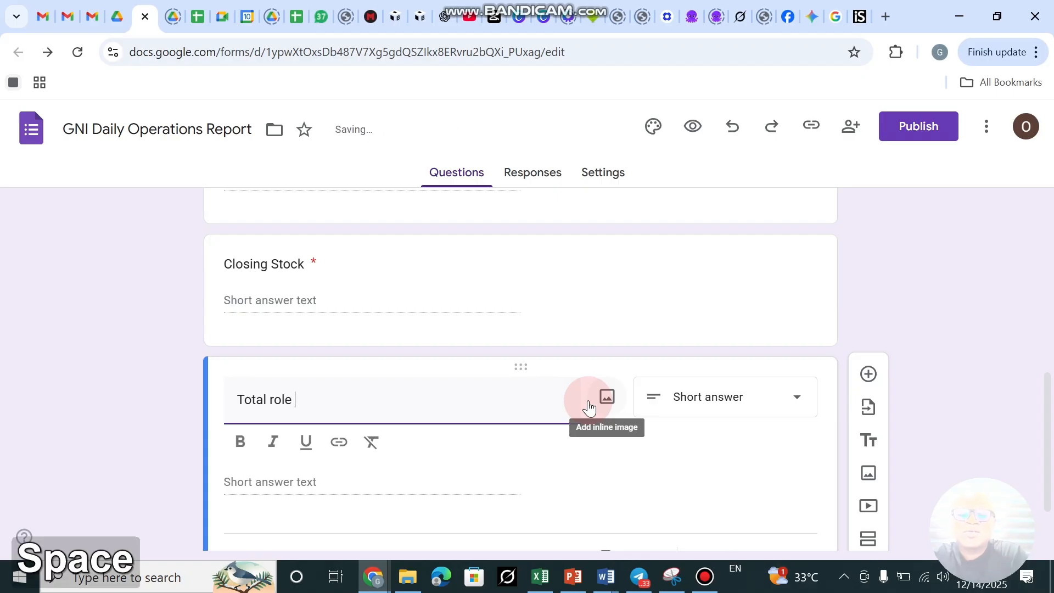
text(sumed)
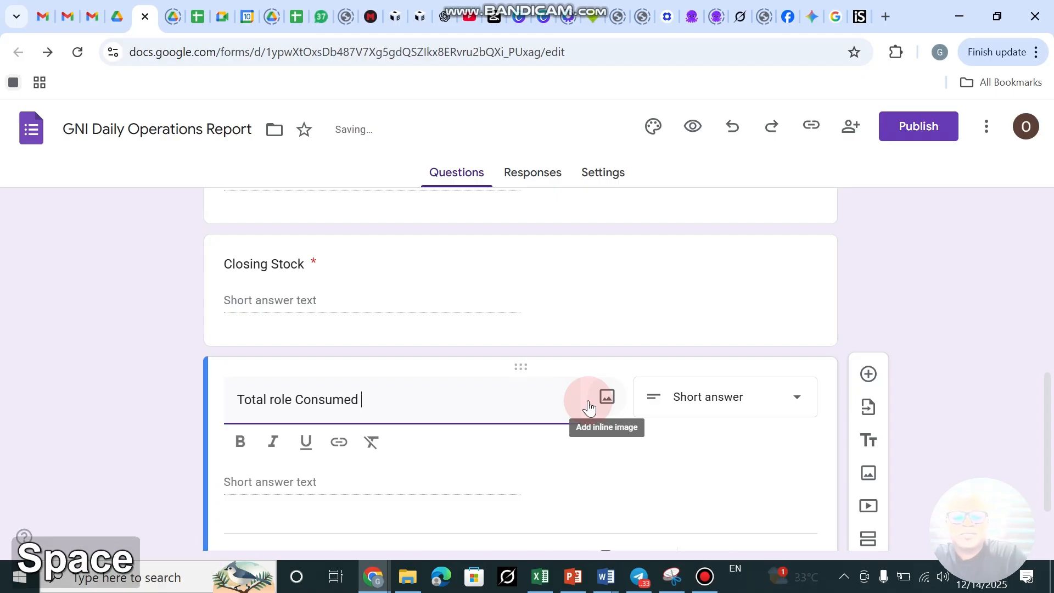
text( (KG)
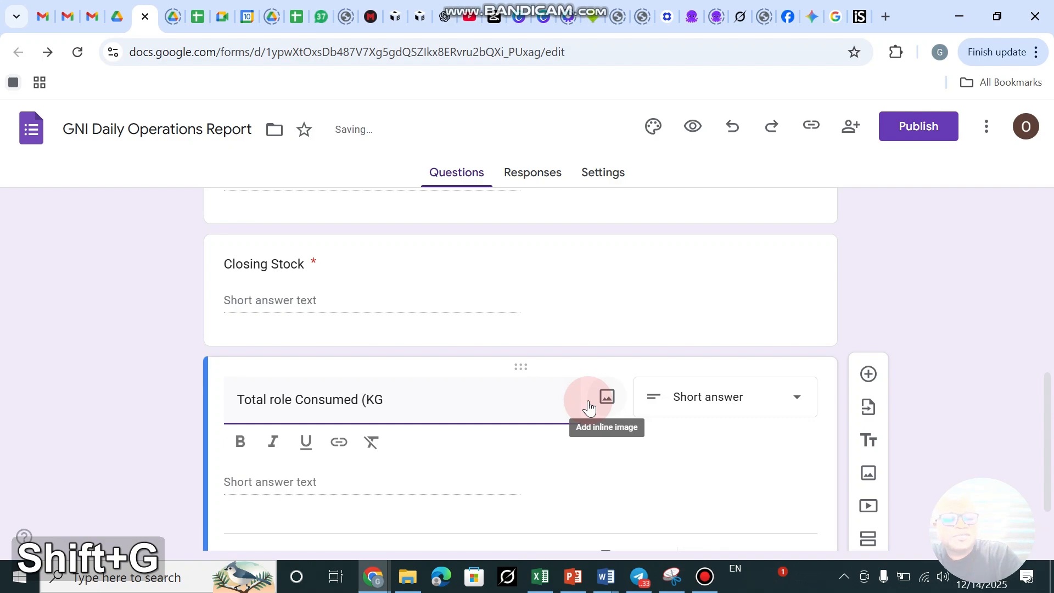
text())
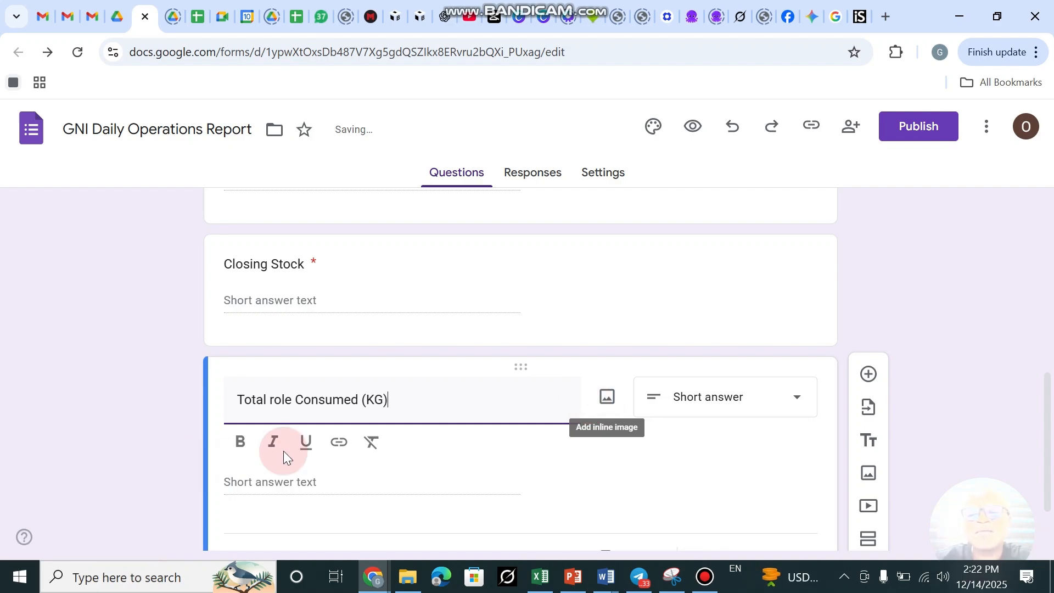
scroll(416, 276, up, 3)
Prefix the 'Procuction in Bags' question title with 'Day'.
click(416, 276)
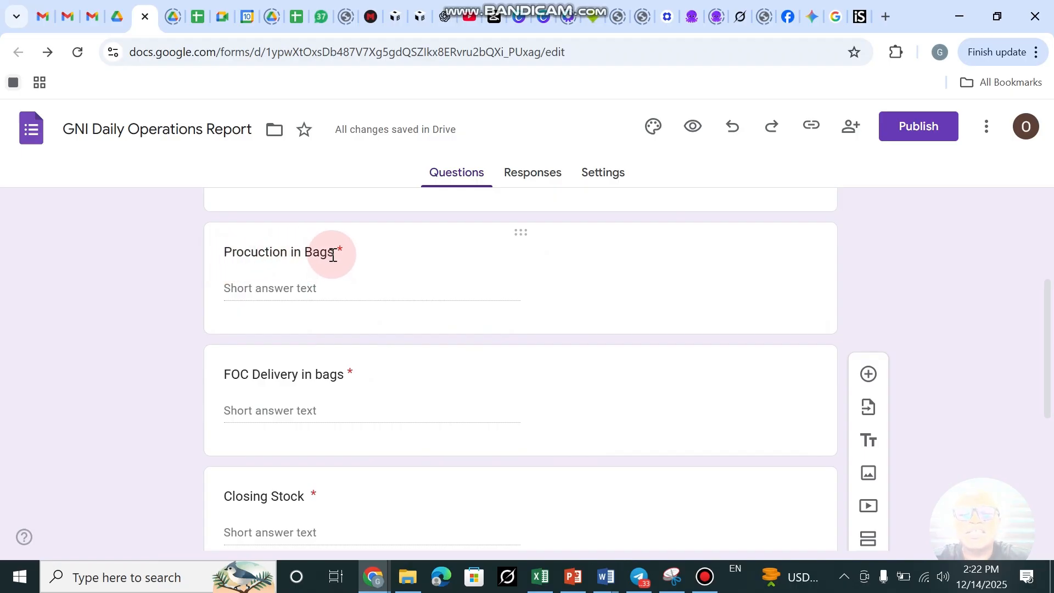
drag(334, 252, 225, 255)
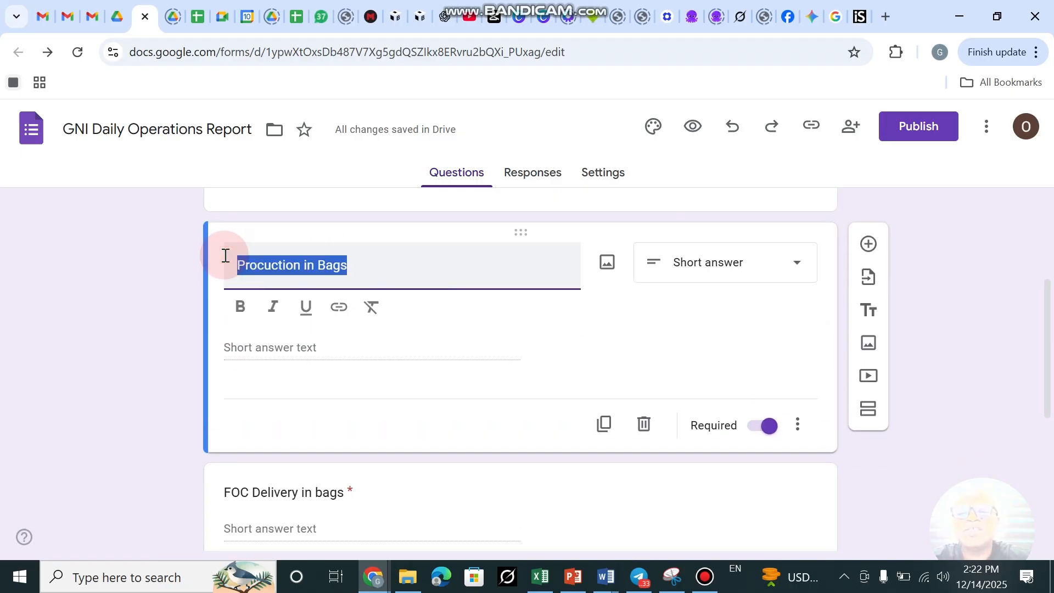
click(237, 266)
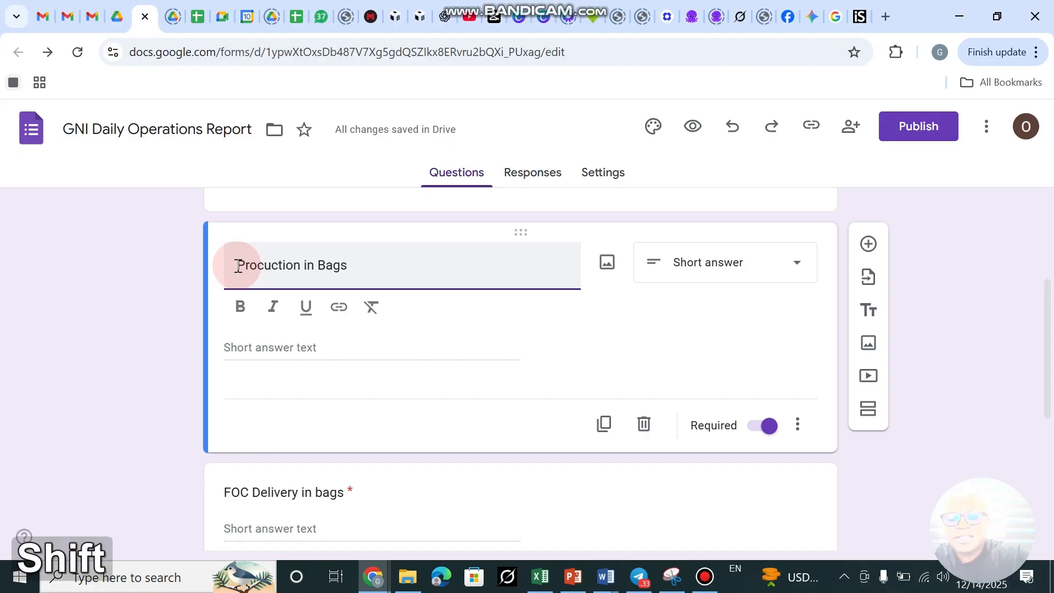
text(Day)
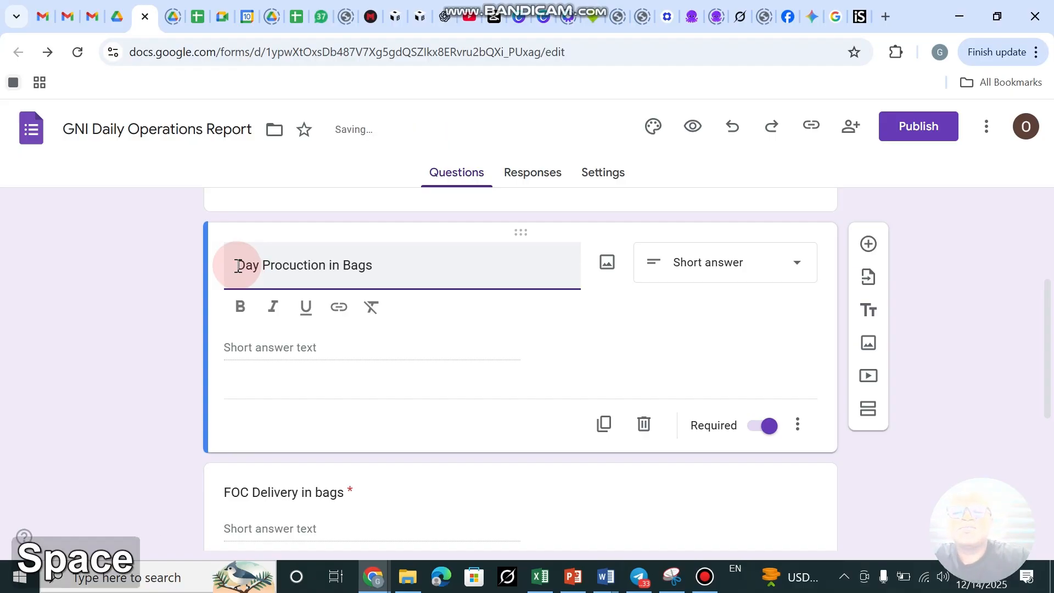
scroll(385, 324, down, 10)
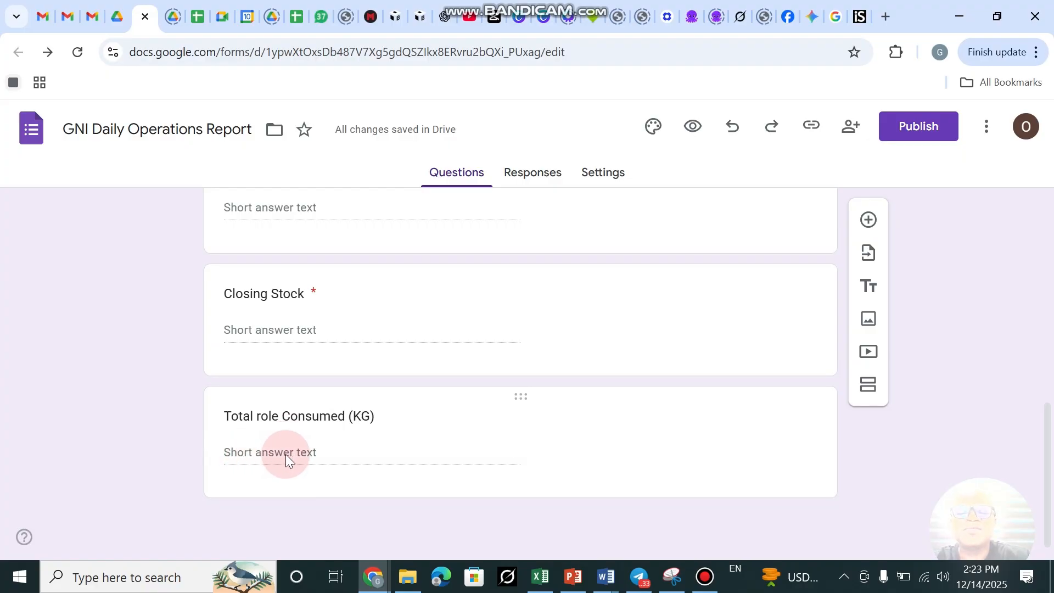
Insert a new question titled 'Parking bags Received' after Day Procuction in Bags.
click(872, 220)
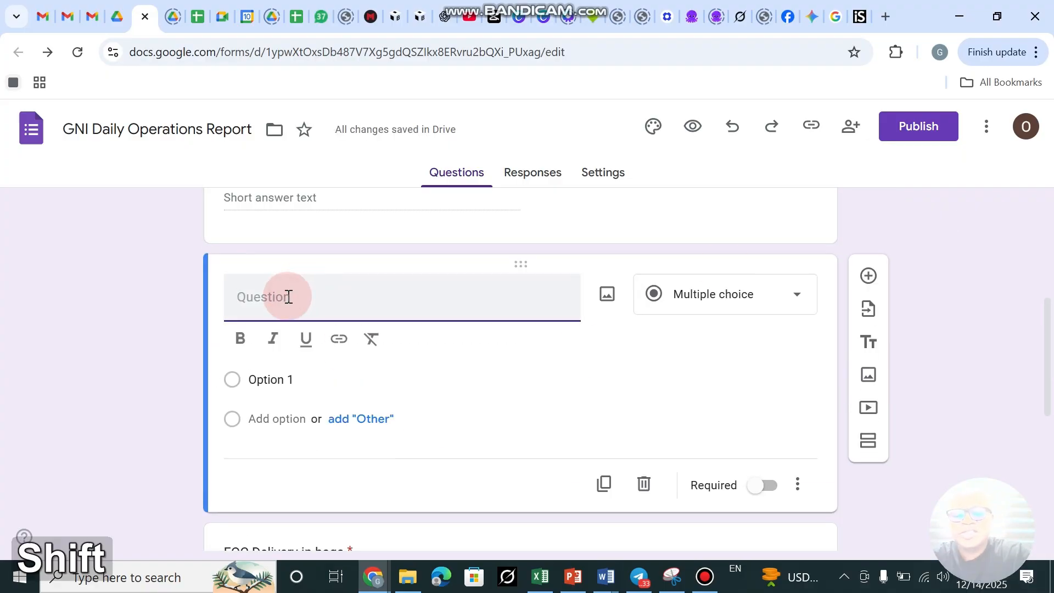
text(Re)
key(BackSpace)
key(BackSpace)
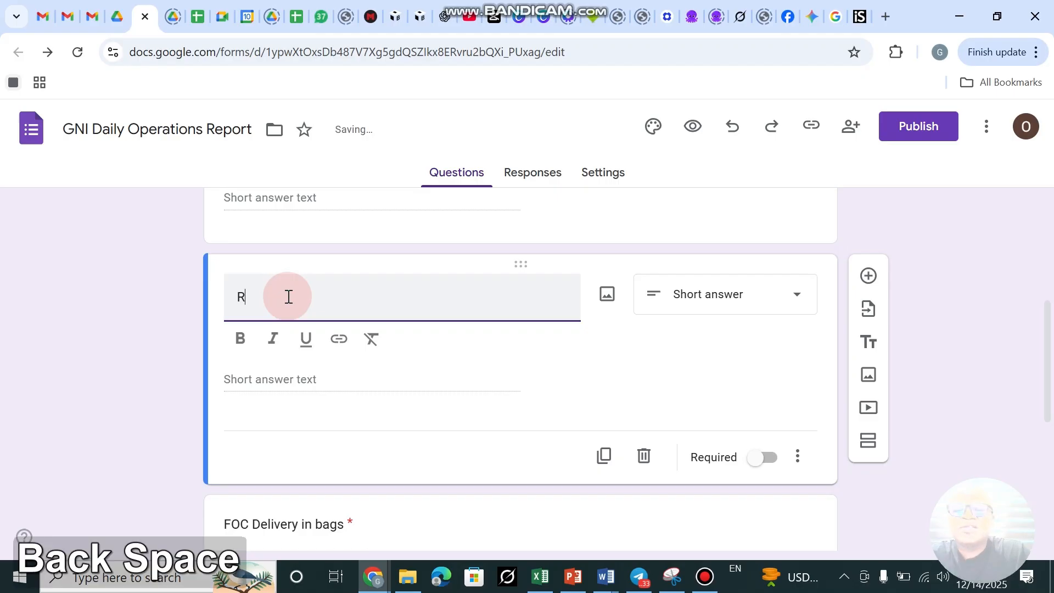
text(P)
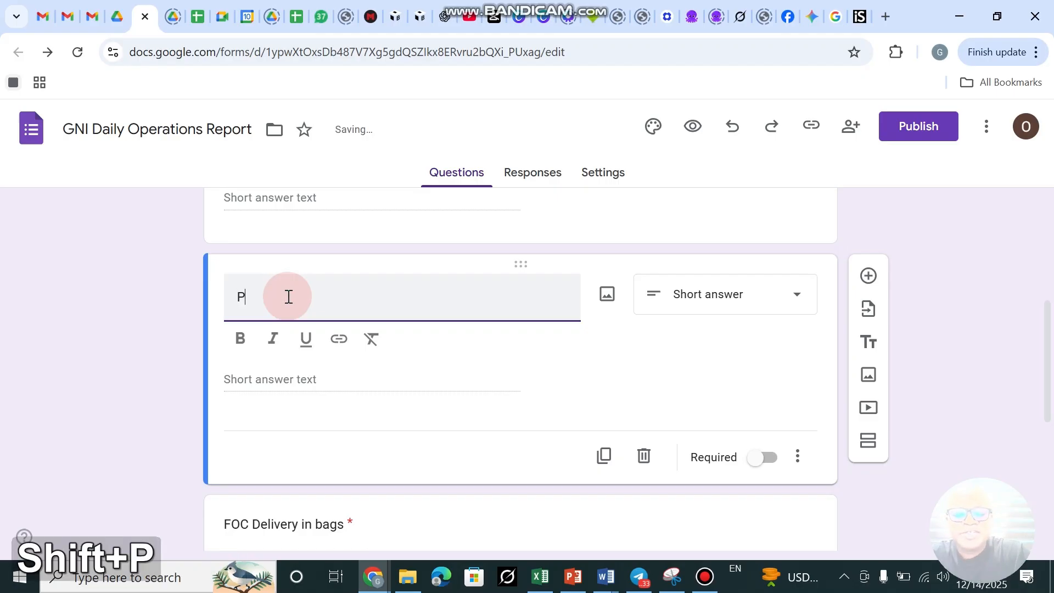
text(arki)
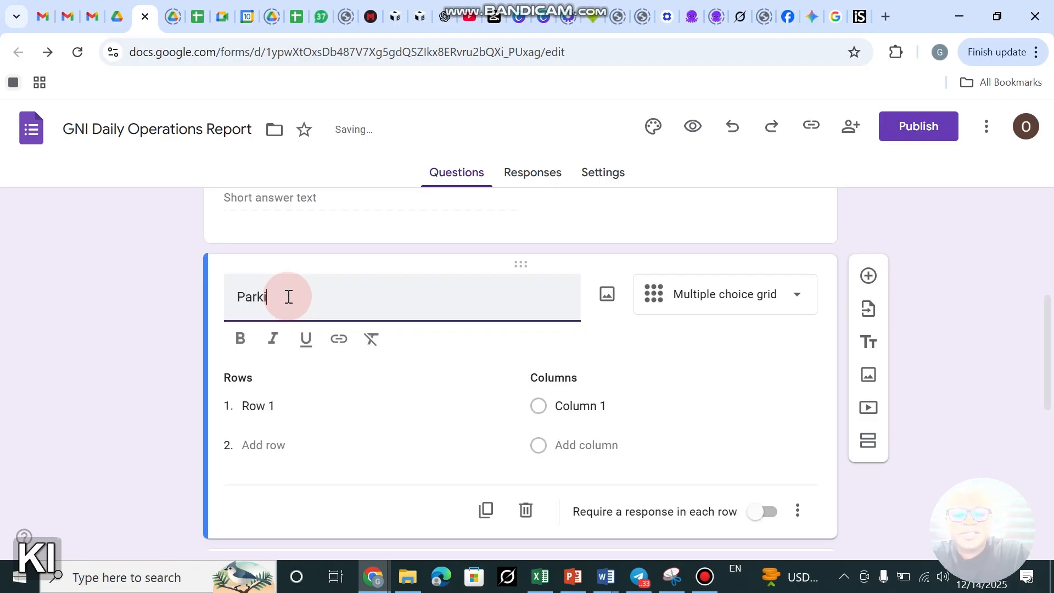
text(ng bags )
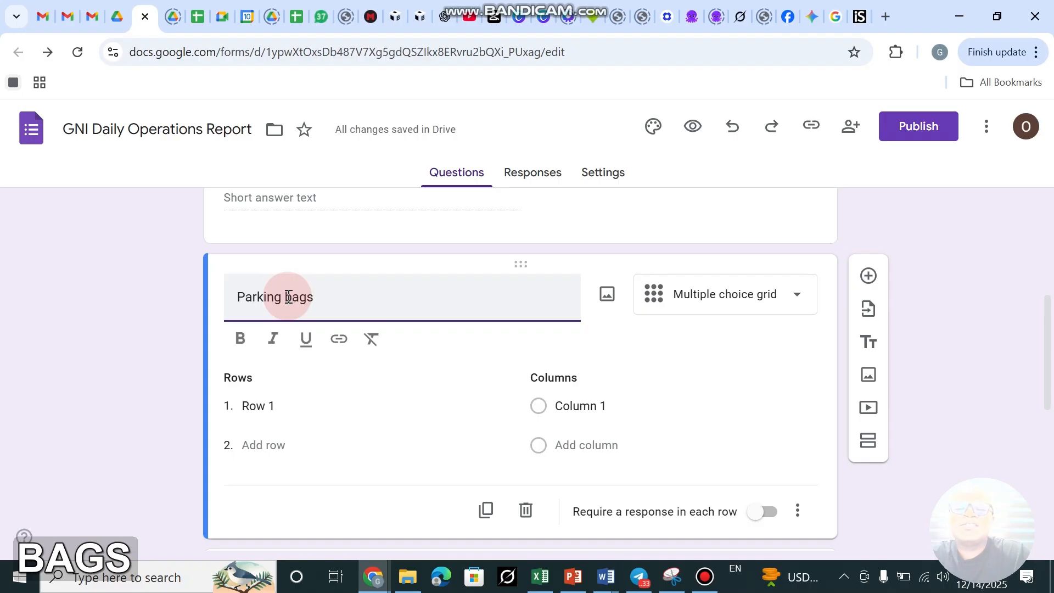
text(Recived)
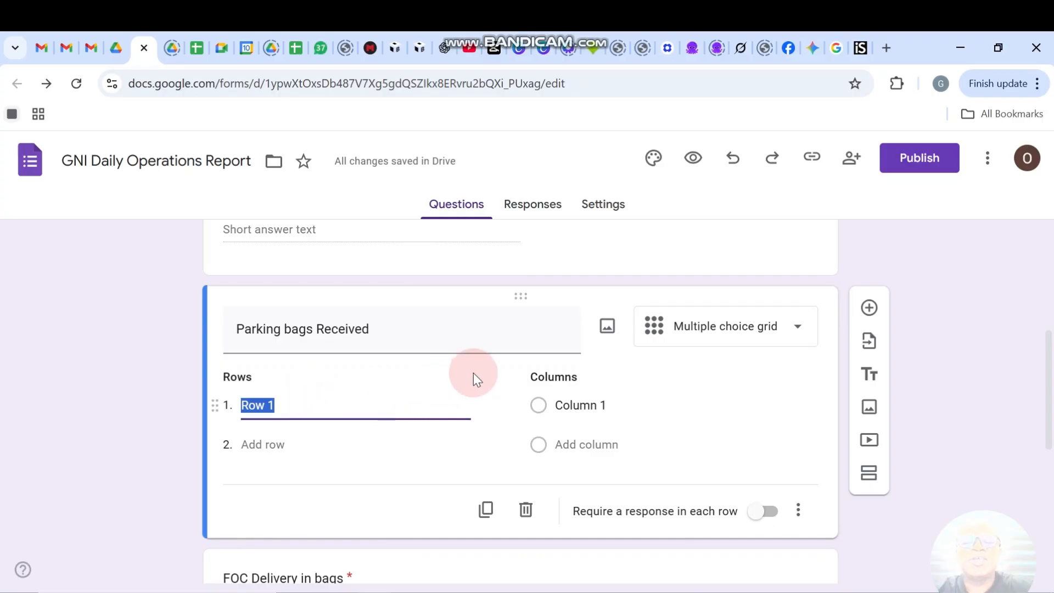
Set Parking bags Received to Short answer and switch on Required.
click(742, 325)
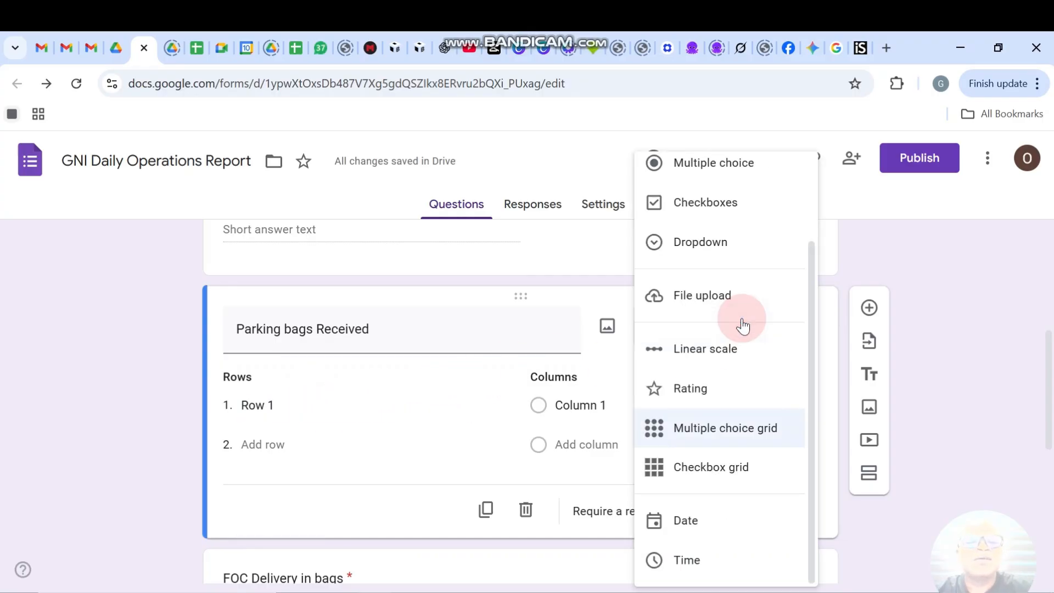
scroll(734, 233, up, 2)
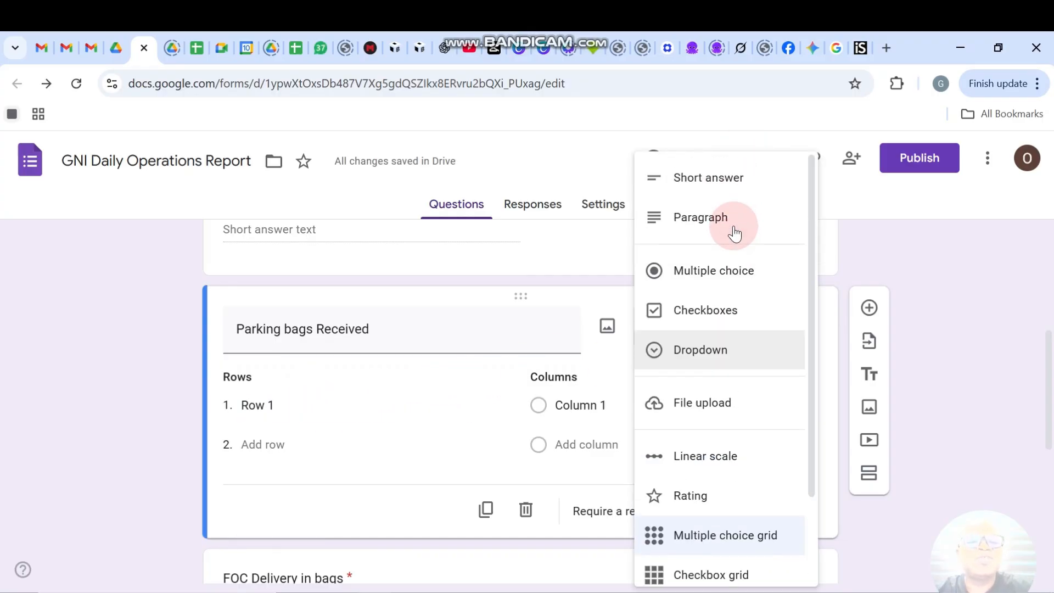
click(736, 175)
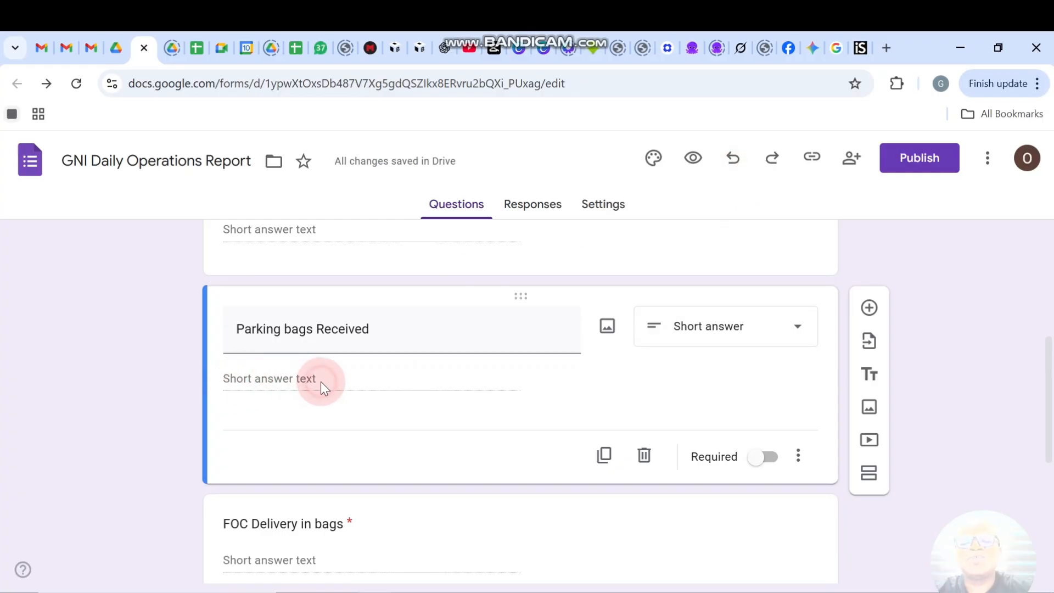
click(771, 467)
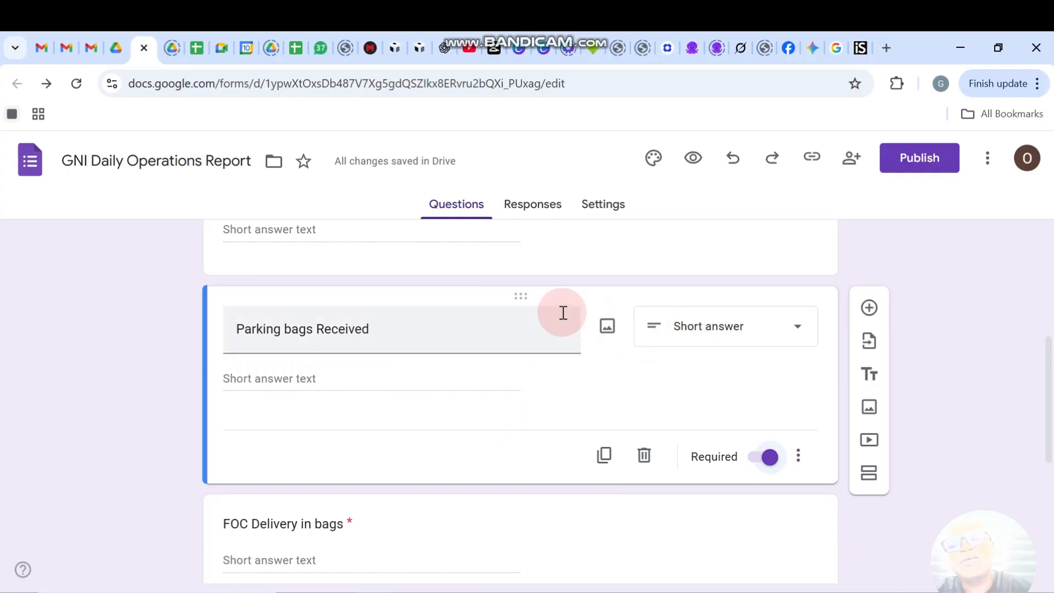
scroll(561, 312, down, 3)
scroll(562, 312, up, 7)
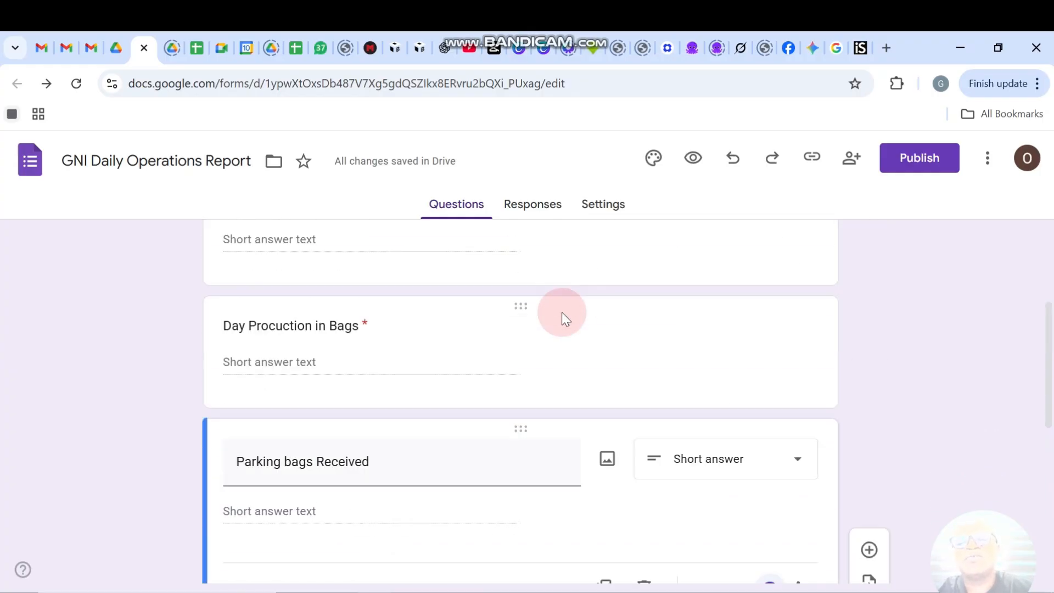
scroll(561, 312, down, 9)
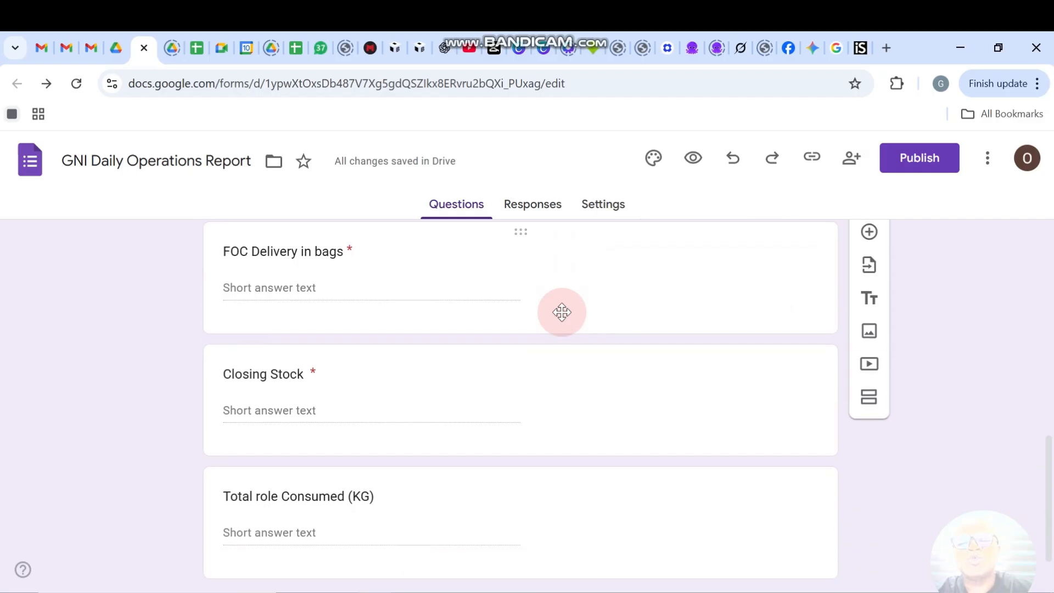
scroll(561, 311, up, 7)
scroll(562, 312, down, 9)
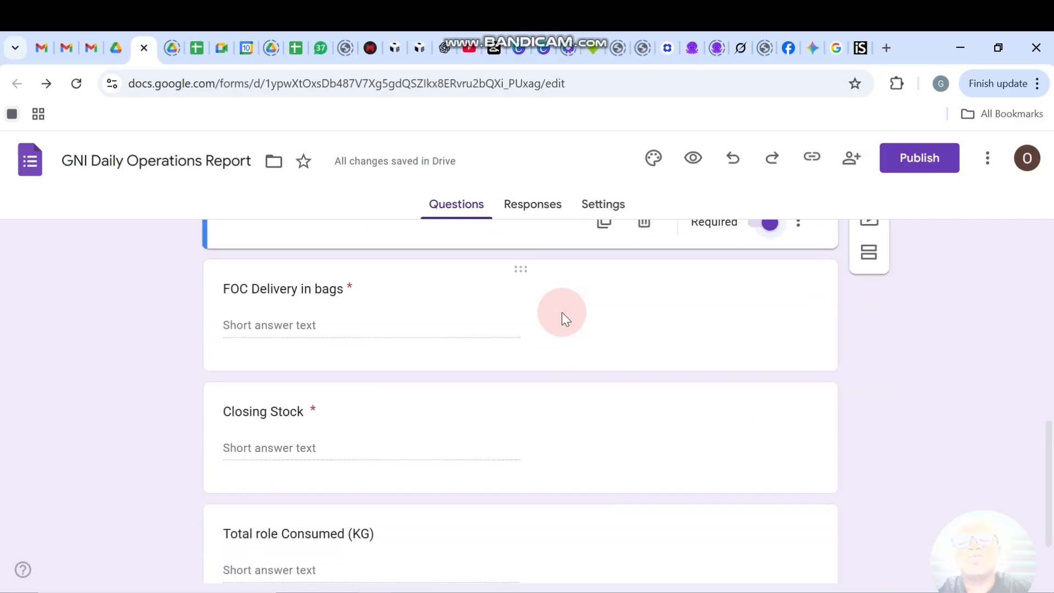
scroll(561, 312, up, 3)
scroll(561, 312, up, 1)
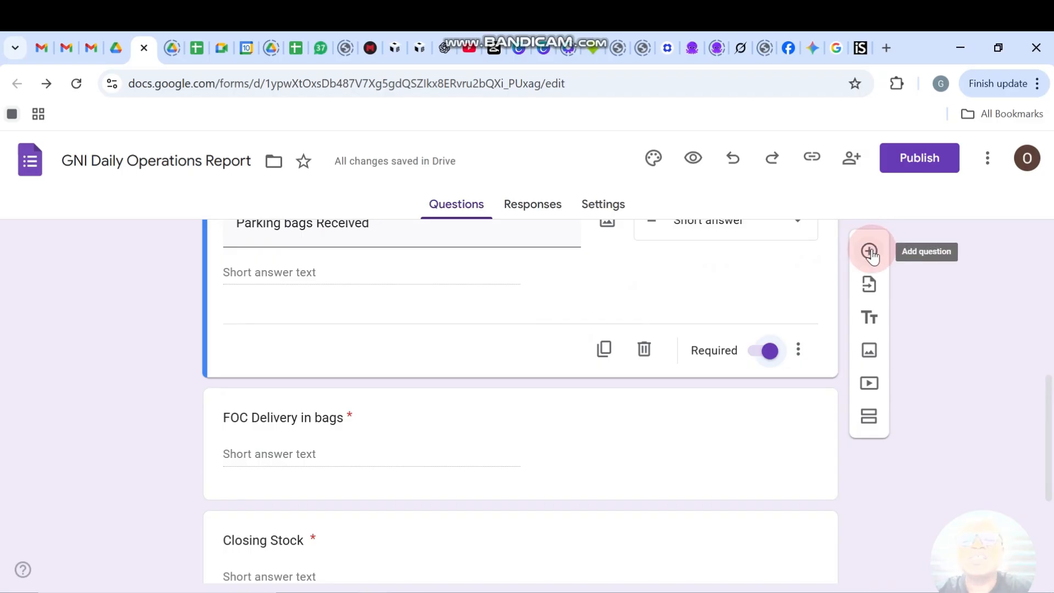
Add another question below Parking bags Received titled 'Receipts/Invoices'.
click(870, 252)
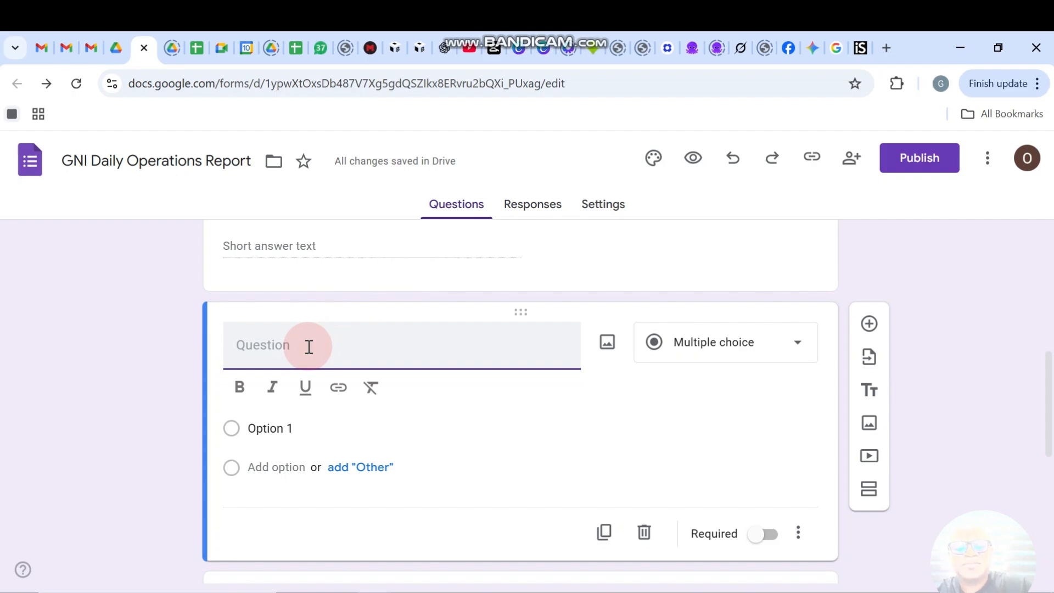
key(shift)
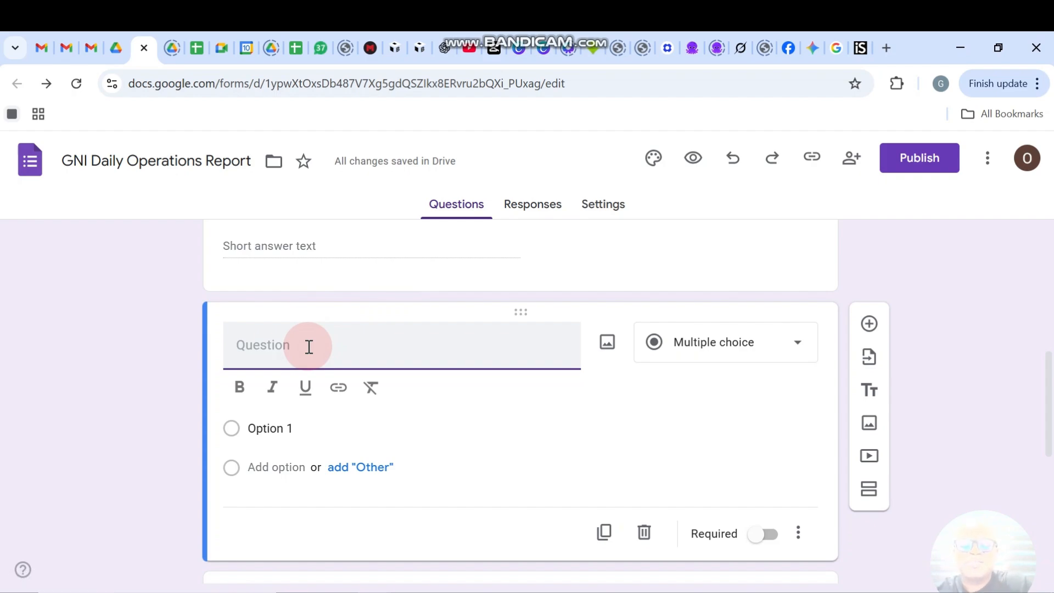
text(Re)
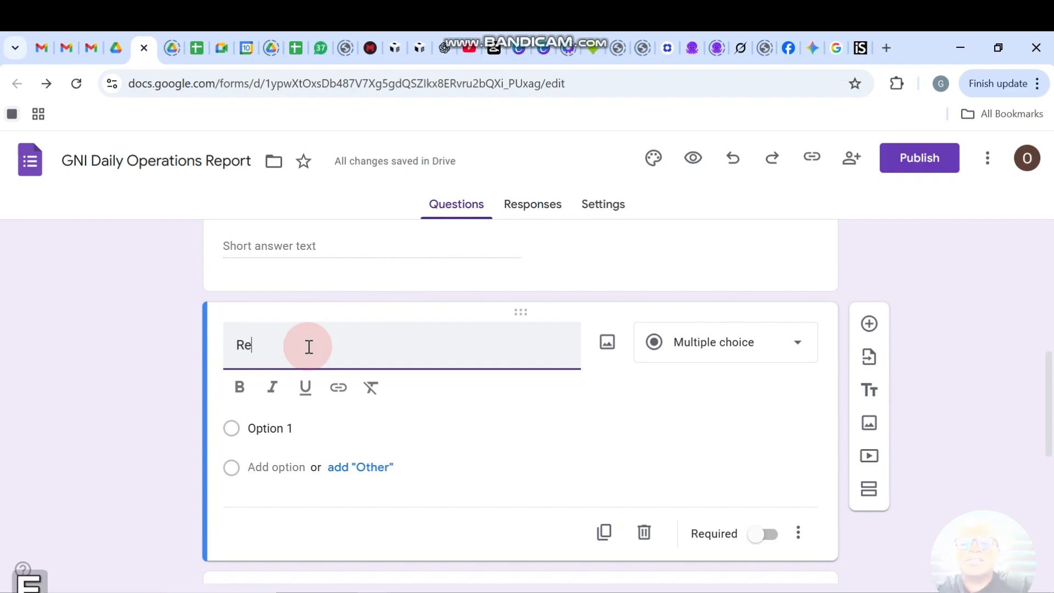
text(cwi)
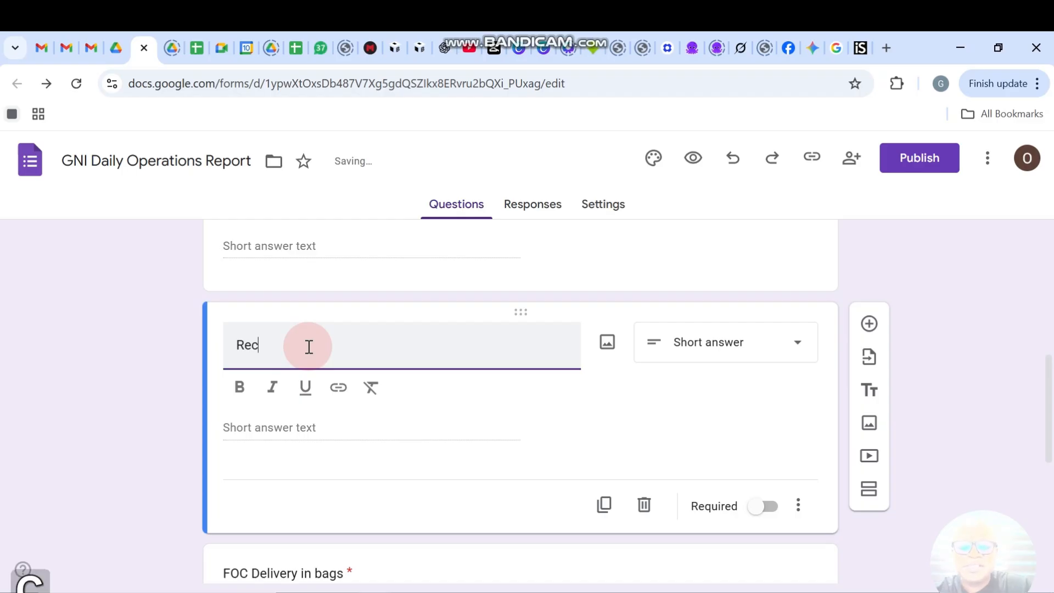
key(BackSpace)
key(BackSpace)
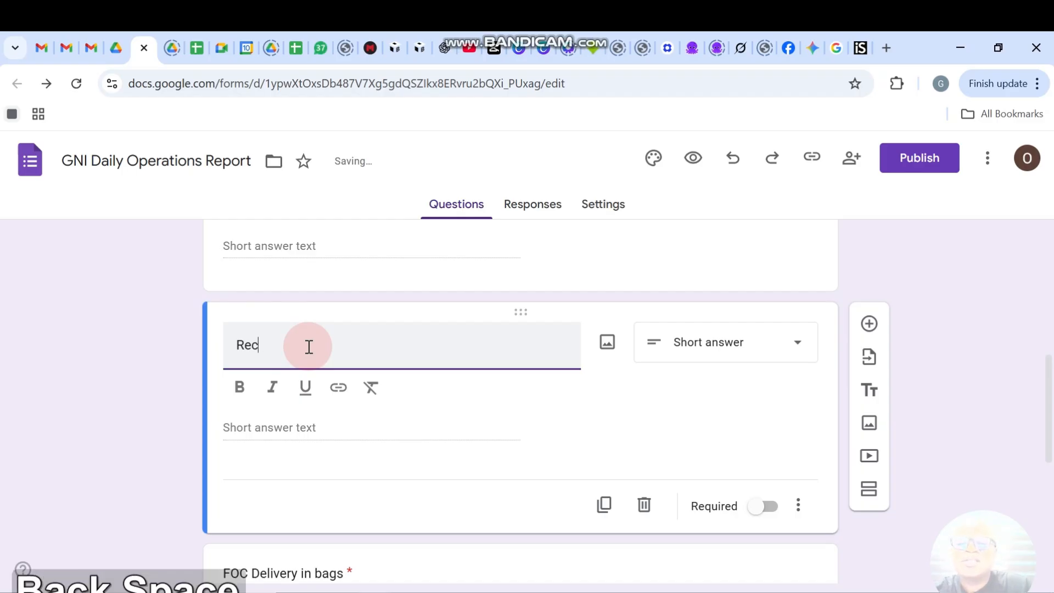
text(eipt)
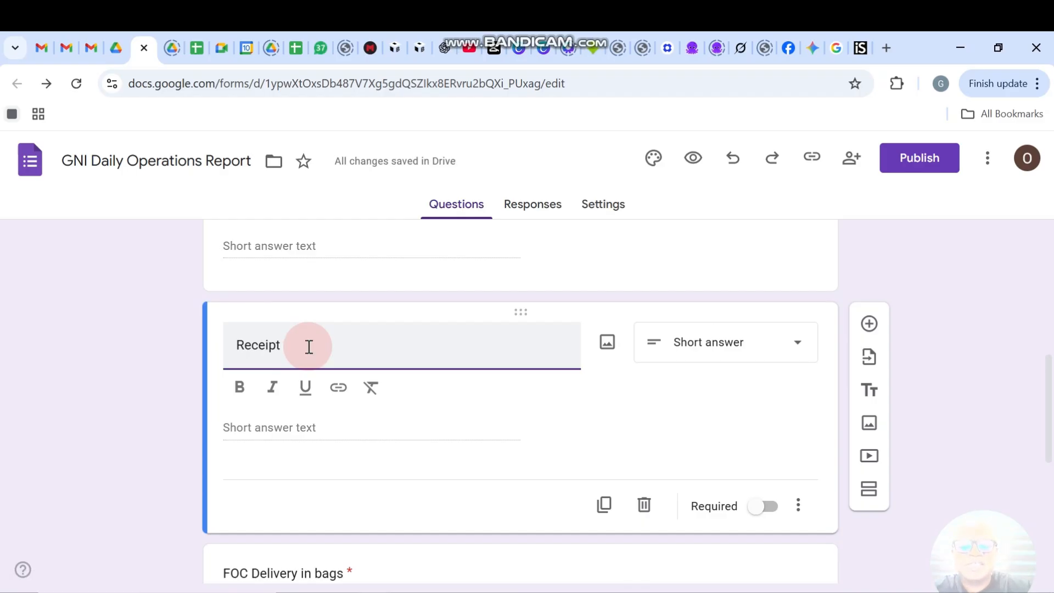
key(BackSpace)
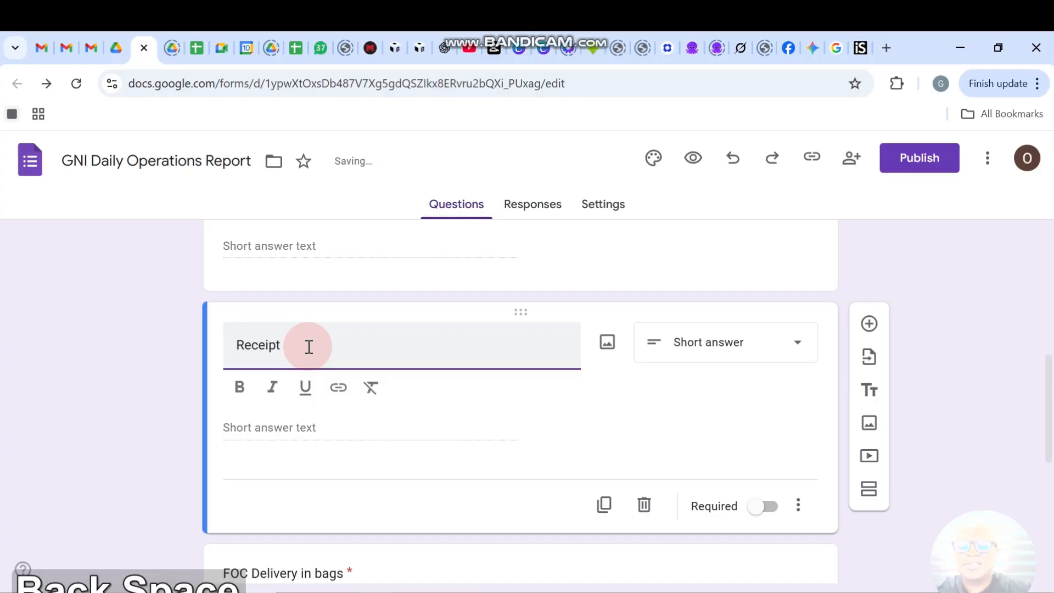
text(s)
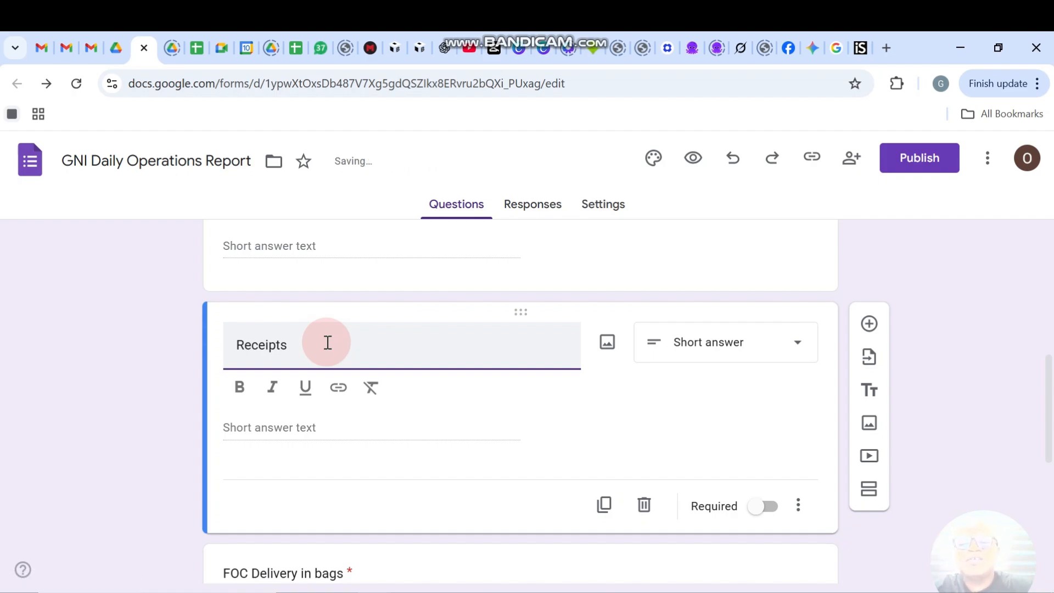
key(BackSpace)
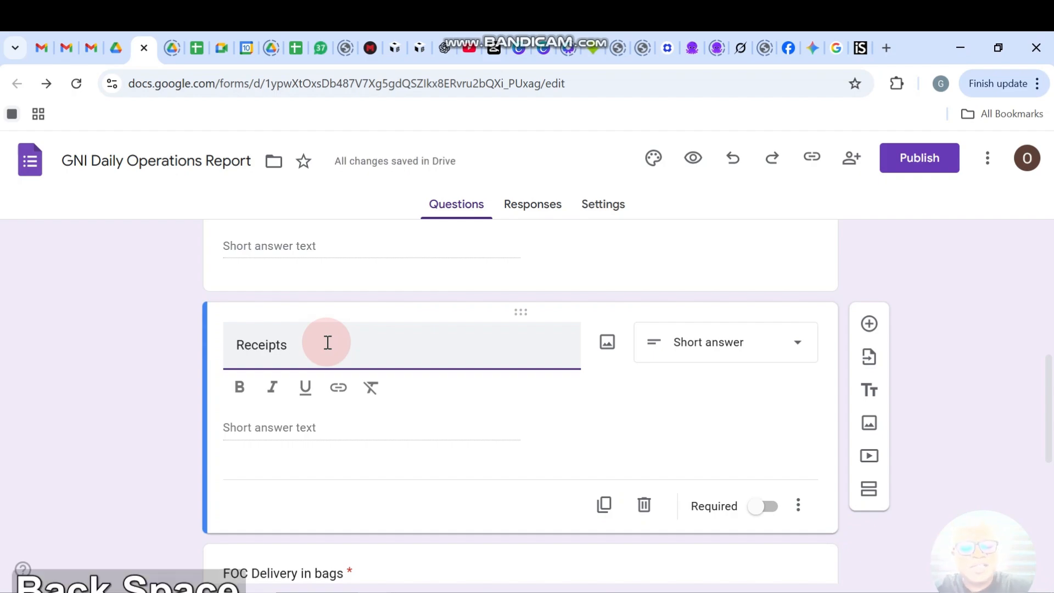
text(/Invoi)
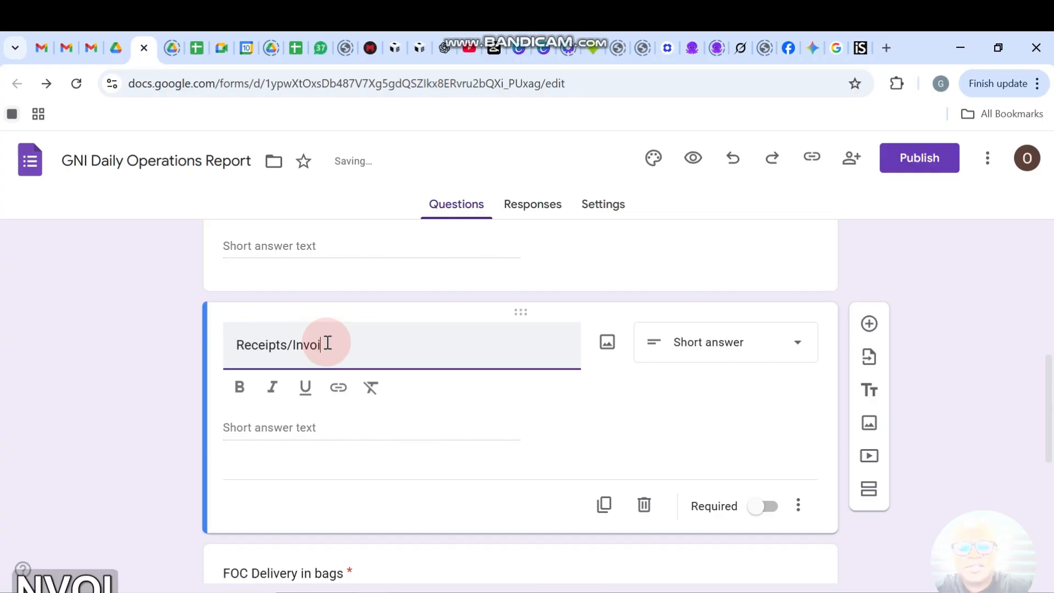
text(ces)
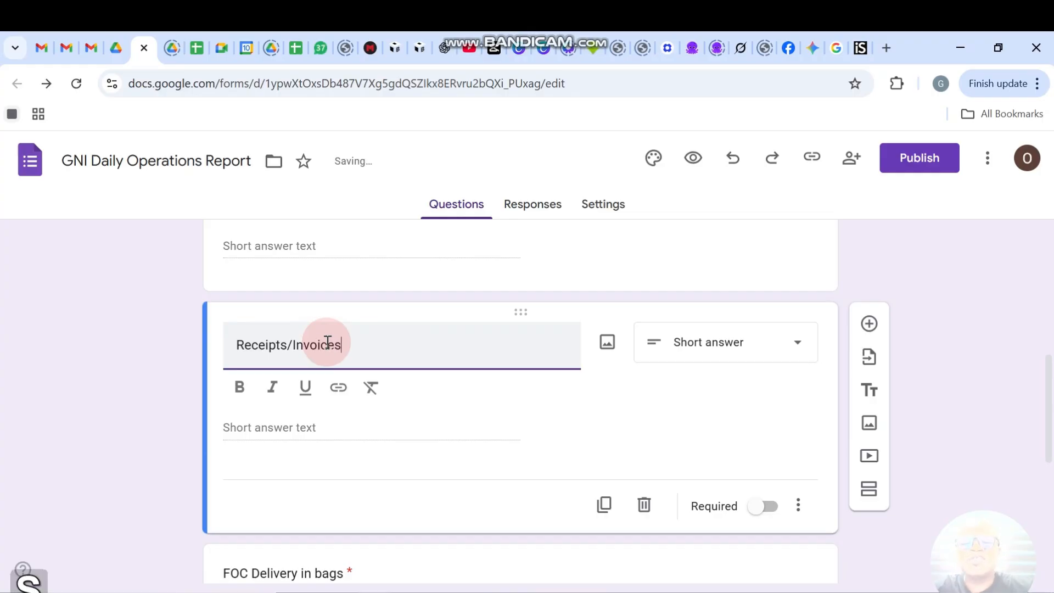
Change Receipts/Invoices to a File upload question and accept the Drive upload prompt.
click(799, 345)
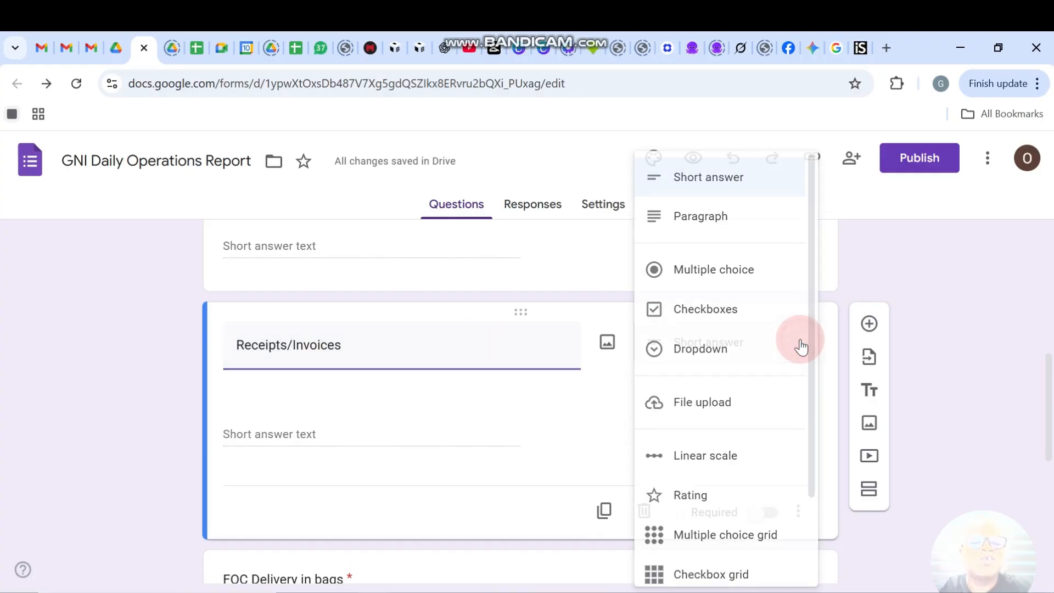
click(703, 404)
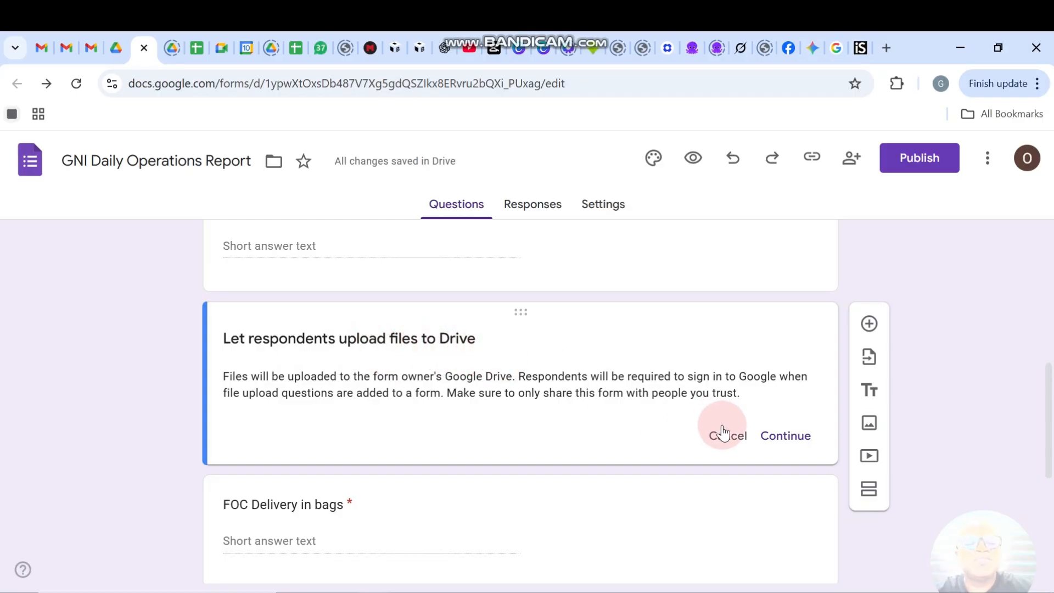
click(779, 439)
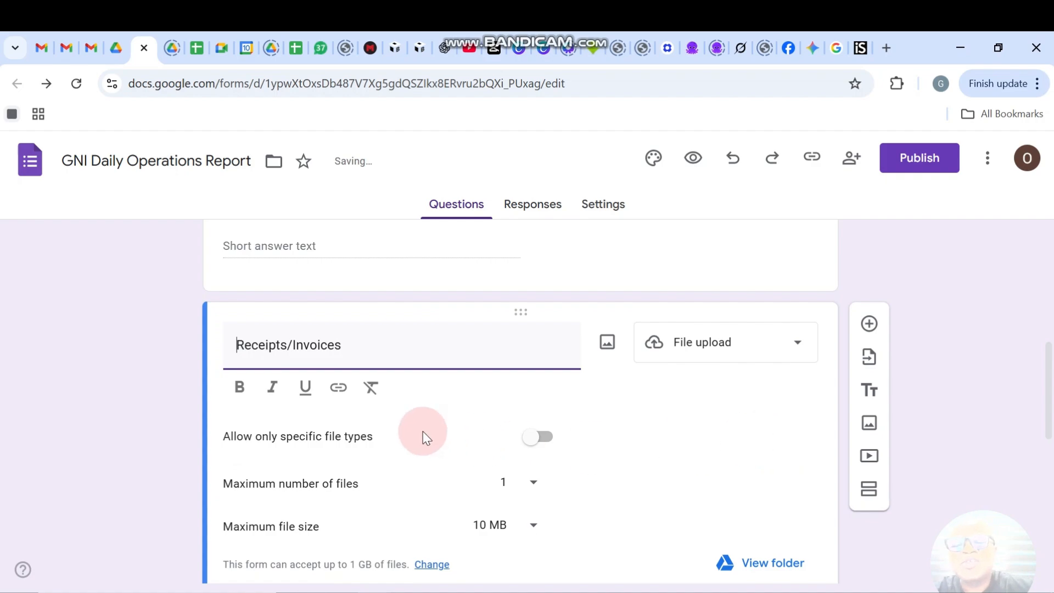
Allow only Document, Video, PDF and Image uploads for Receipts/Invoices, with maximum 1 file.
scroll(314, 415, down, 2)
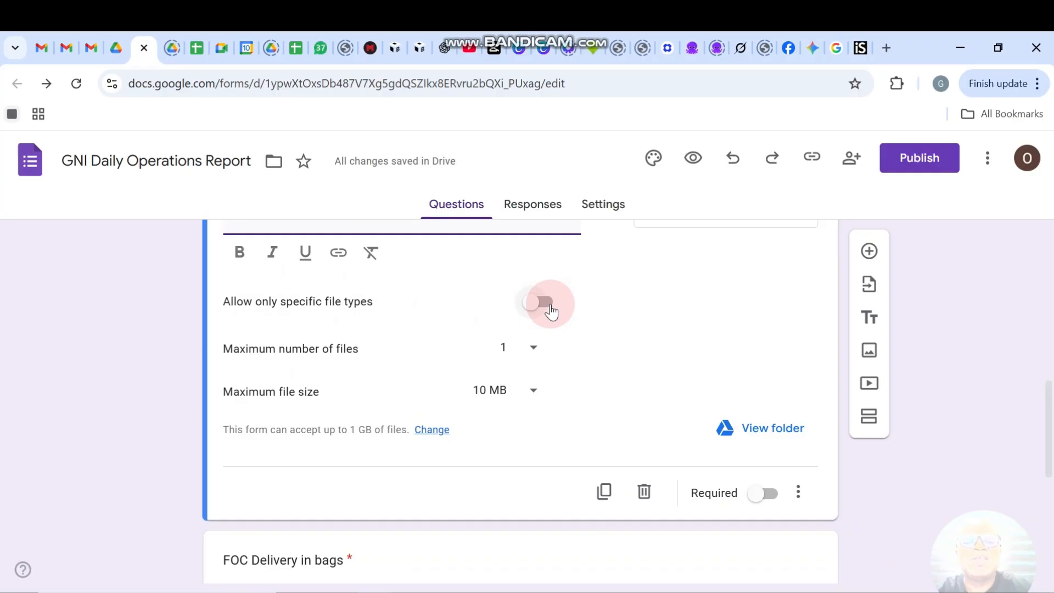
scroll(549, 310, down, 1)
click(536, 269)
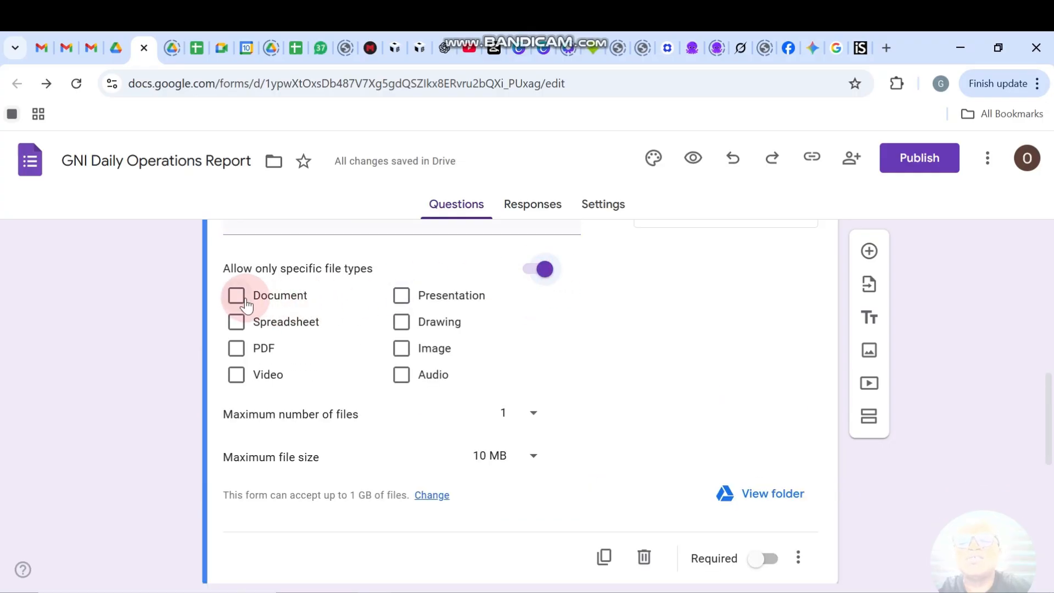
click(246, 303)
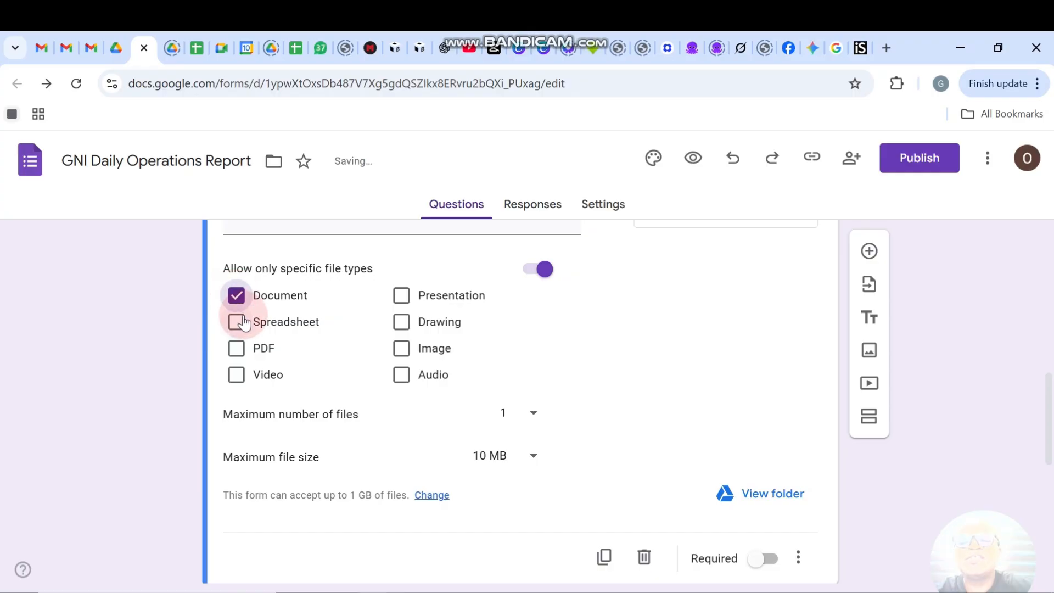
click(237, 364)
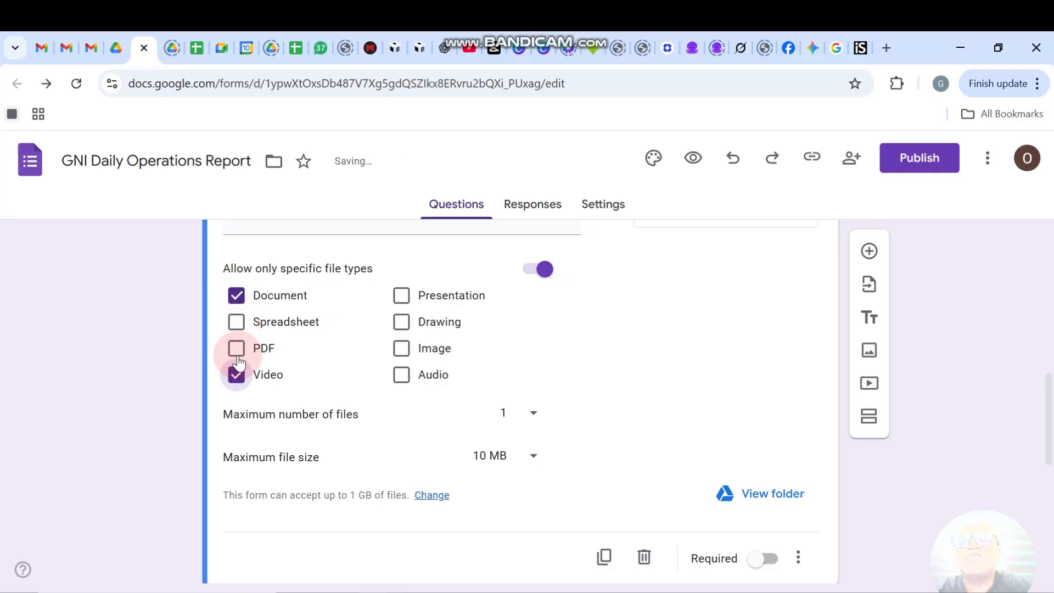
click(237, 354)
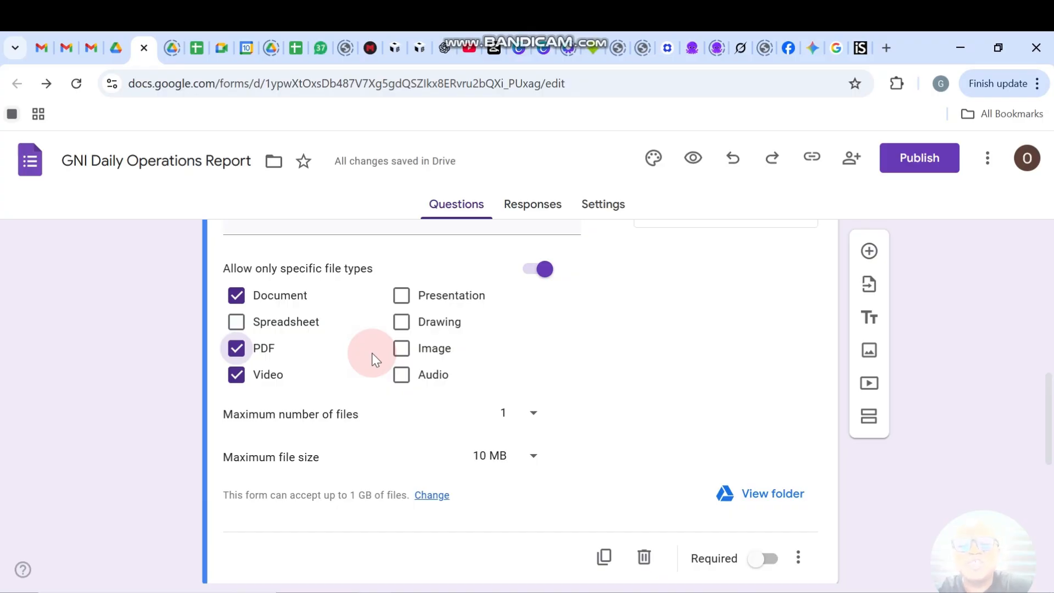
click(403, 351)
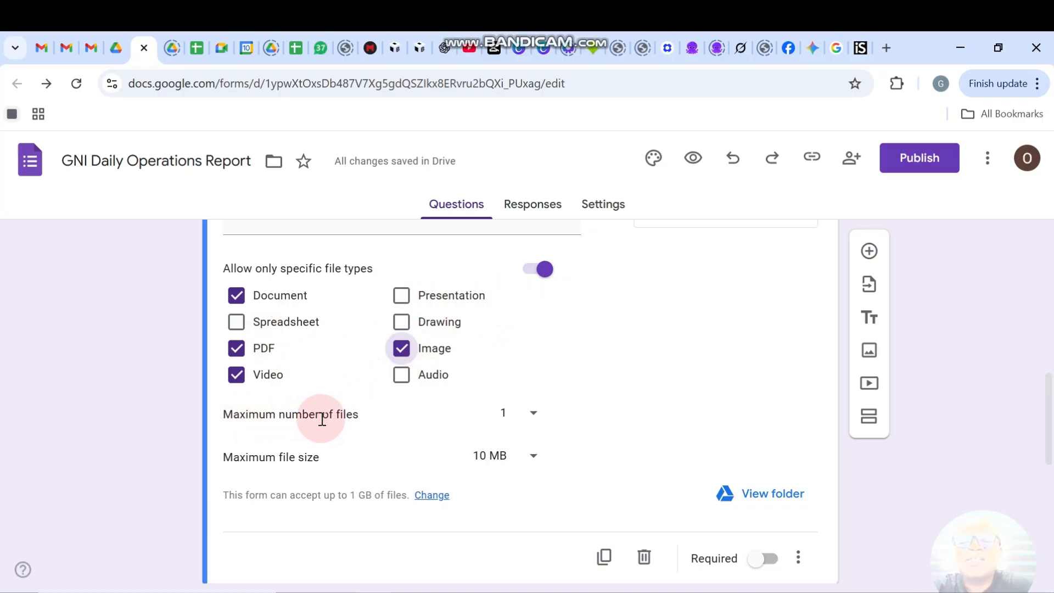
click(532, 417)
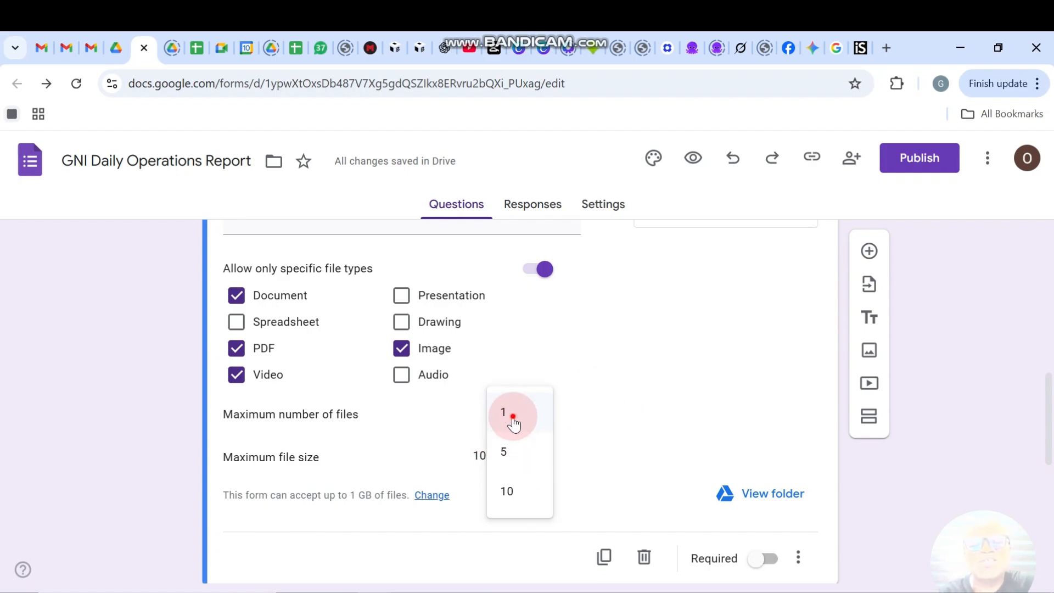
click(507, 415)
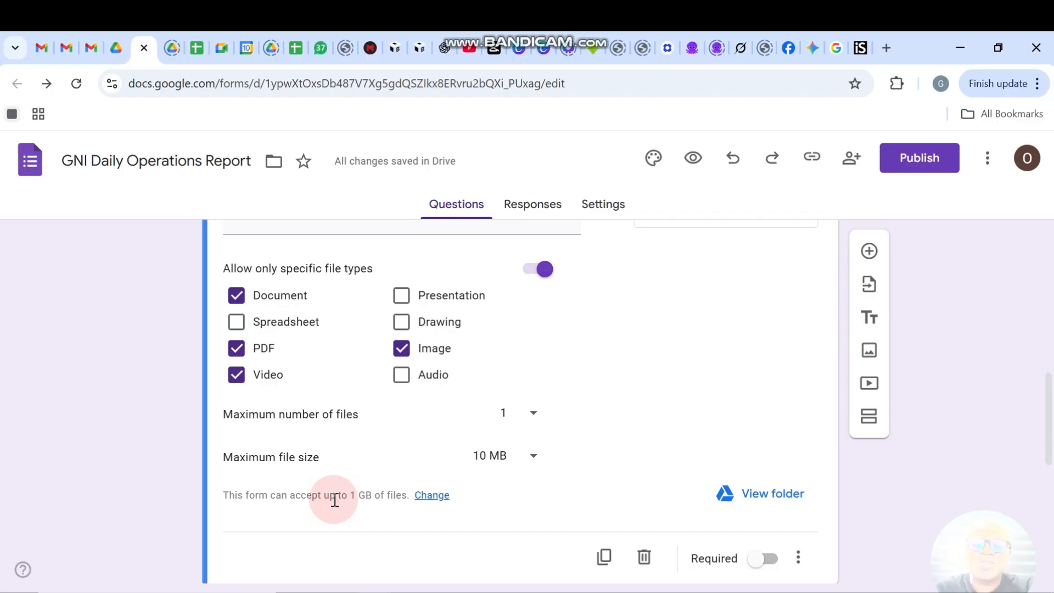
Look over the form's upload limit settings, then return to the question list.
click(432, 496)
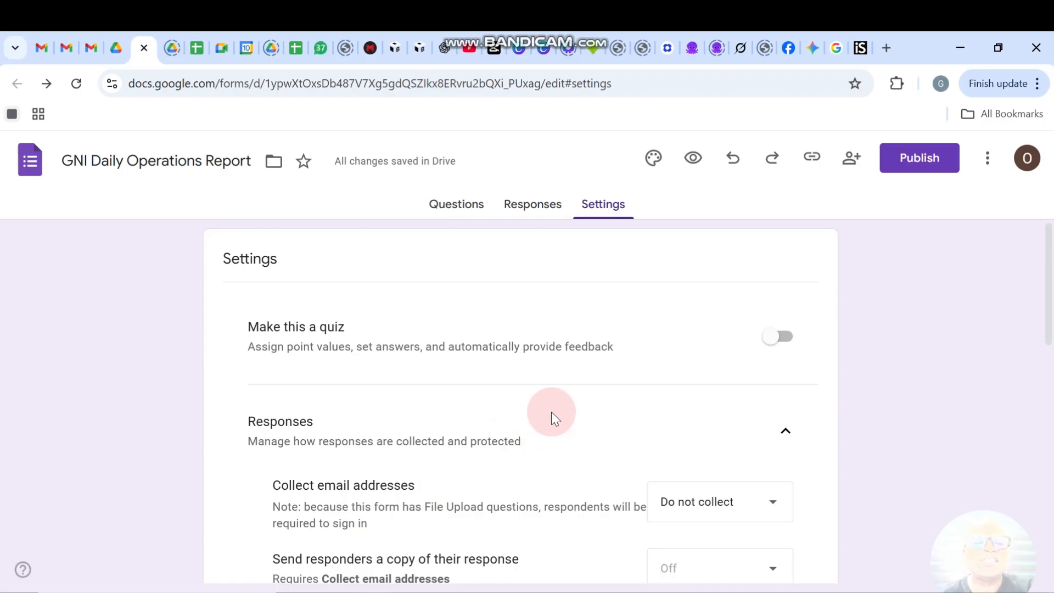
scroll(536, 420, down, 6)
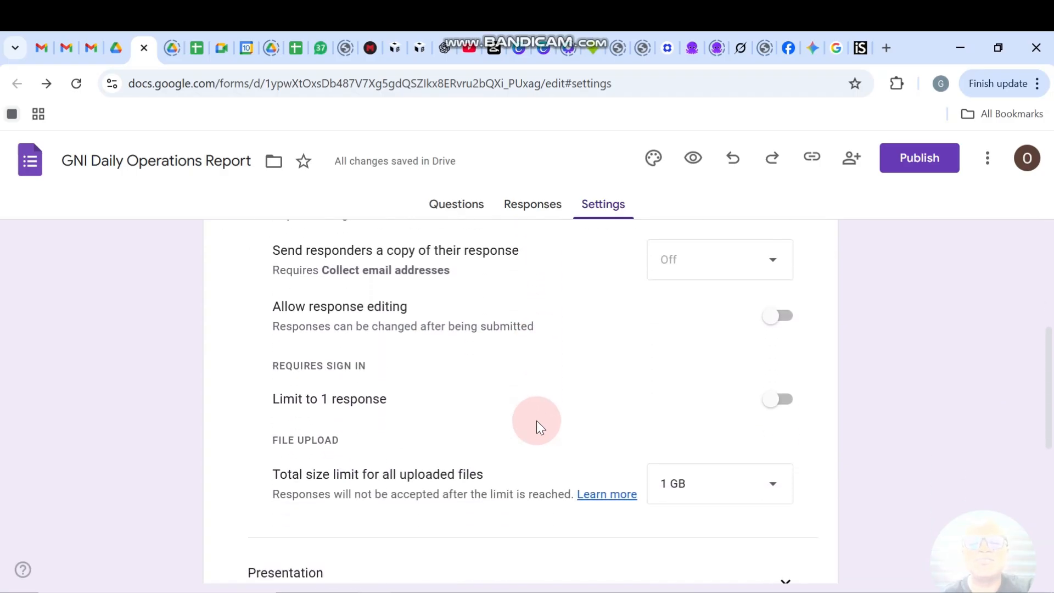
scroll(535, 420, down, 1)
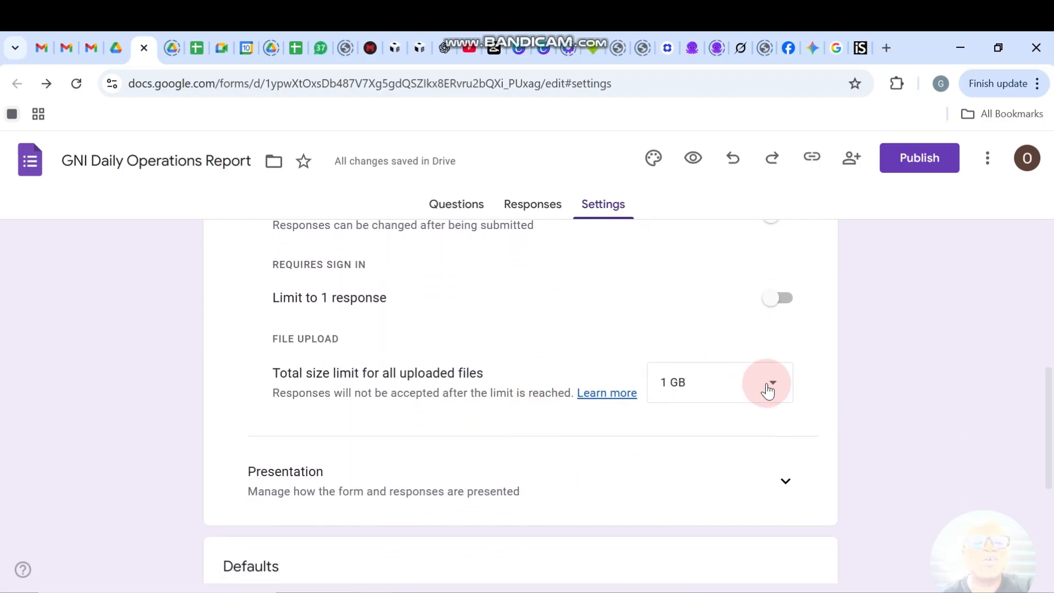
scroll(496, 333, up, 8)
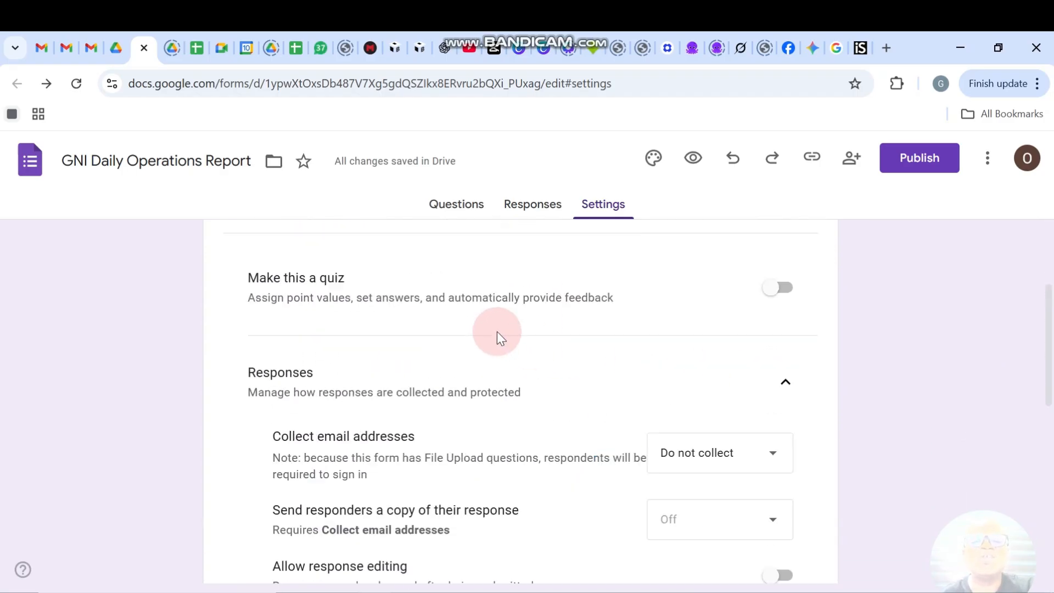
click(458, 208)
scroll(385, 511, down, 10)
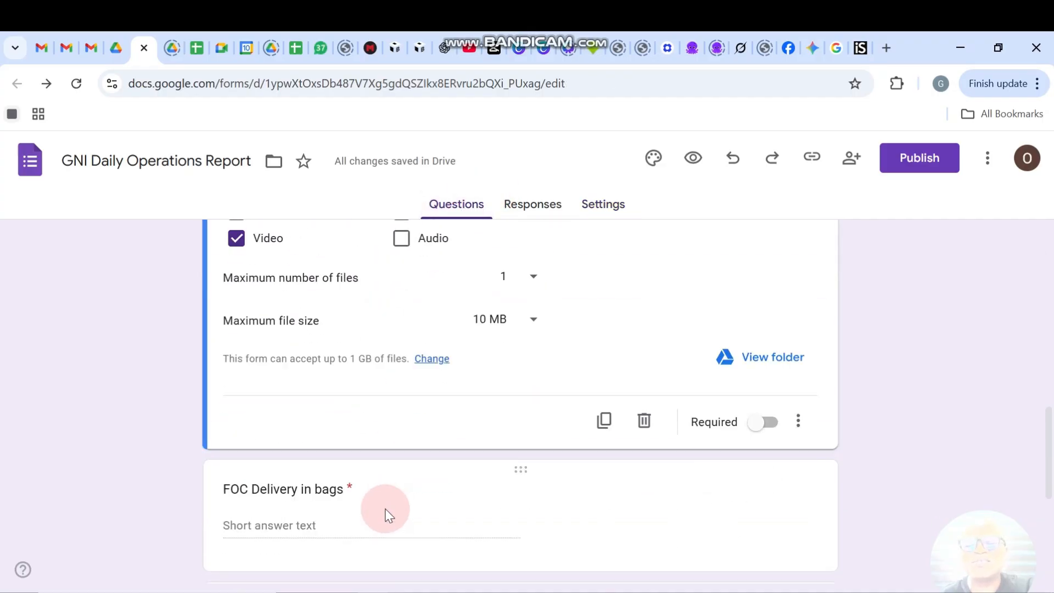
scroll(385, 509, up, 3)
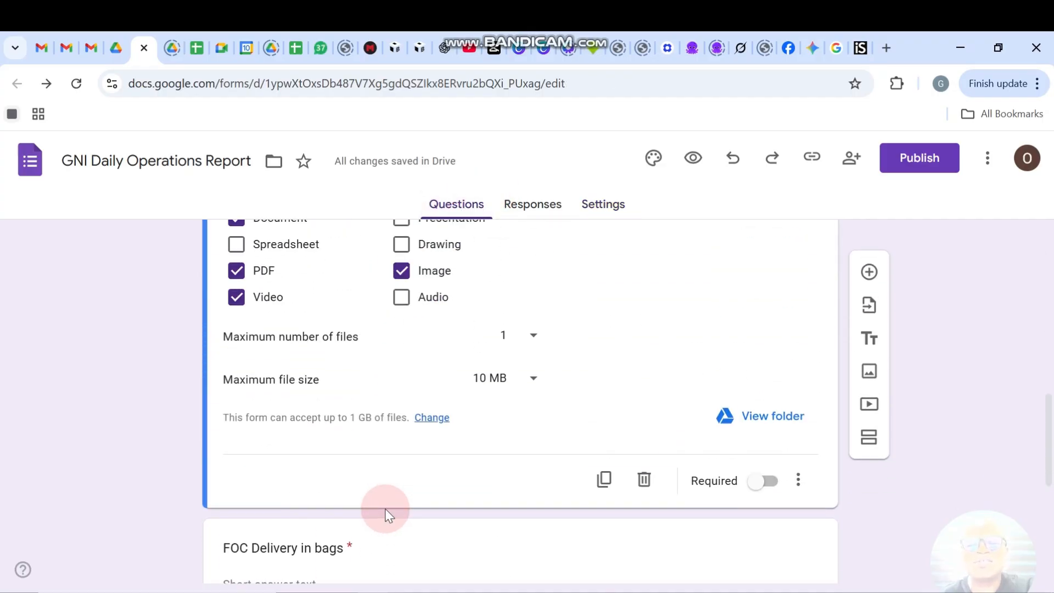
Set the total size limit for all uploaded files to 10 GB.
click(431, 417)
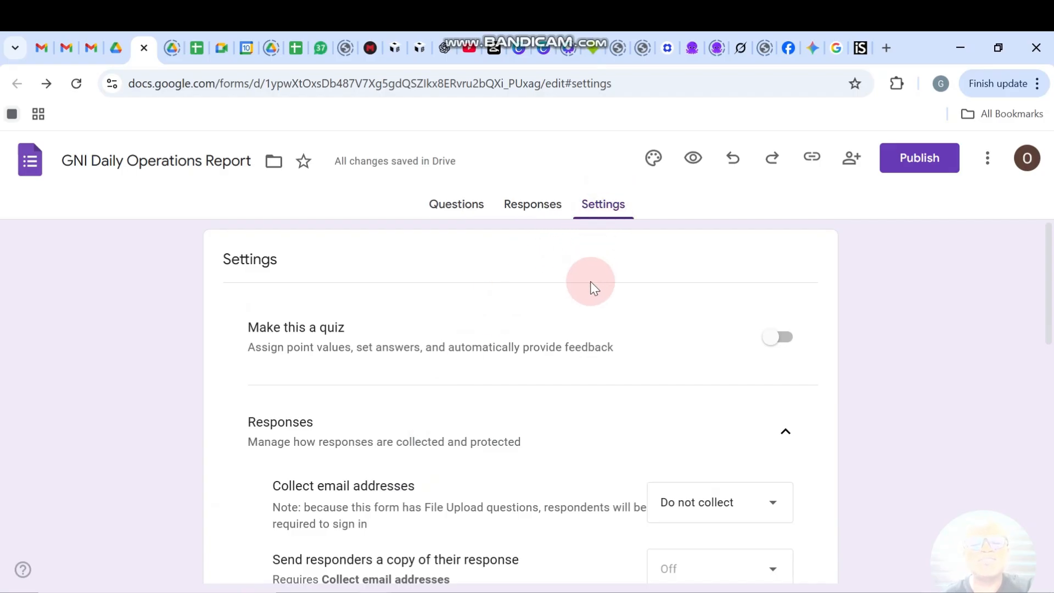
scroll(591, 281, down, 4)
scroll(590, 281, down, 3)
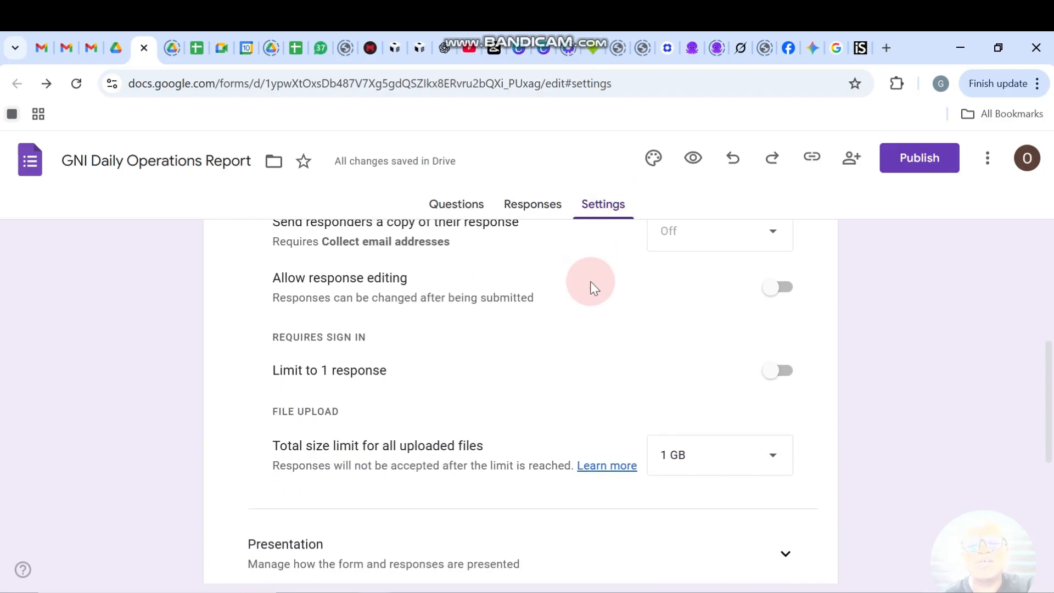
scroll(590, 281, down, 1)
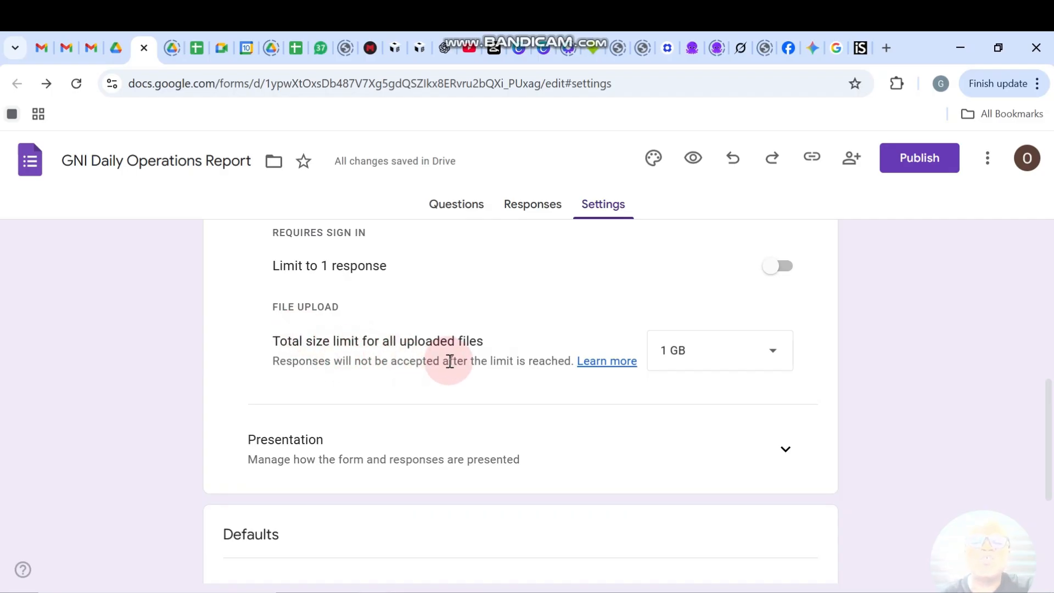
click(761, 350)
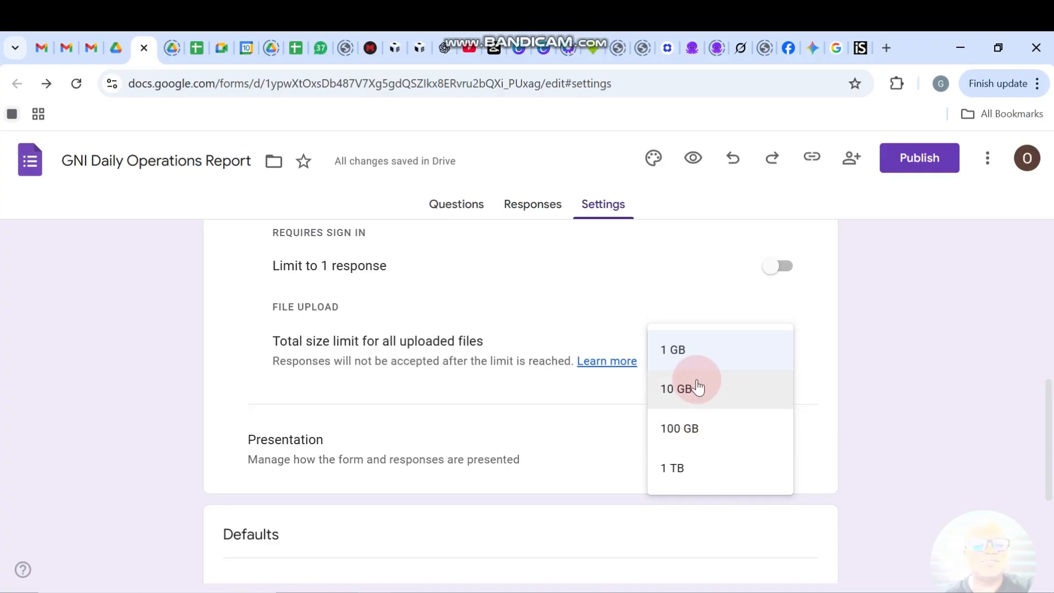
click(698, 397)
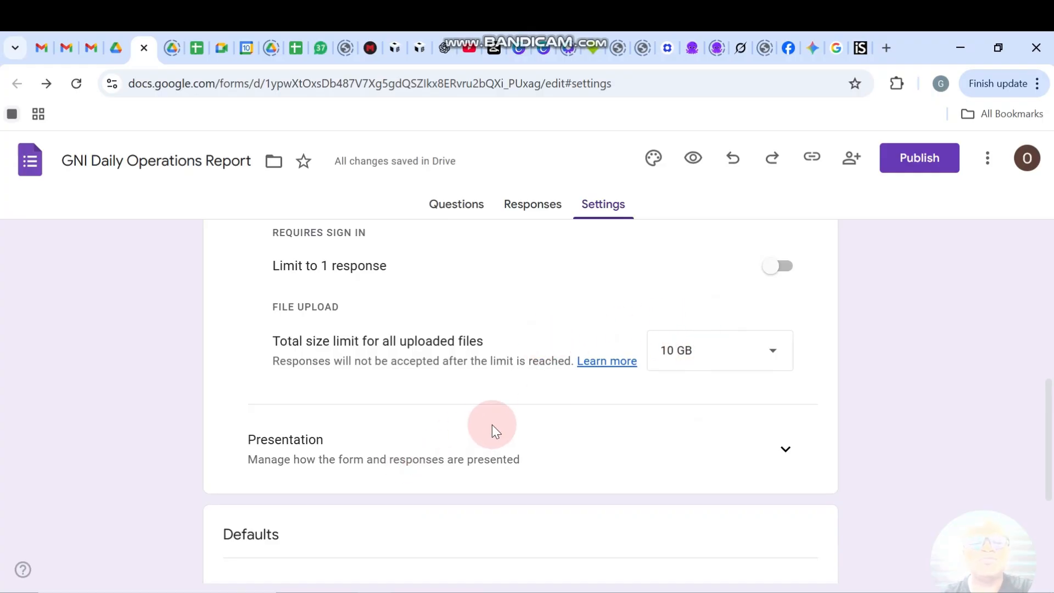
click(452, 210)
scroll(366, 494, down, 10)
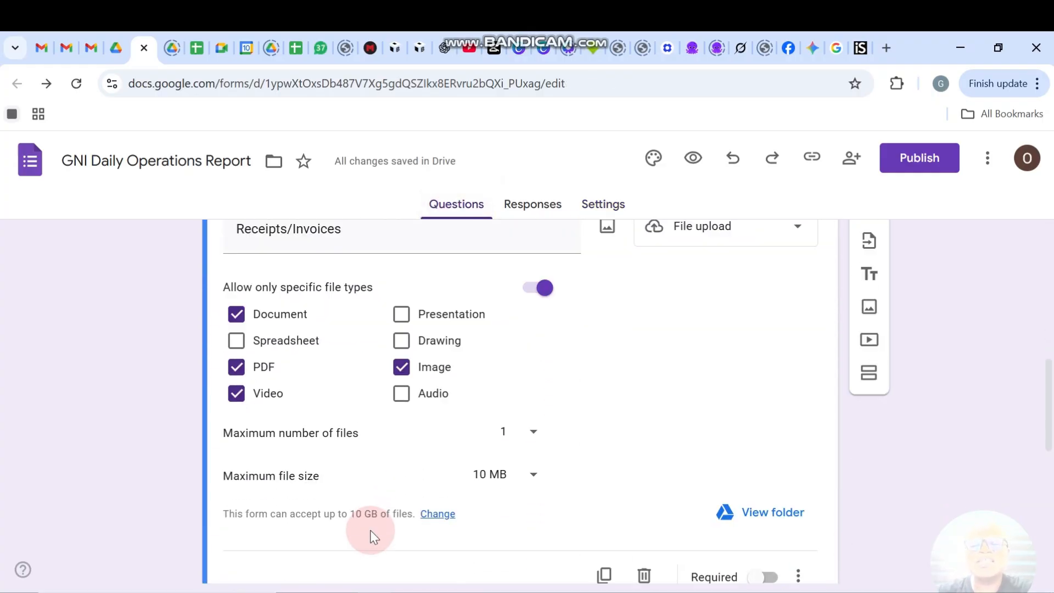
scroll(370, 530, down, 10)
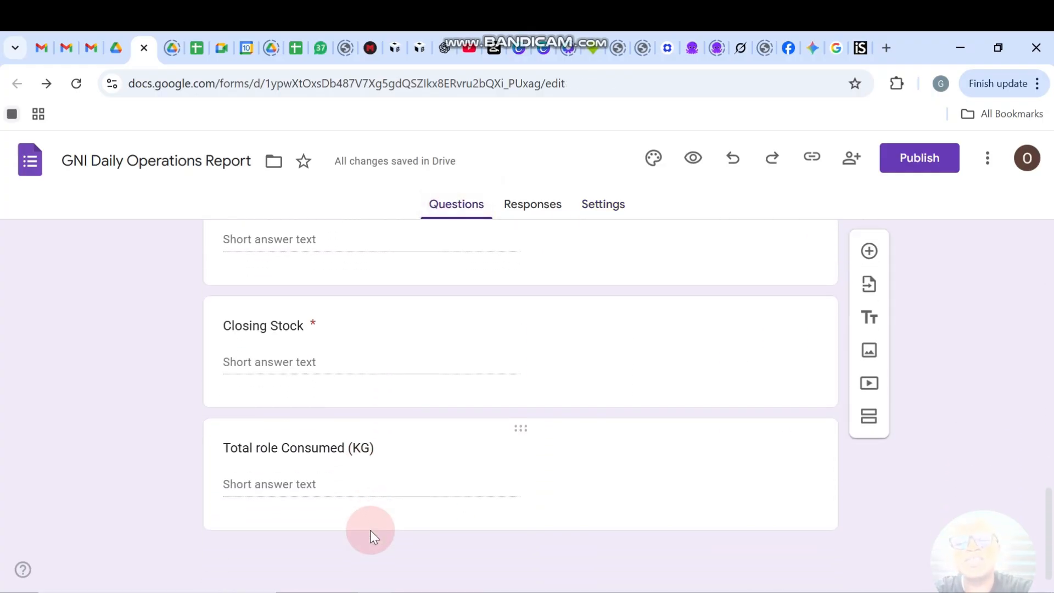
scroll(460, 312, up, 10)
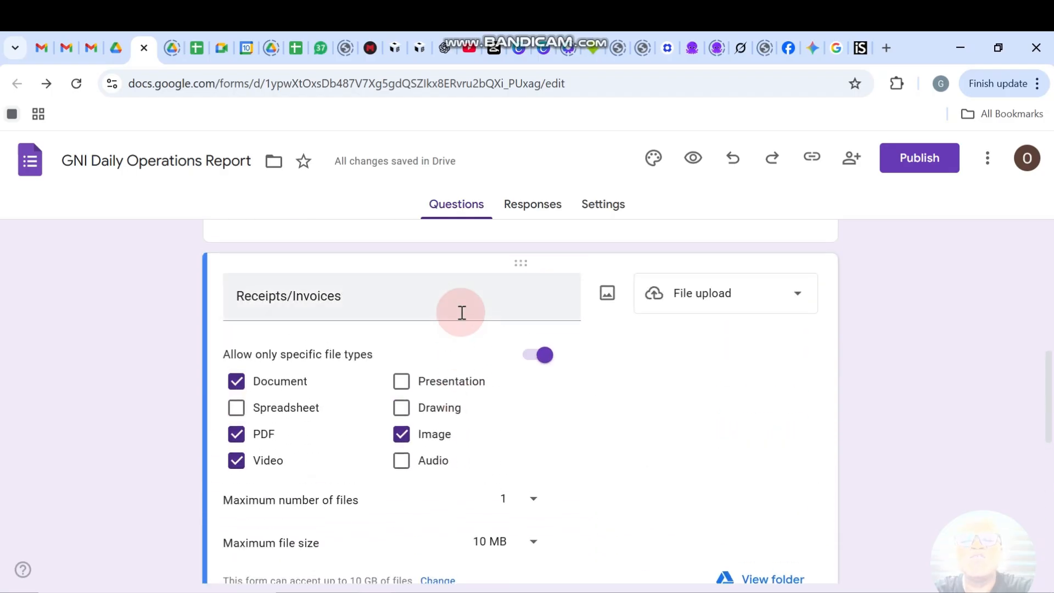
scroll(461, 312, up, 10)
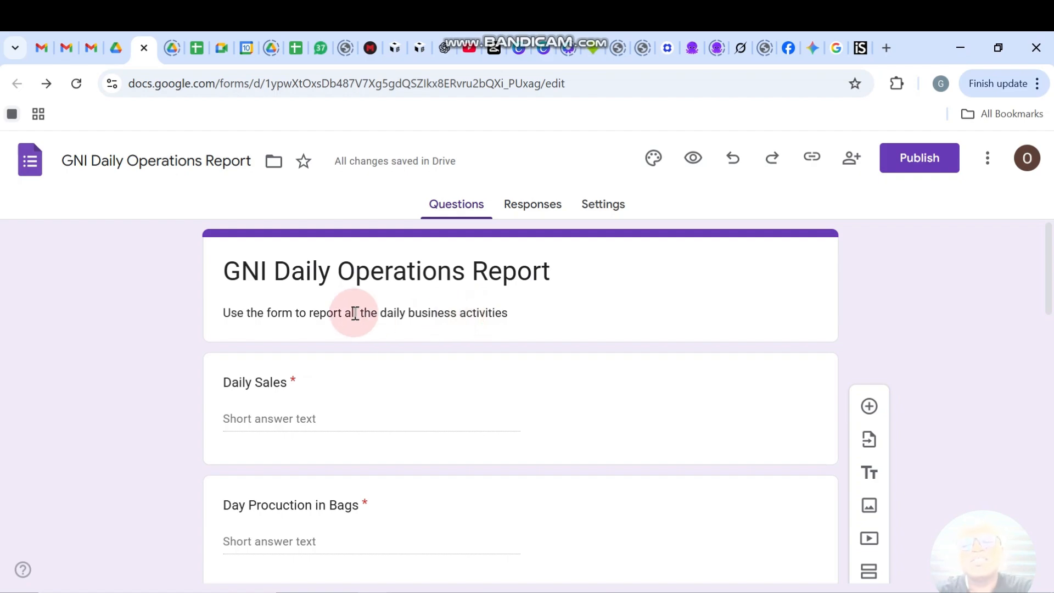
scroll(351, 417, down, 15)
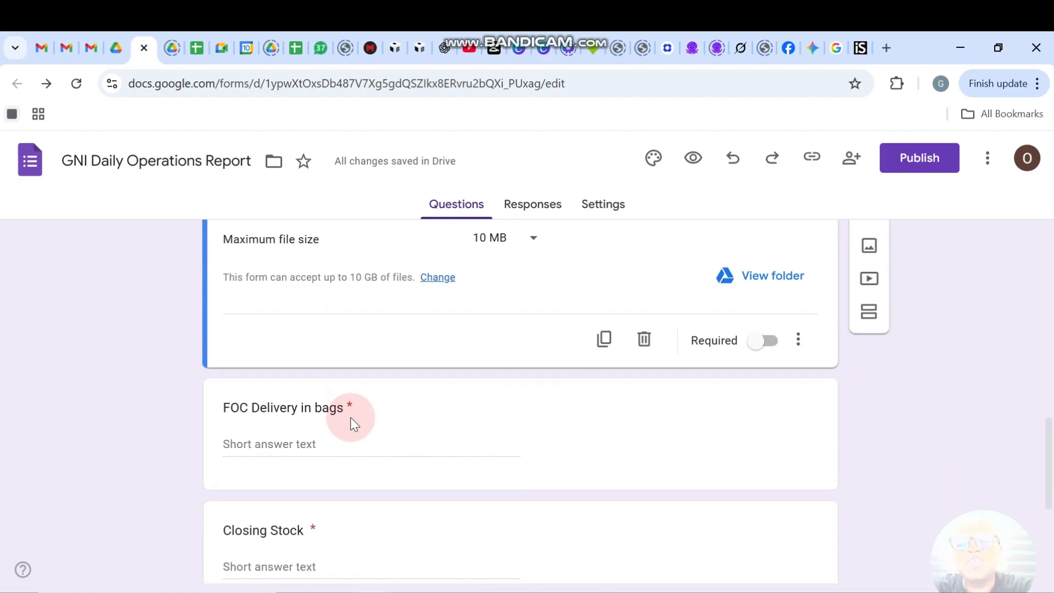
scroll(350, 417, down, 1)
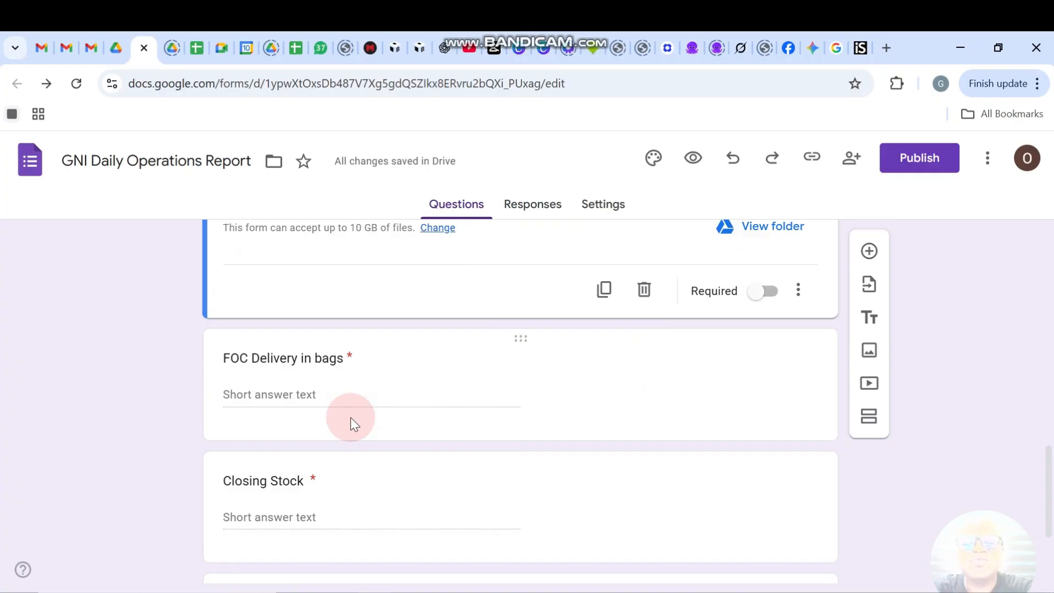
scroll(350, 417, up, 1)
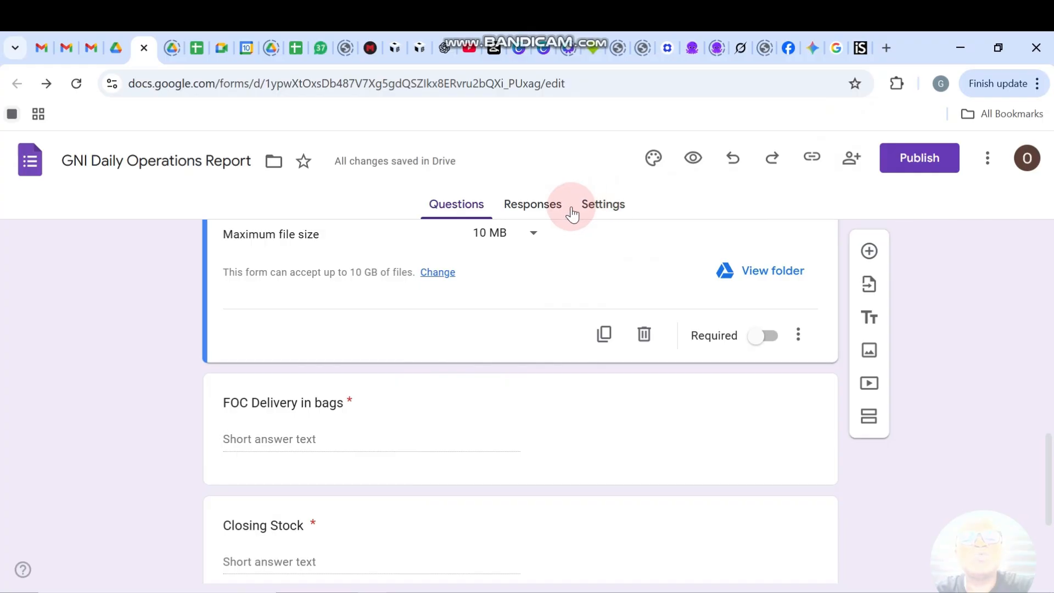
Set Collect email addresses to Responder input in the form settings.
click(597, 213)
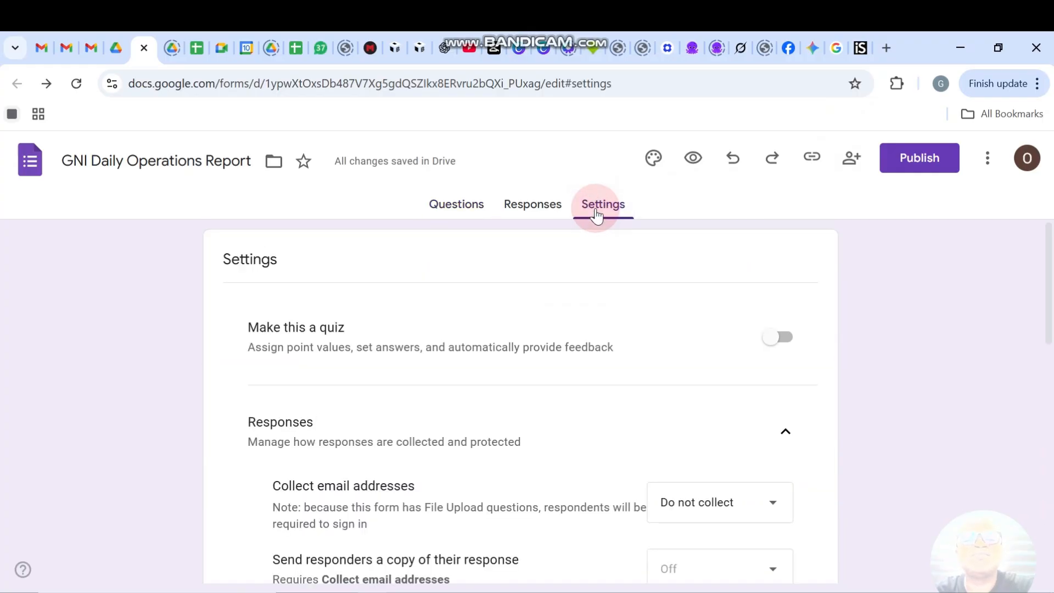
scroll(506, 414, down, 3)
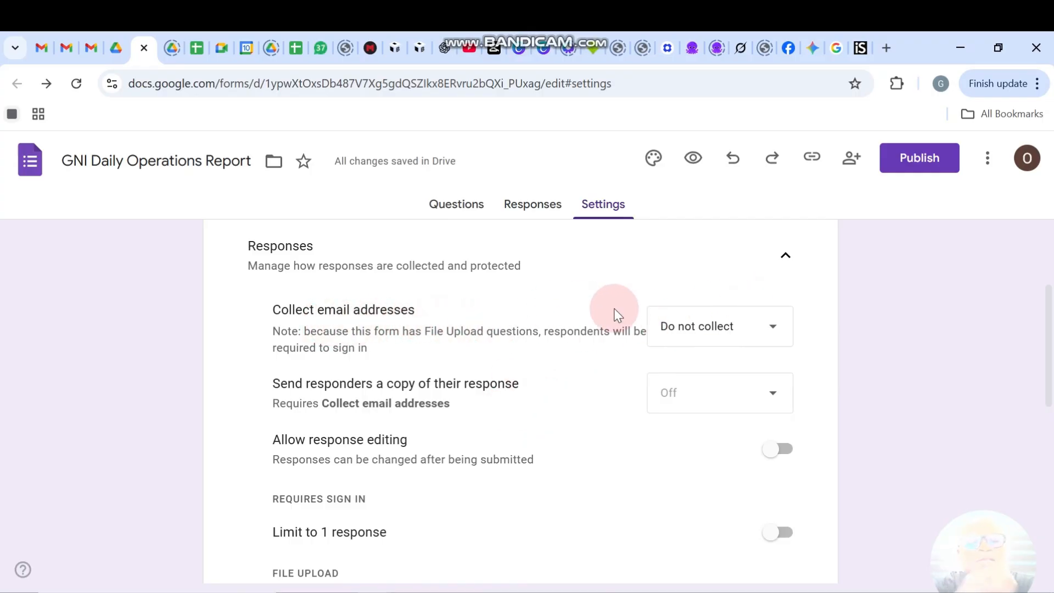
click(742, 332)
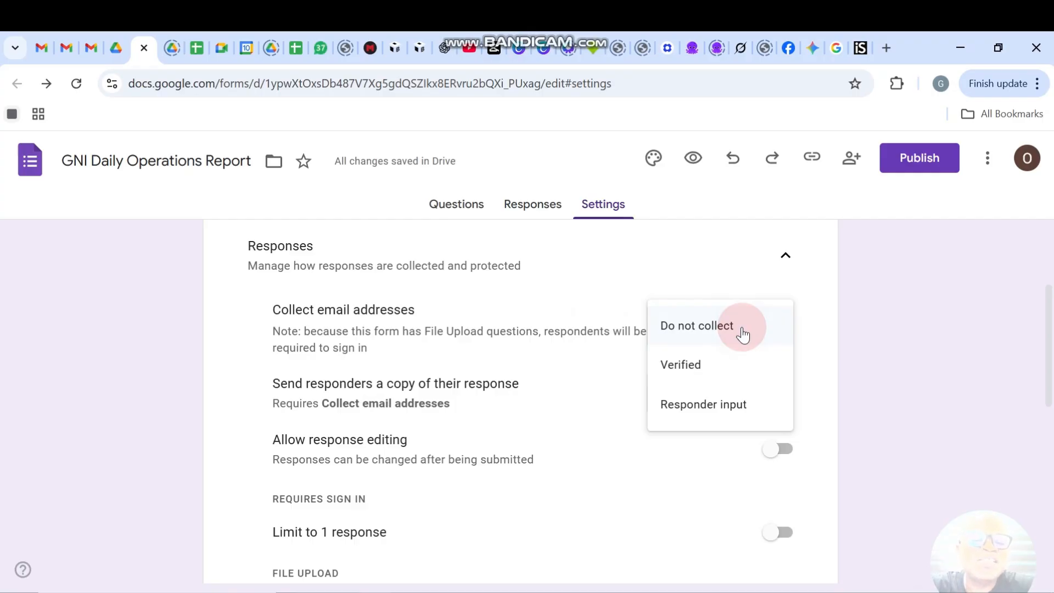
click(716, 413)
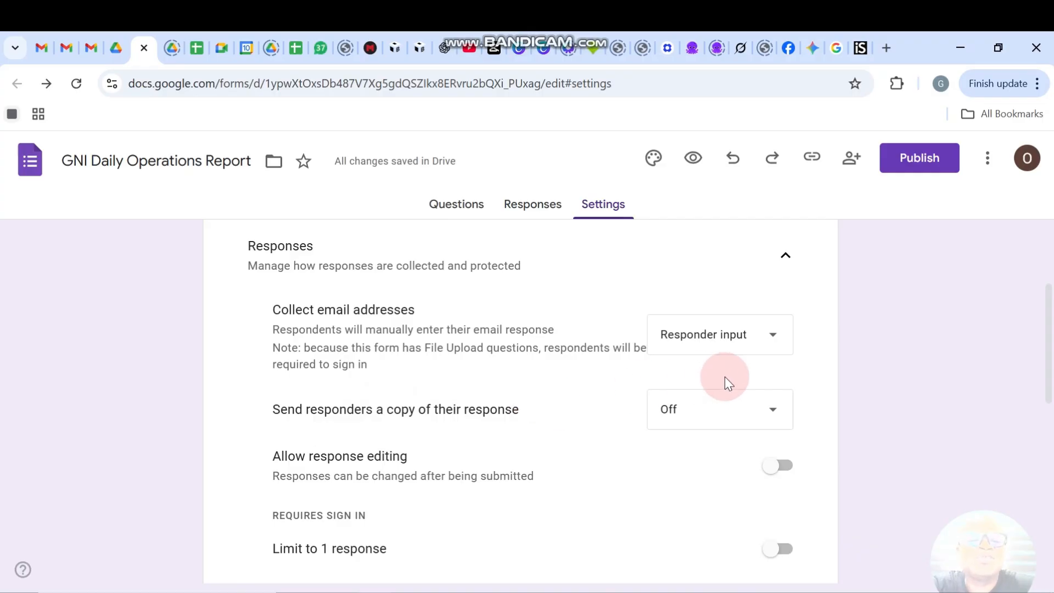
Keep Send responders a copy set to Off.
click(716, 406)
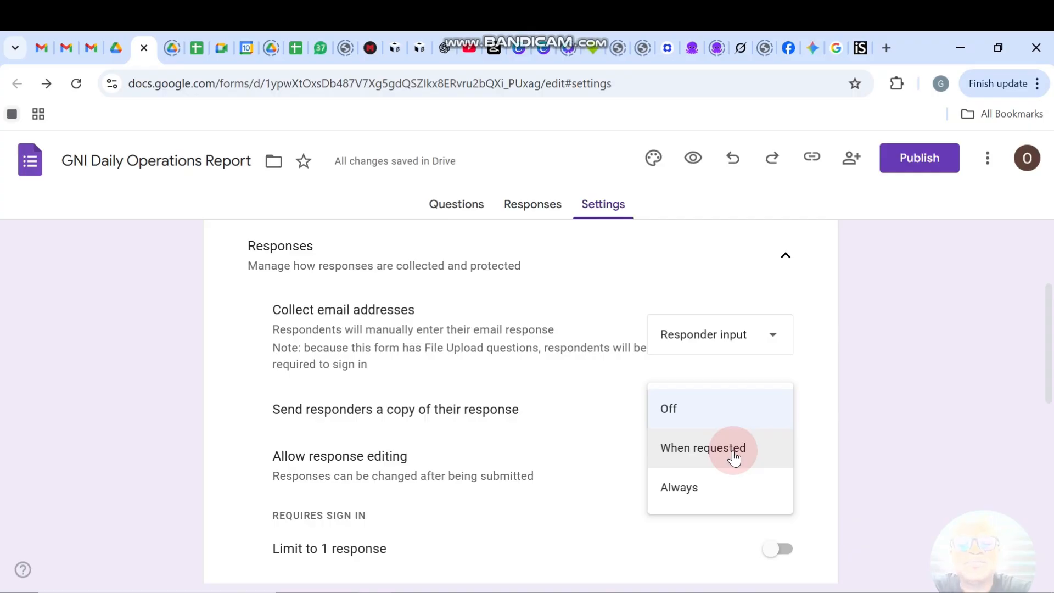
click(442, 505)
scroll(604, 414, down, 1)
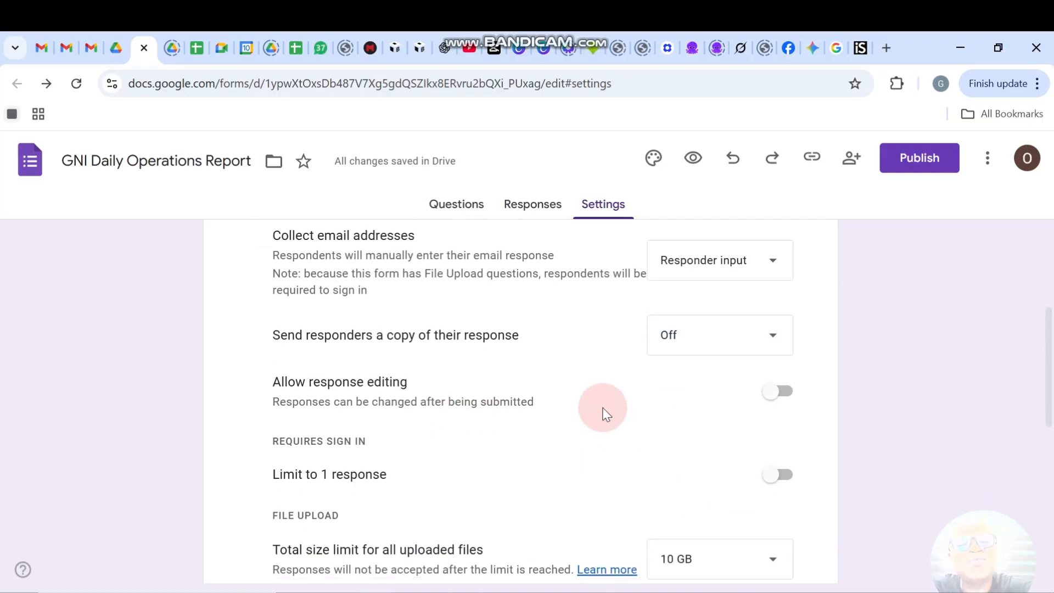
scroll(605, 414, down, 1)
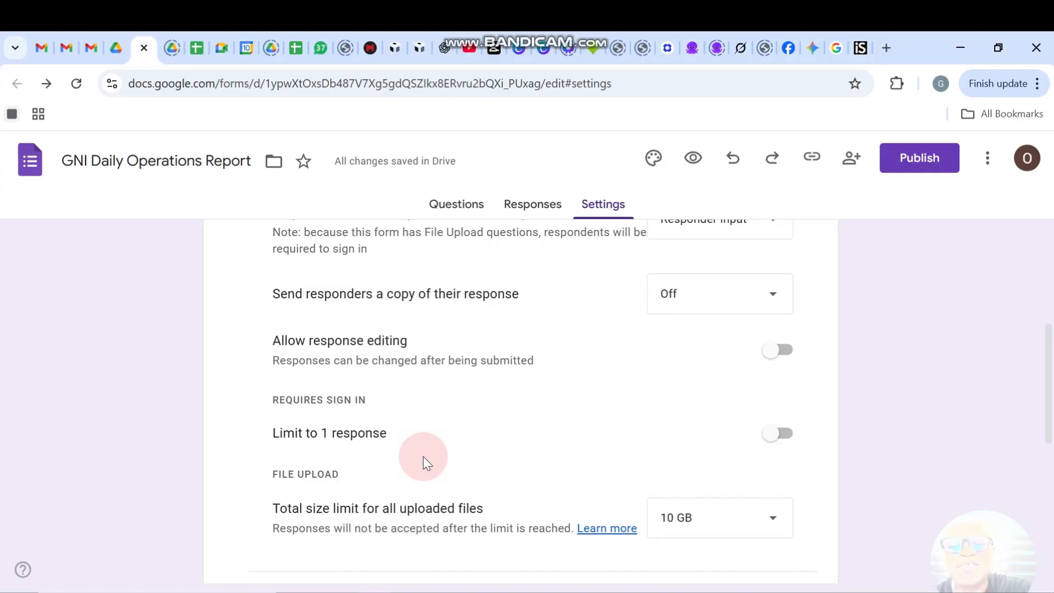
Switch on Limit to 1 response so respondents must sign in to Google.
click(790, 434)
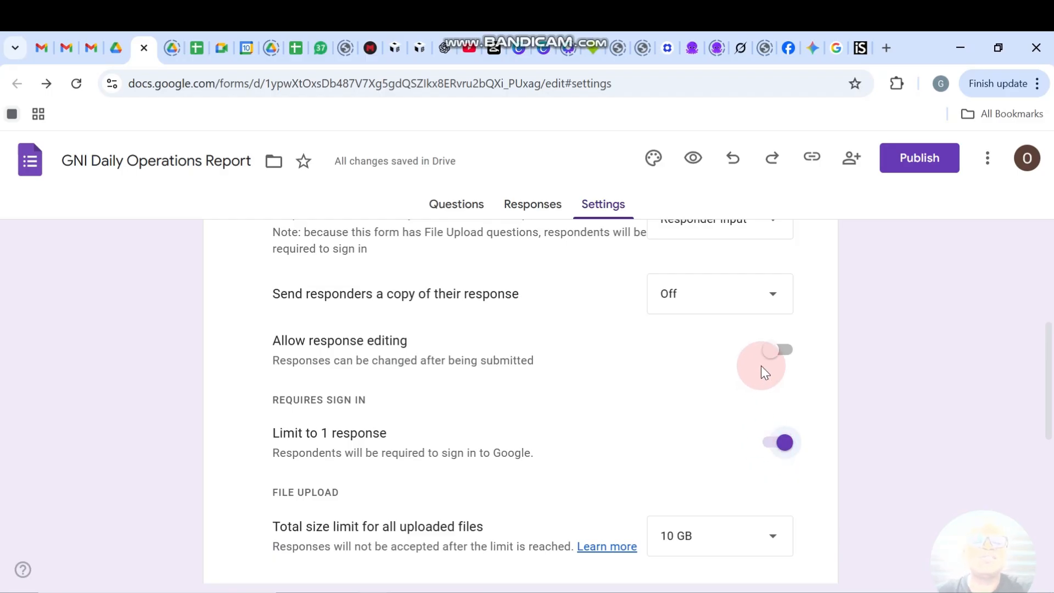
click(772, 444)
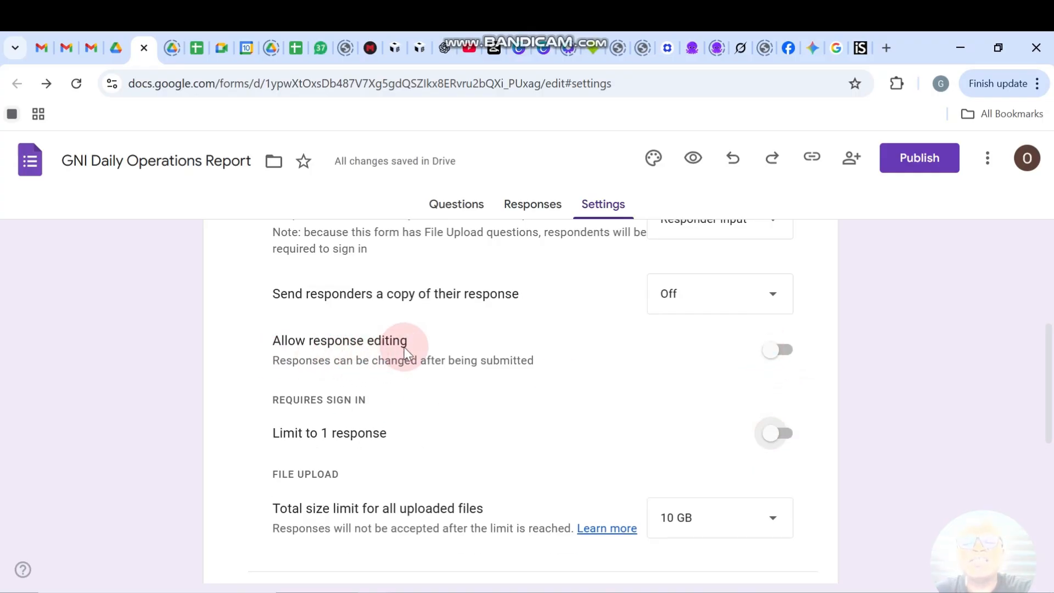
scroll(416, 336, up, 2)
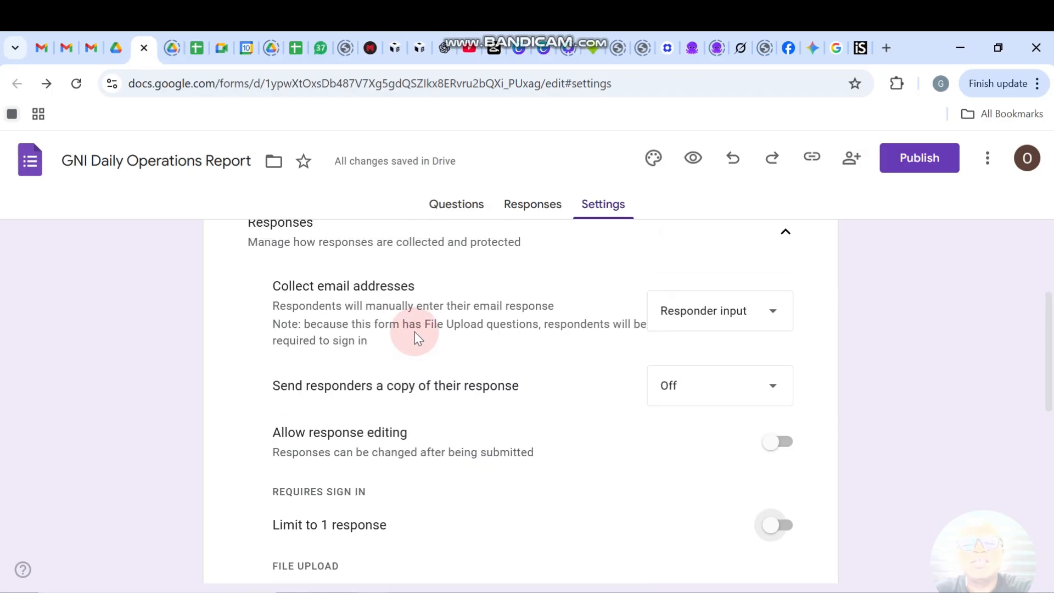
scroll(414, 331, down, 3)
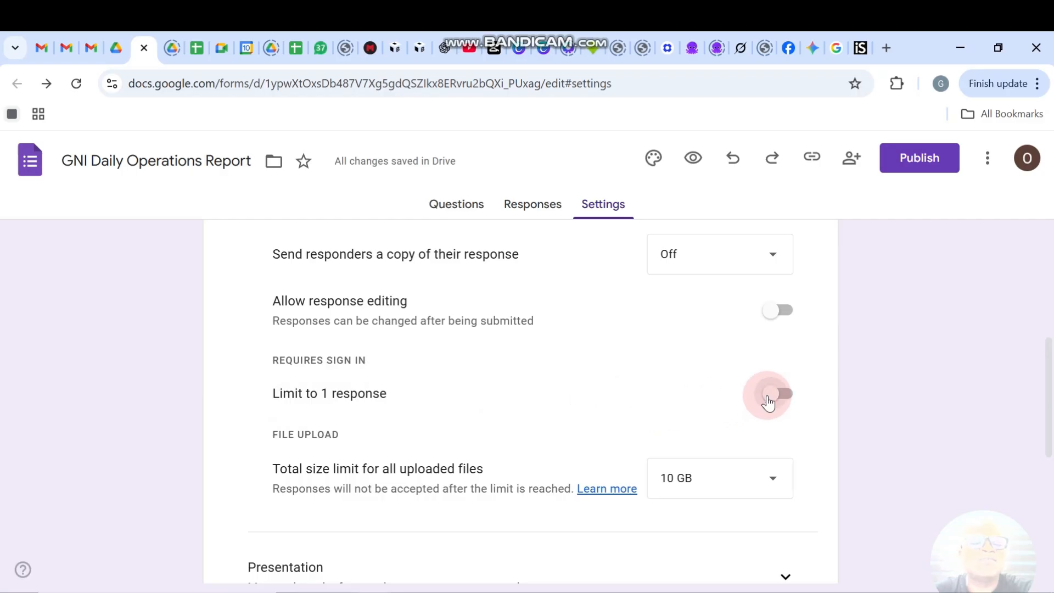
click(784, 393)
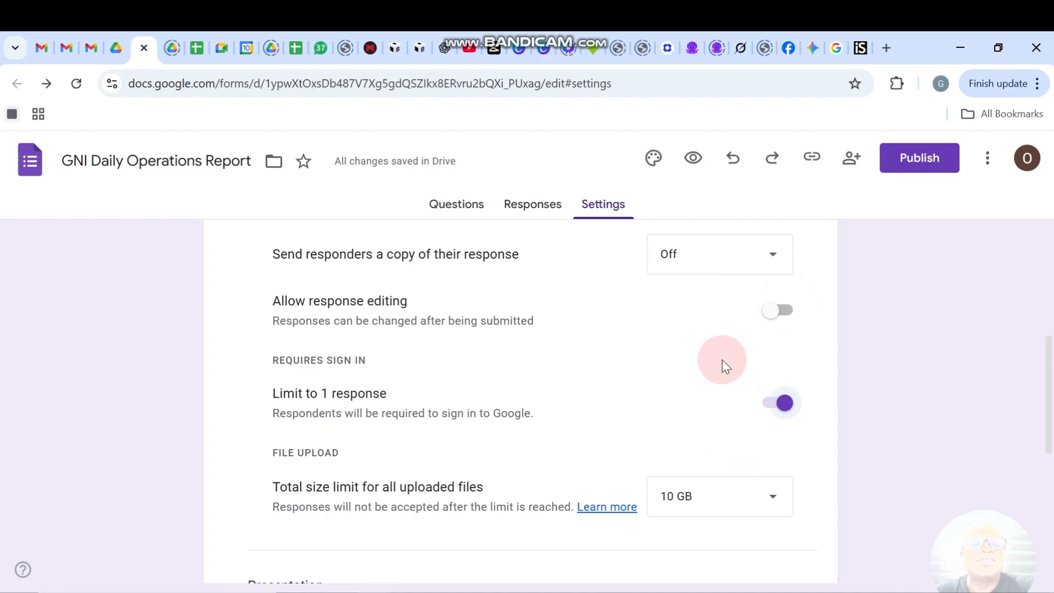
scroll(704, 342, up, 6)
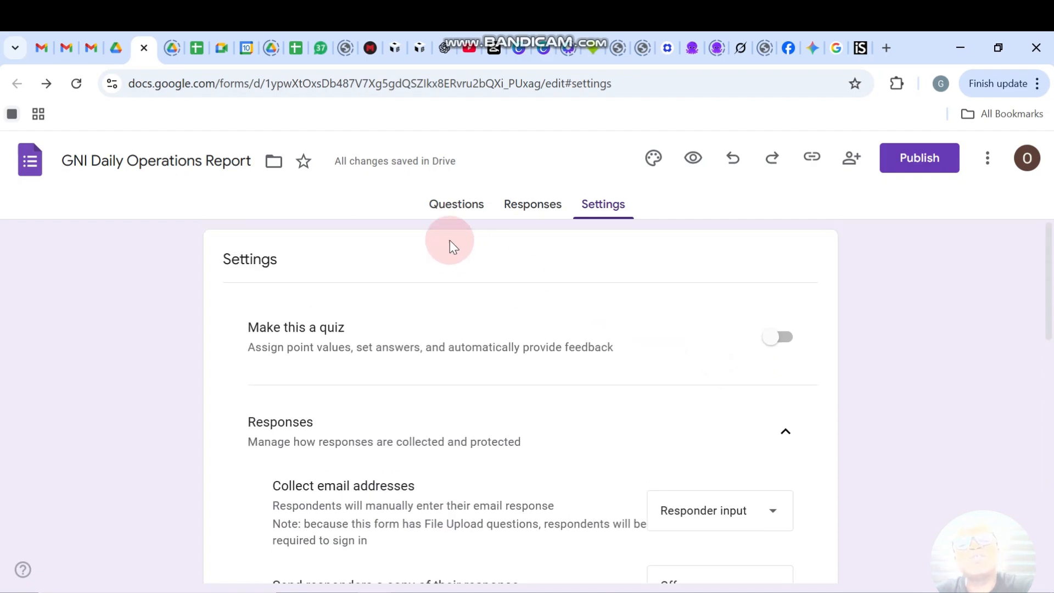
Link the form's responses to a new spreadsheet, 'GNI Daily Operations Report (Responses)'.
click(546, 211)
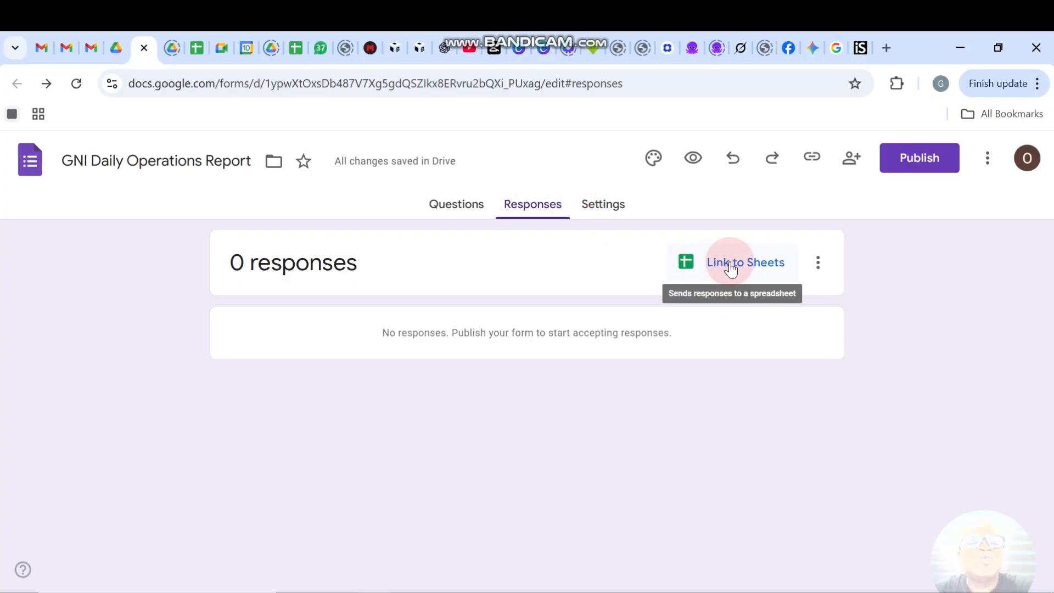
click(759, 271)
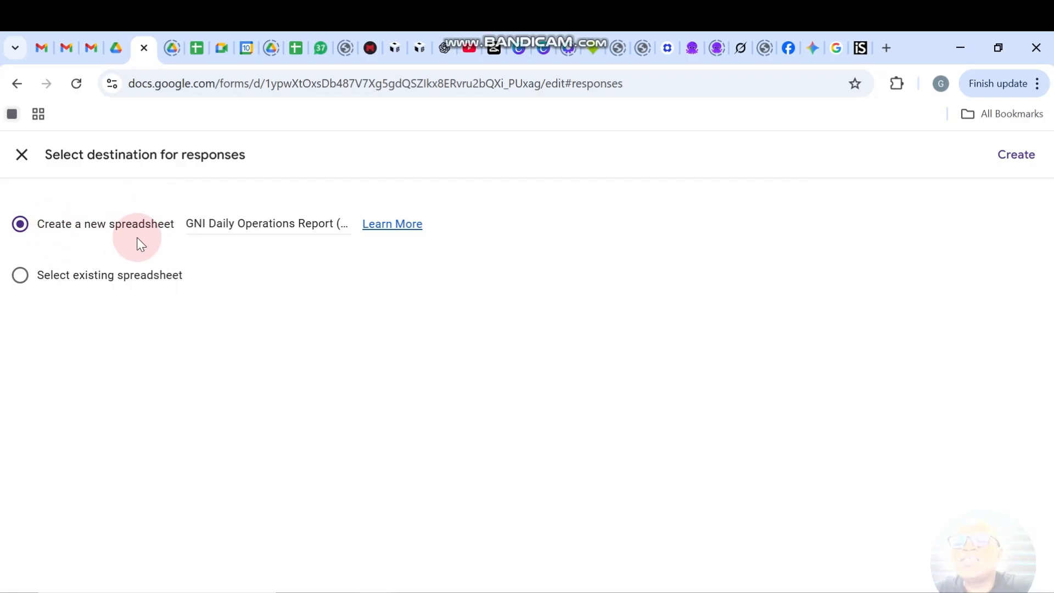
click(1018, 159)
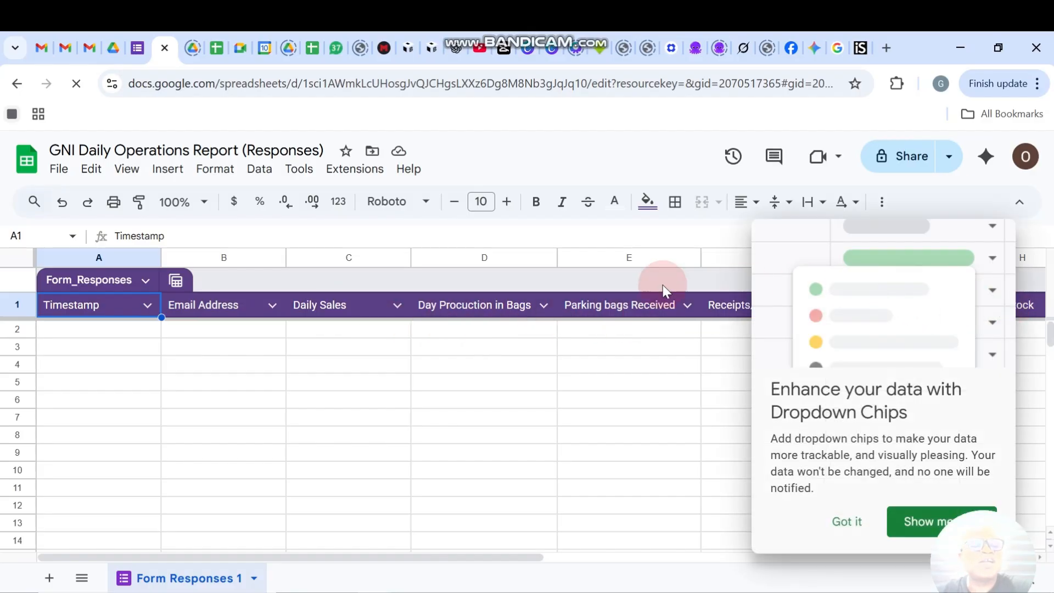
Dismiss the Dropdown Chips tip in Sheets and go back to the form's Responses page.
click(844, 525)
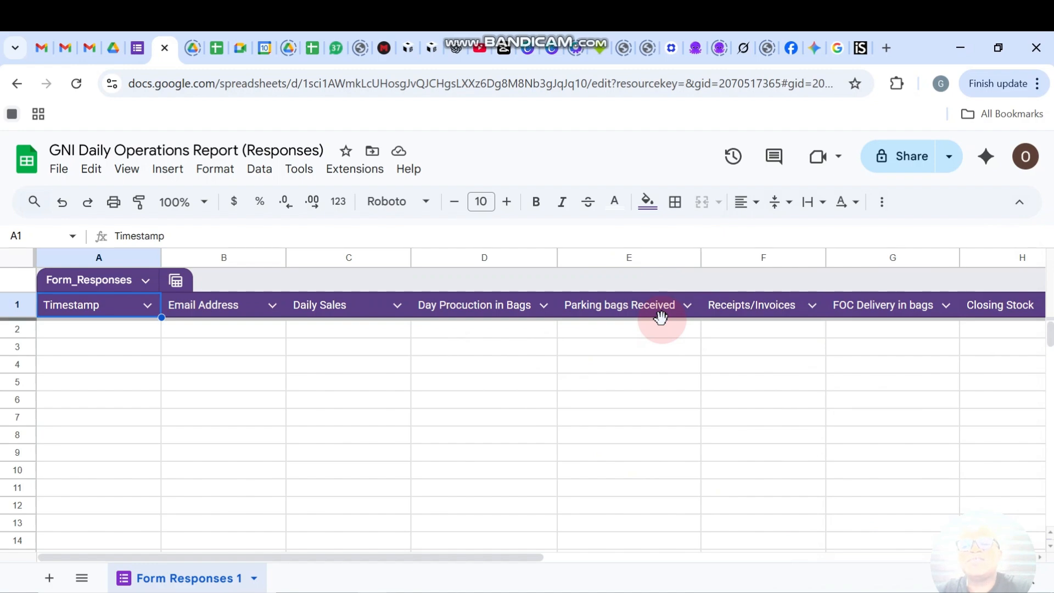
click(139, 48)
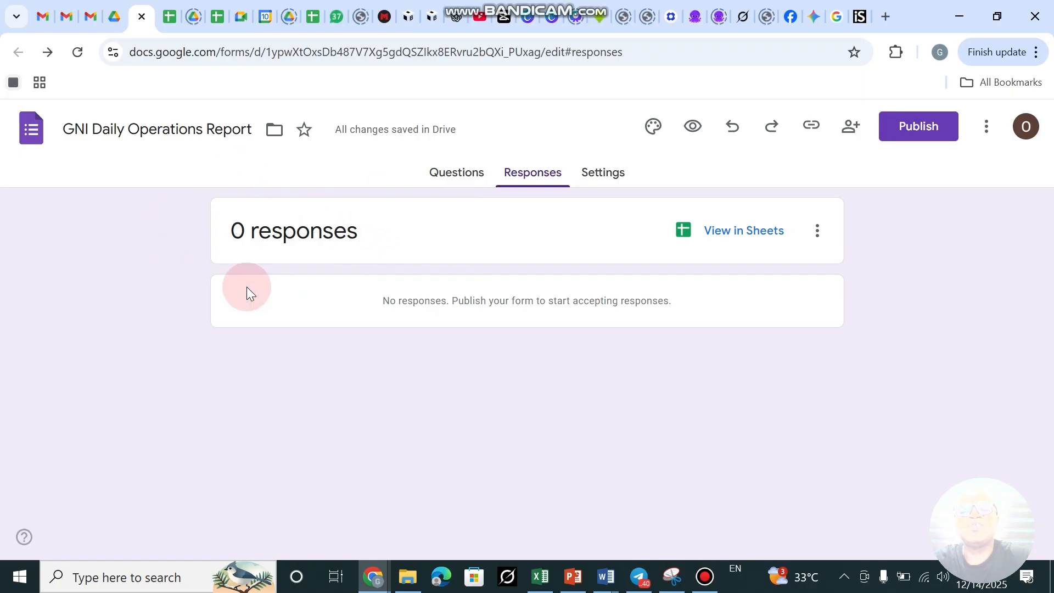
Scroll through the form's questions and select the FOC Delivery in bags question.
click(467, 179)
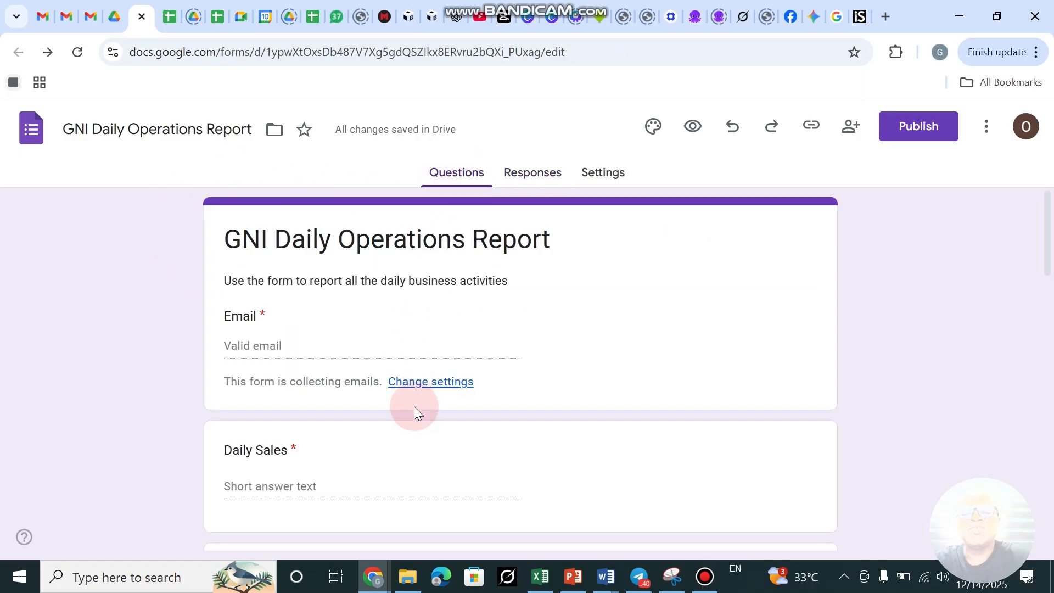
scroll(426, 428, down, 2)
scroll(425, 425, down, 1)
scroll(426, 425, up, 2)
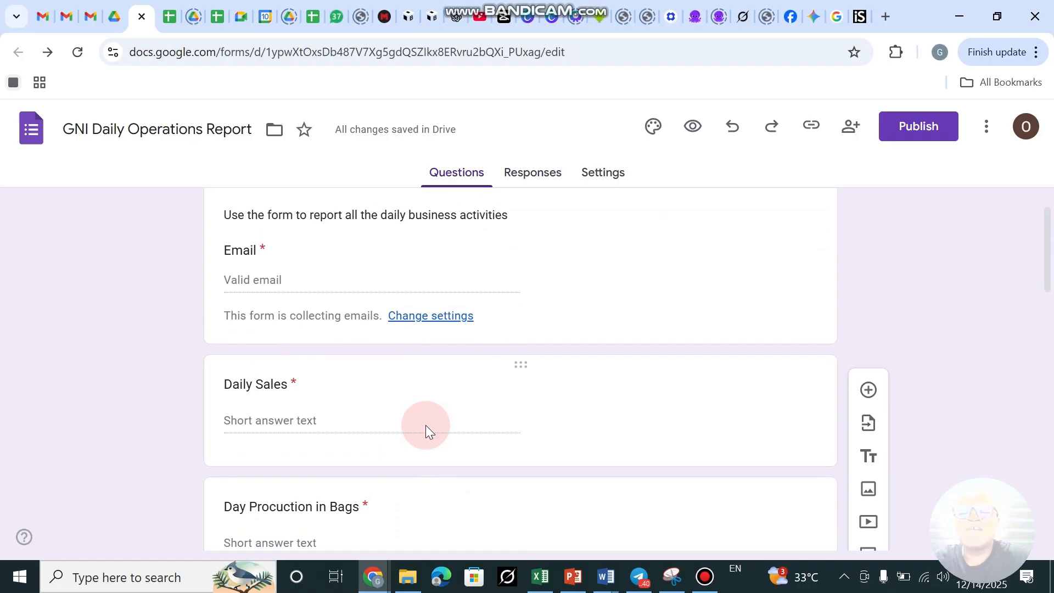
scroll(426, 425, down, 10)
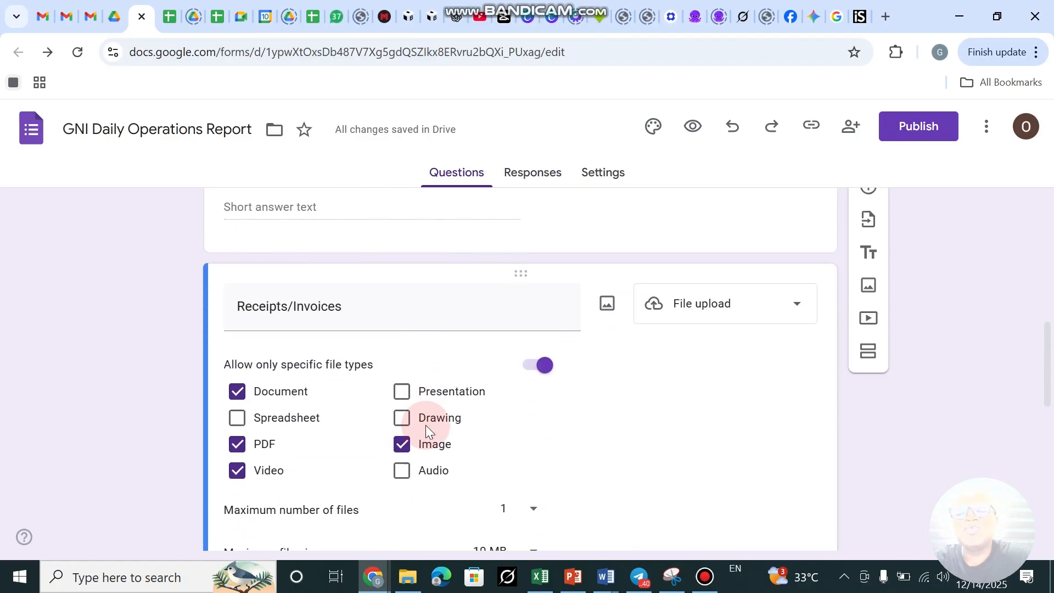
scroll(426, 425, down, 2)
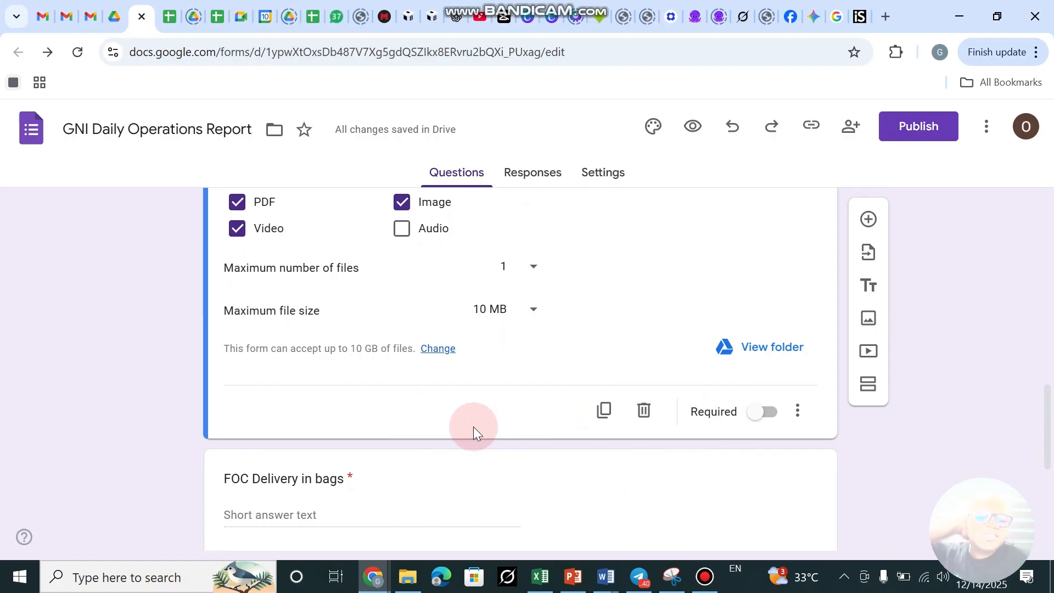
click(671, 466)
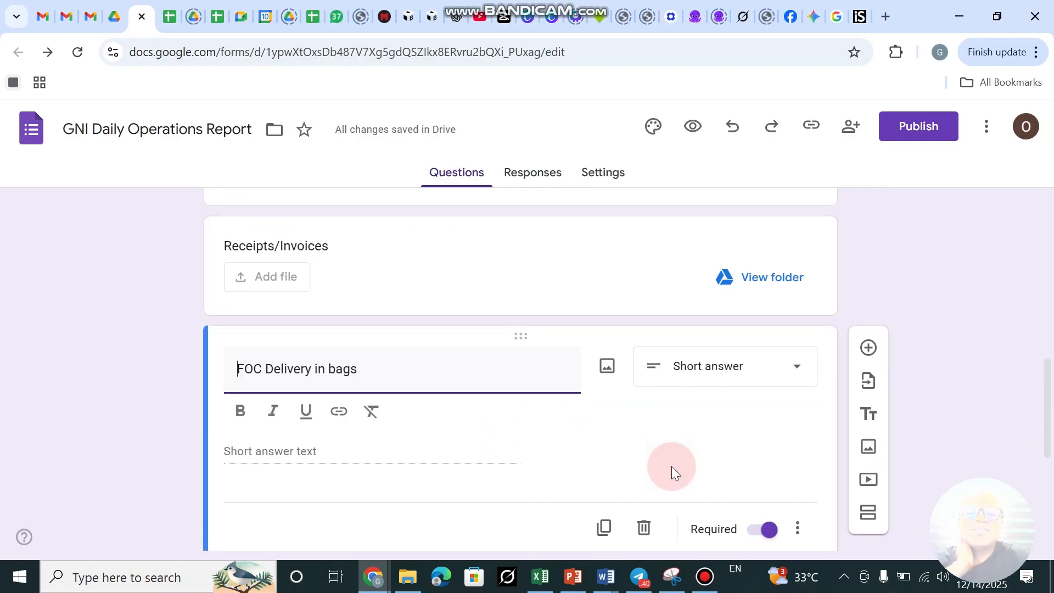
scroll(538, 301, down, 5)
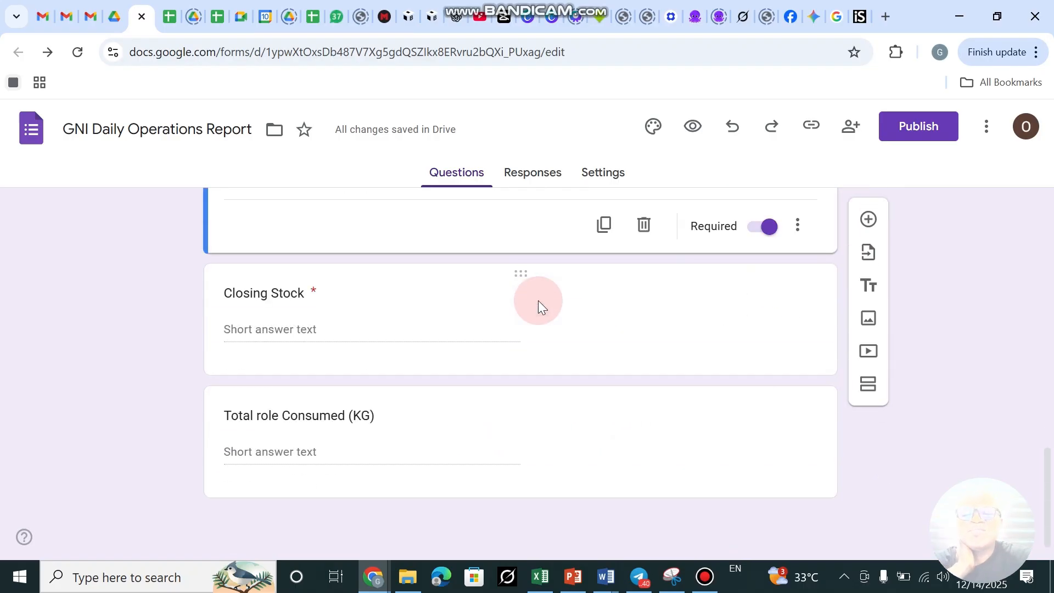
scroll(538, 300, up, 13)
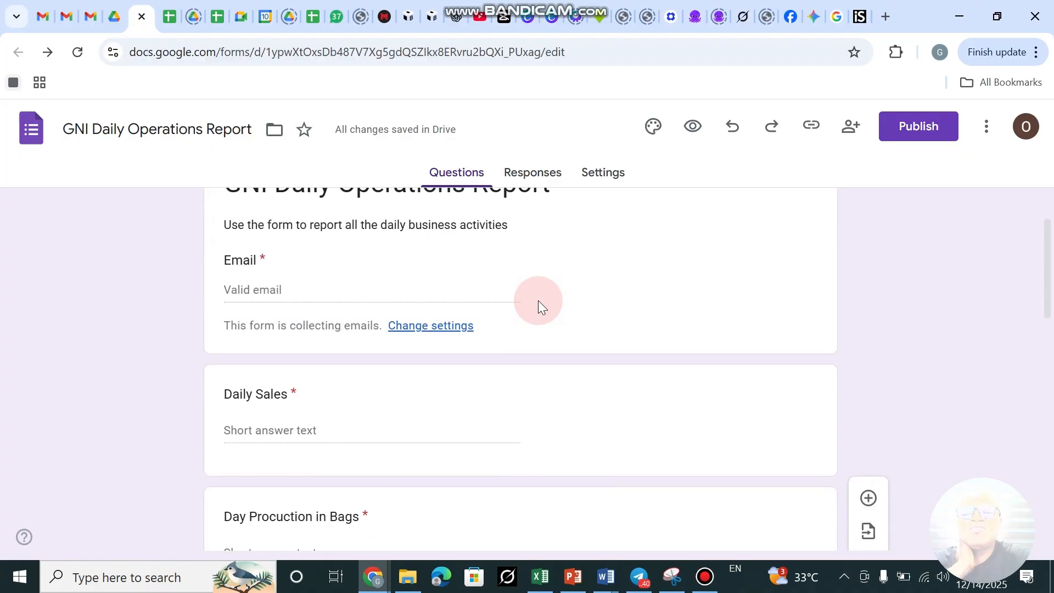
scroll(538, 300, up, 1)
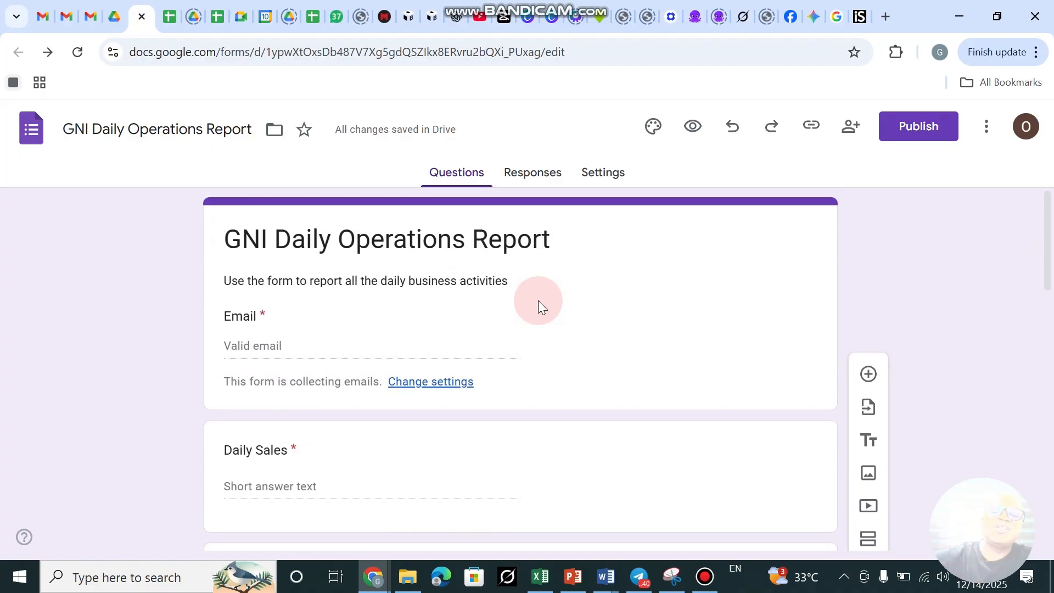
scroll(272, 487, down, 3)
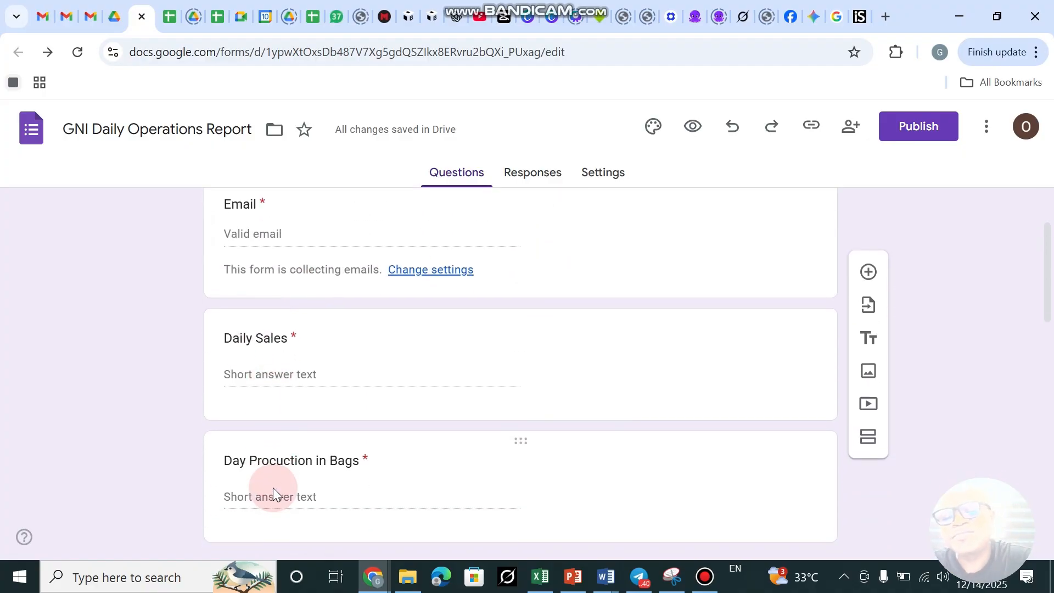
scroll(272, 487, down, 4)
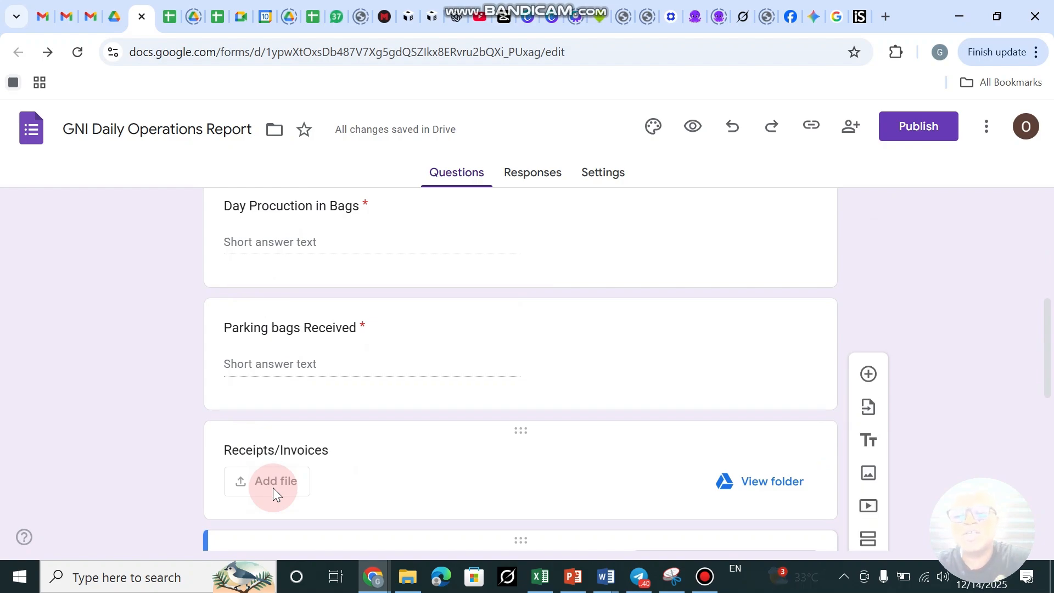
Select the Receipts/Invoices, Parking bags Received and Day Procuction in Bags questions, then view the responses spreadsheet.
click(272, 487)
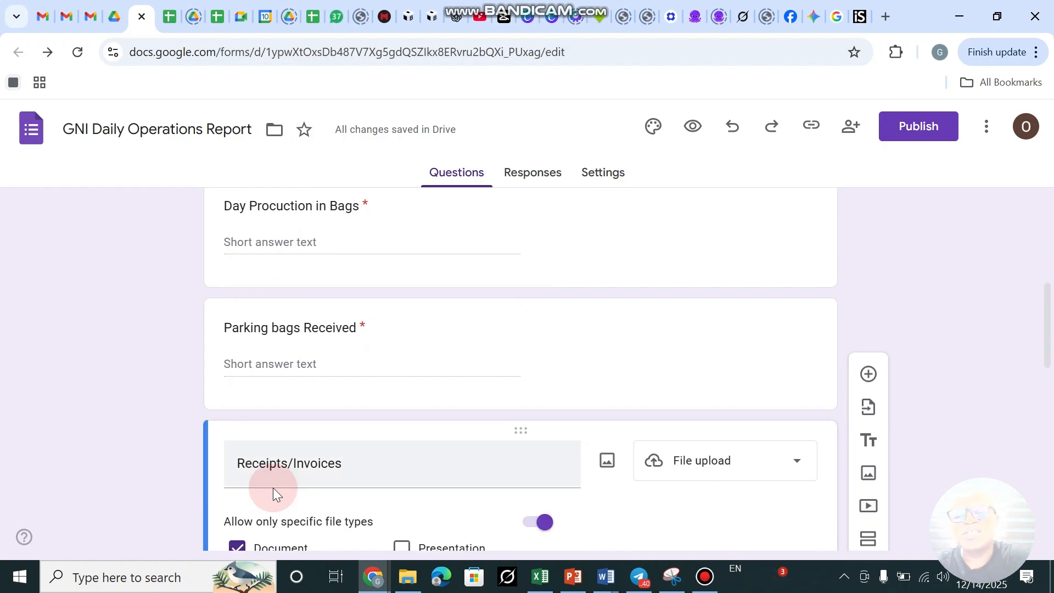
click(374, 389)
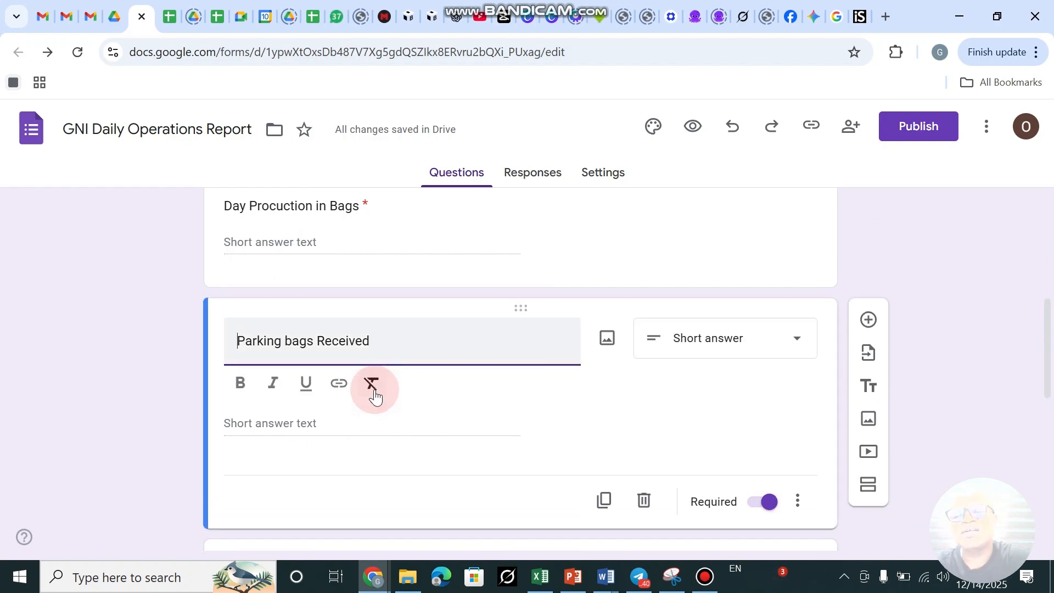
click(502, 266)
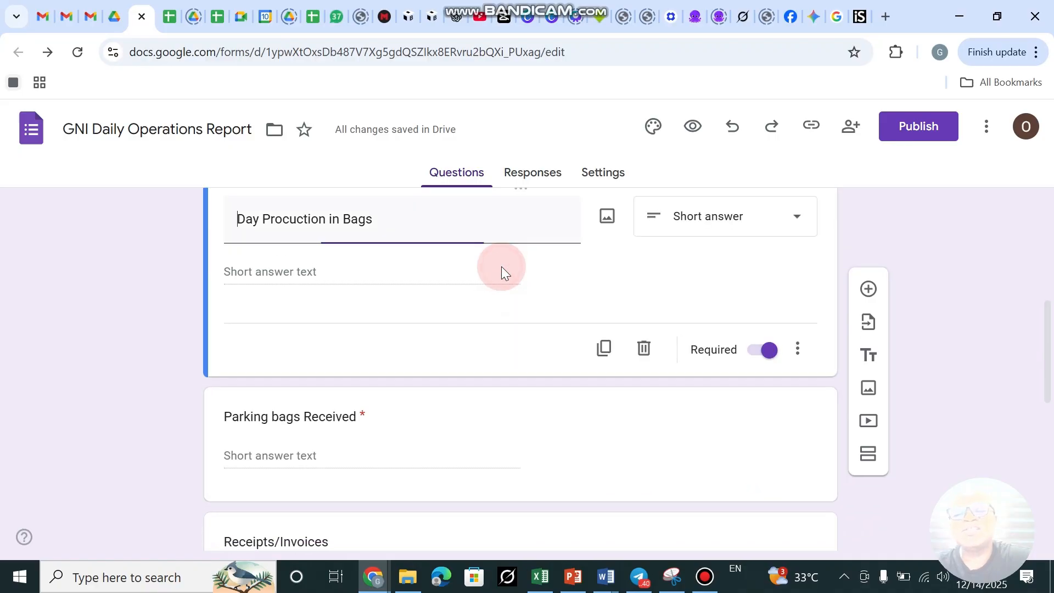
click(613, 330)
scroll(614, 330, up, 10)
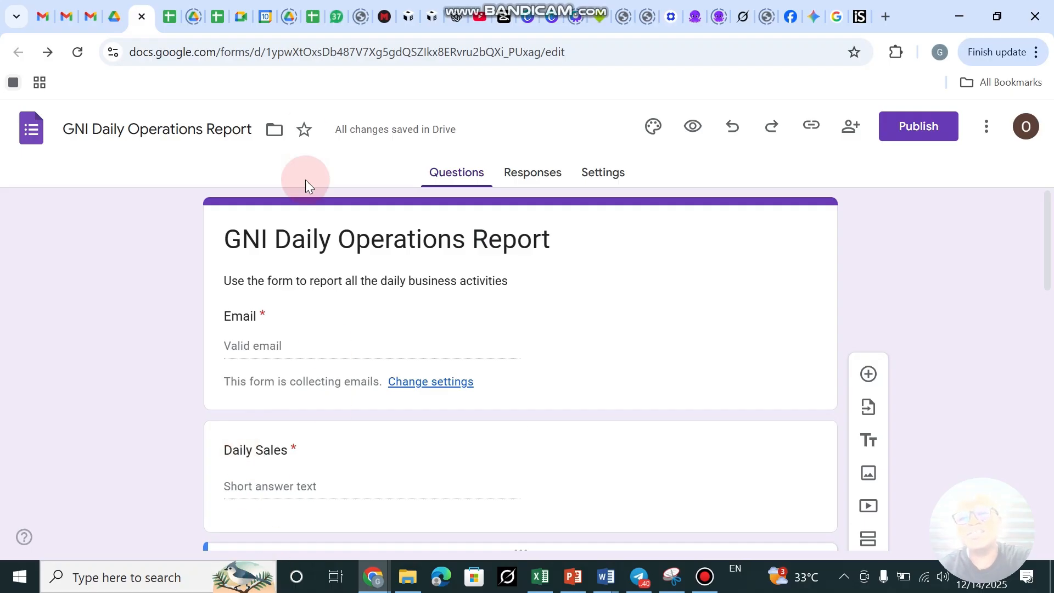
click(168, 14)
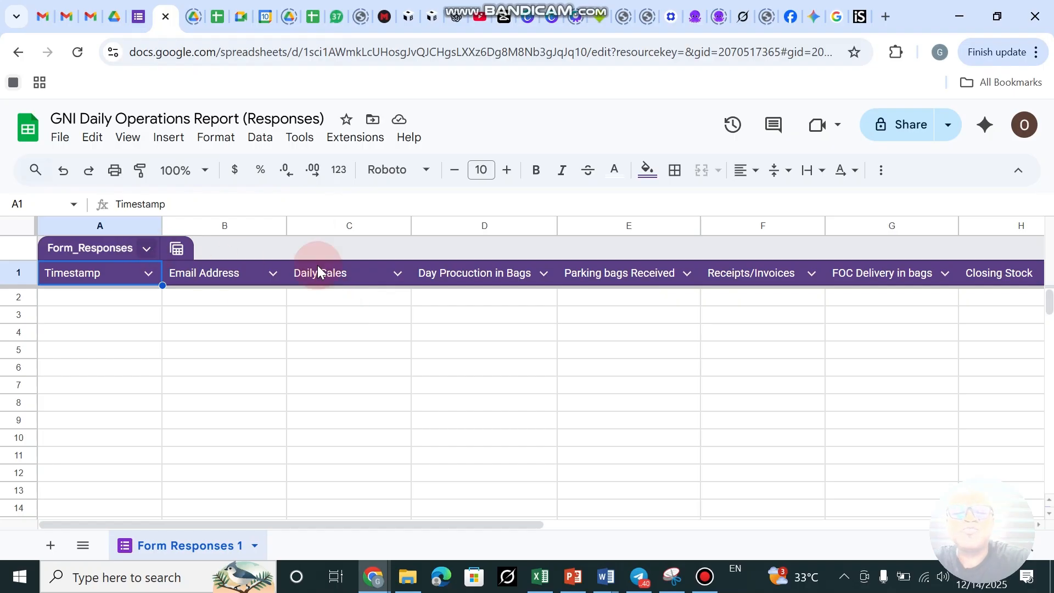
Switch back to the GNI Daily Operations Report form editor and scroll through its questions.
click(138, 18)
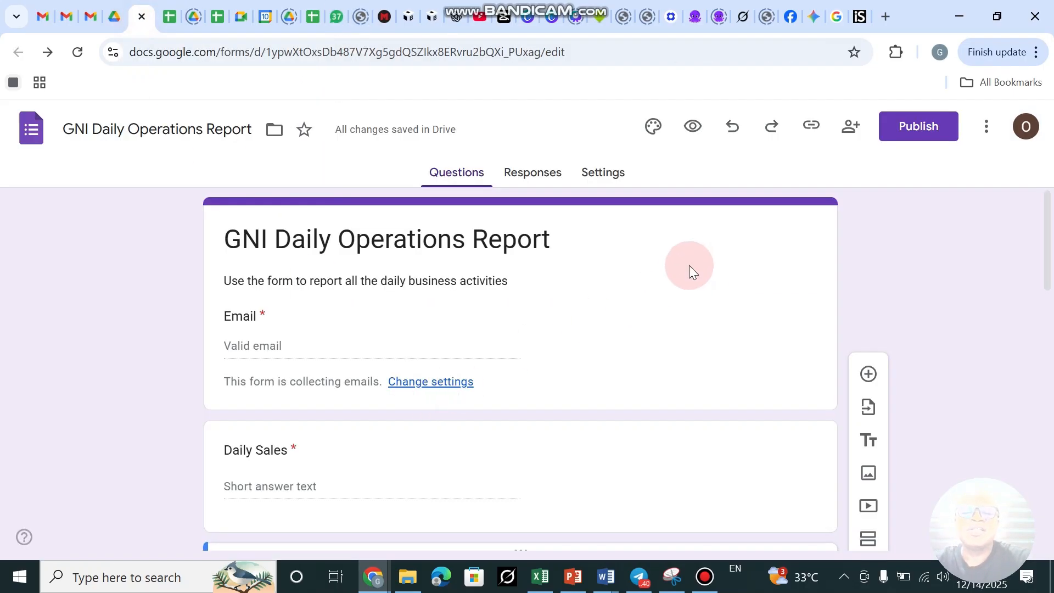
scroll(531, 398, down, 2)
scroll(532, 397, up, 2)
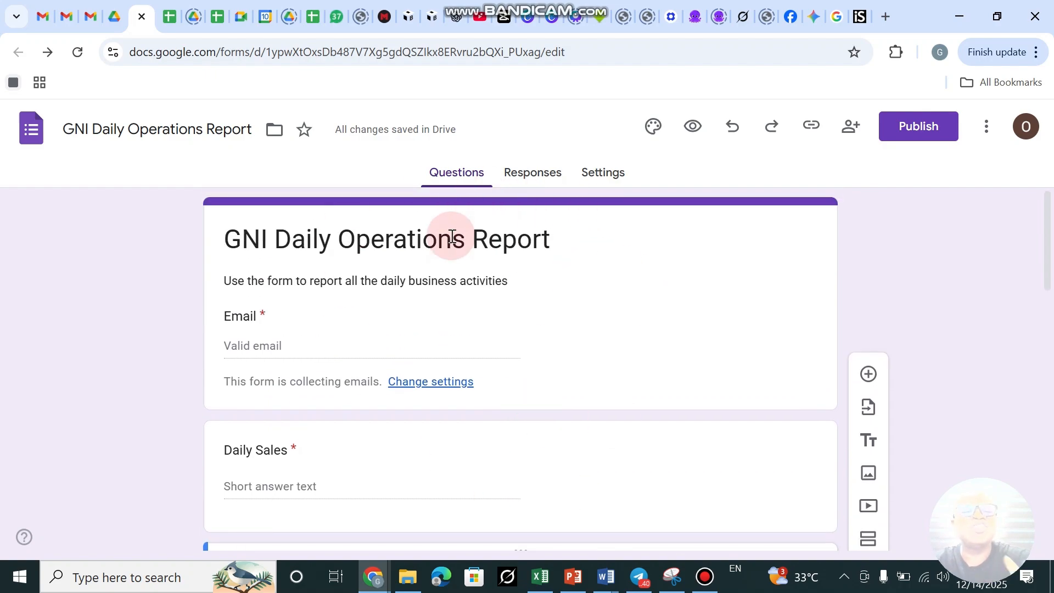
Publish the form to anyone with the link and copy its responder link.
click(917, 129)
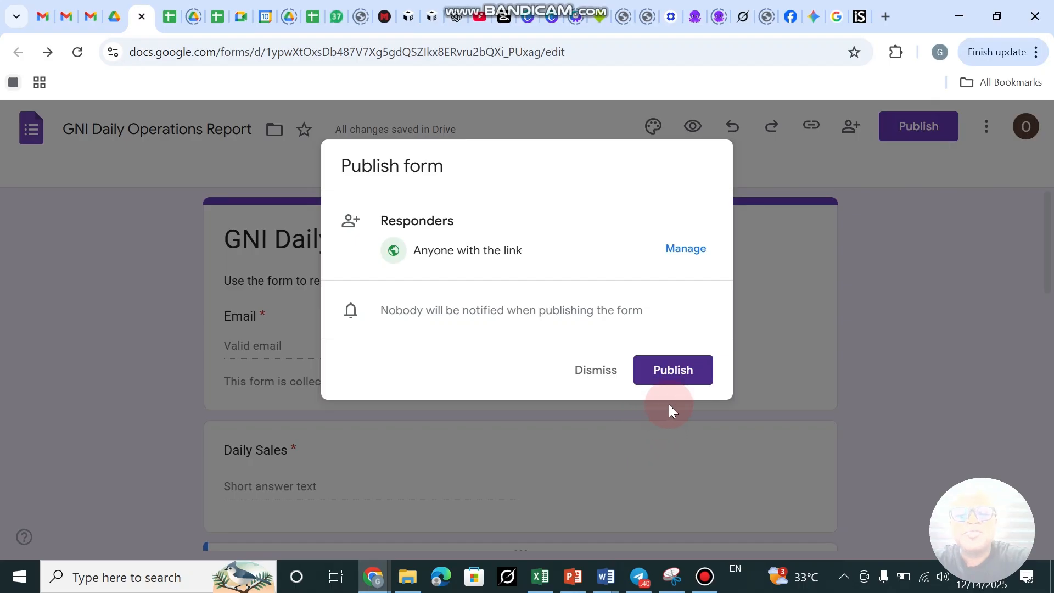
click(683, 370)
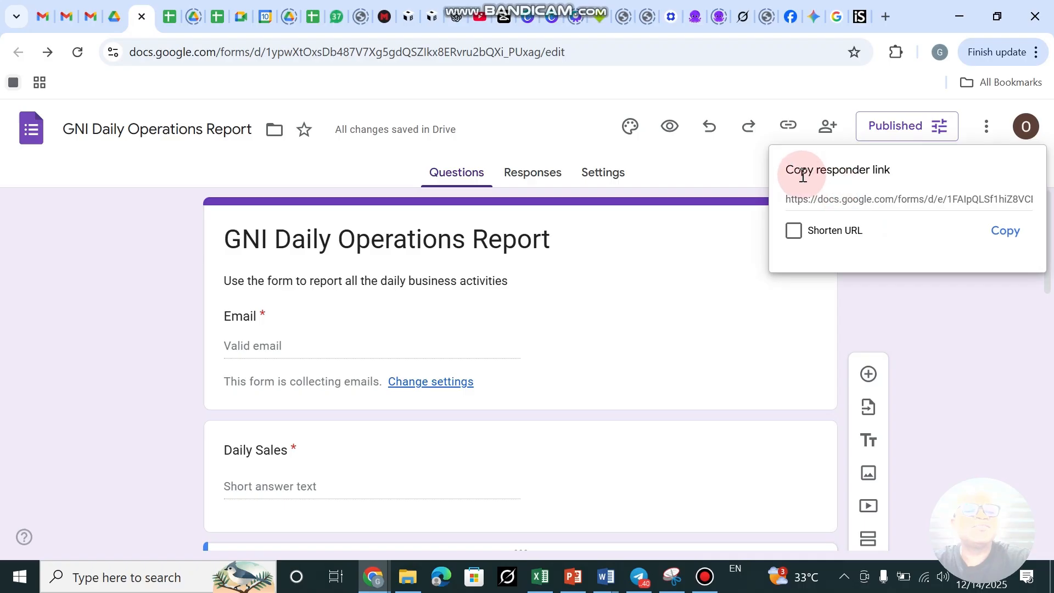
click(1012, 235)
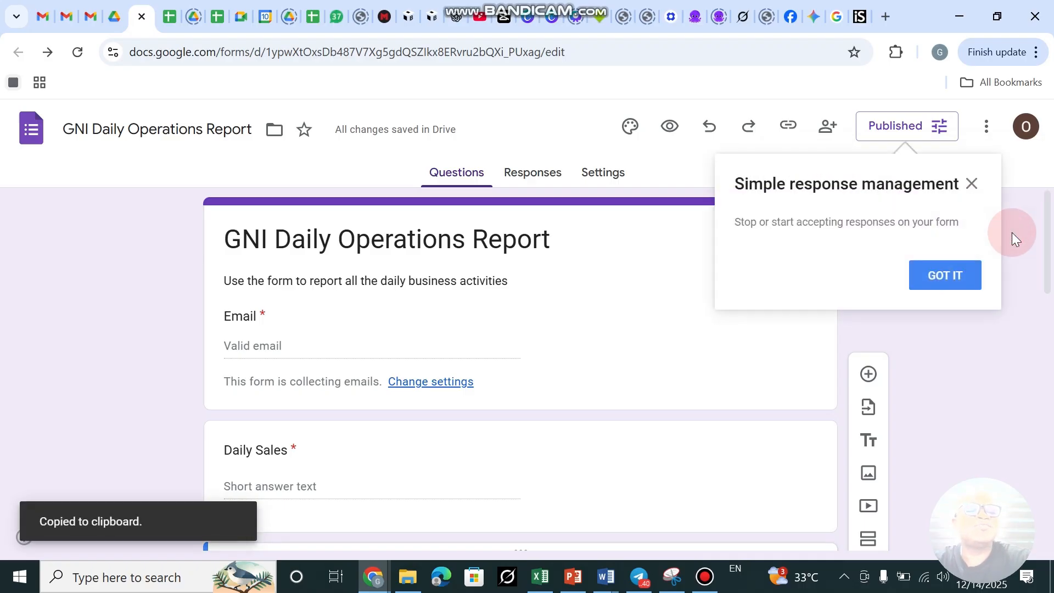
click(957, 282)
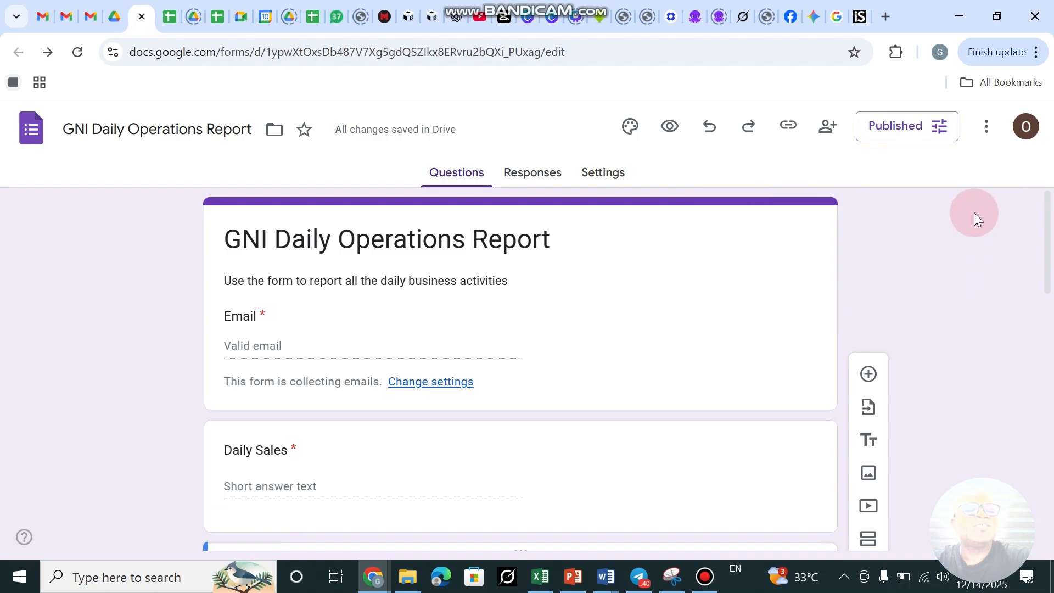
click(874, 140)
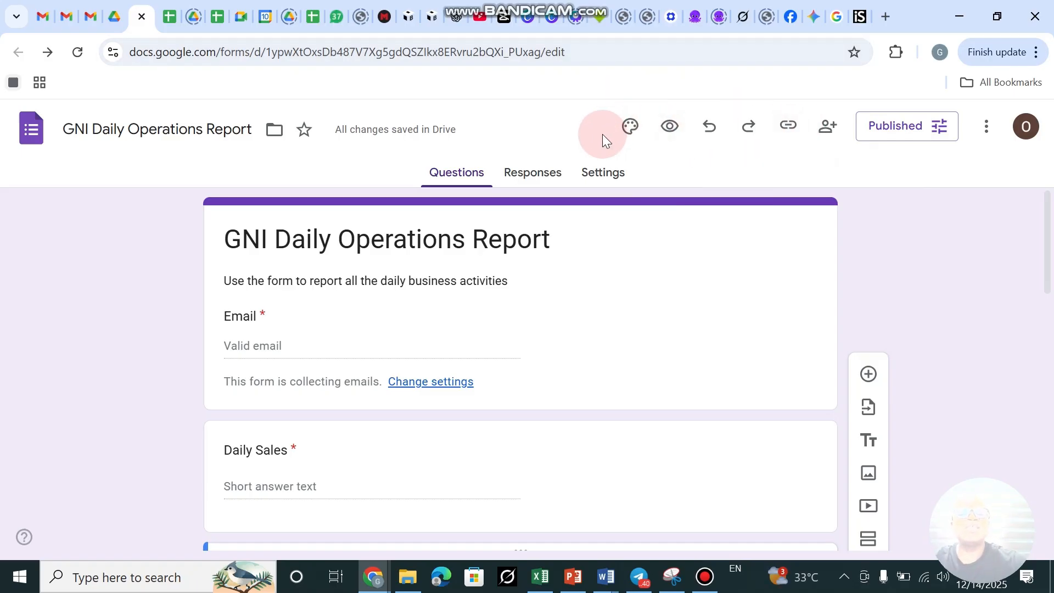
Preview the form as respondents see it, scrolling down to Submit and back up.
click(669, 131)
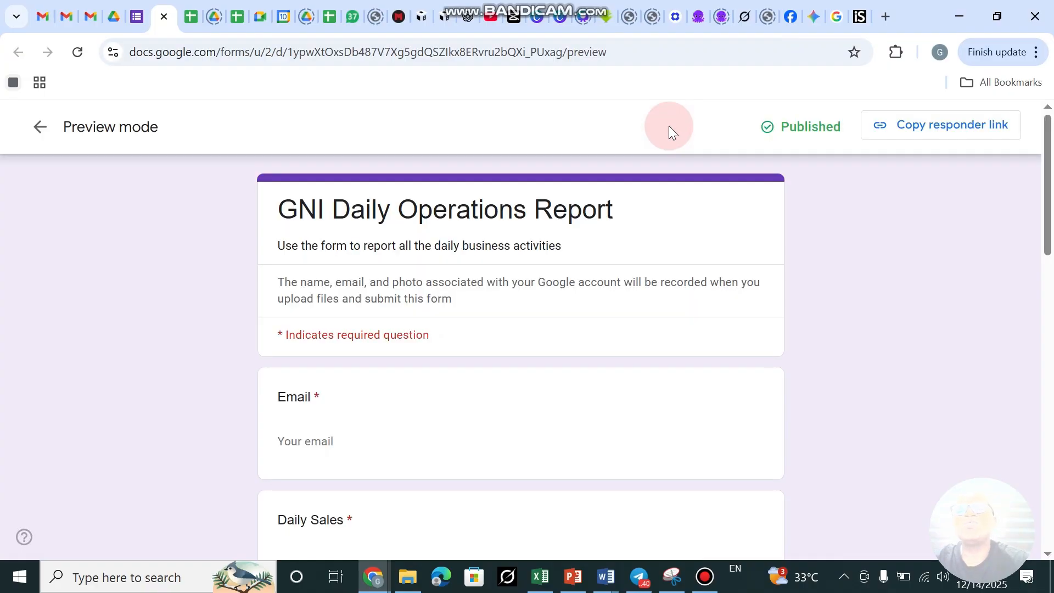
scroll(313, 437, down, 10)
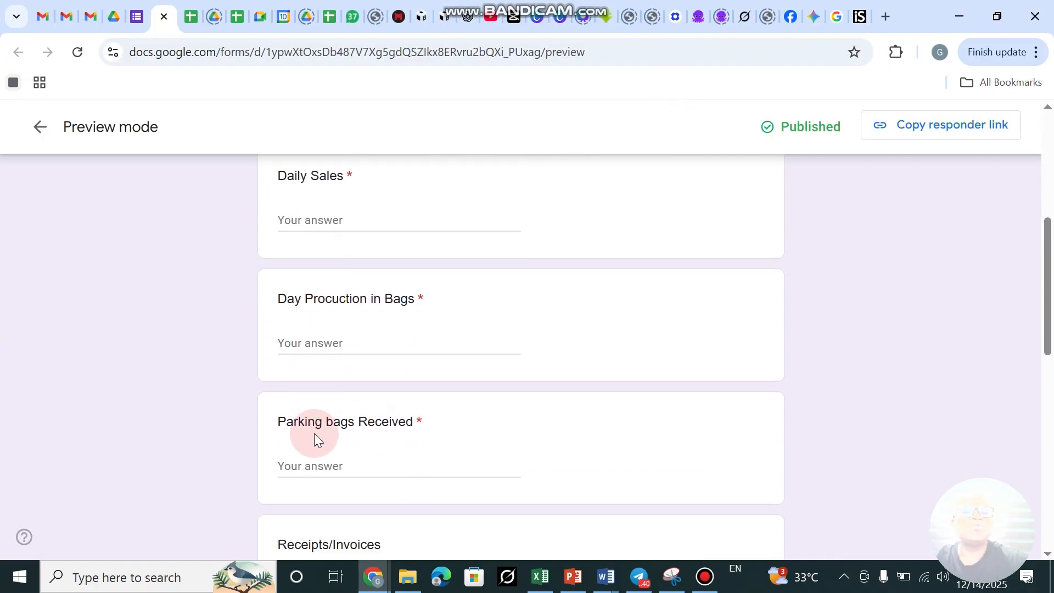
scroll(315, 439, down, 8)
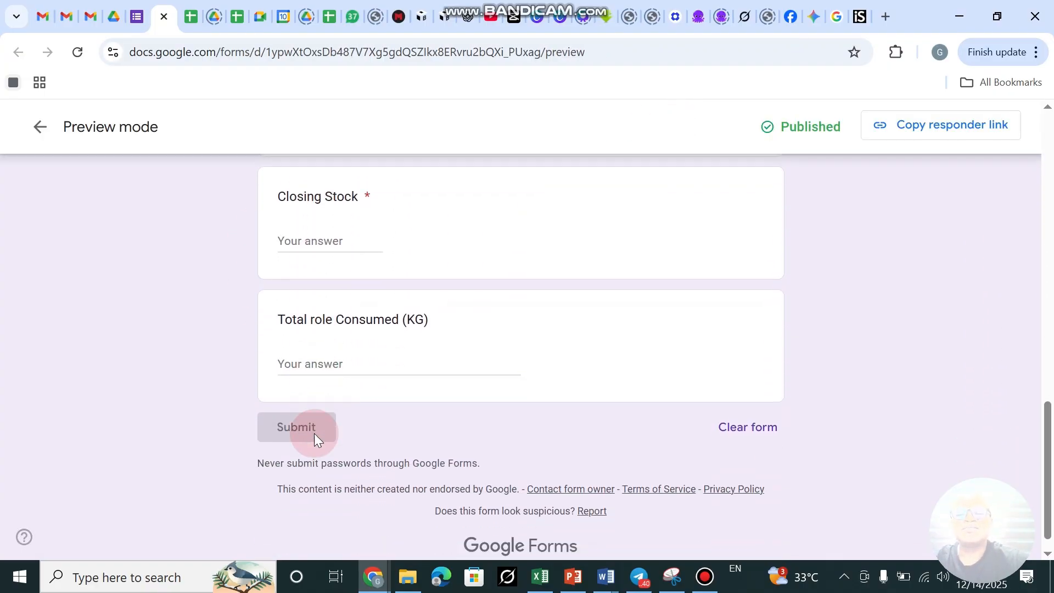
scroll(314, 433, up, 18)
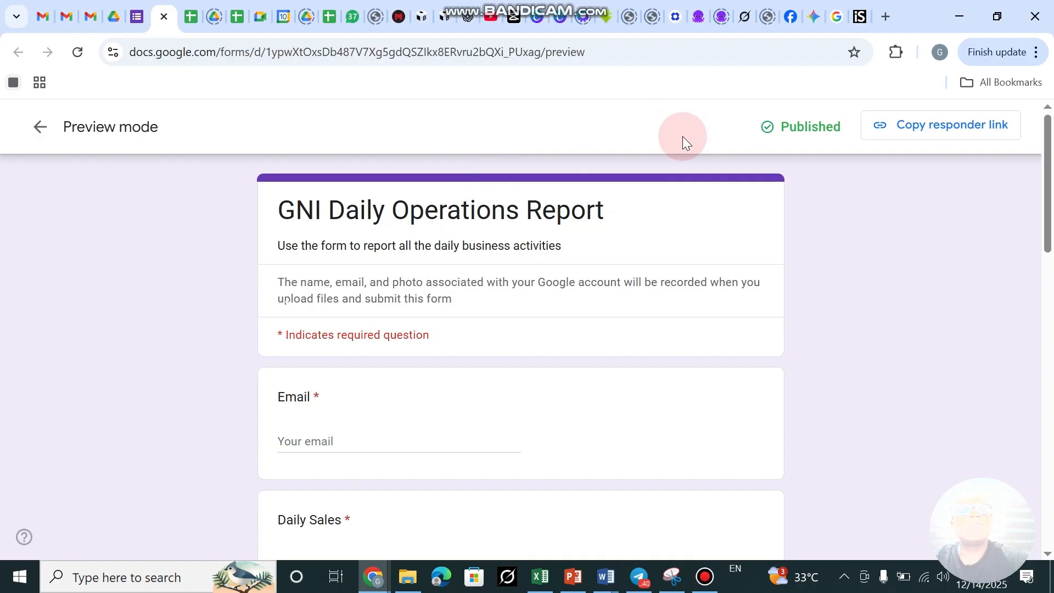
Copy the published form's responder link to the clipboard again.
click(911, 132)
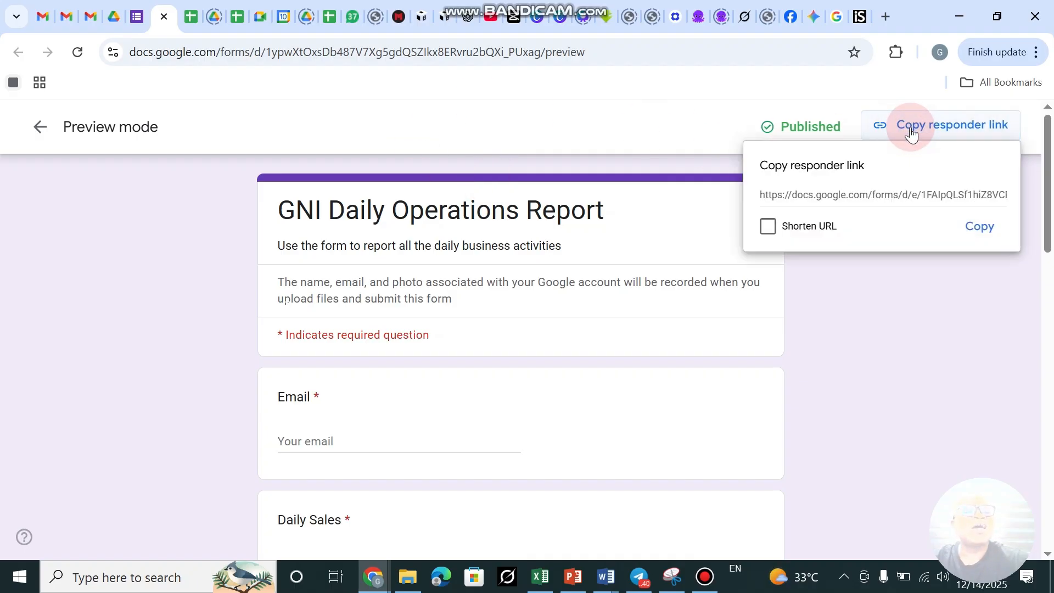
click(980, 228)
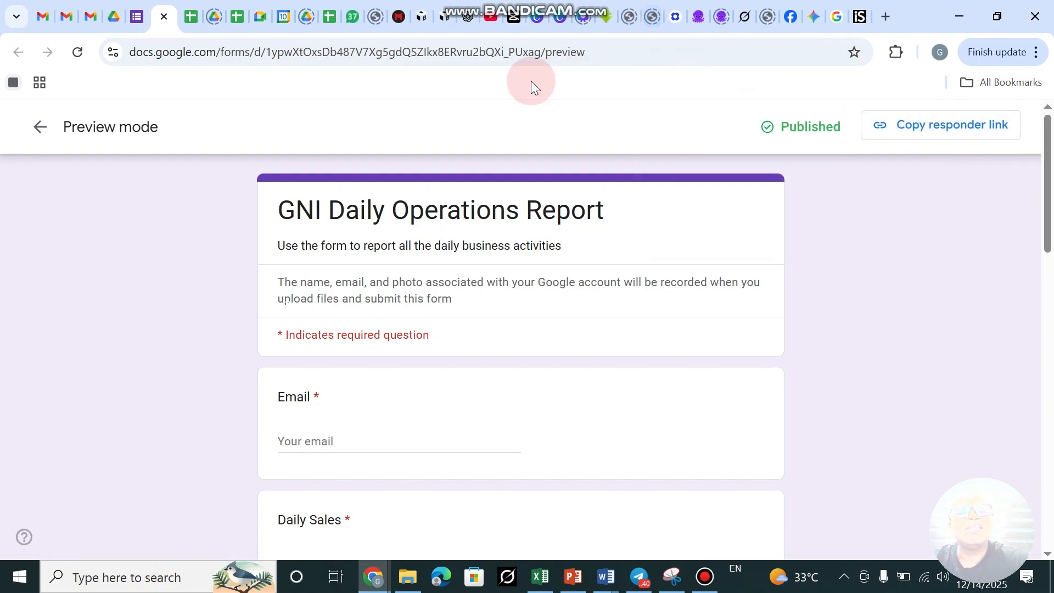
Paste and send the form's responder link in the contact's WhatsApp chat, then return to the form.
click(351, 16)
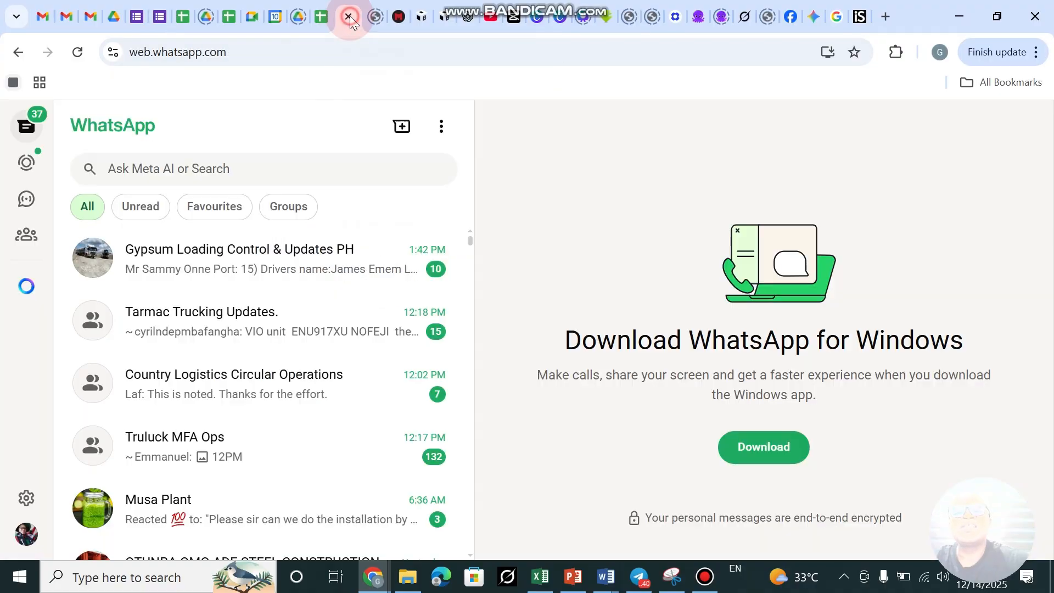
scroll(239, 357, down, 5)
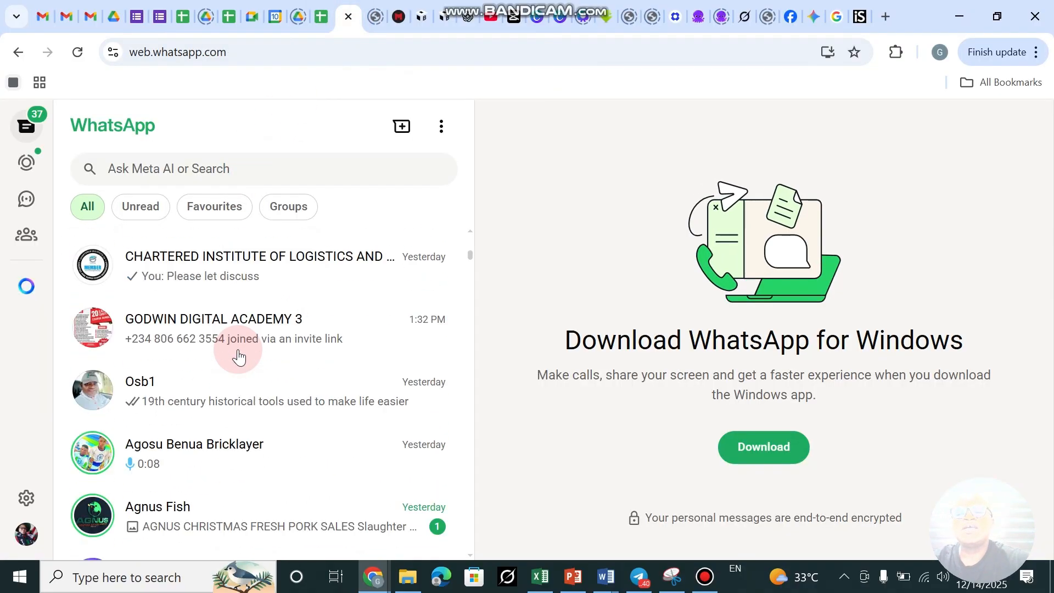
scroll(239, 357, down, 10)
scroll(239, 356, up, 5)
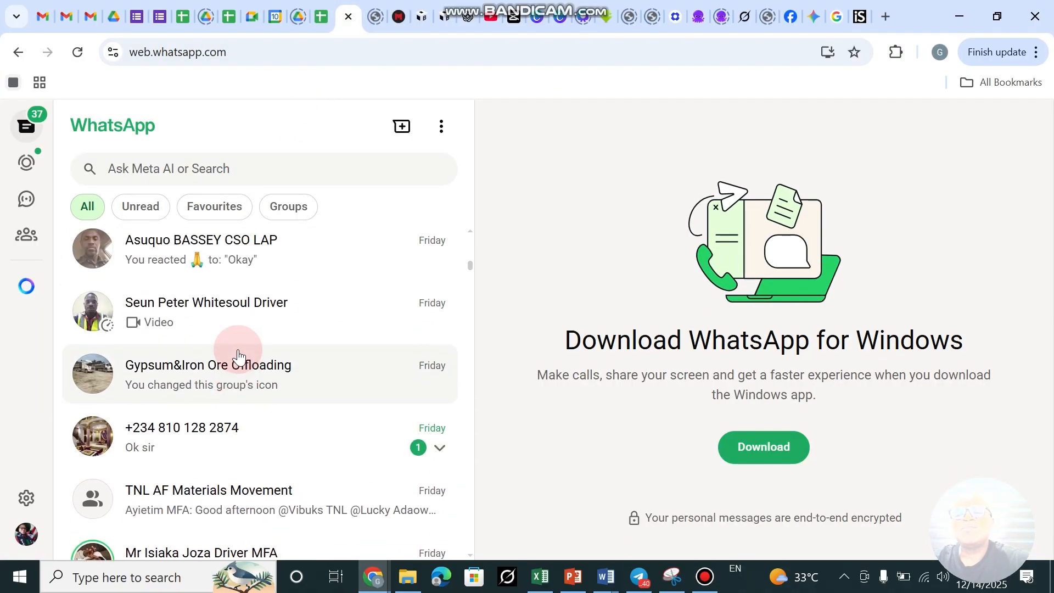
scroll(239, 356, up, 9)
scroll(239, 357, down, 1)
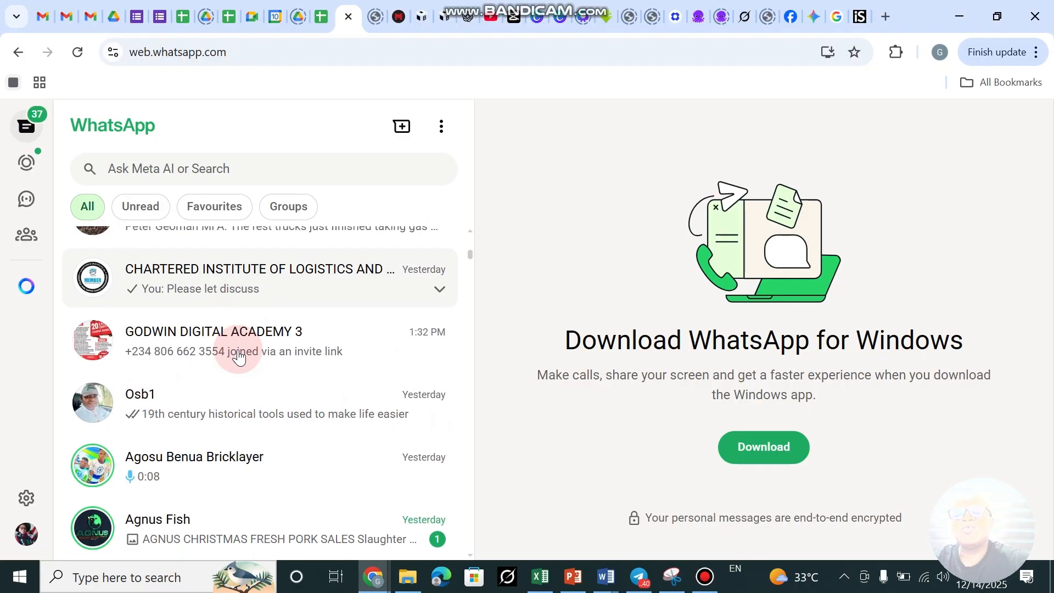
scroll(239, 357, down, 2)
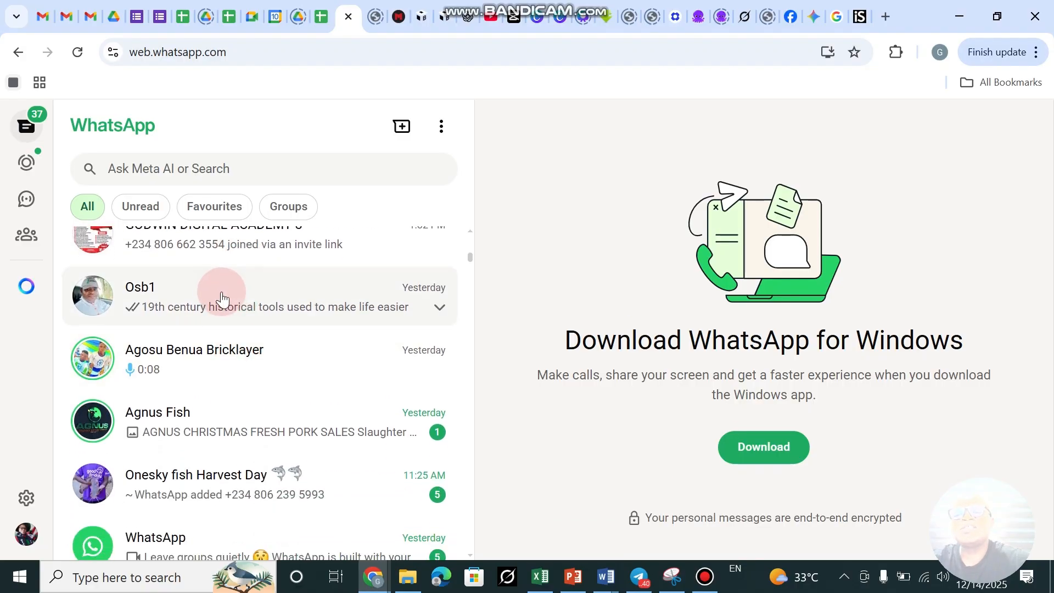
click(222, 299)
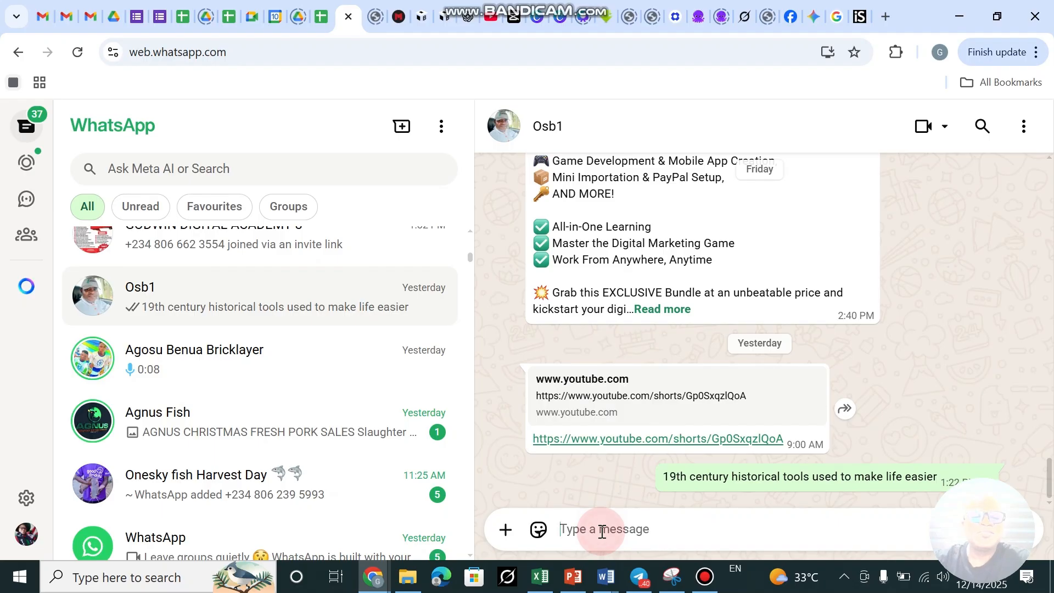
key(ctrl+v)
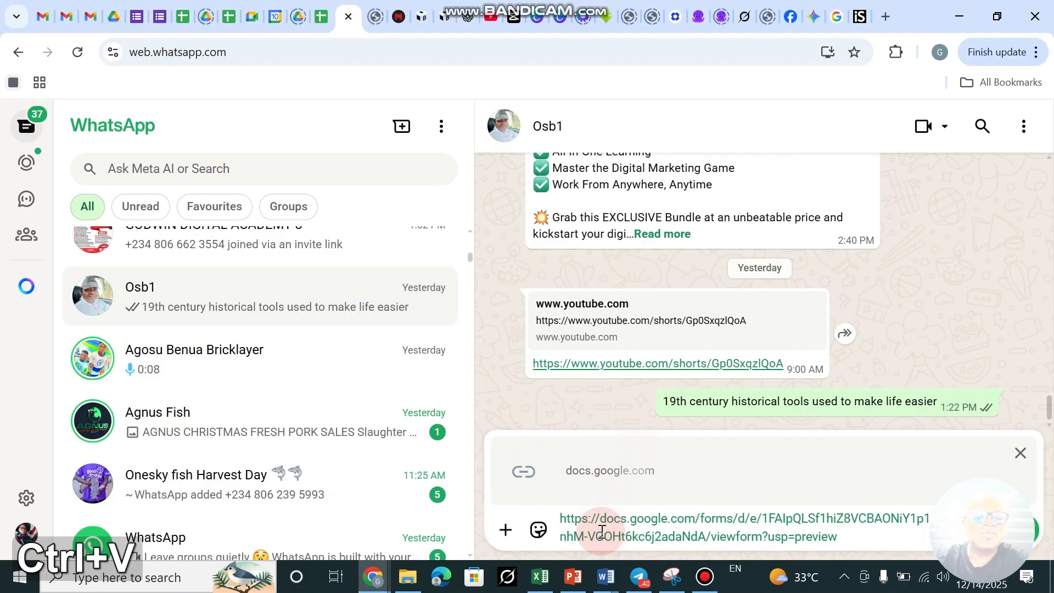
key(Return)
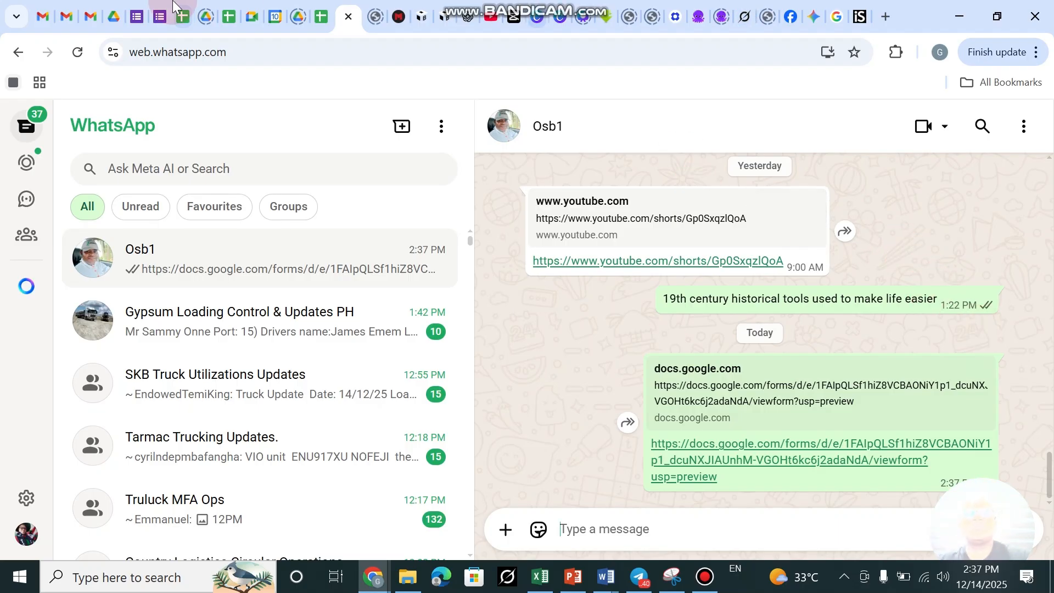
click(134, 22)
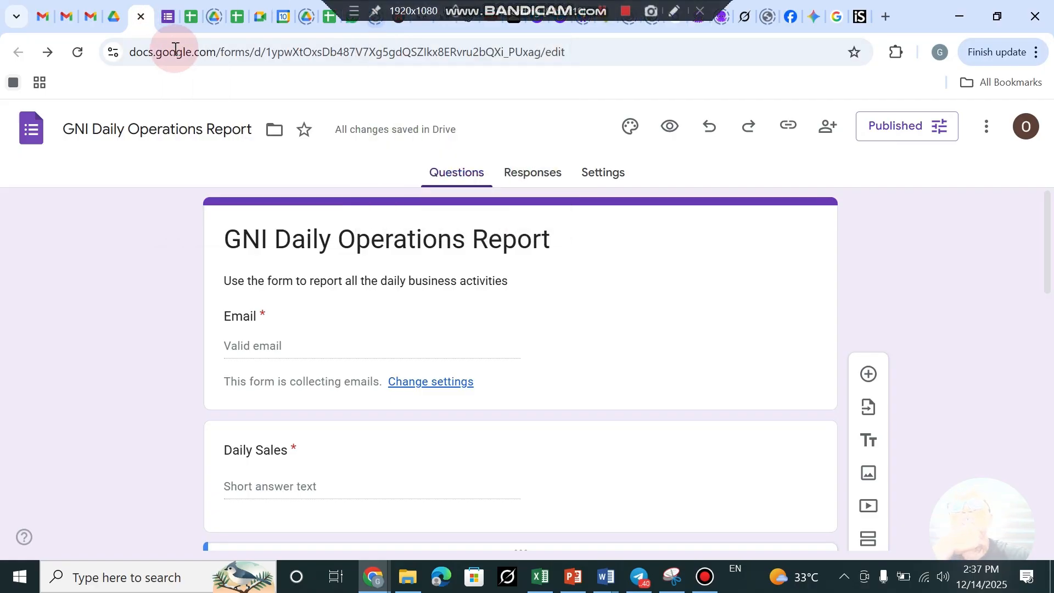
Open the shared docs.google.com form link from the WhatsApp chat to reach the live form.
click(163, 18)
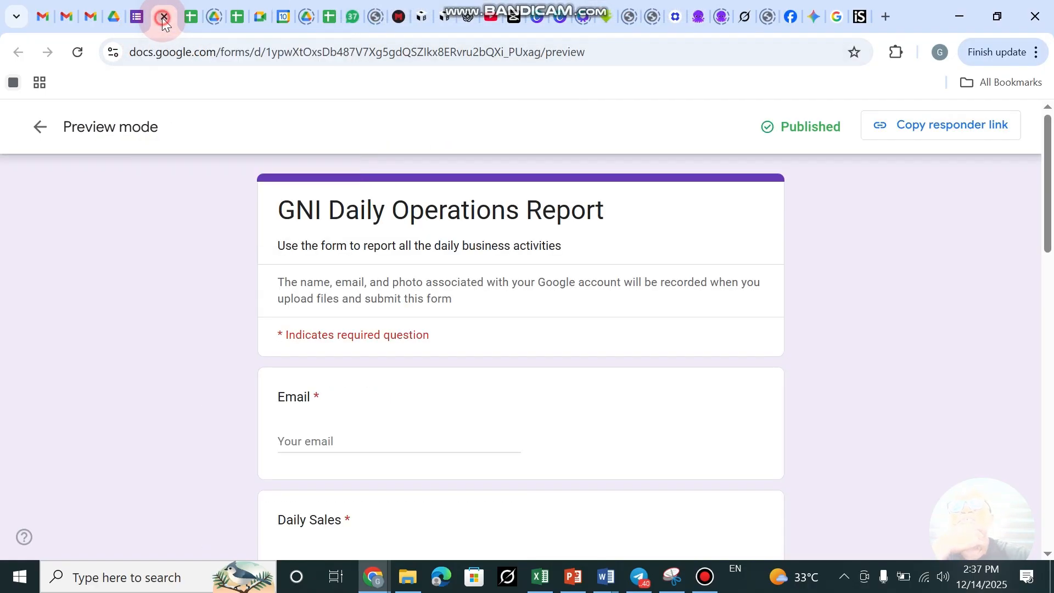
click(163, 18)
click(328, 15)
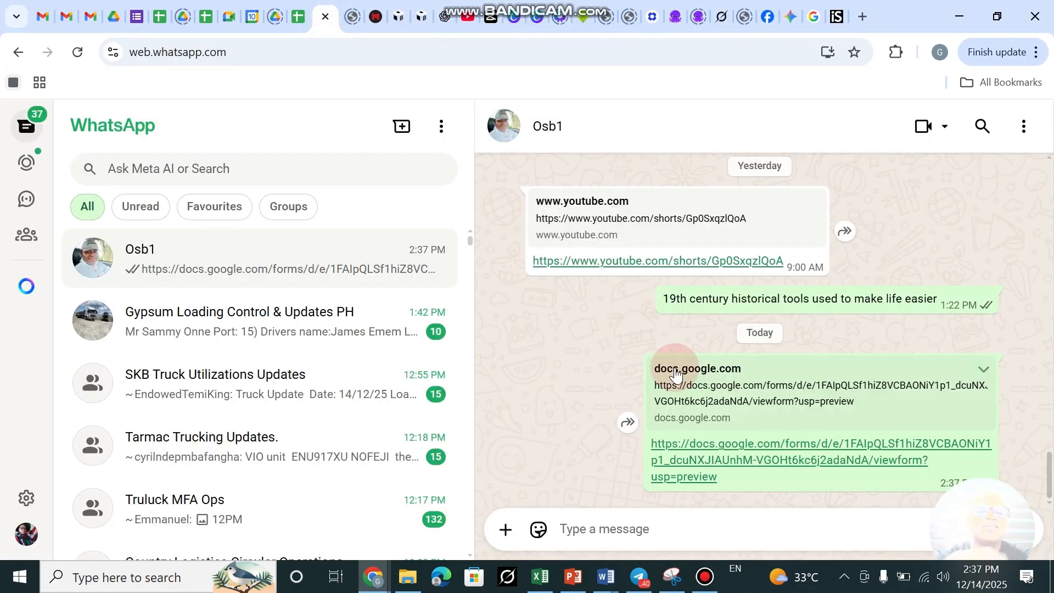
click(742, 460)
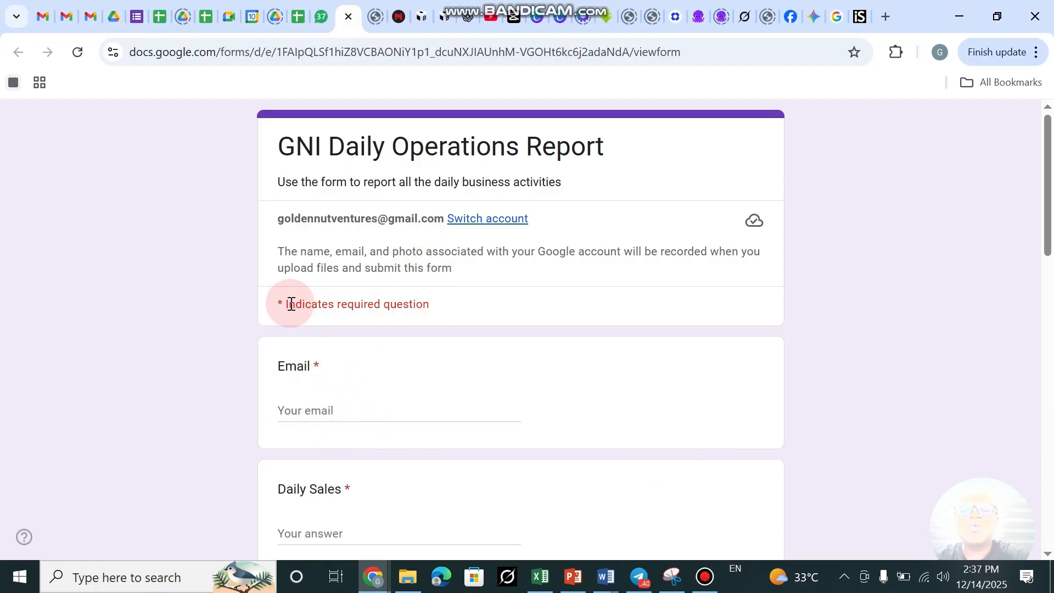
Enter the respondent's email address in the Email field.
click(306, 410)
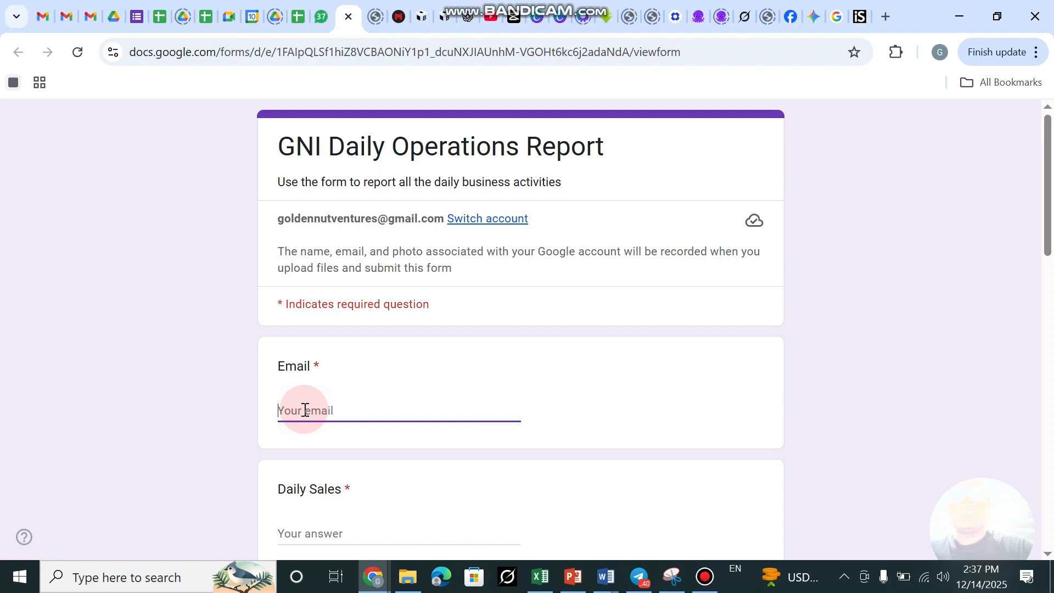
click(305, 410)
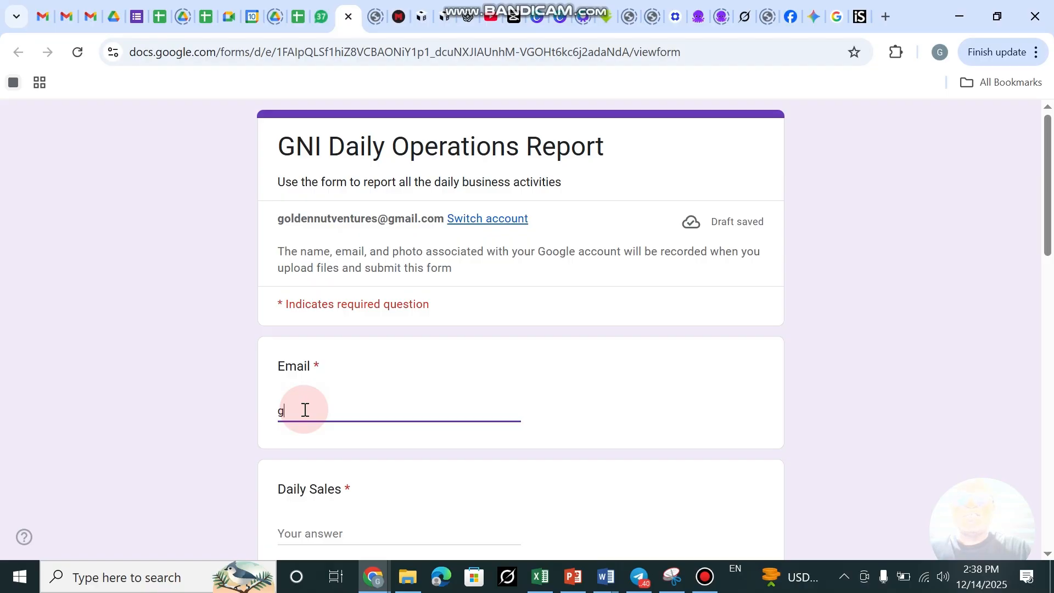
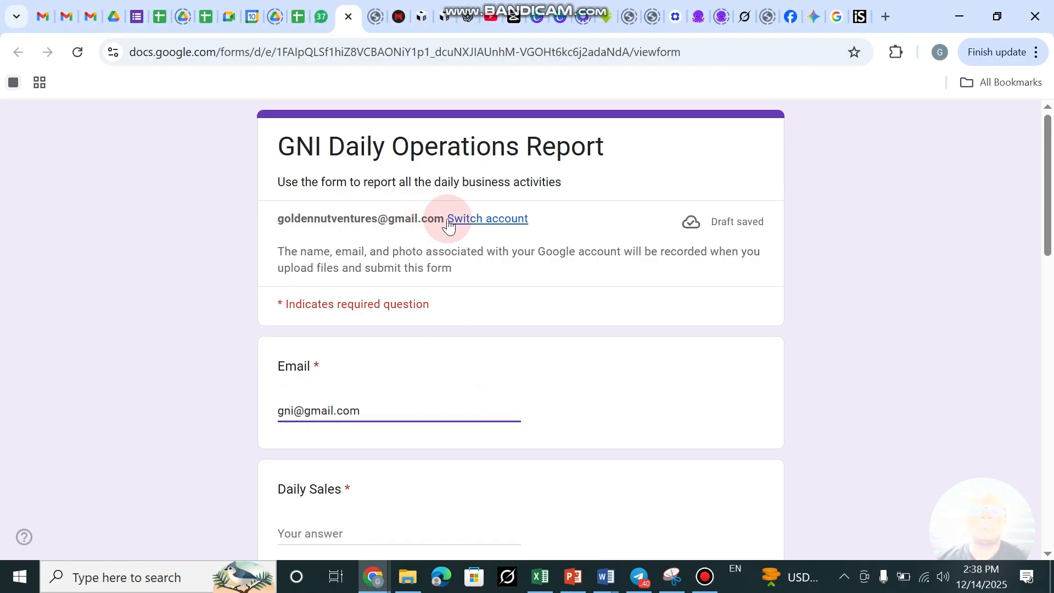
scroll(450, 335, down, 3)
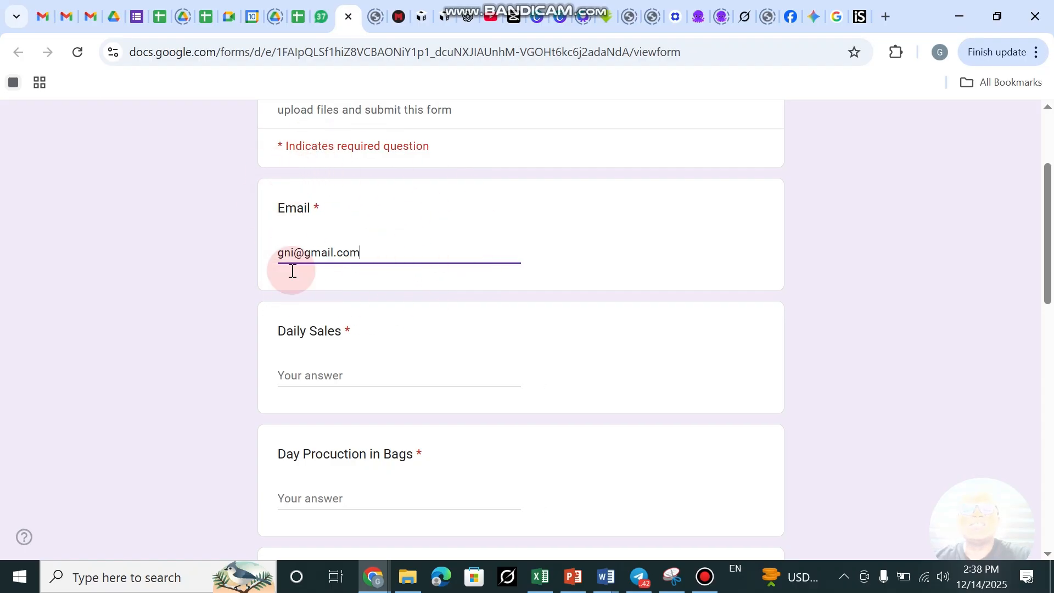
Answer Daily Sales 230, Day Procuction in Bags 400 and Parking bags Received '2 bundles'.
click(321, 376)
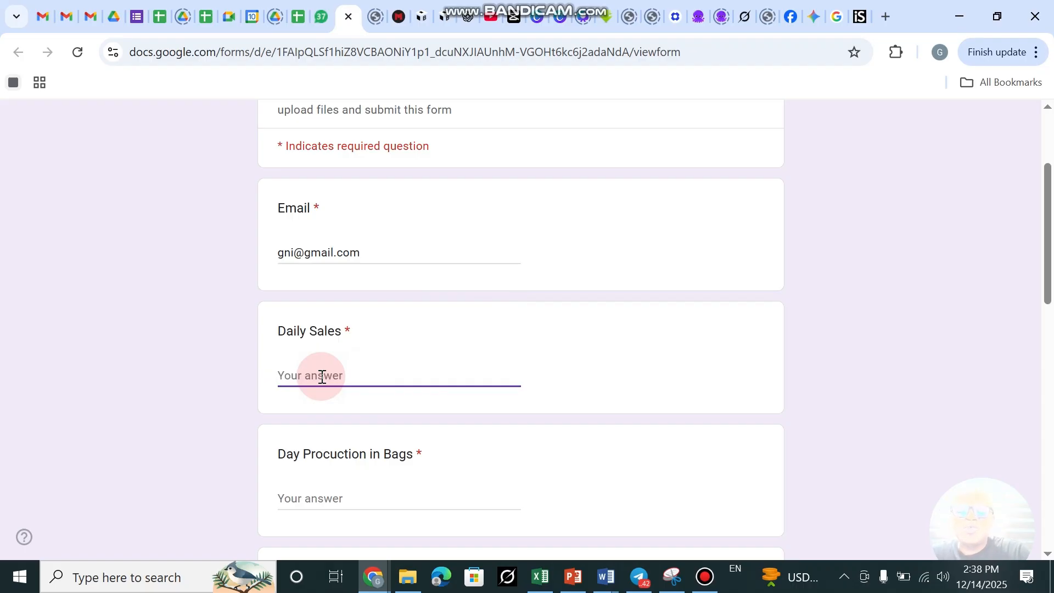
text(23)
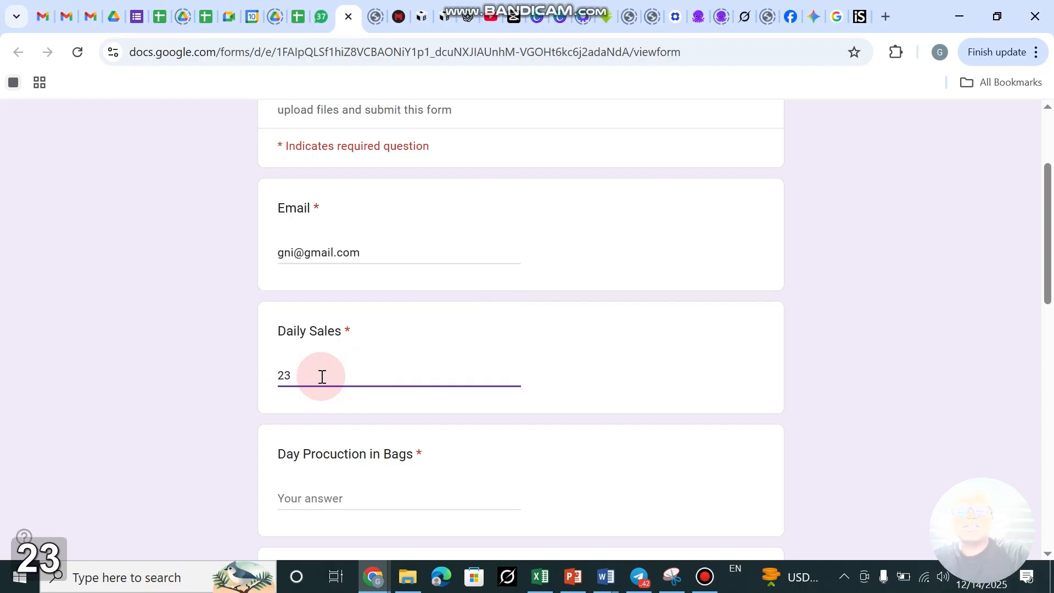
text(0)
scroll(327, 463, down, 1)
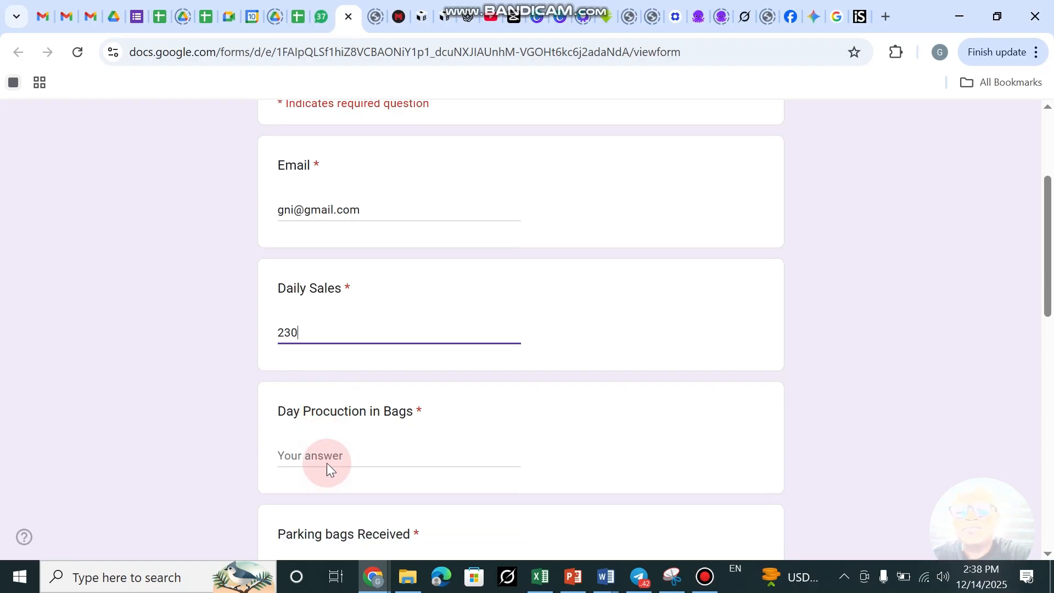
scroll(327, 462, down, 2)
click(333, 344)
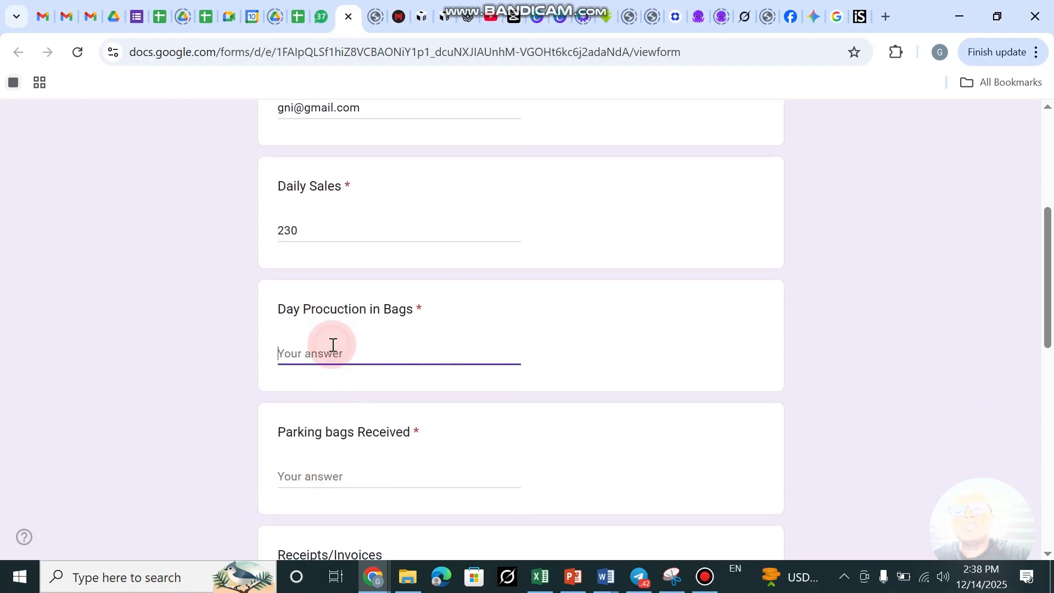
text(00)
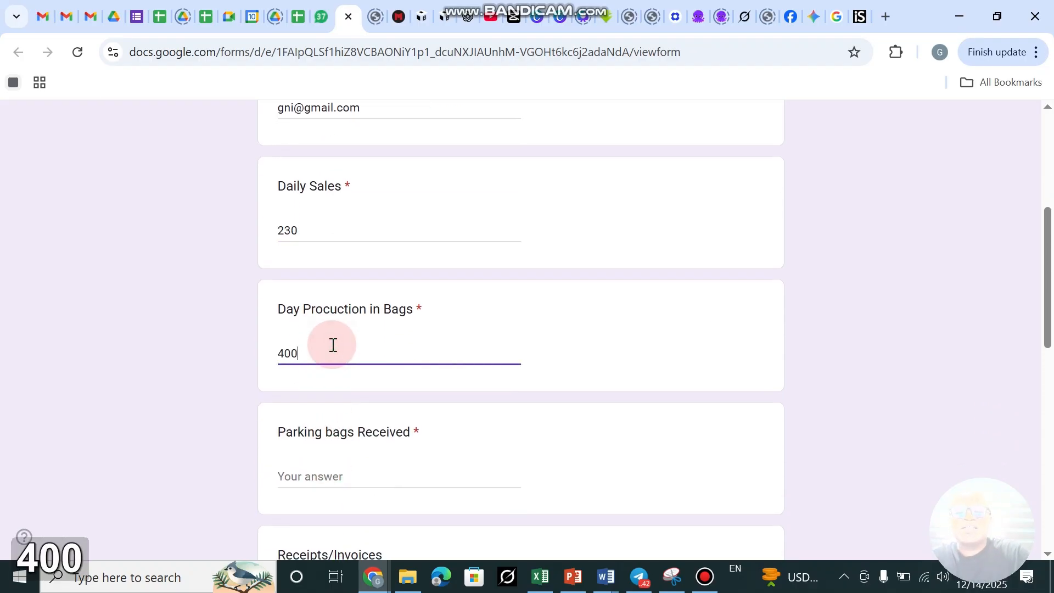
click(332, 482)
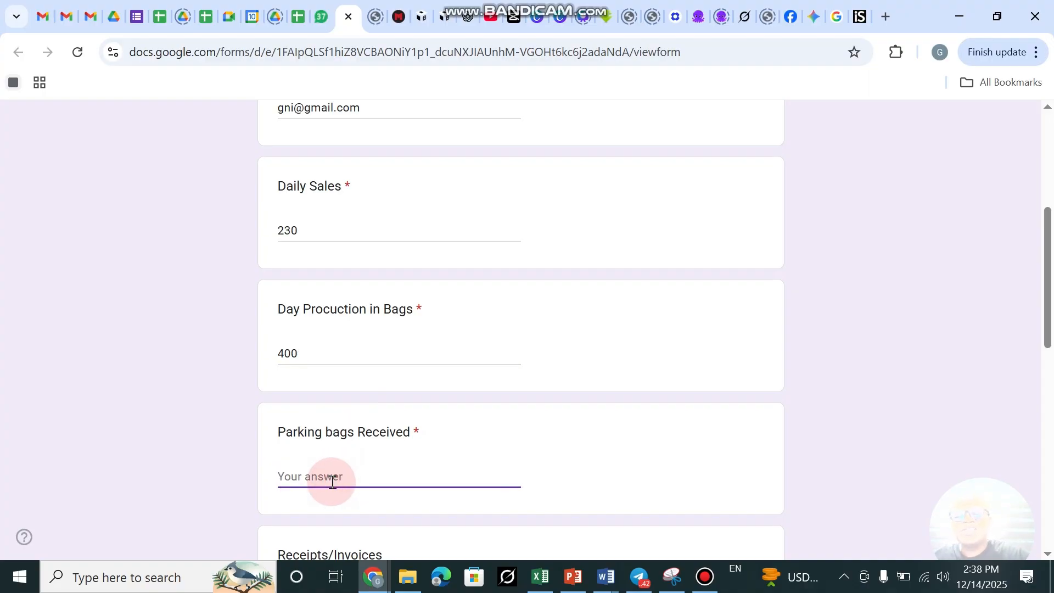
scroll(332, 481, down, 3)
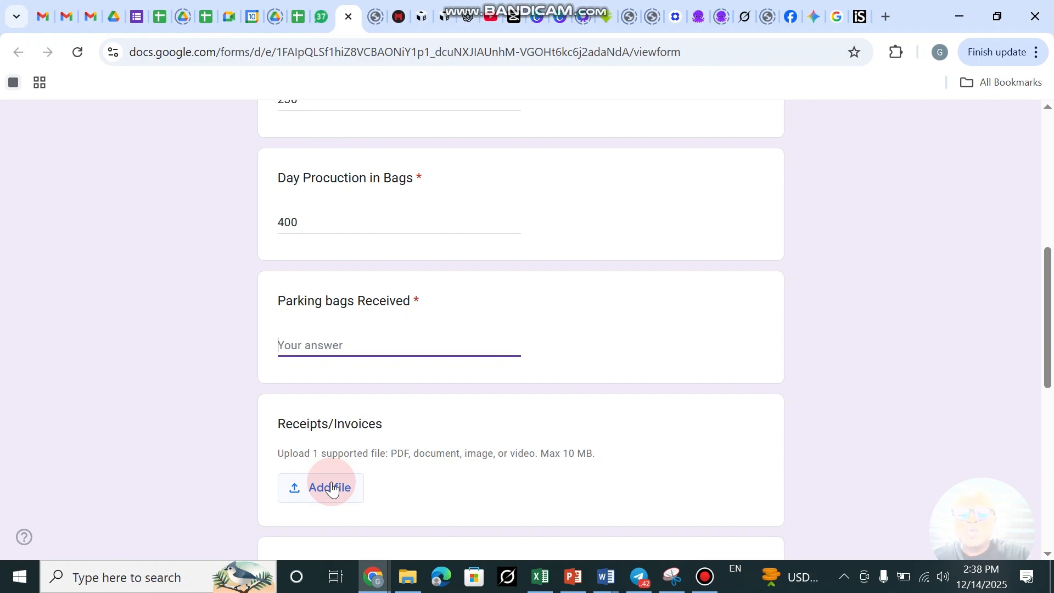
text(2 b)
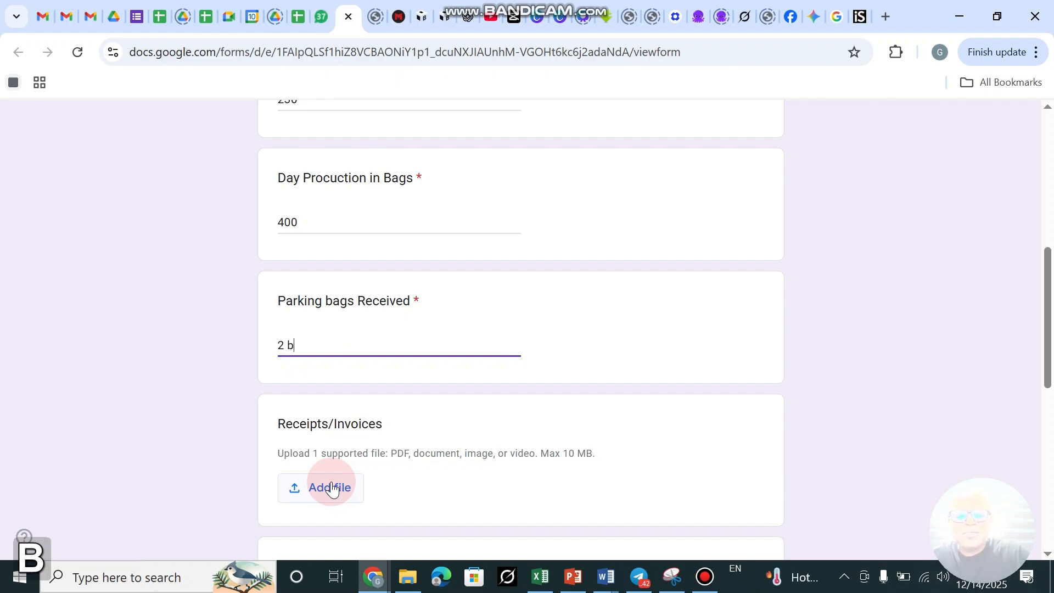
text(undles)
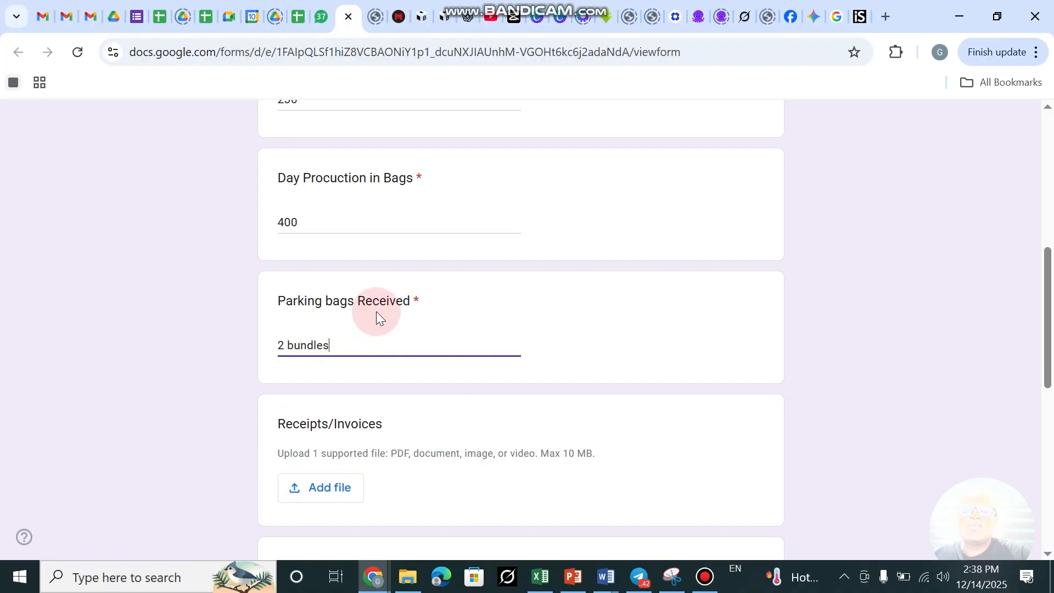
scroll(376, 313, down, 4)
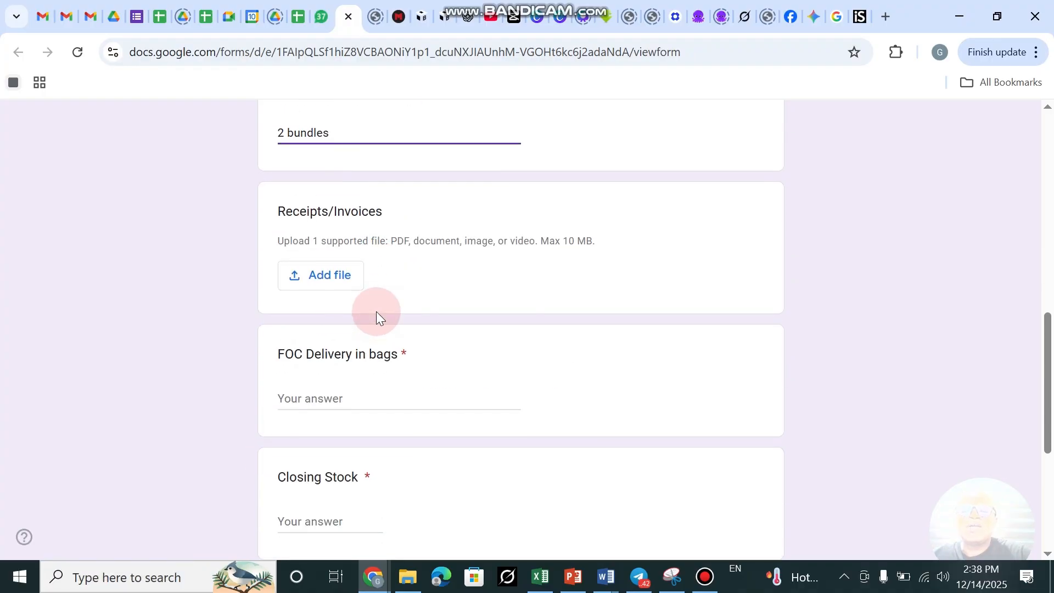
Upload the SAMPLE.mp4 video from the Downloads folder to the Receipts/Invoices question.
click(325, 271)
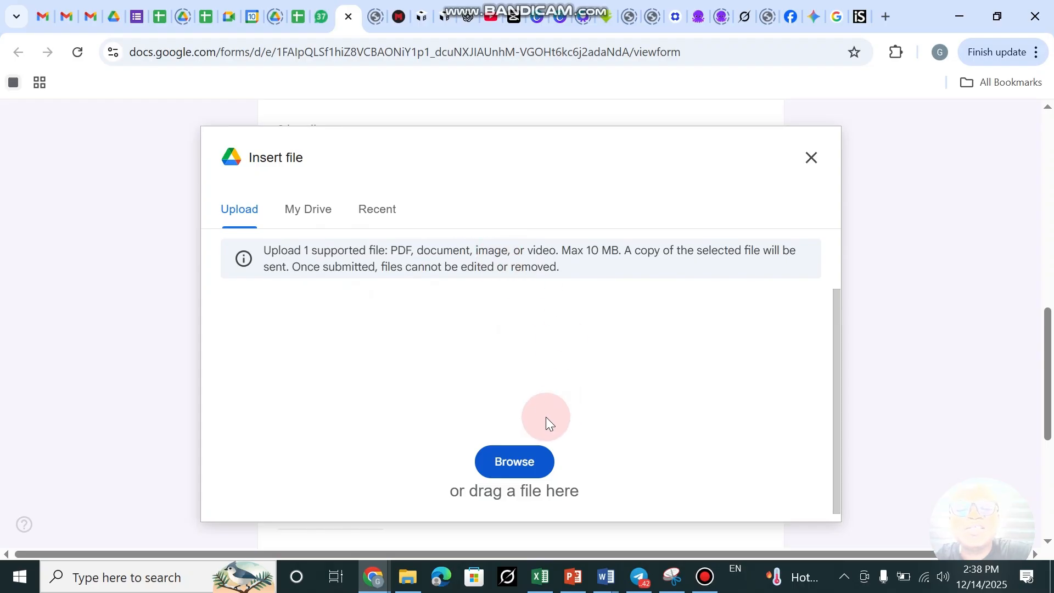
click(520, 454)
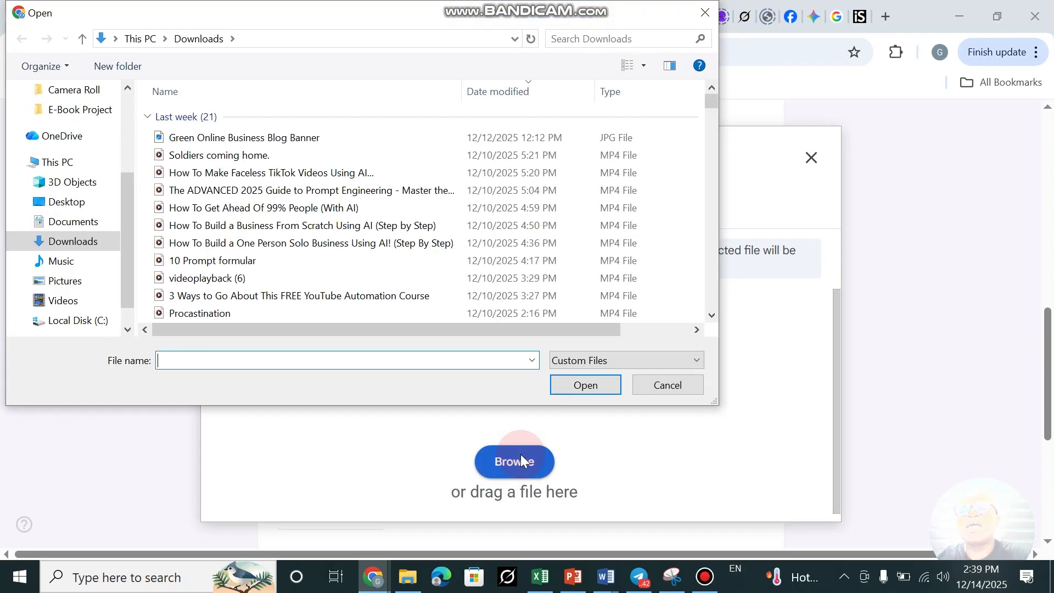
scroll(289, 304, down, 2)
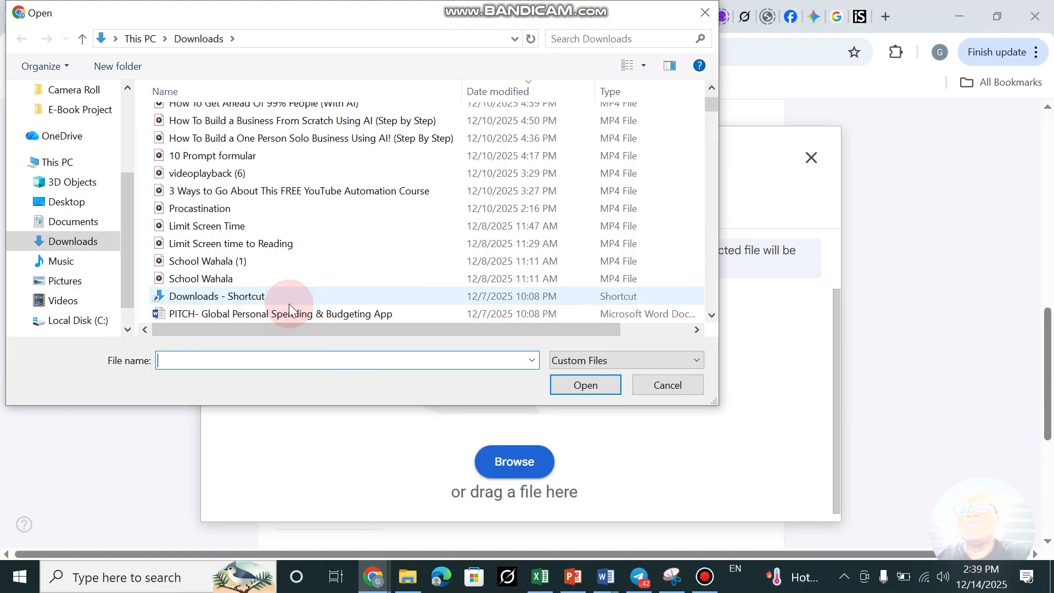
scroll(259, 216, down, 2)
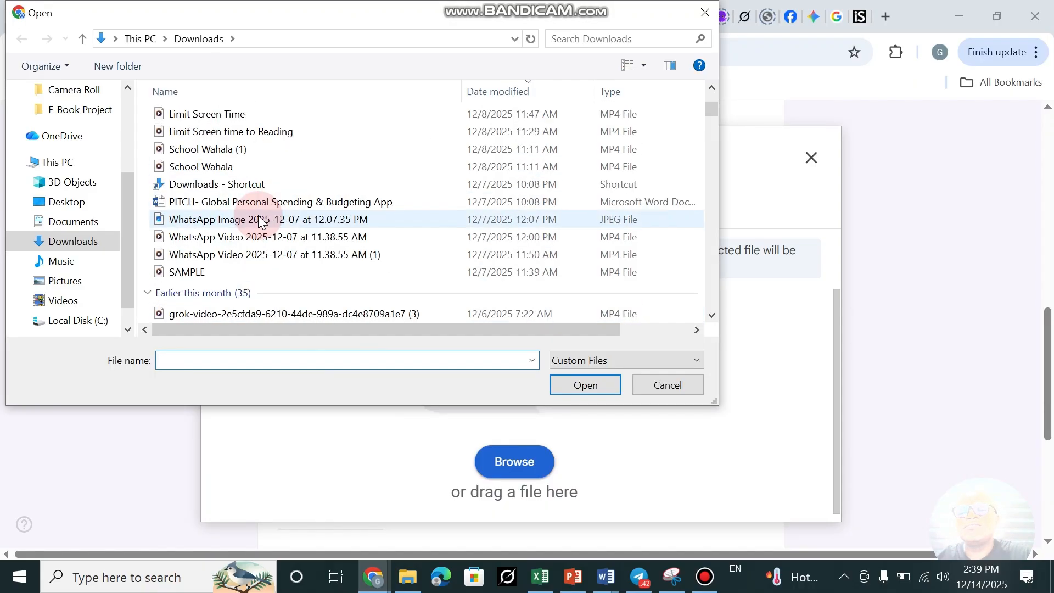
scroll(259, 218, down, 1)
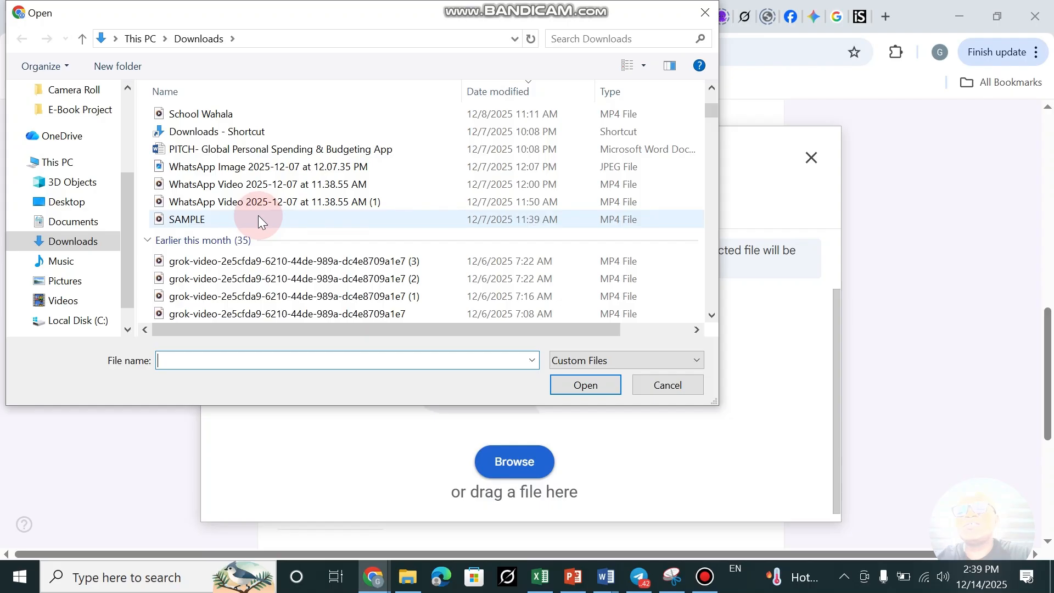
double_click(214, 218)
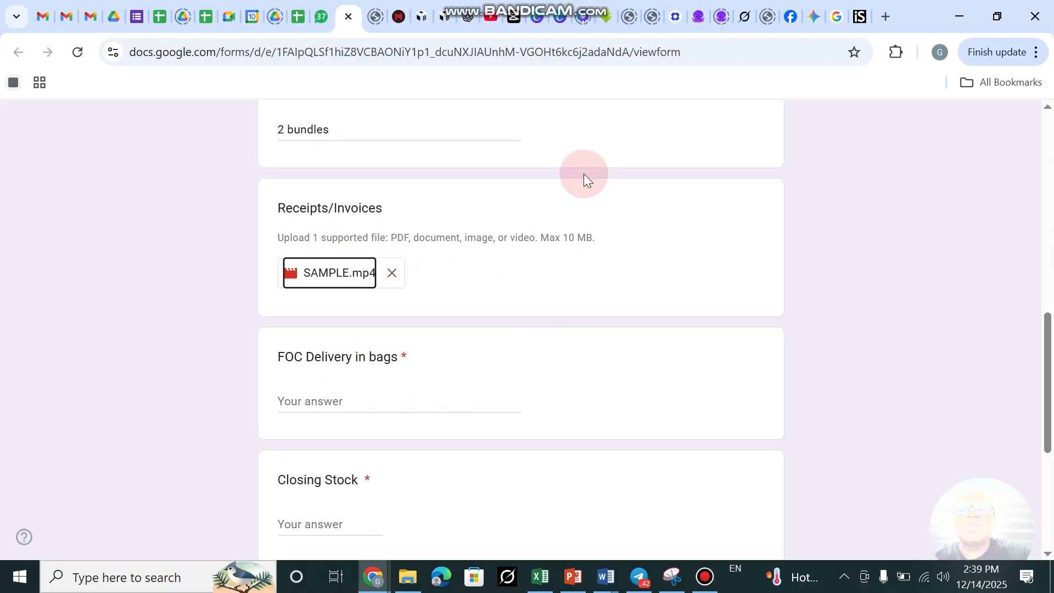
scroll(501, 259, down, 3)
click(307, 245)
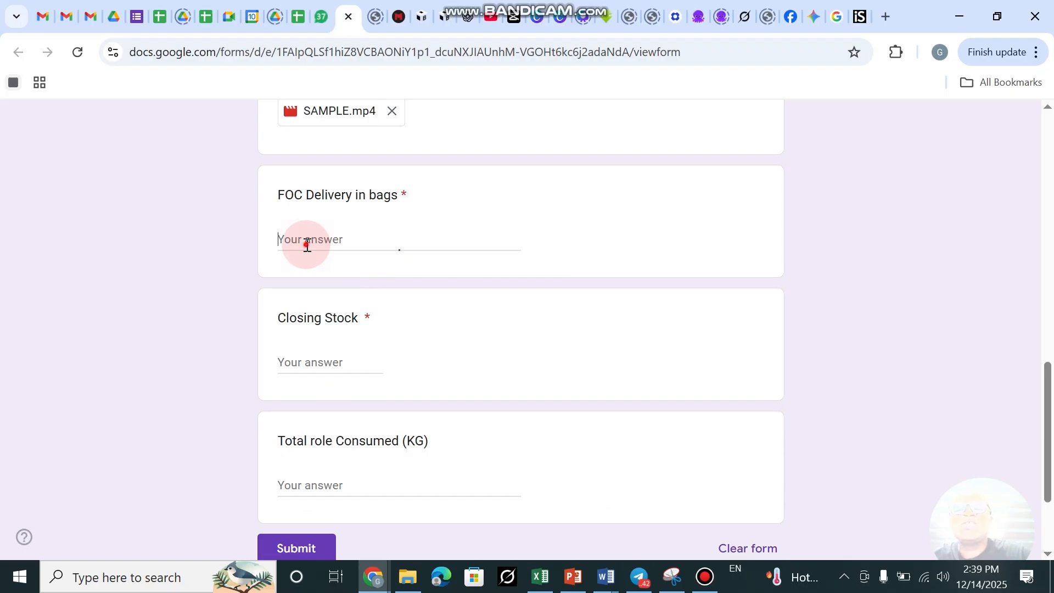
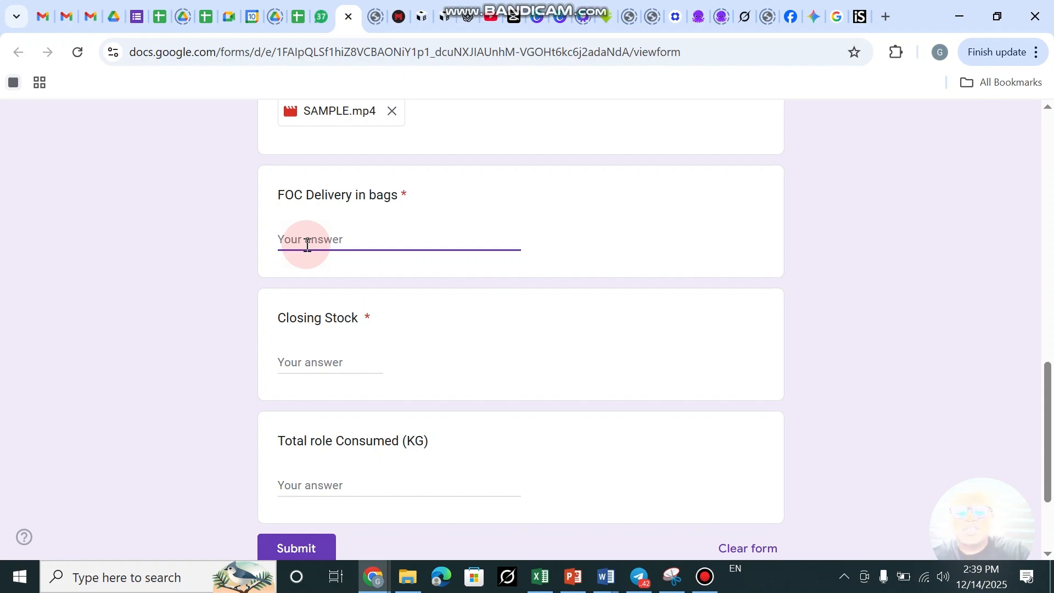
Answer FOC Delivery '6 (2 employees weekly water)', Closing Stock 534 and Total role Consumed 17kg, then submit.
text(6)
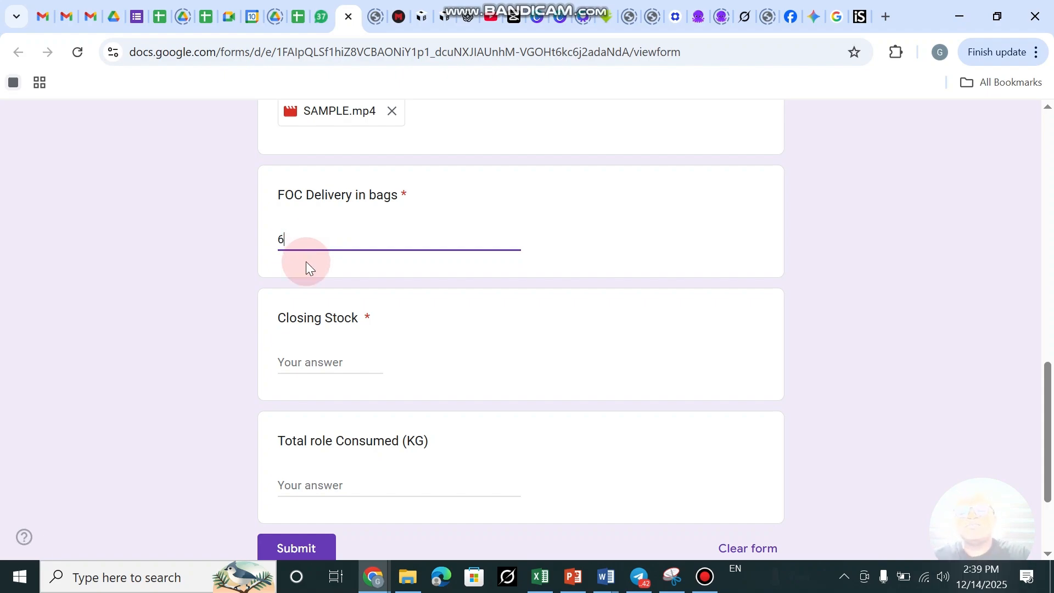
text( ()
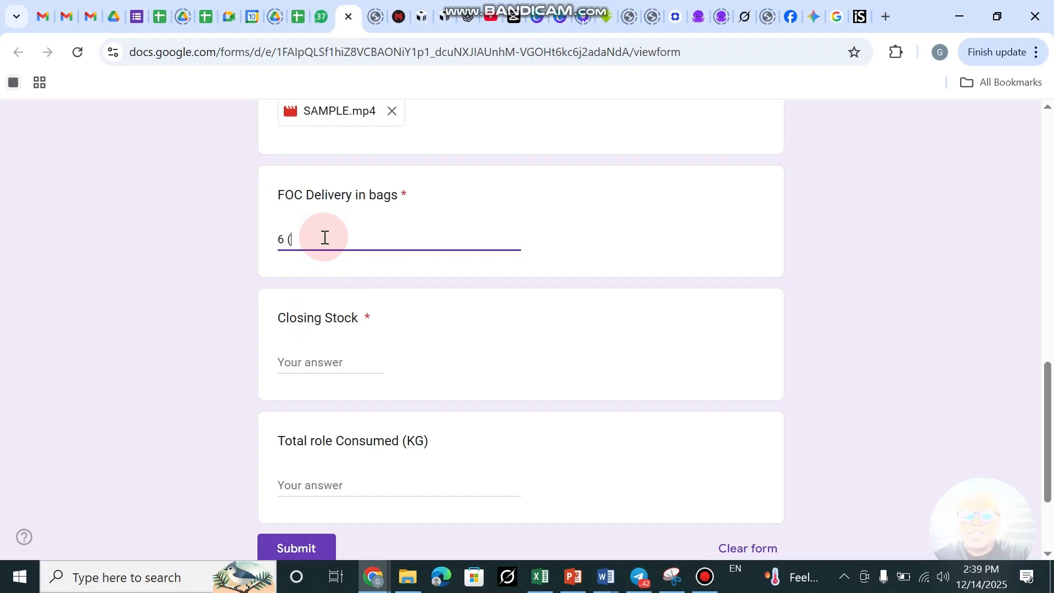
text(2)
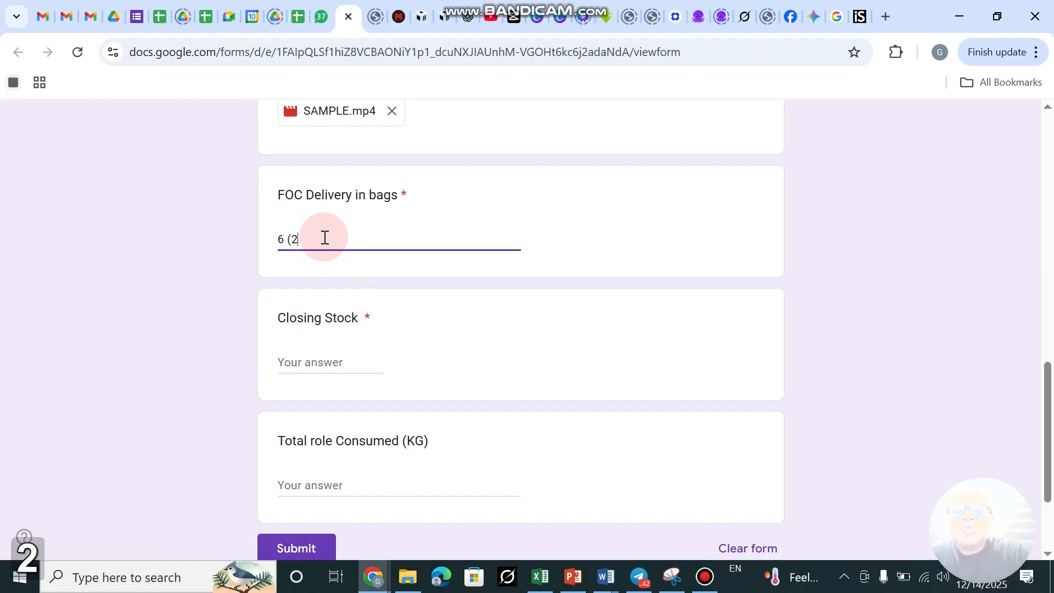
text( em)
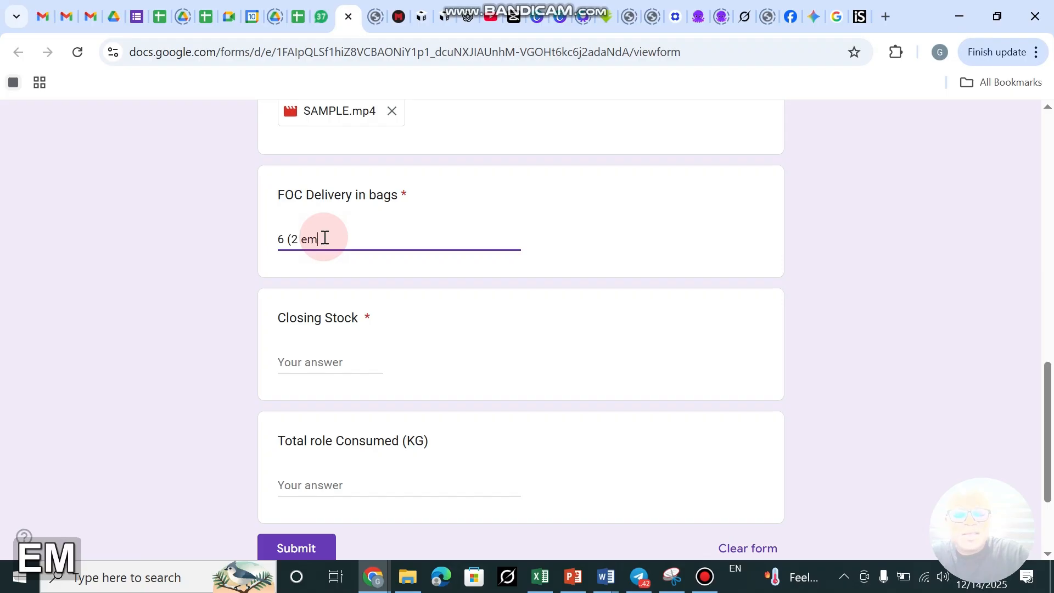
text(ployees)
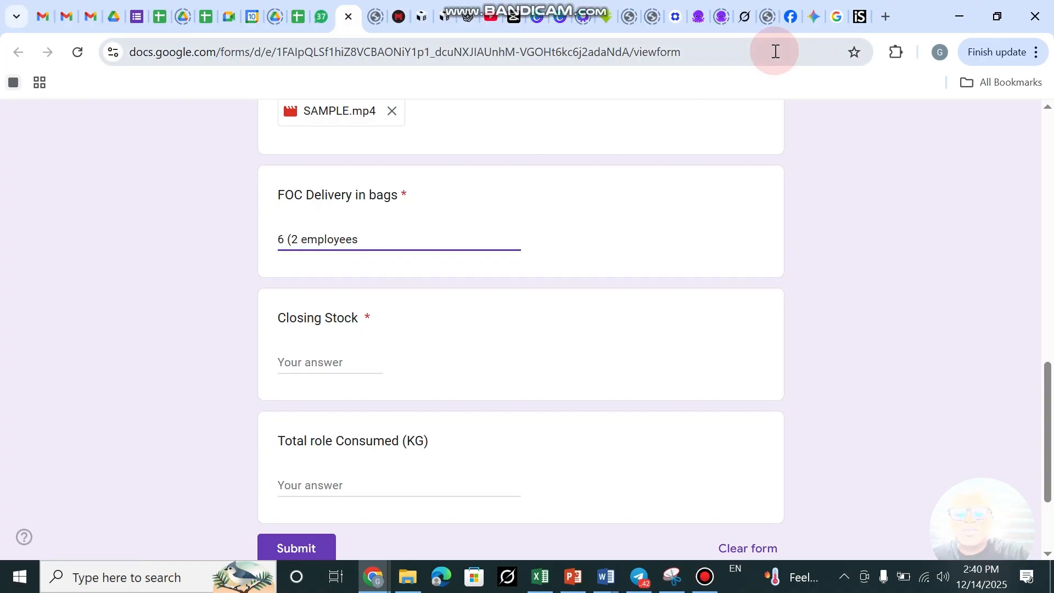
text( weekl)
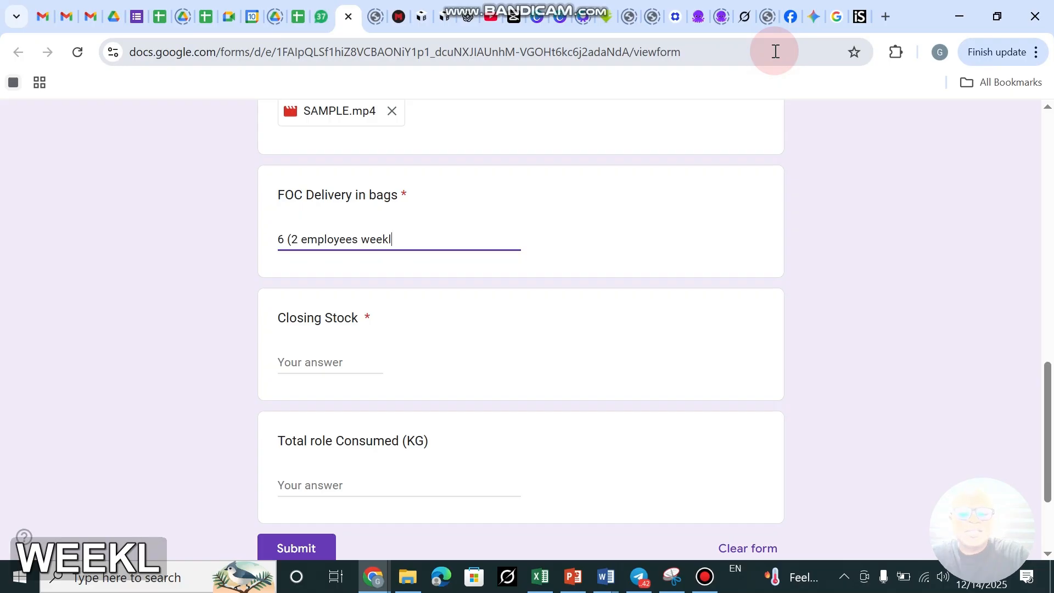
text(y)
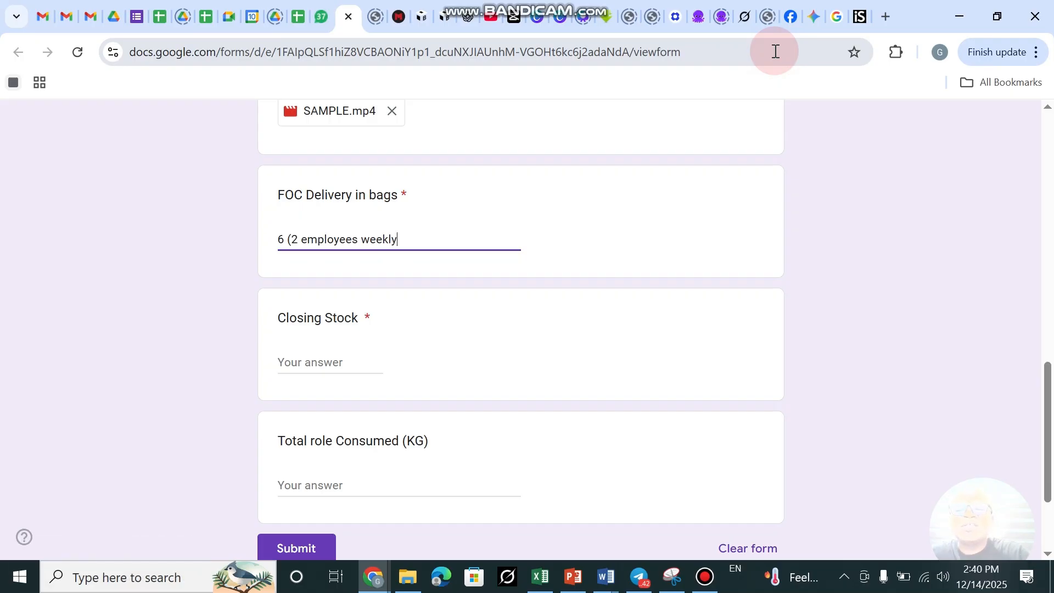
text( water)
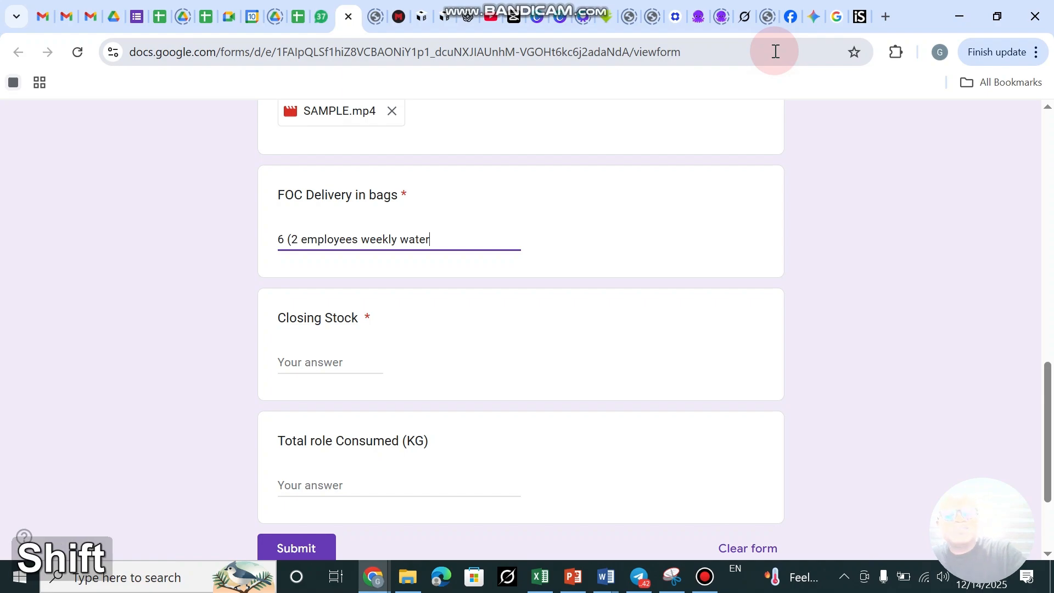
text())
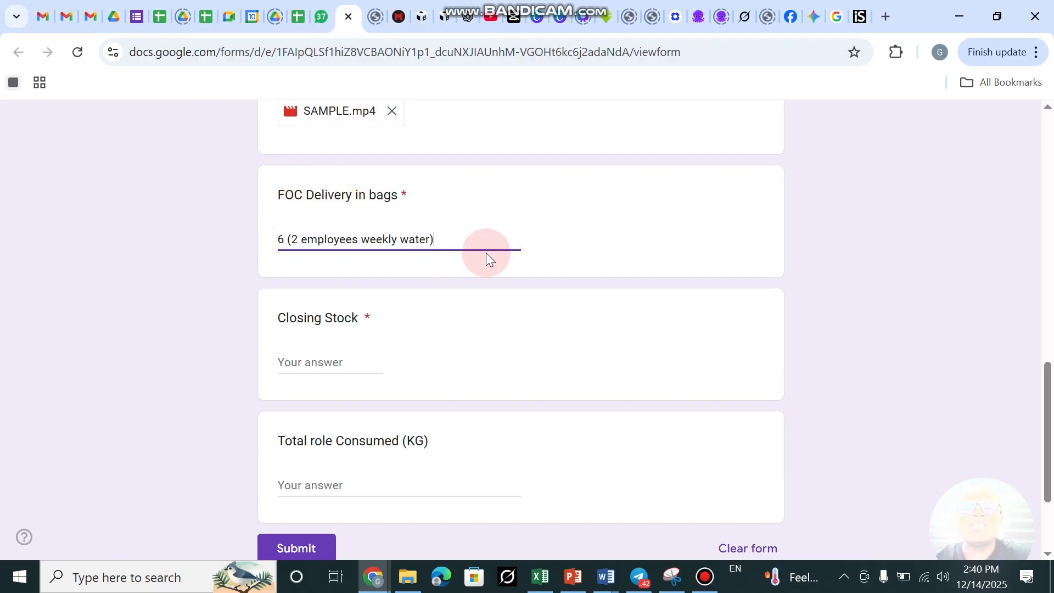
click(284, 364)
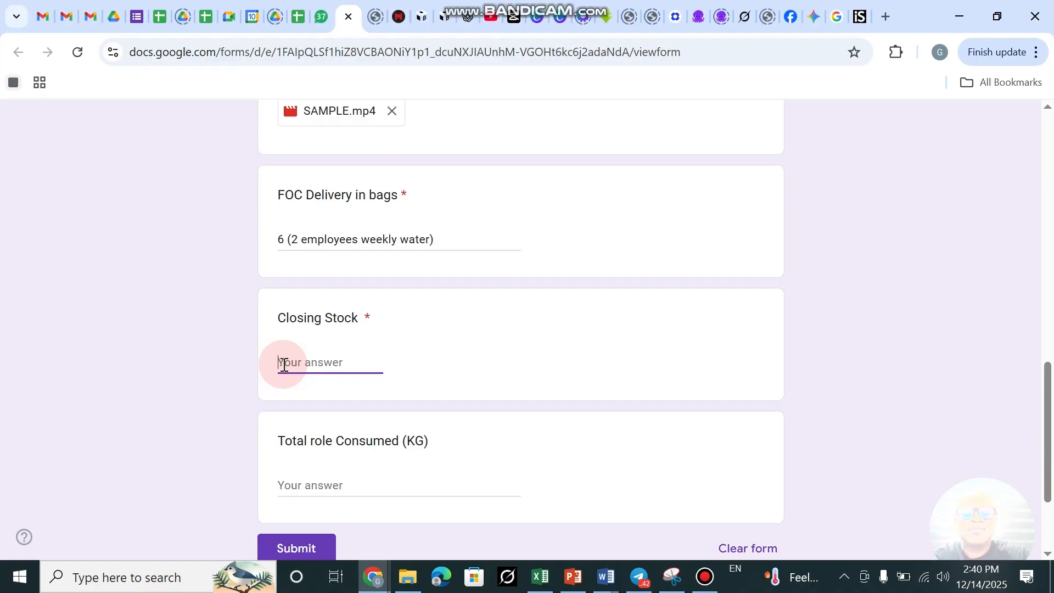
text(534)
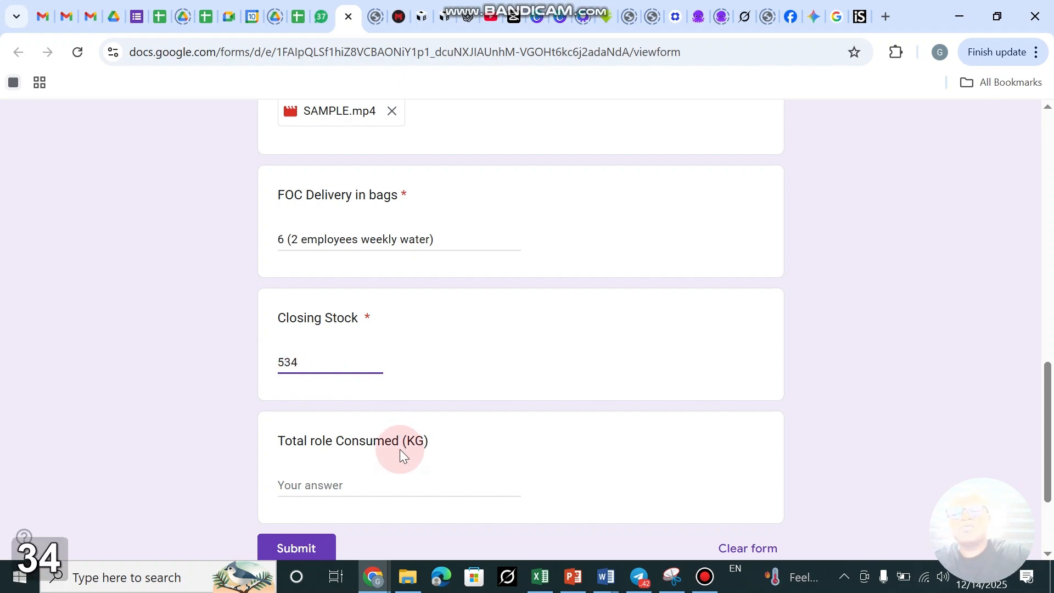
click(313, 485)
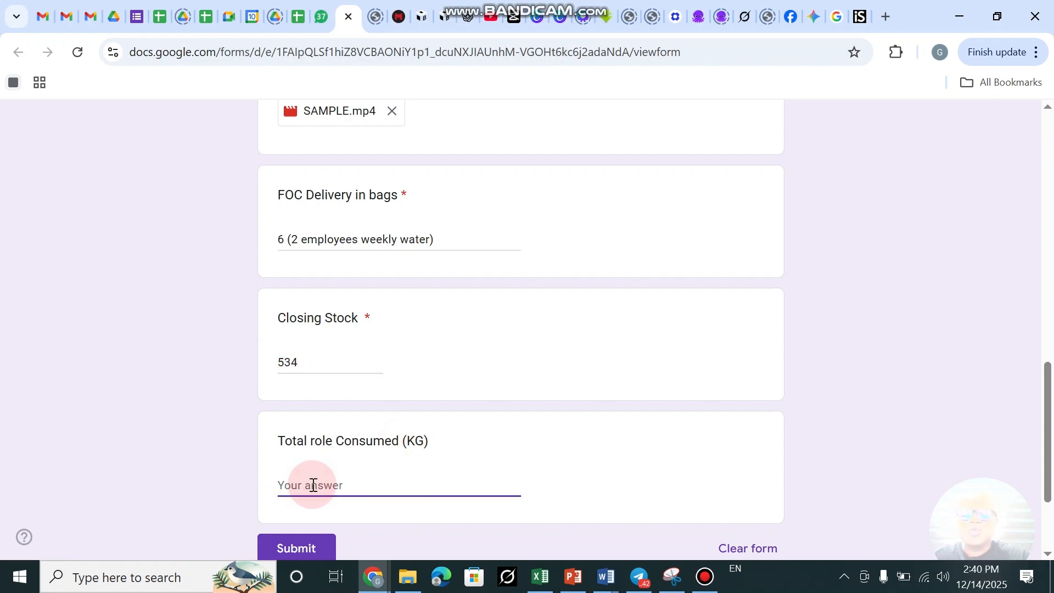
text(17kg)
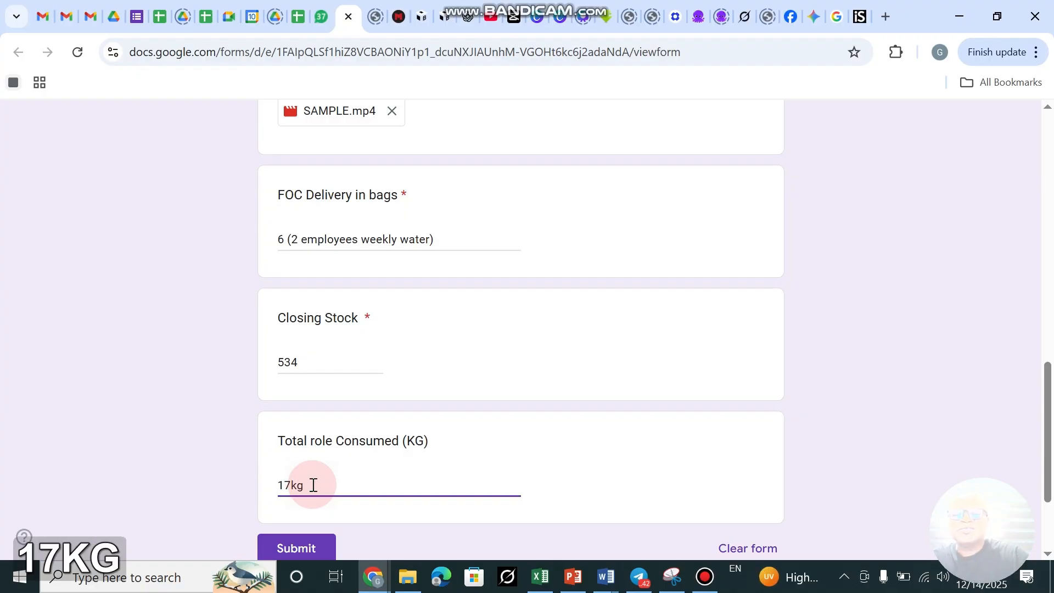
click(320, 547)
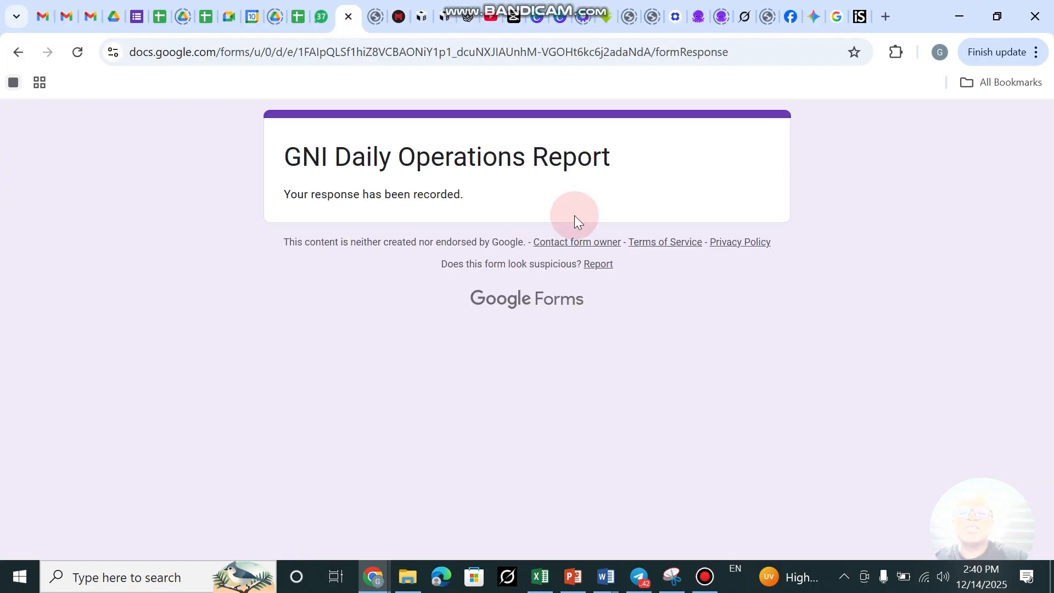
Verify row 2 of the responses sheet shows the submission, including Daily Sales 230, then close it.
click(160, 17)
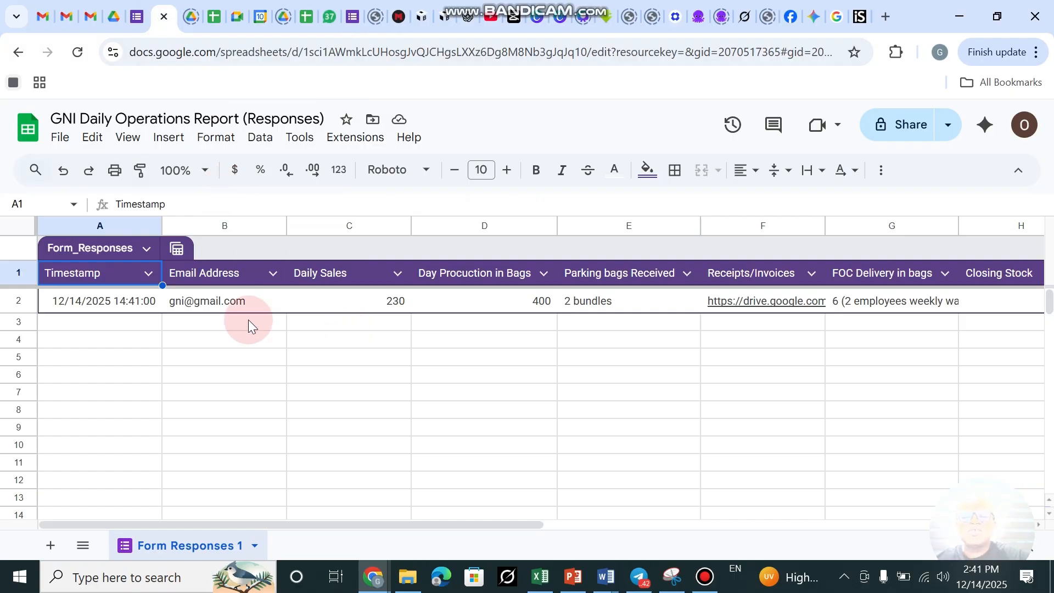
scroll(150, 302, right, 1)
scroll(7, 341, right, 10)
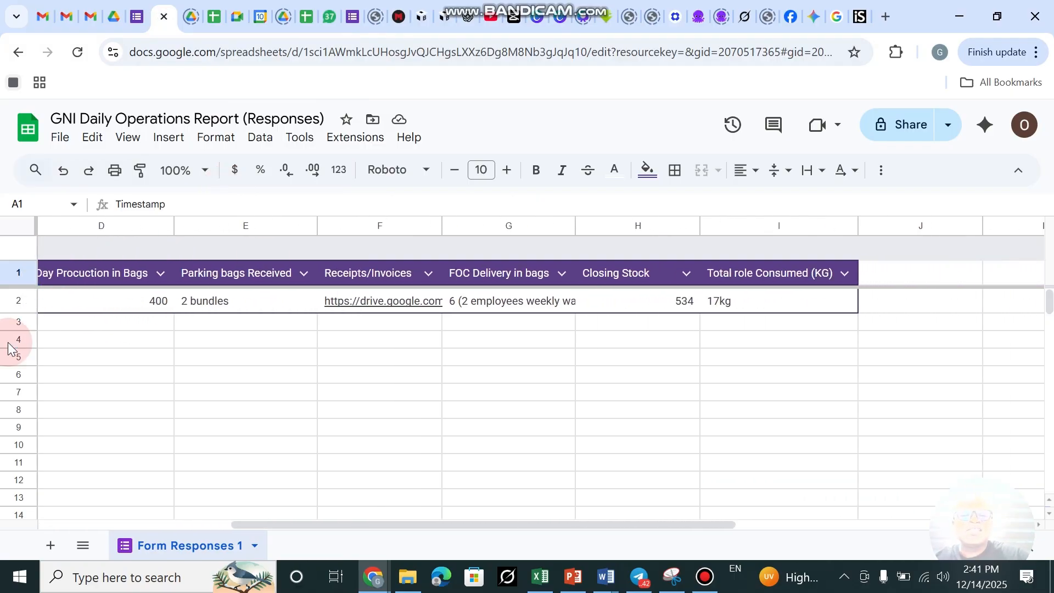
scroll(7, 342, down, 1)
scroll(8, 341, left, 8)
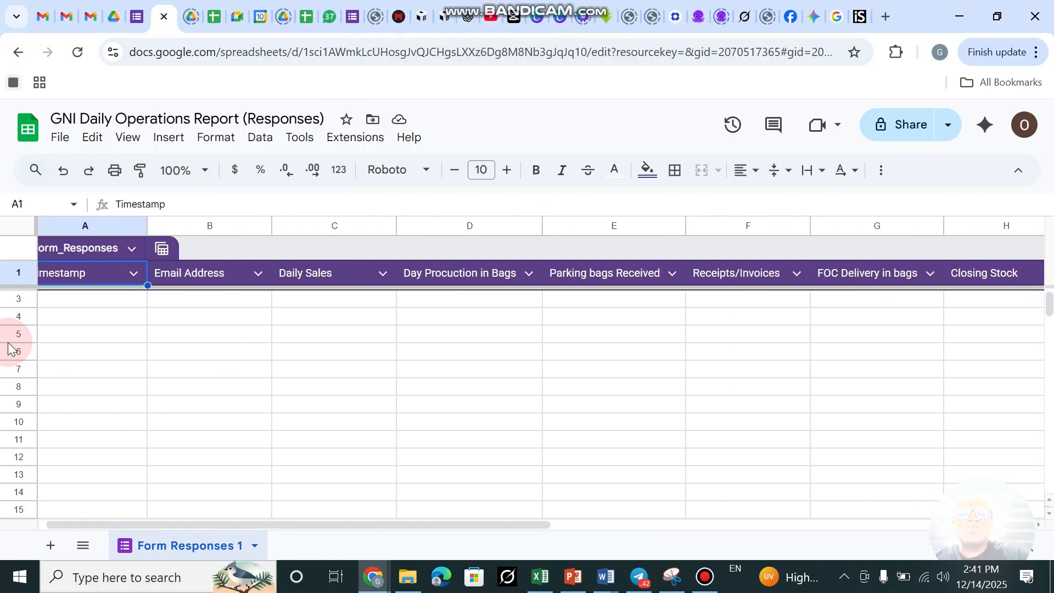
scroll(180, 376, up, 1)
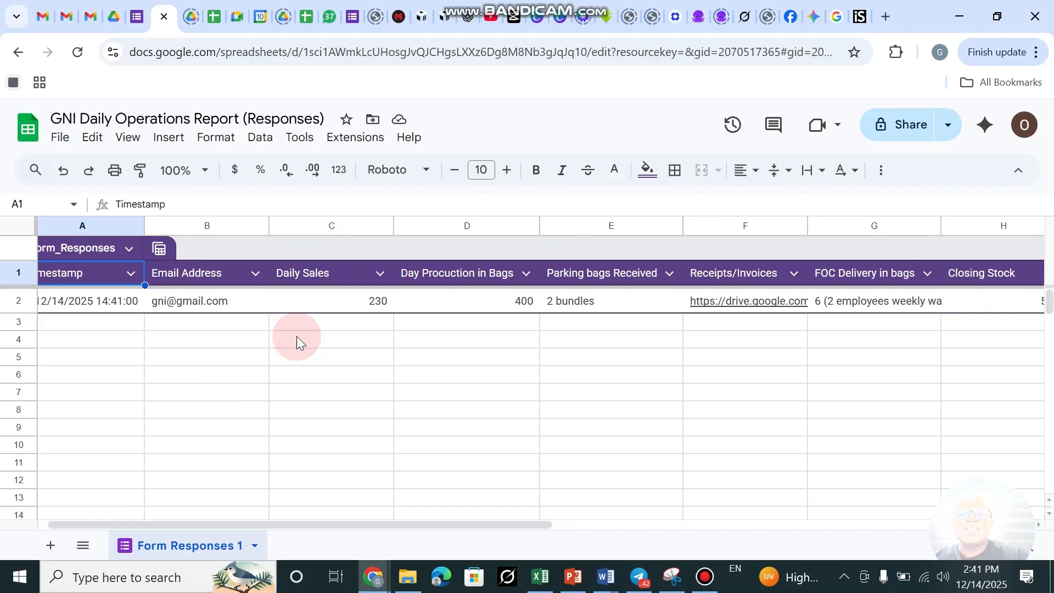
click(319, 304)
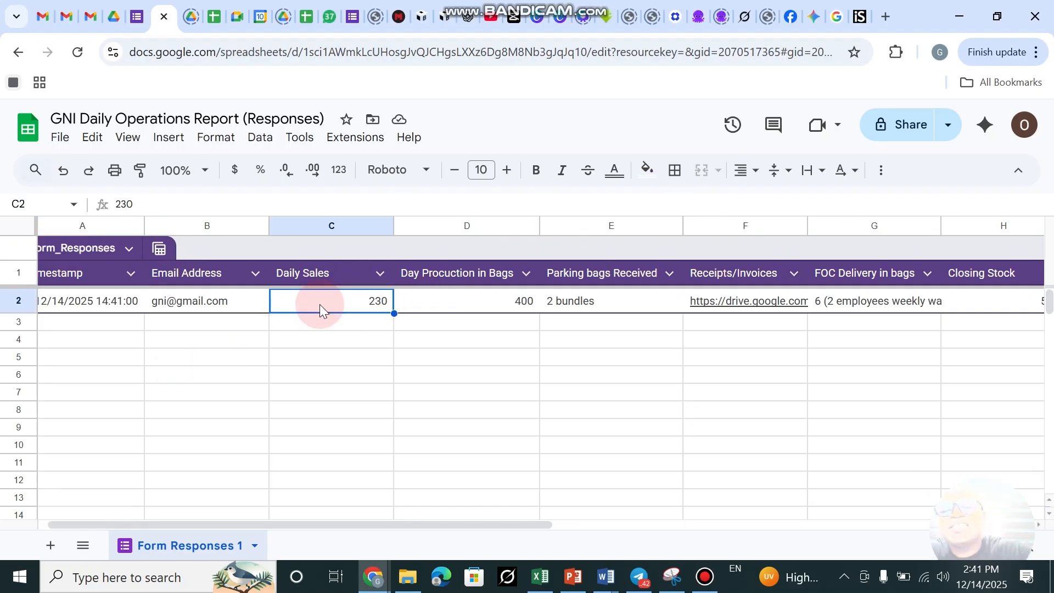
click(164, 19)
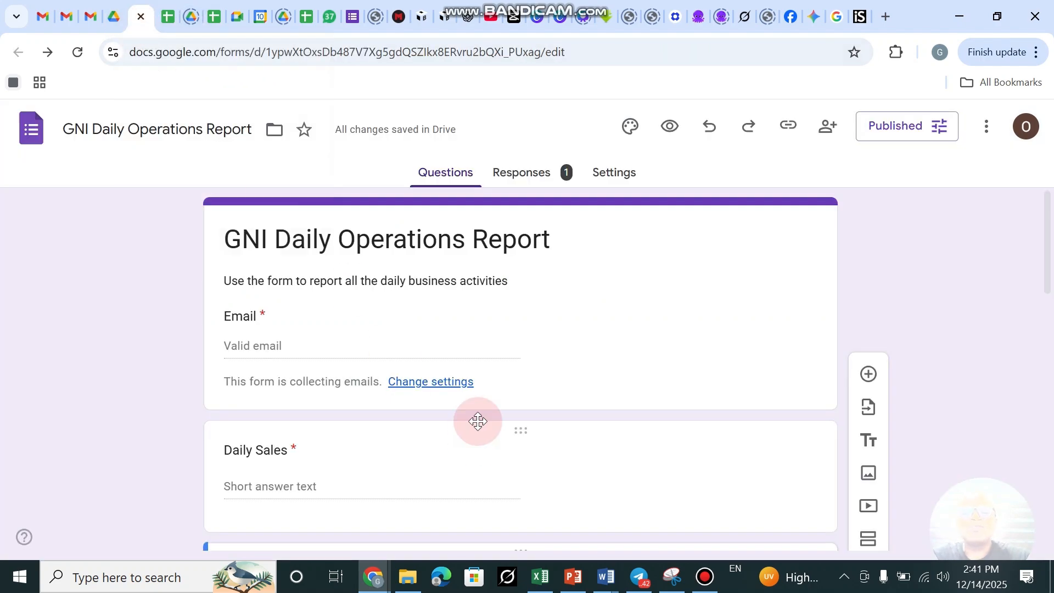
Add a 'Cash Received' question after Total role Consumed.
scroll(513, 327, down, 10)
scroll(512, 327, down, 5)
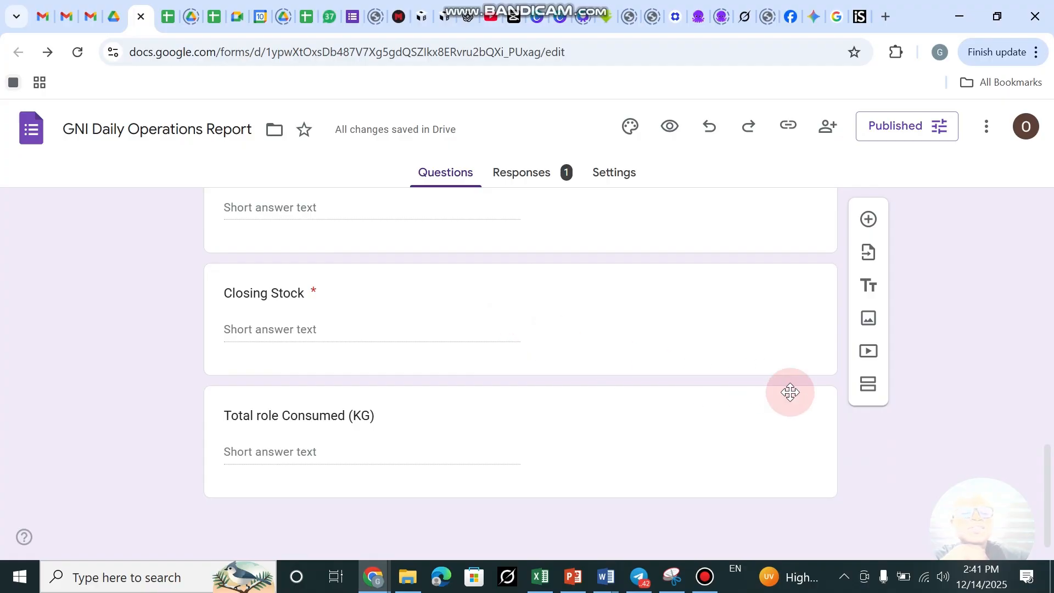
click(380, 442)
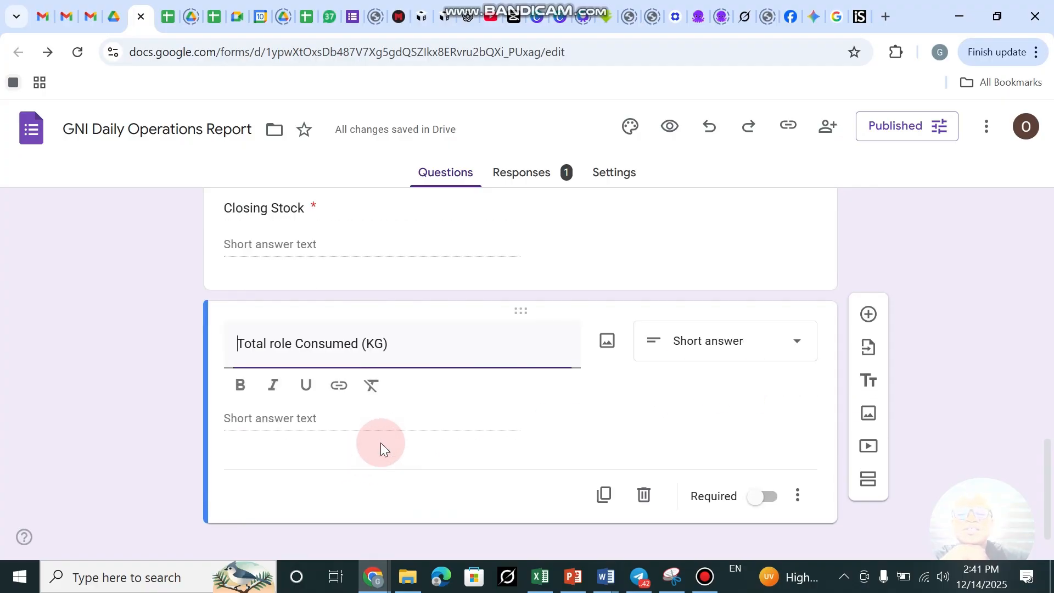
click(859, 324)
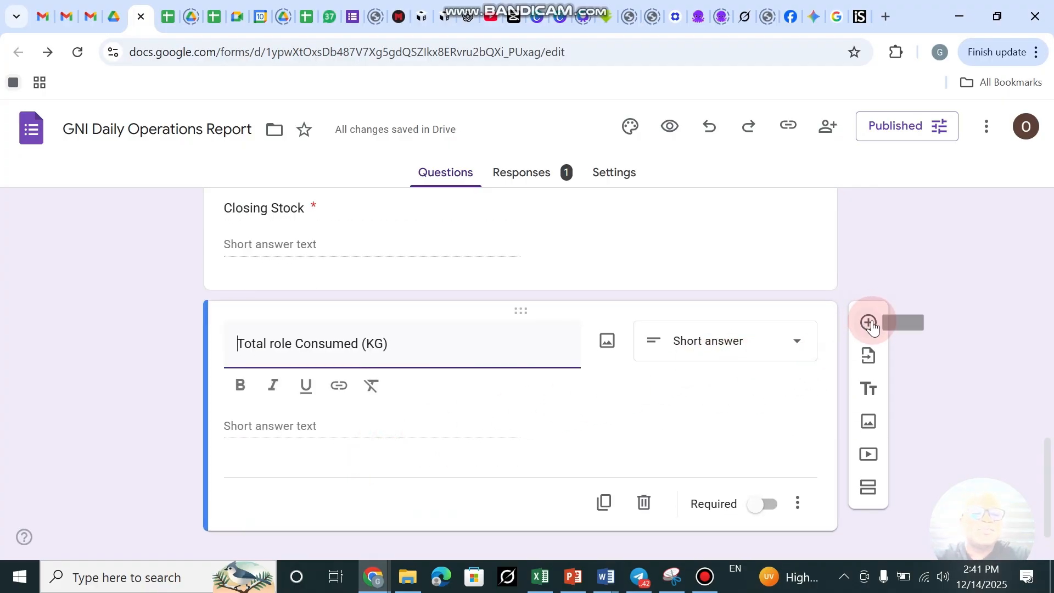
click(278, 325)
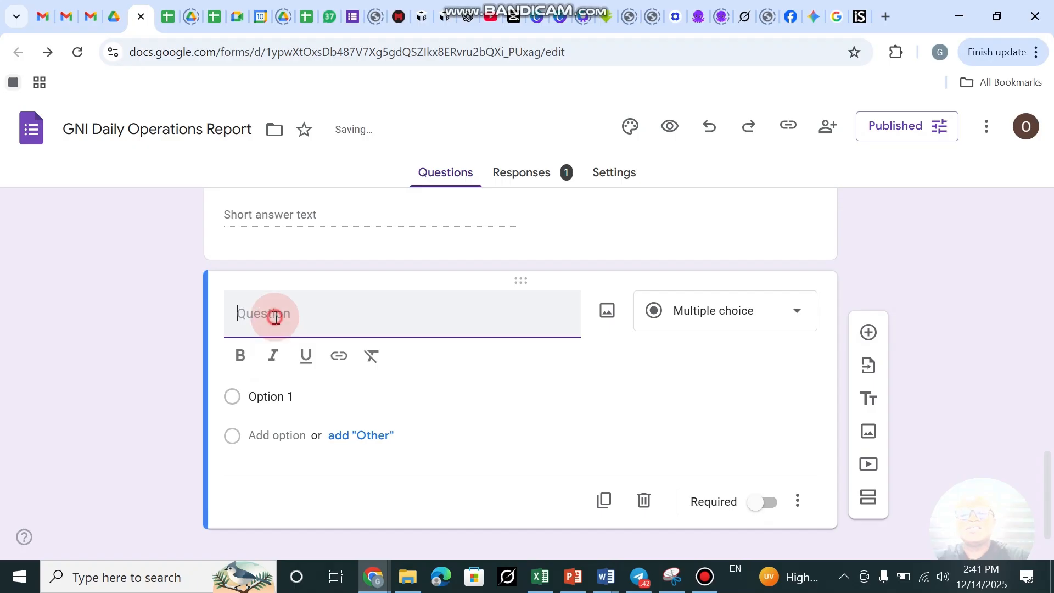
key(shift)
text(Ca)
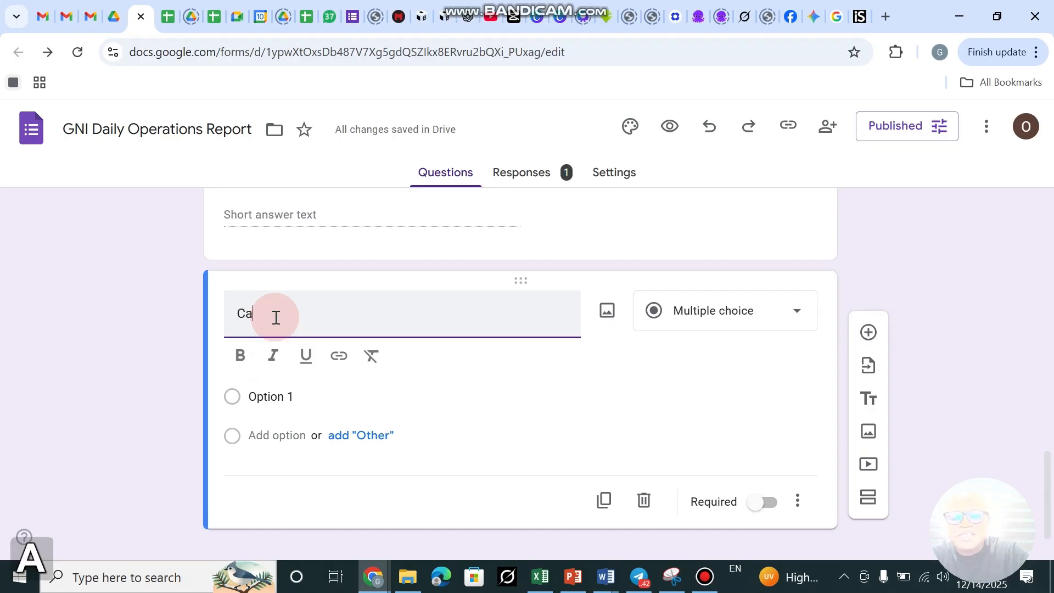
text(sh R)
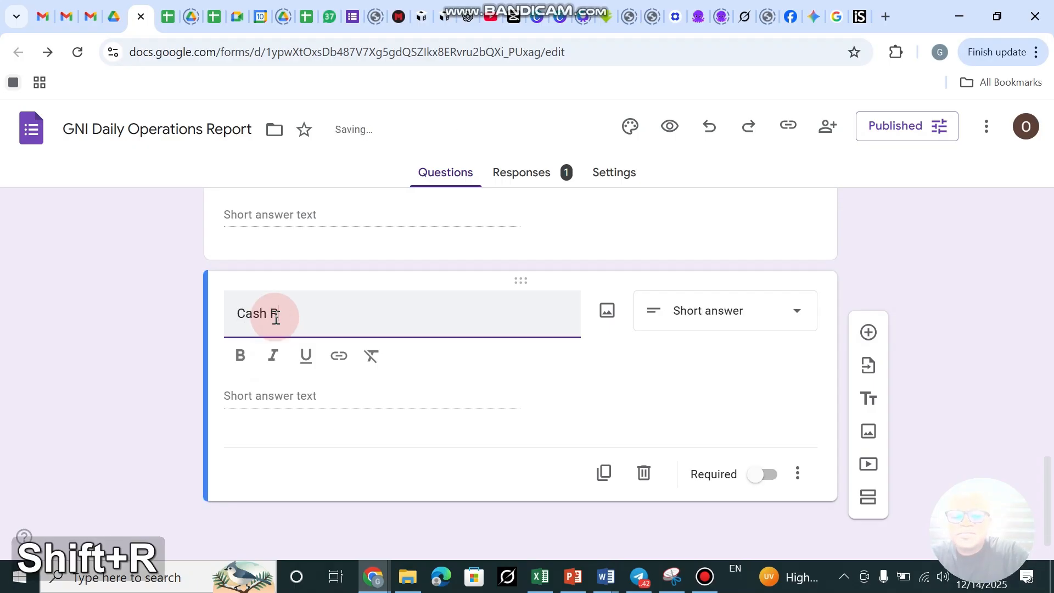
text(eceived)
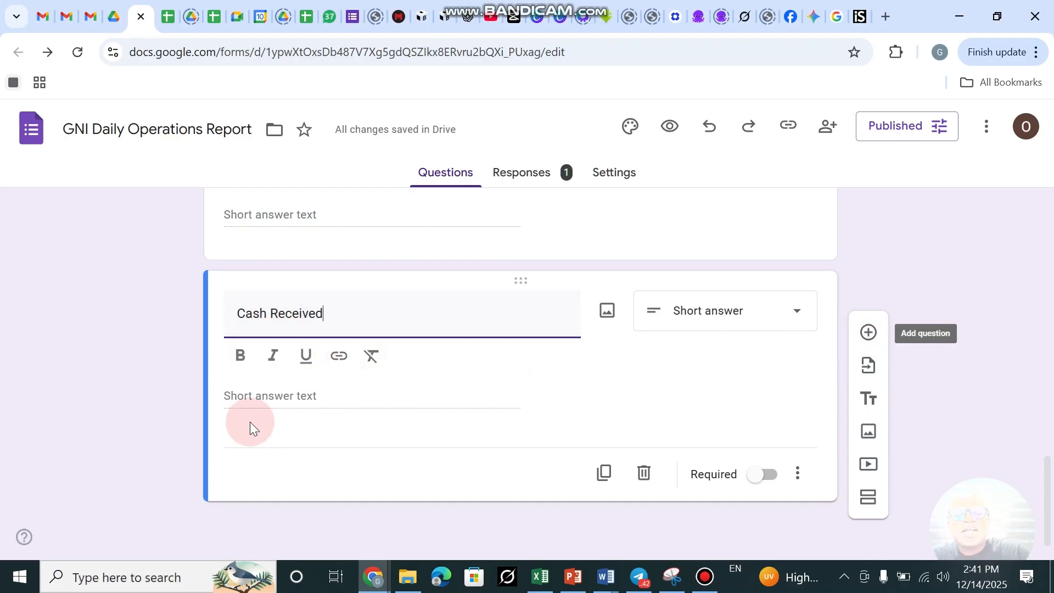
Add a short-answer 'Total Transfered' question below Cash Received.
click(868, 331)
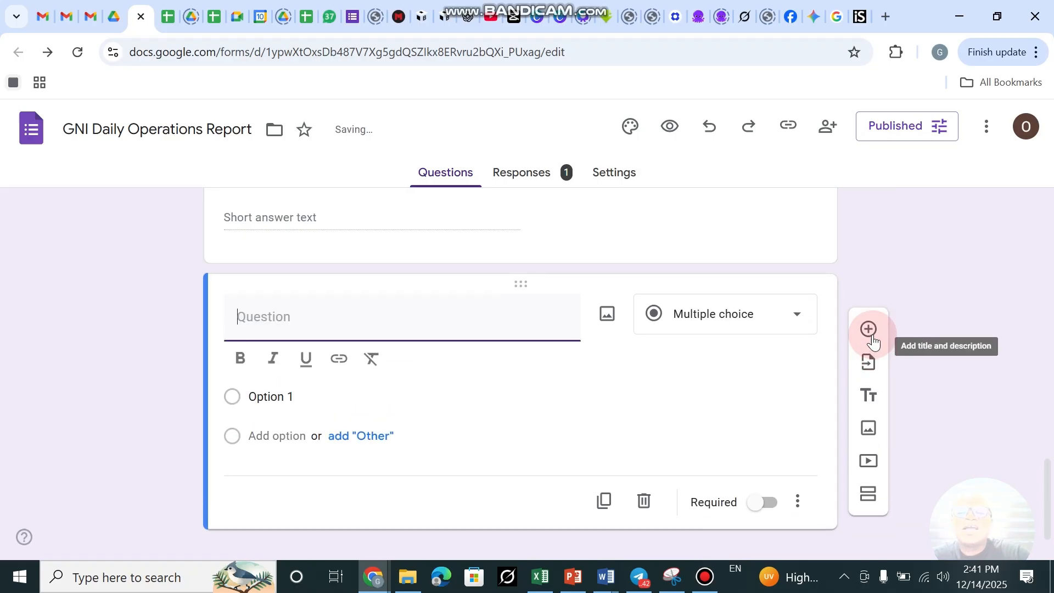
text(T)
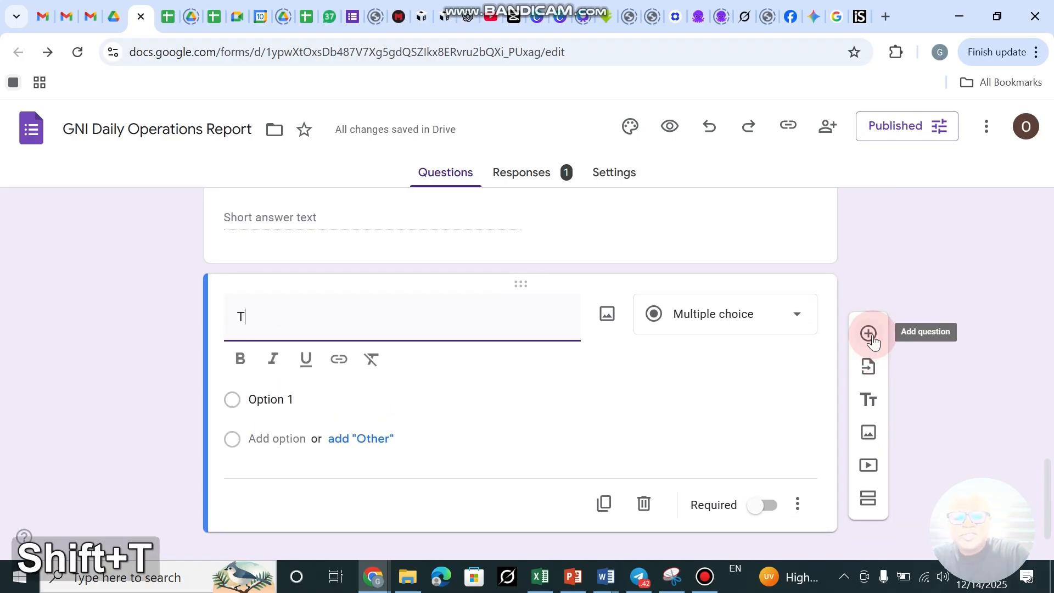
text(otal )
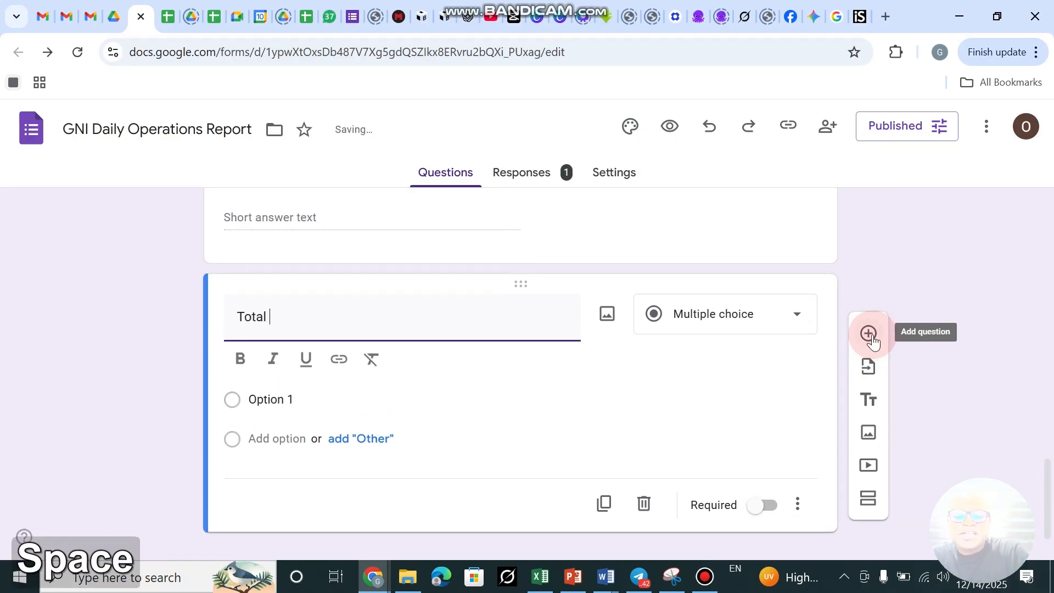
text(Transfered)
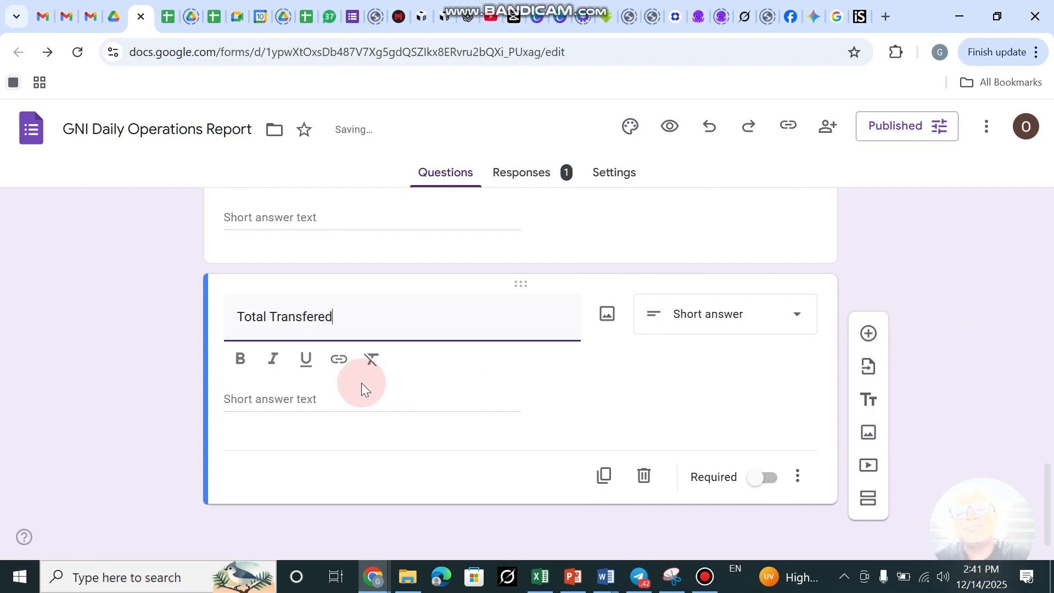
scroll(365, 352, up, 3)
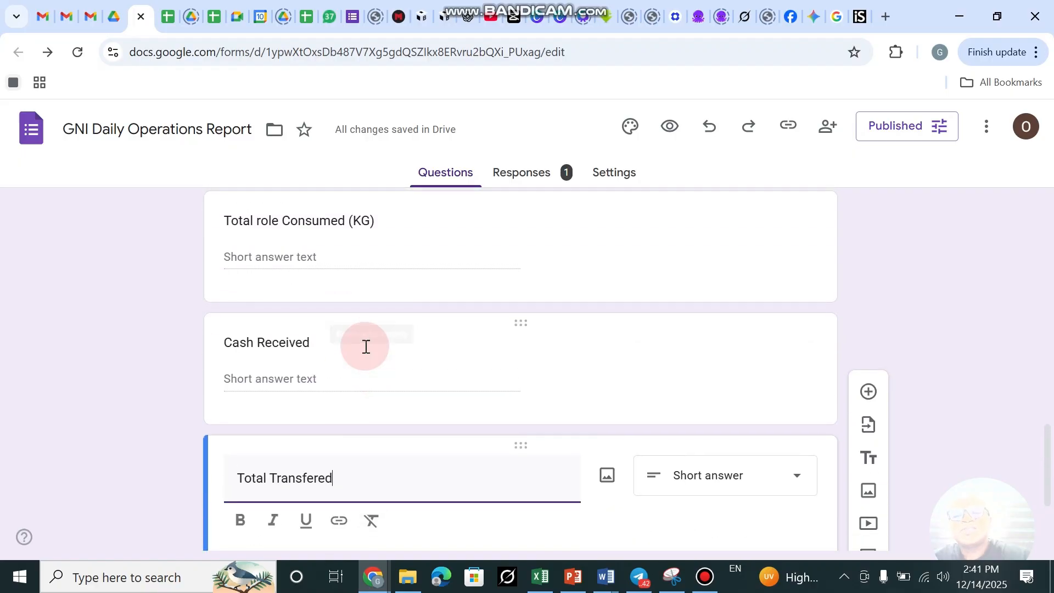
Rename the Cash Received question to 'Total sales Value'.
click(283, 344)
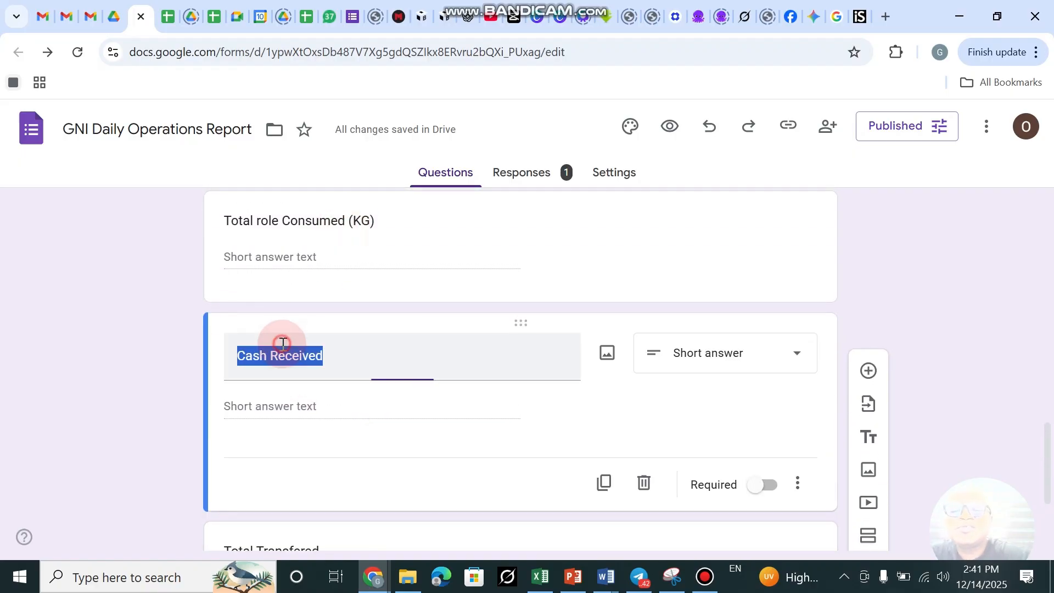
text(Total)
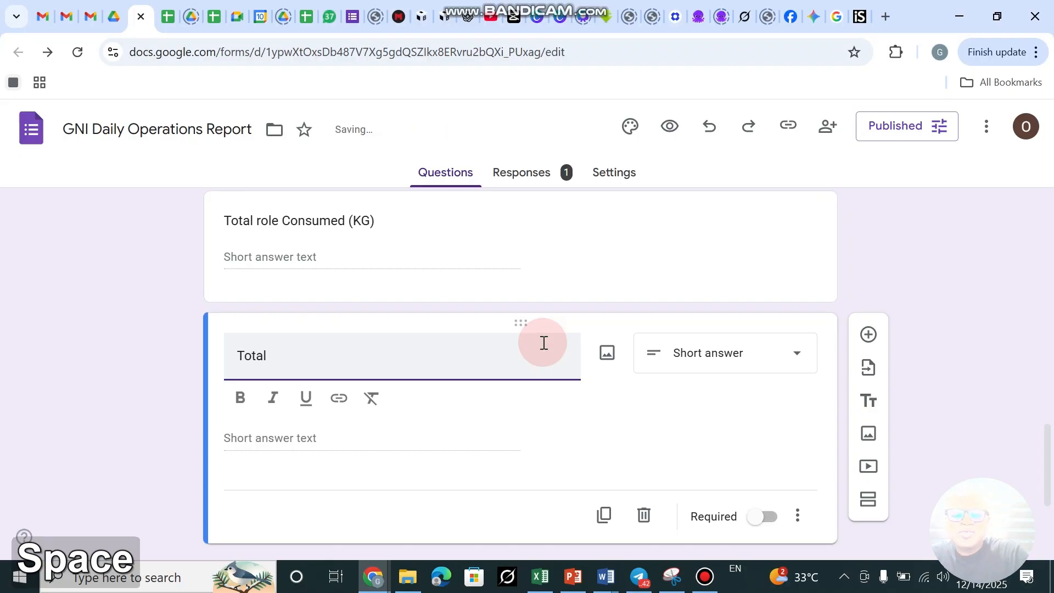
text(sakes)
key(BackSpace)
key(BackSpace)
key(BackSpace)
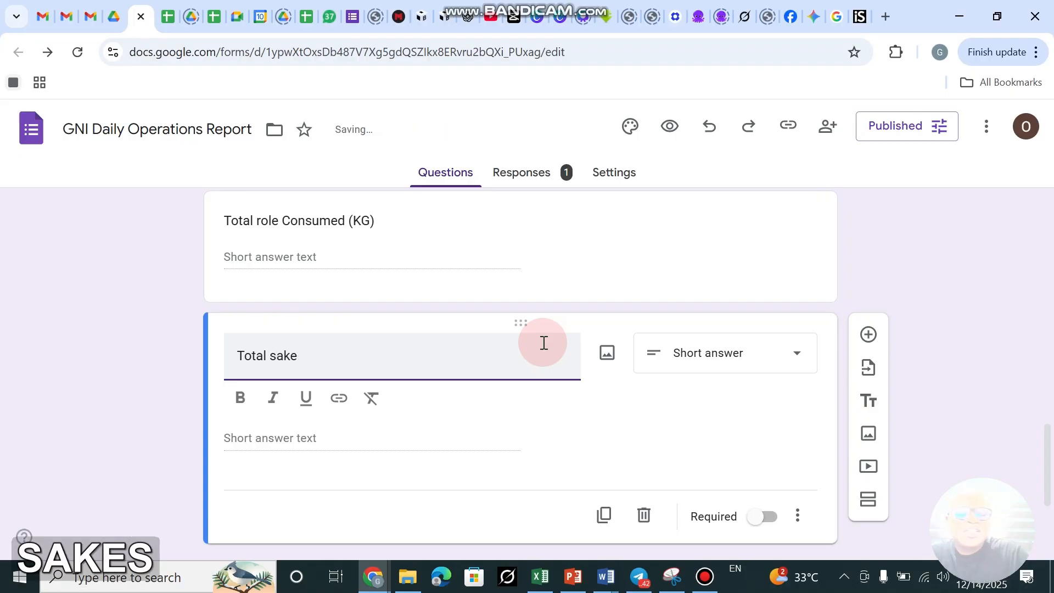
text(les)
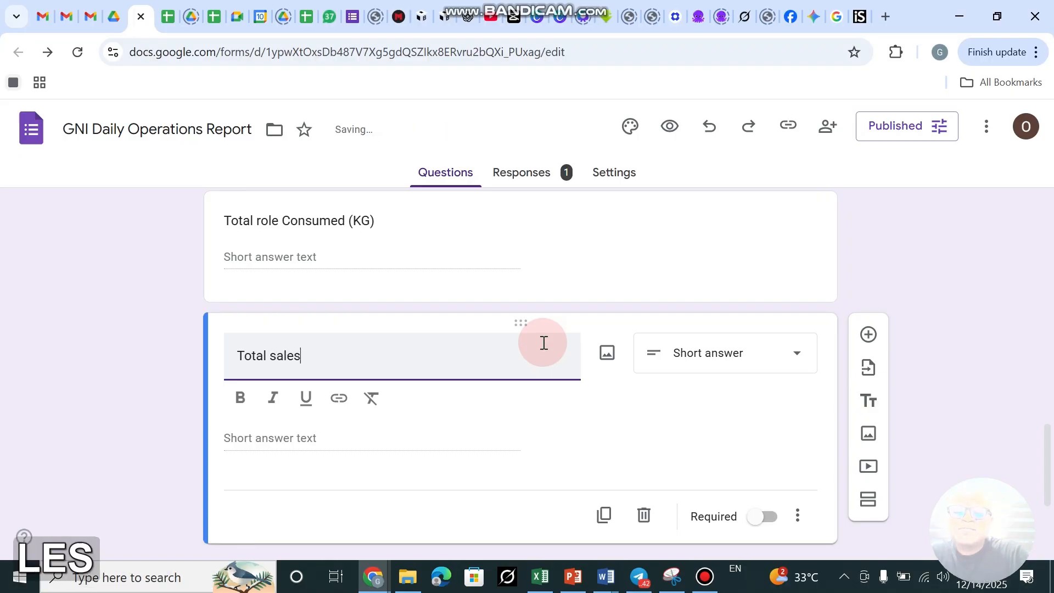
text( Valu)
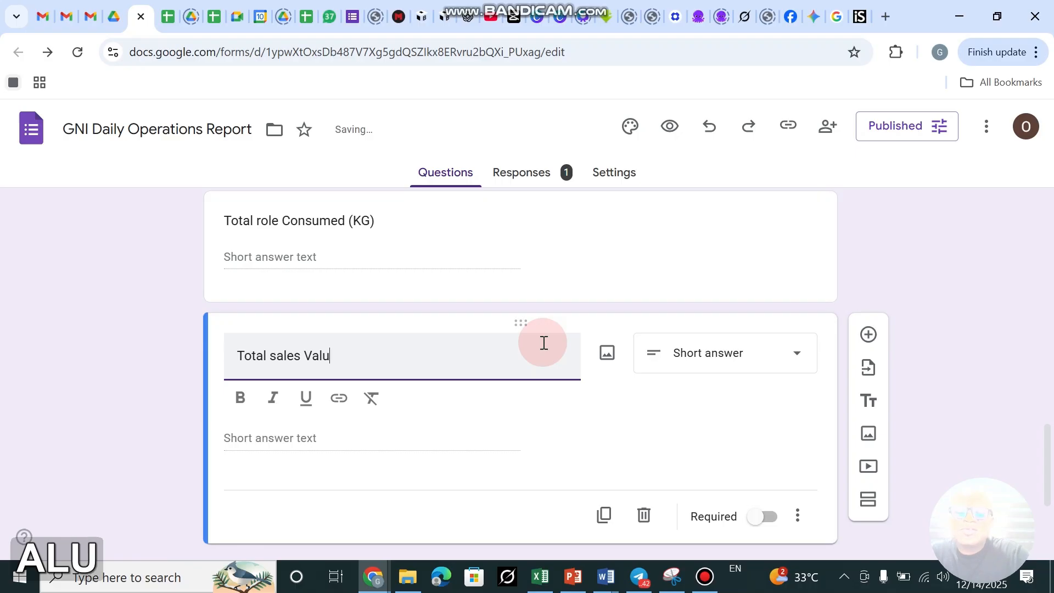
text(e)
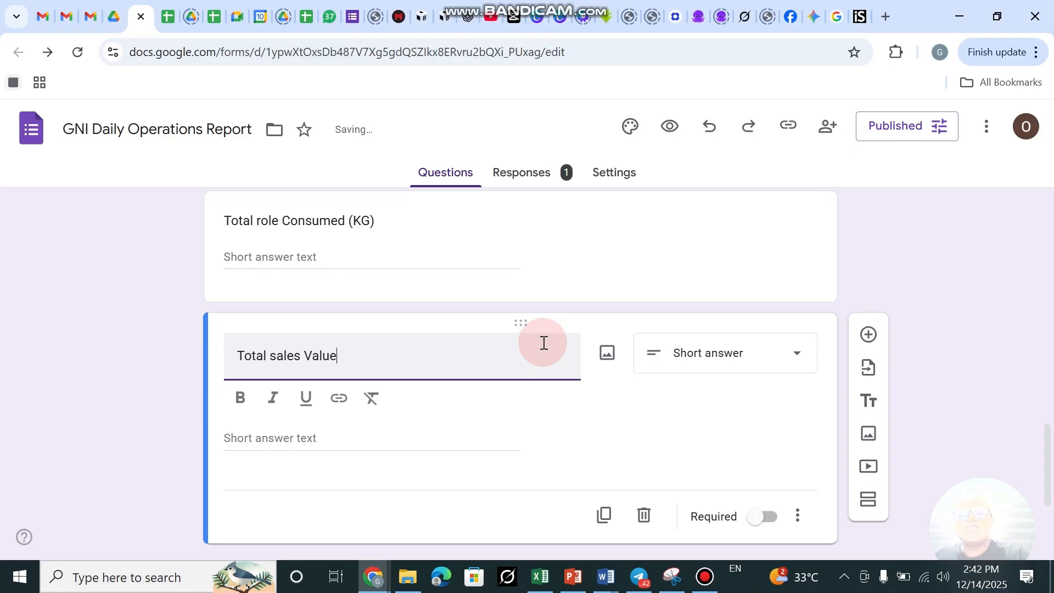
scroll(414, 295, down, 3)
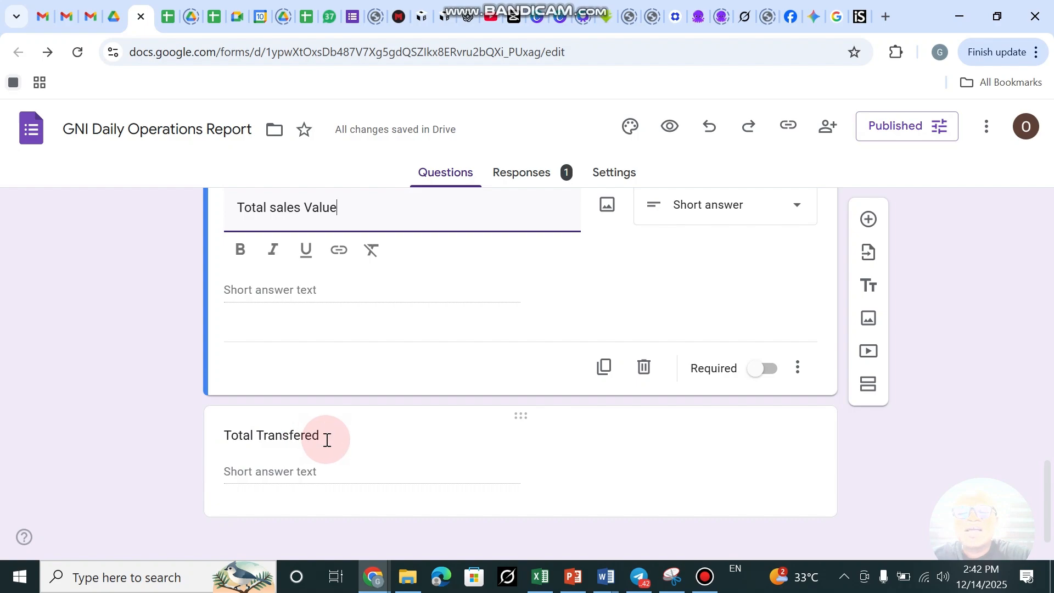
Add a short-answer 'Cash Remitted' question below Total Transfered.
click(436, 433)
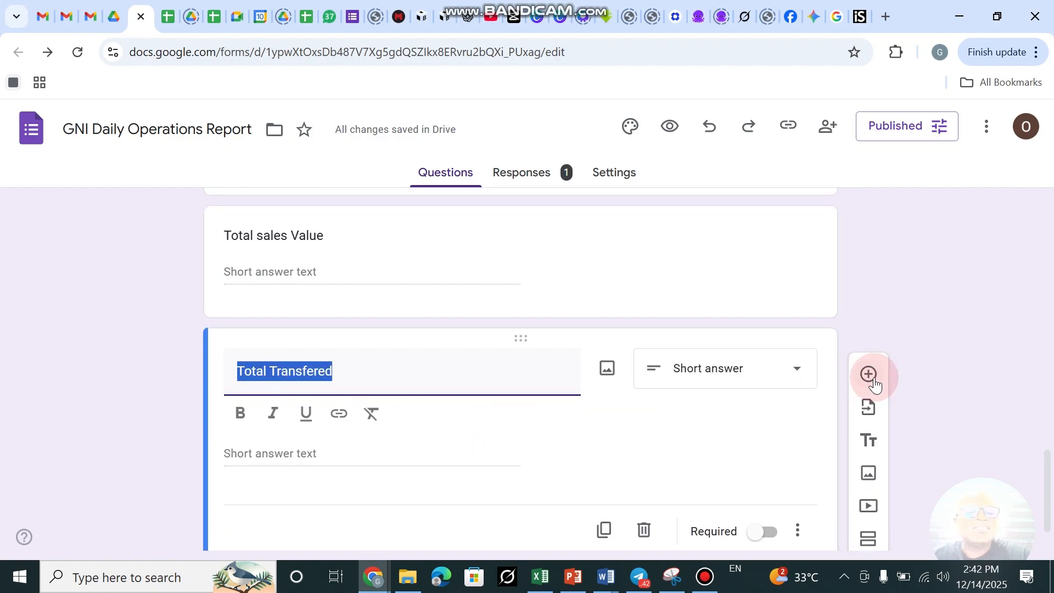
click(873, 376)
text(Cash )
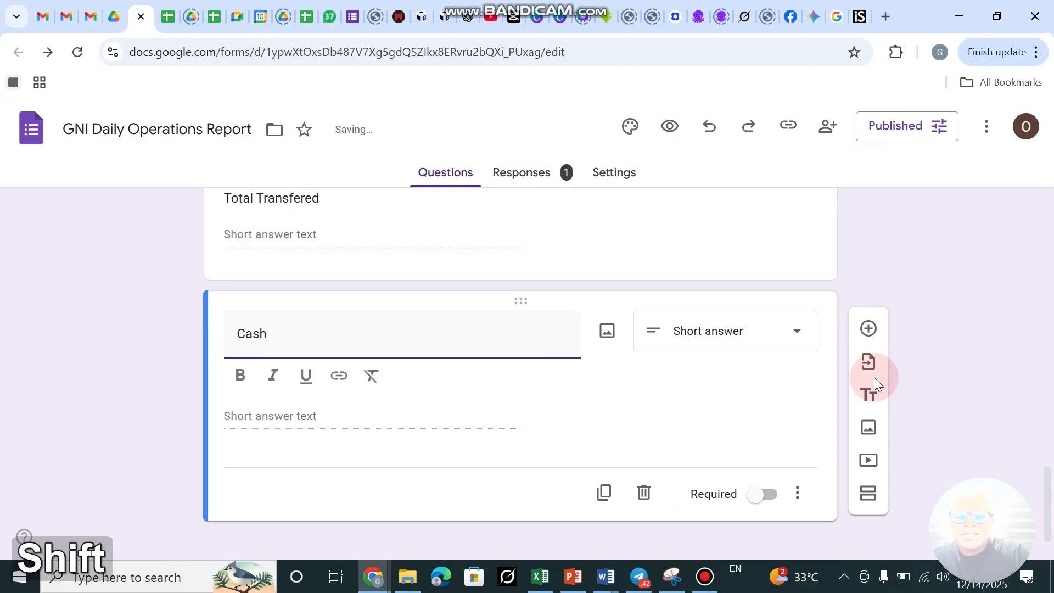
text(Remitted)
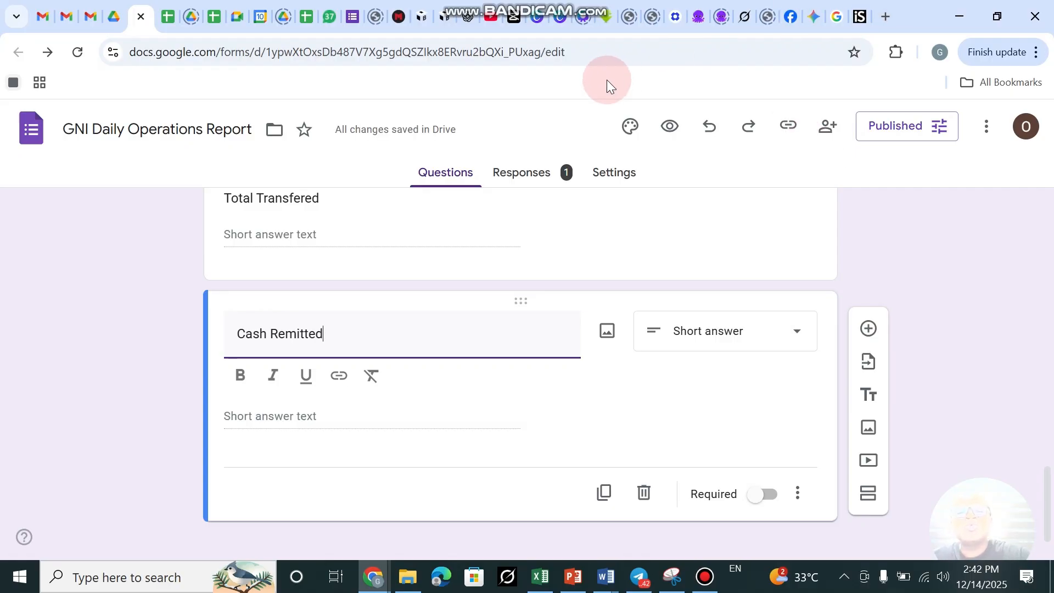
scroll(471, 228, up, 3)
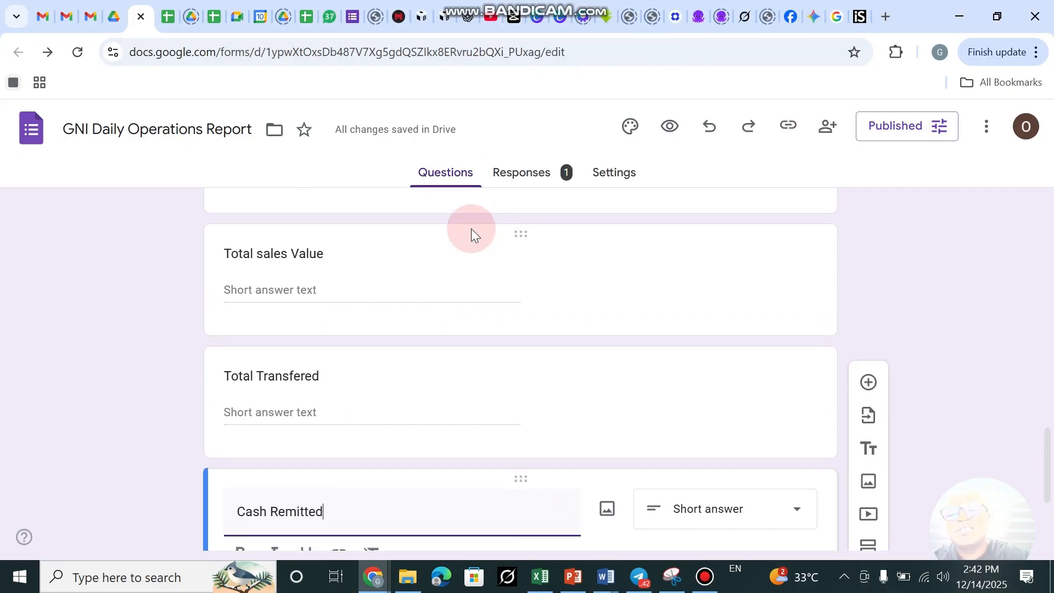
scroll(471, 228, up, 2)
scroll(471, 229, down, 2)
scroll(471, 228, up, 1)
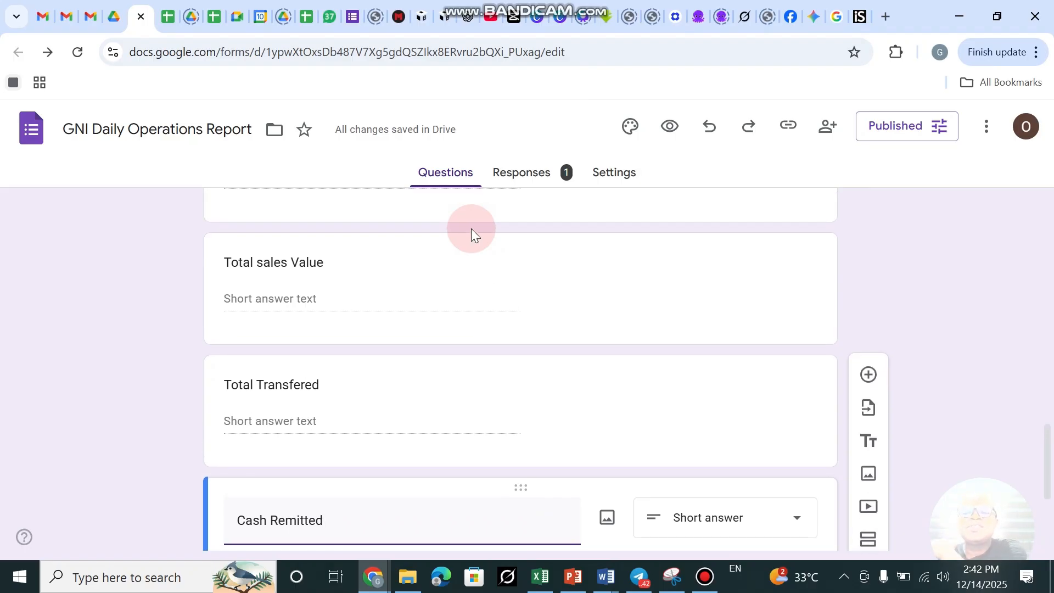
scroll(367, 357, down, 3)
click(370, 357)
click(268, 410)
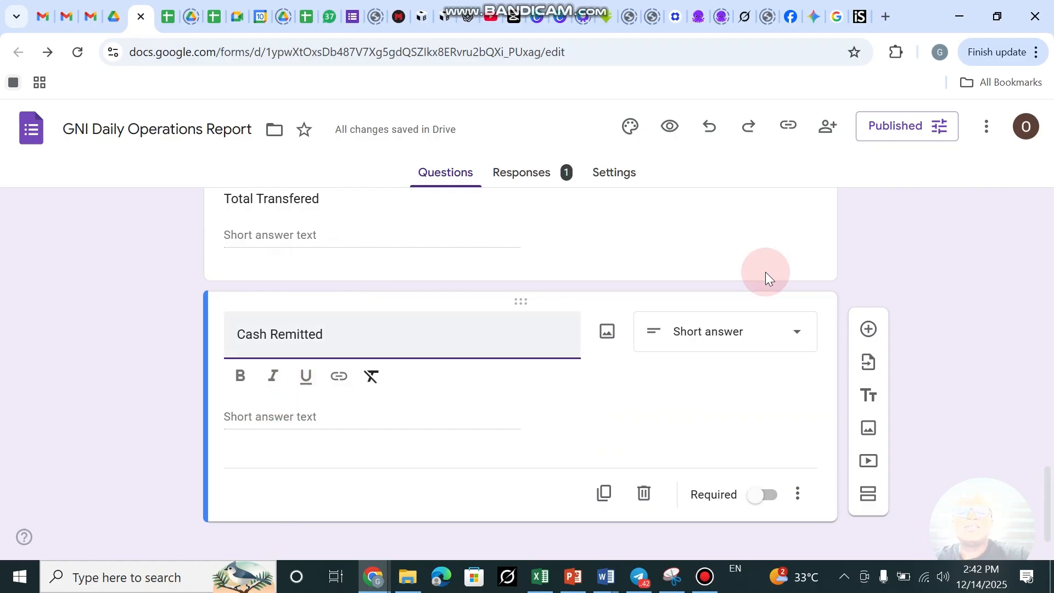
Add a short-answer 'Debt Received' question below Cash Remitted.
click(868, 329)
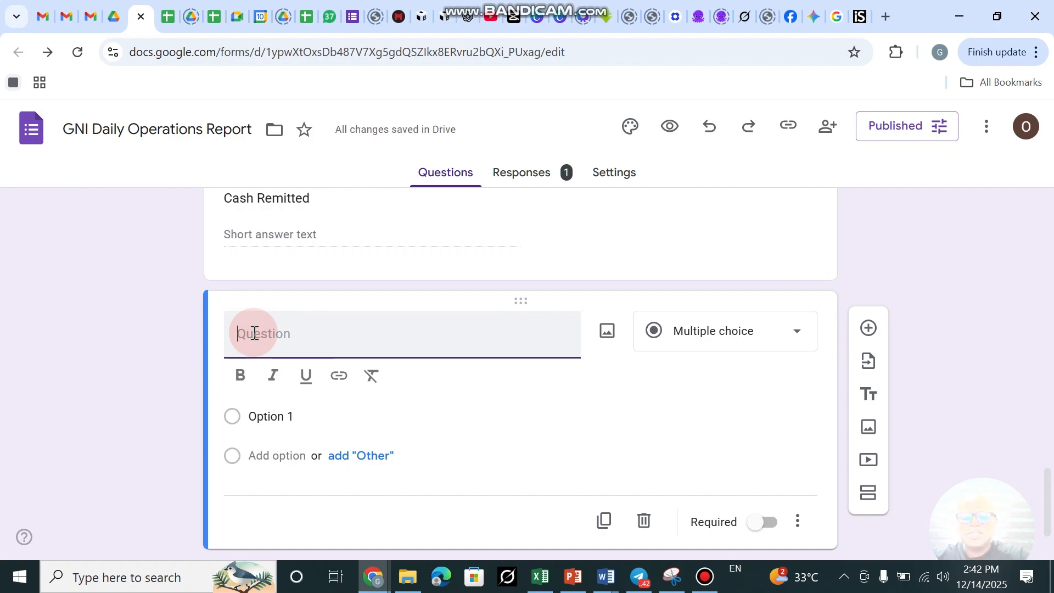
text(Deb)
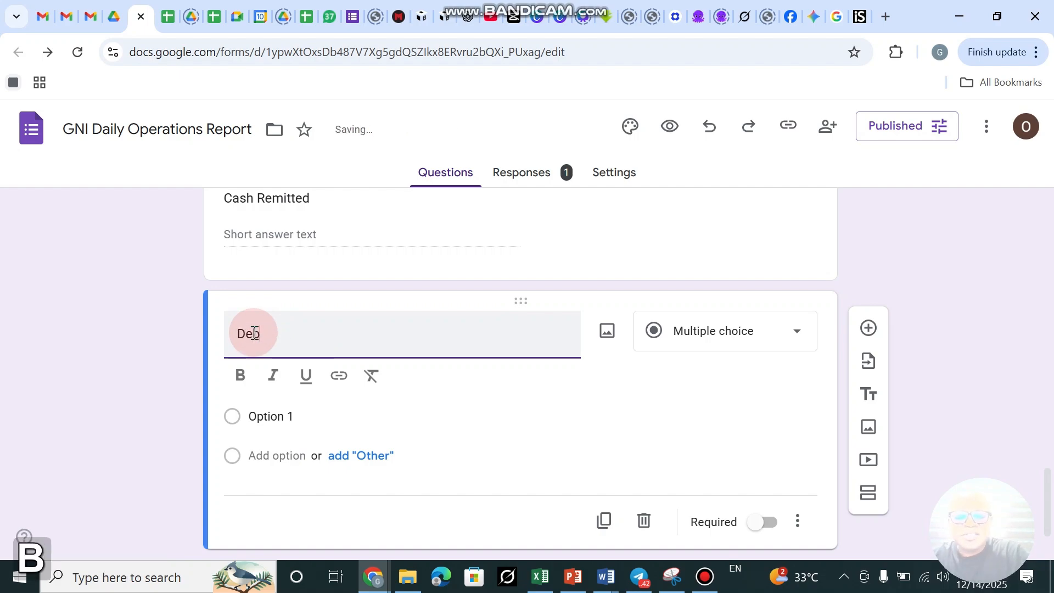
text(t Received)
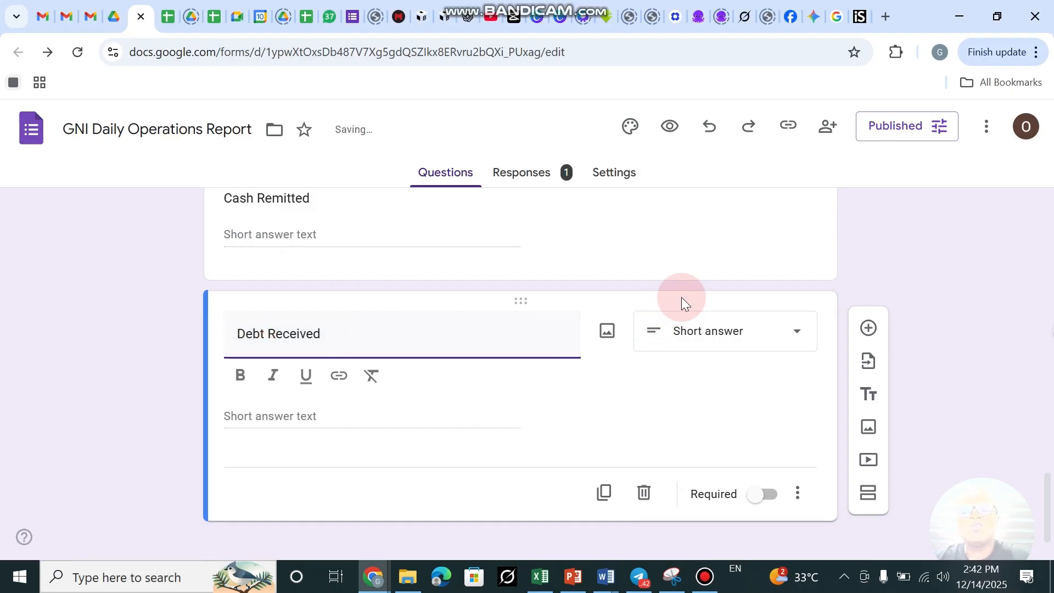
click(330, 330)
scroll(330, 329, up, 3)
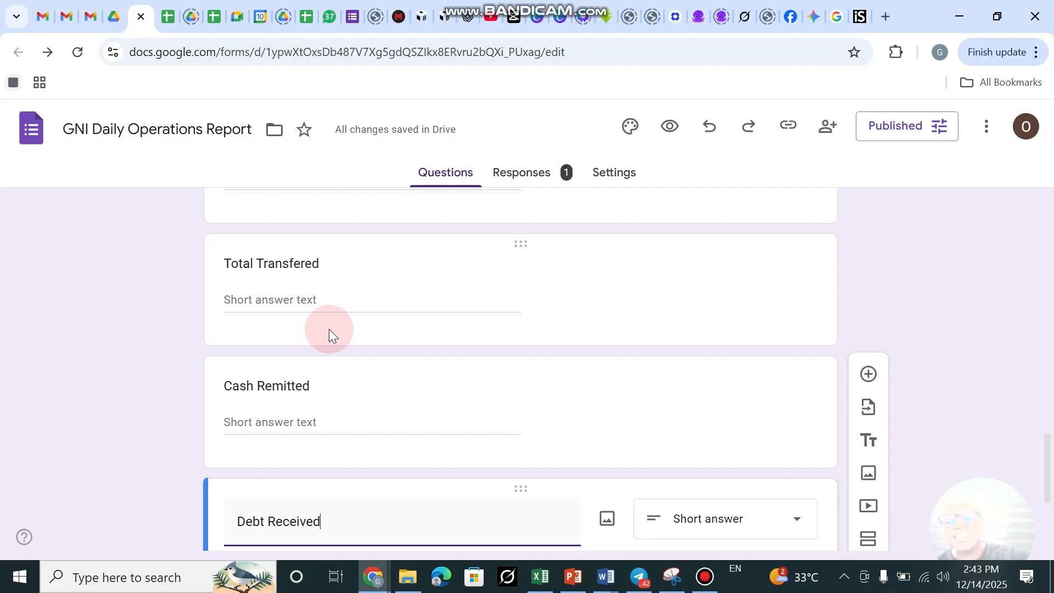
scroll(389, 298, down, 4)
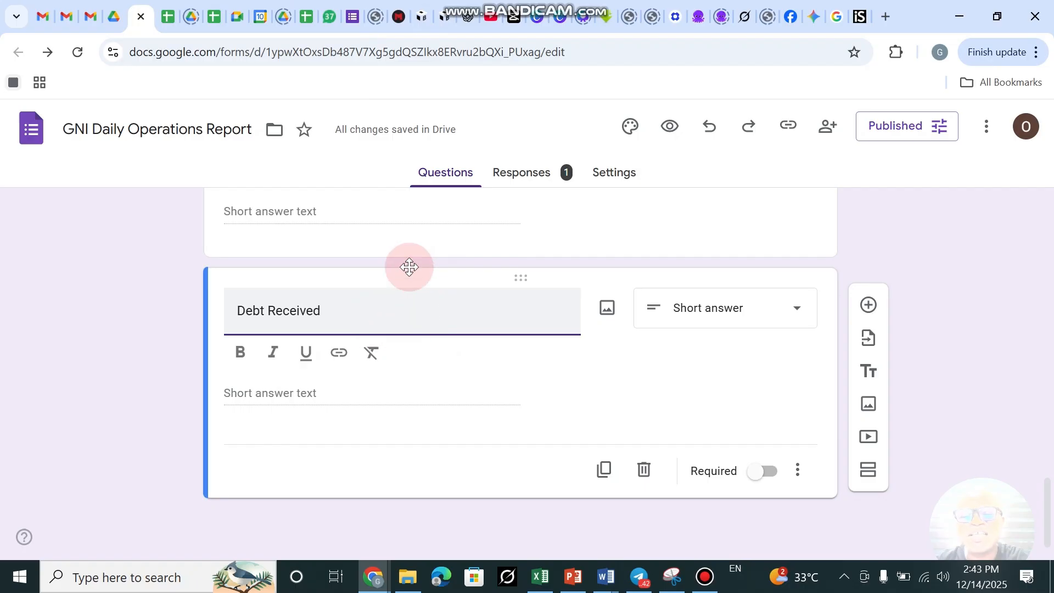
click(166, 19)
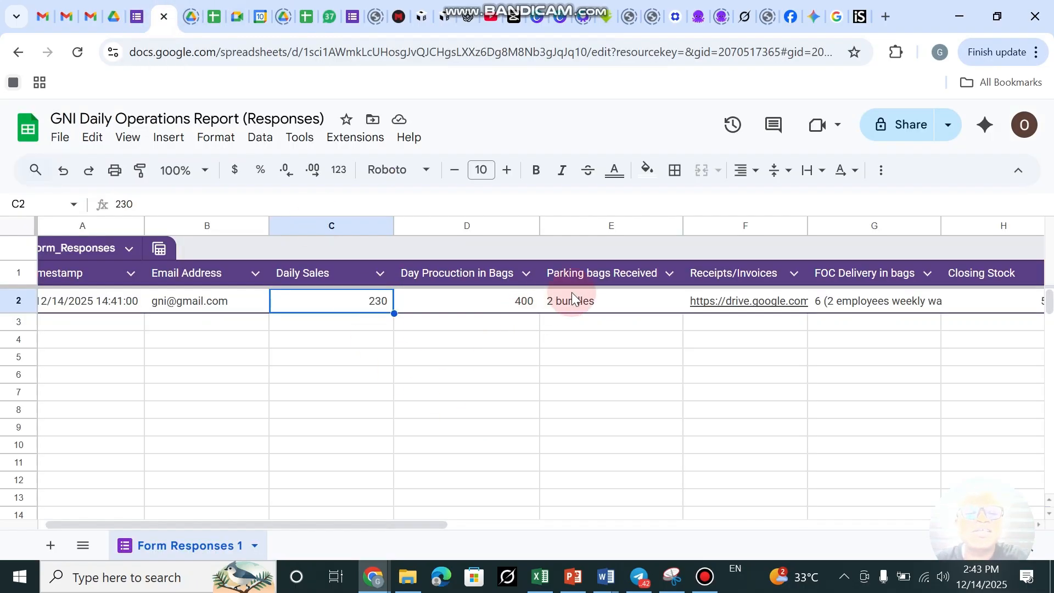
scroll(571, 292, right, 10)
scroll(572, 292, right, 3)
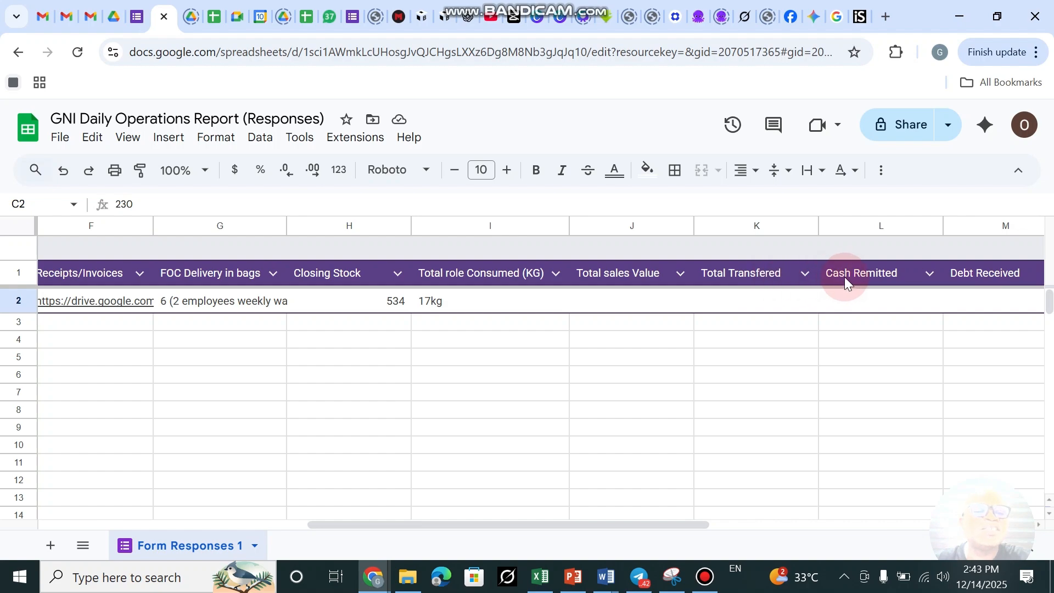
scroll(800, 297, right, 3)
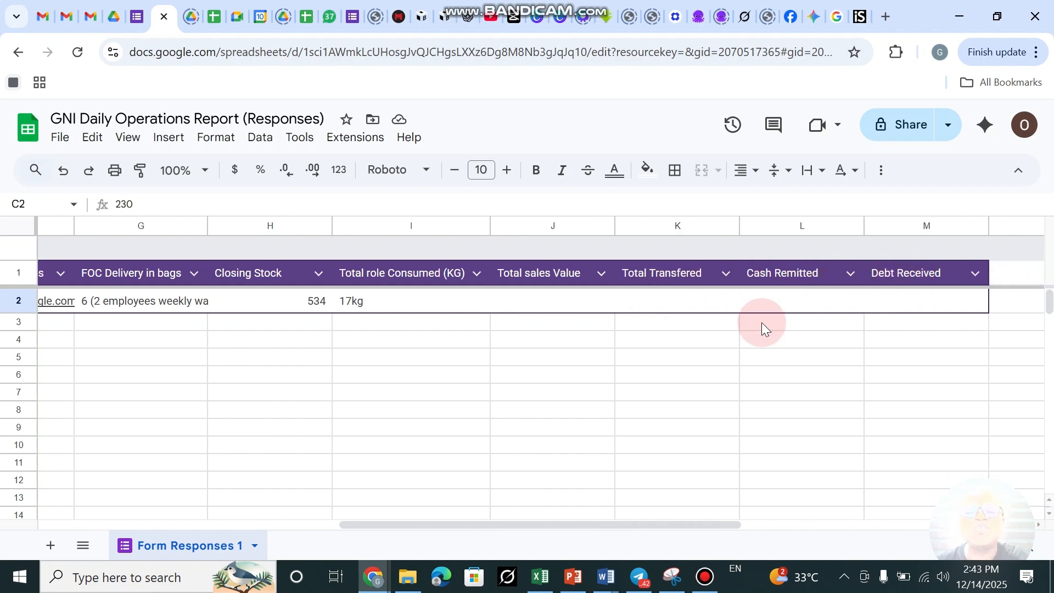
scroll(652, 271, left, 5)
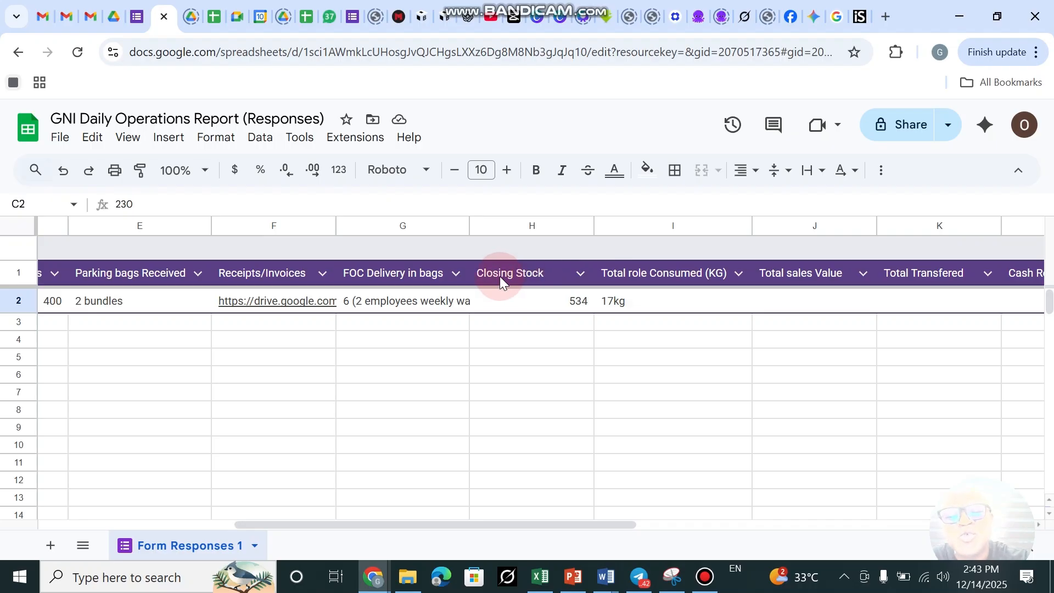
scroll(500, 276, left, 5)
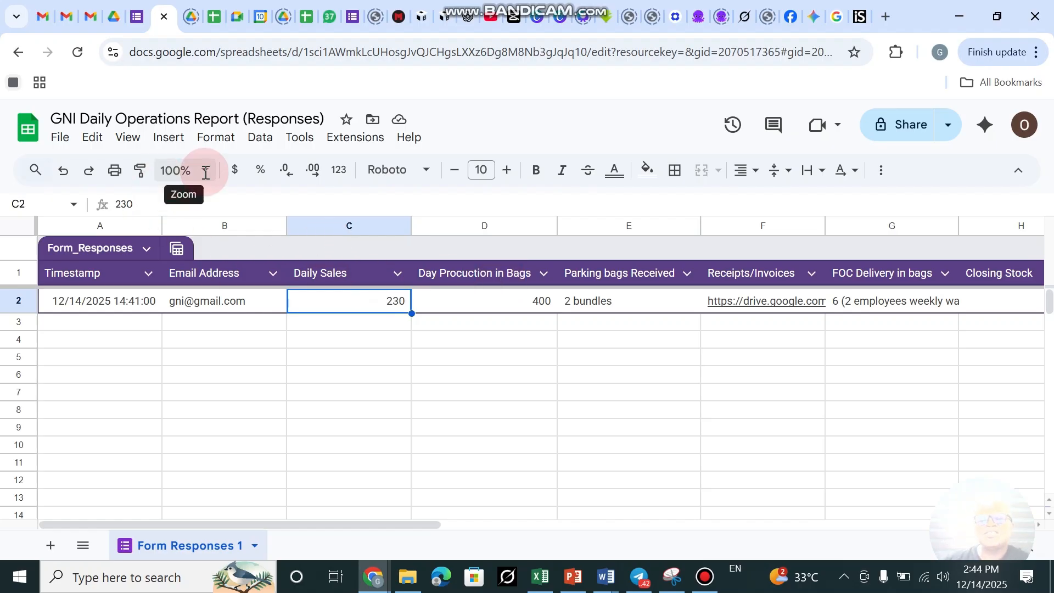
click(629, 305)
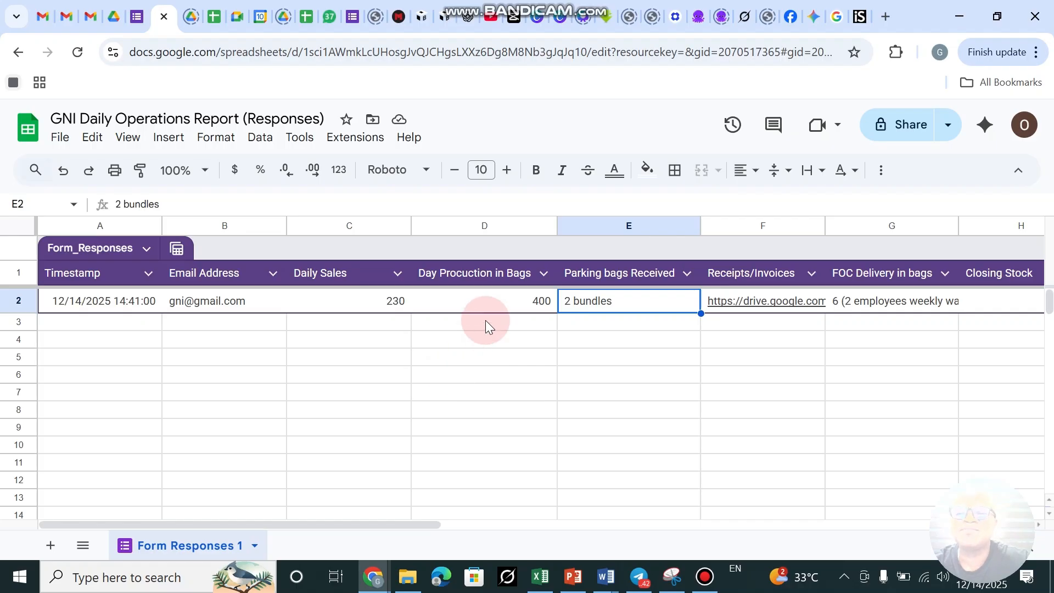
click(136, 16)
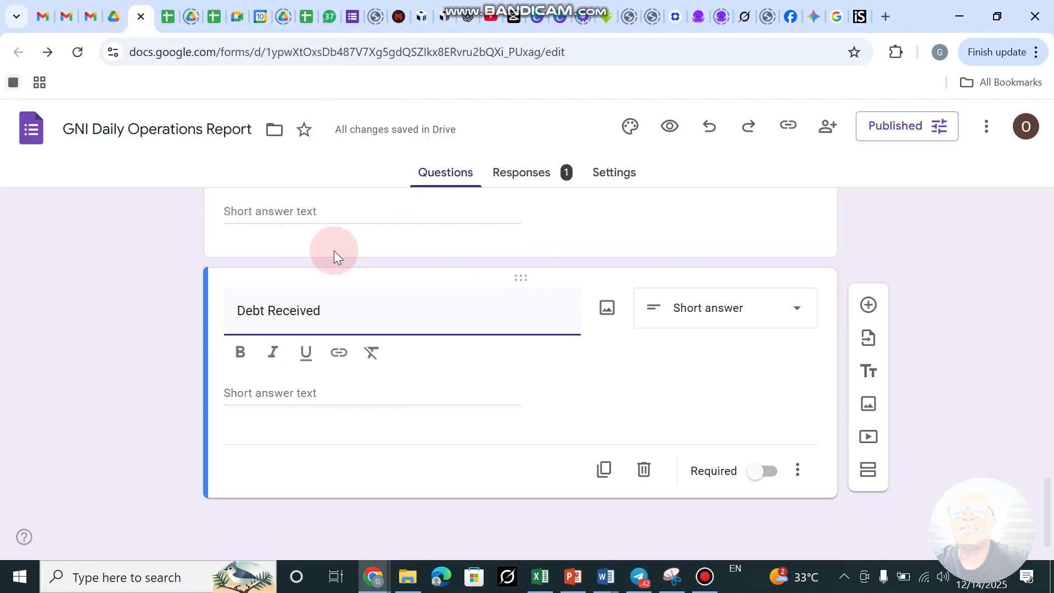
Add a 'Date of Transaction' date question after Debt Received, then return to the responses spreadsheet.
click(869, 305)
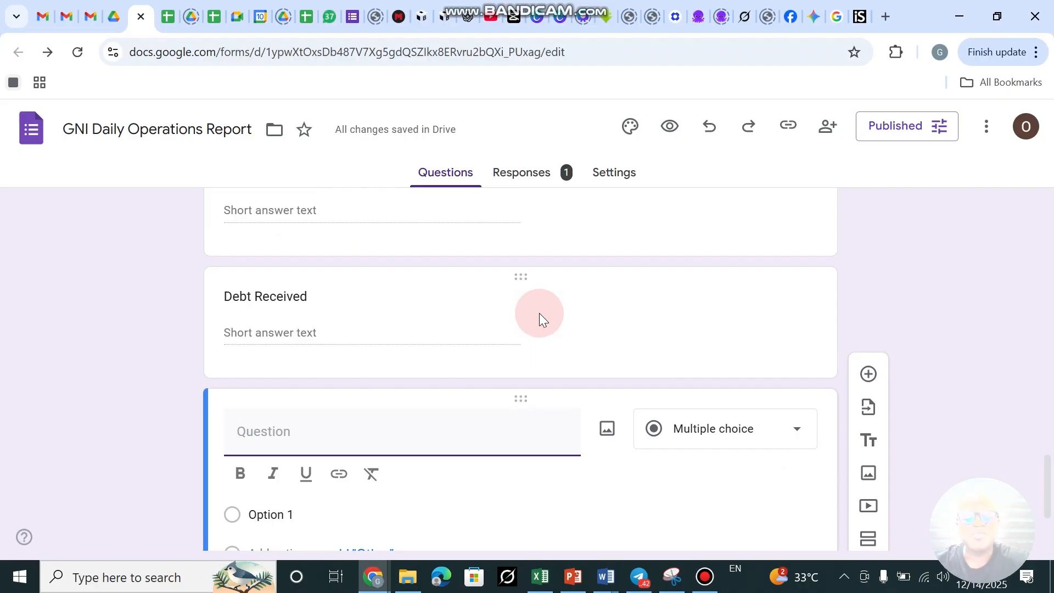
click(269, 437)
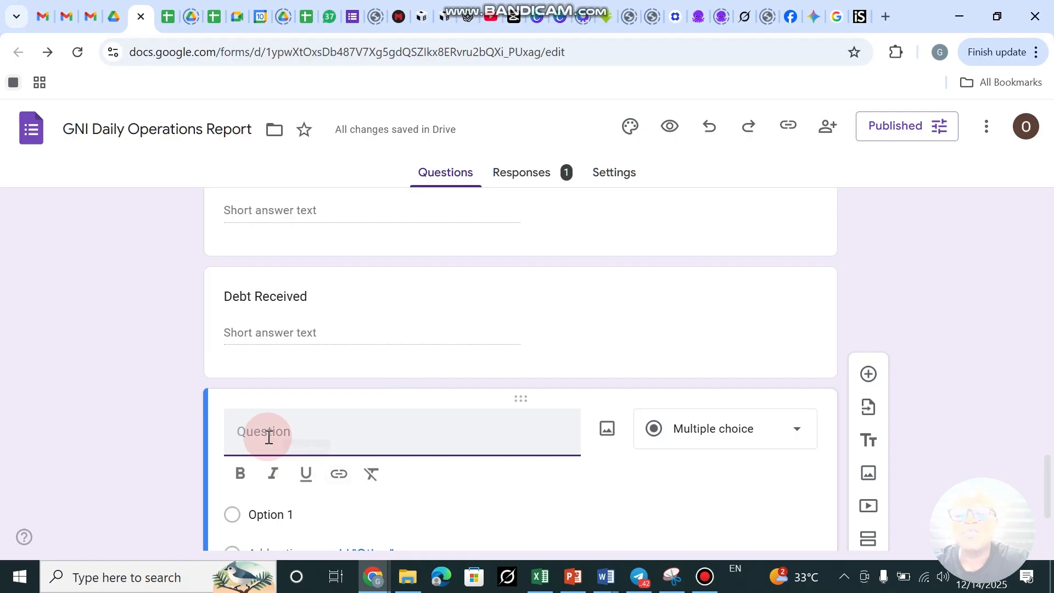
text(Dat)
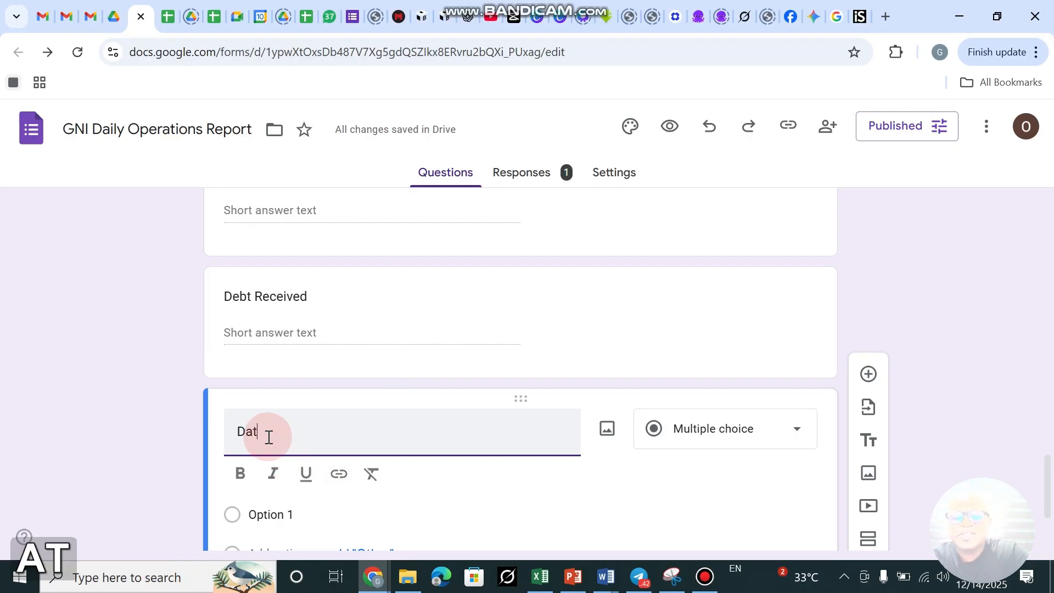
text(e o)
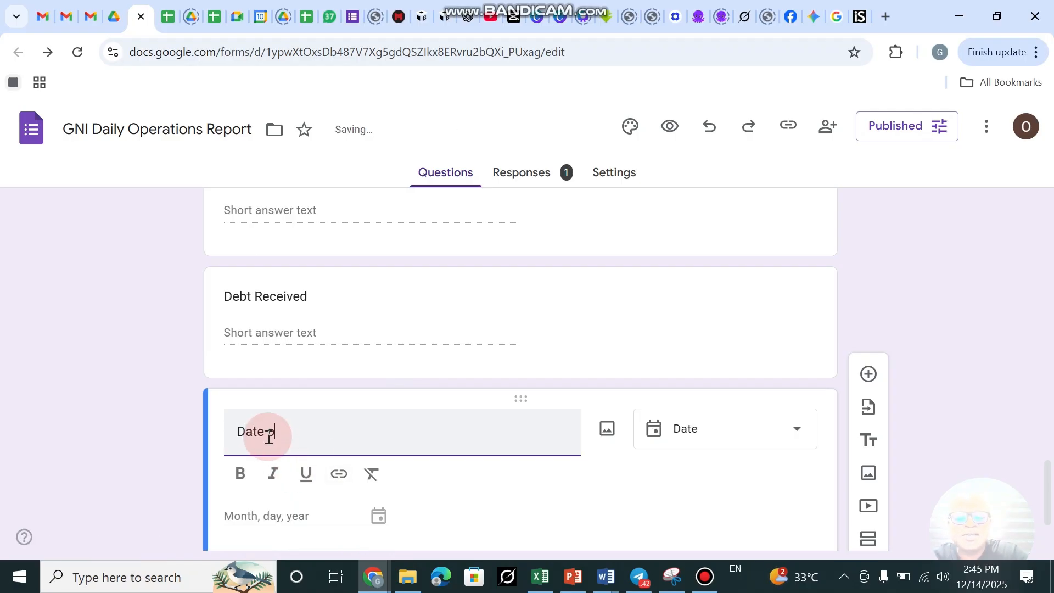
text(f Tr)
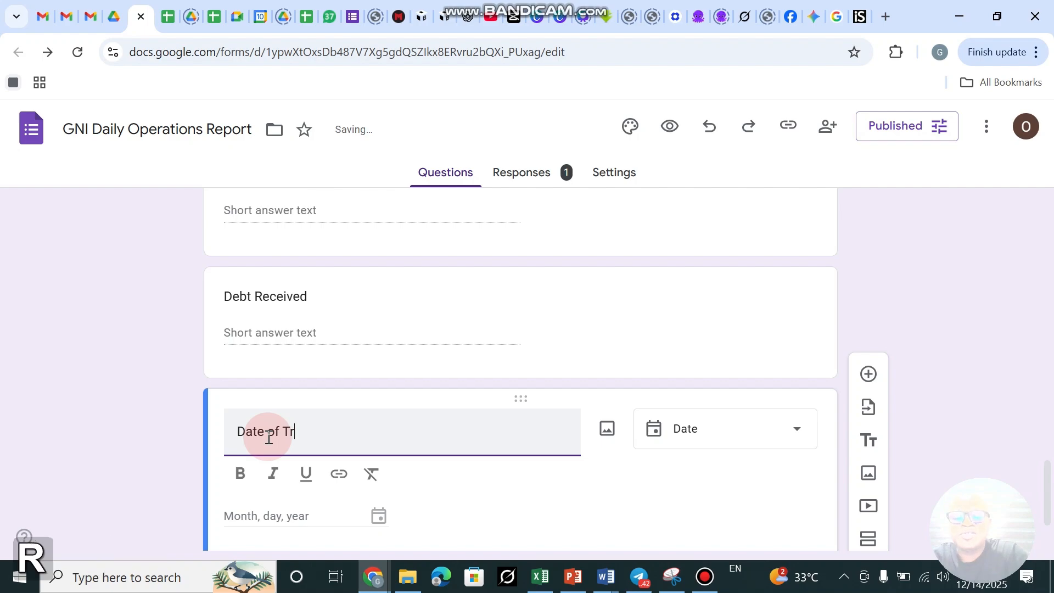
text(ansaction)
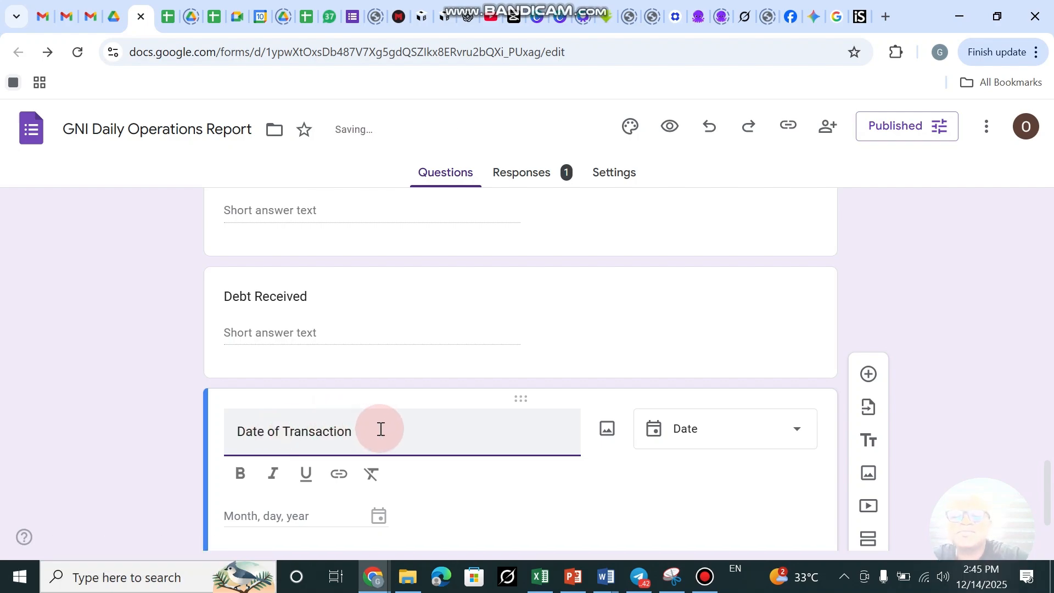
click(882, 288)
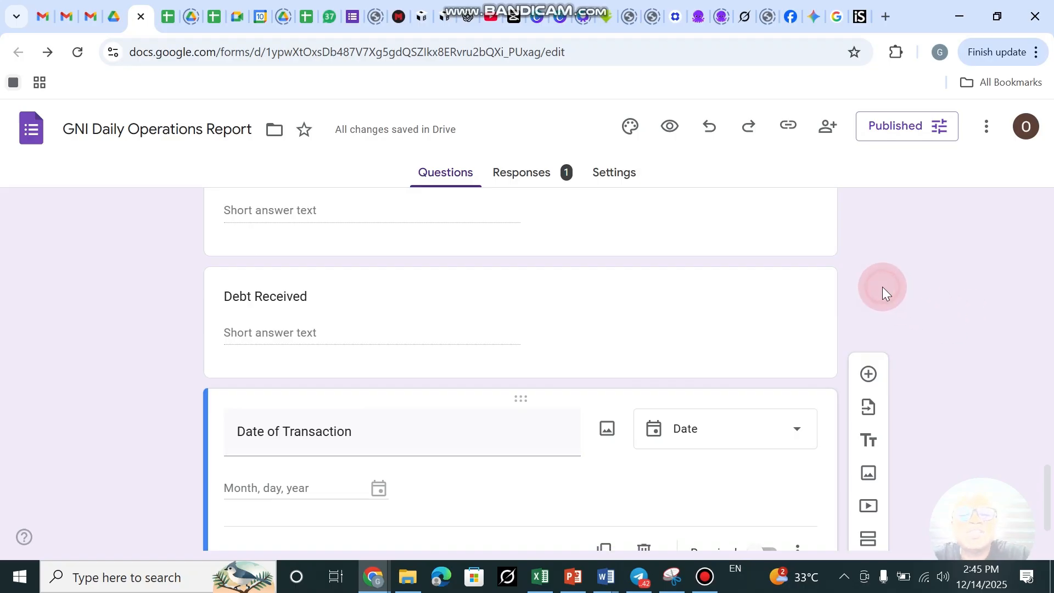
click(175, 15)
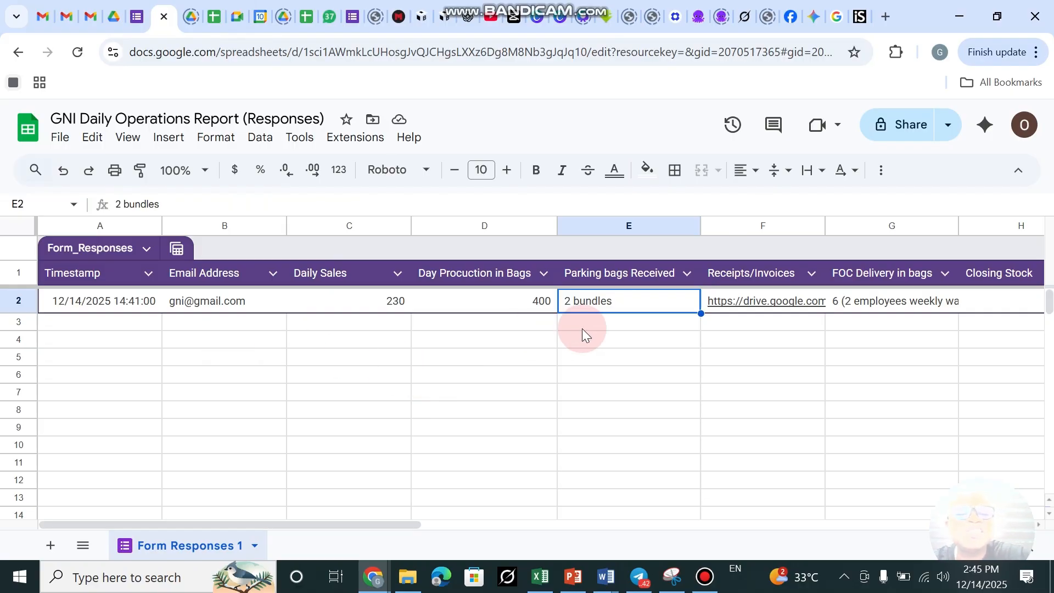
Drag the Date of Transaction column from column N to column B, right after Timestamp.
scroll(638, 294, right, 15)
scroll(637, 295, left, 3)
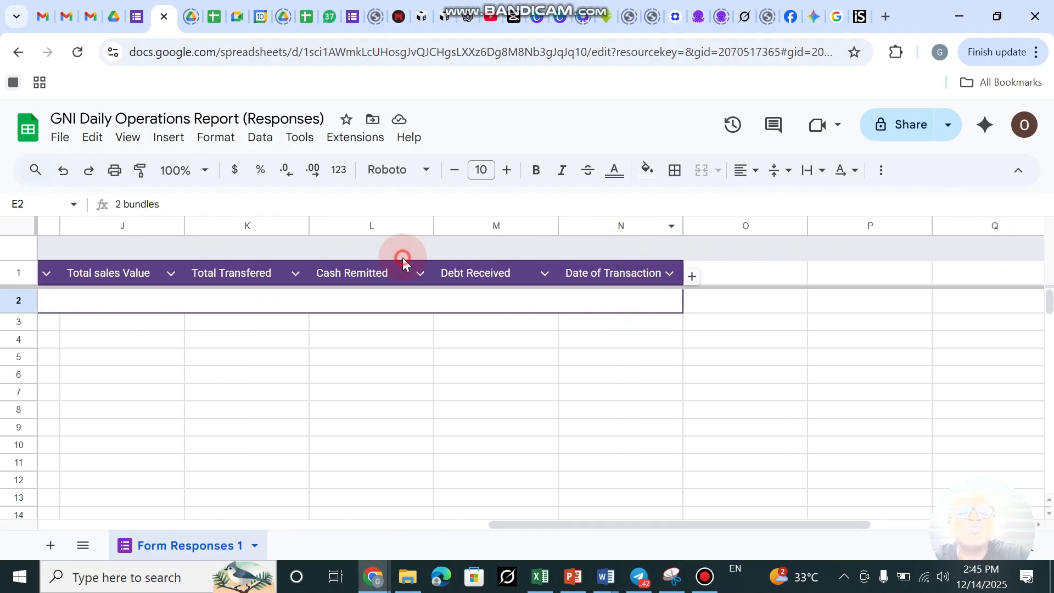
click(604, 225)
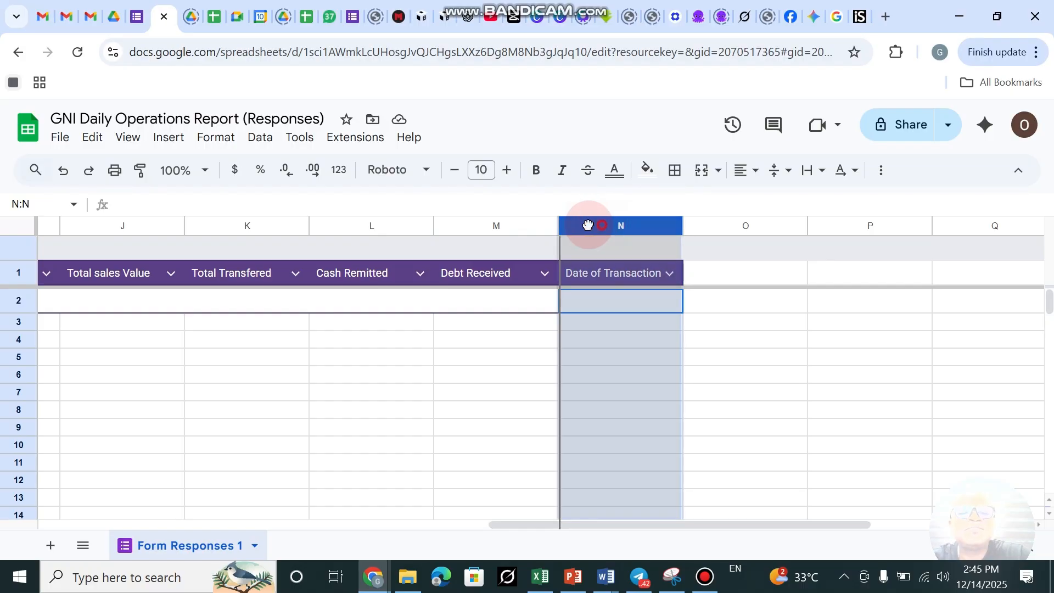
drag(587, 225, 186, 207)
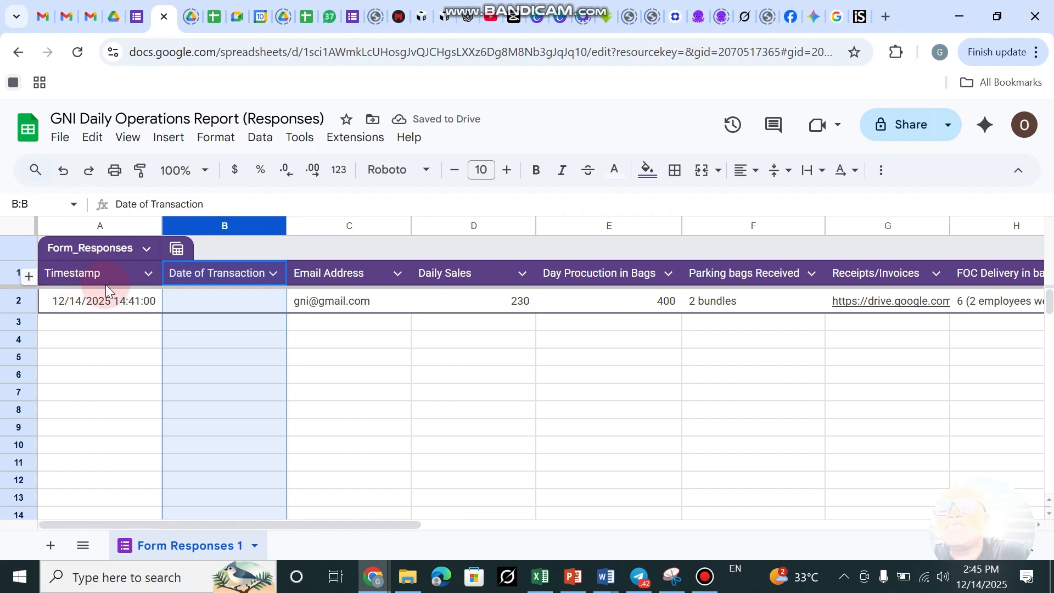
click(83, 305)
click(208, 298)
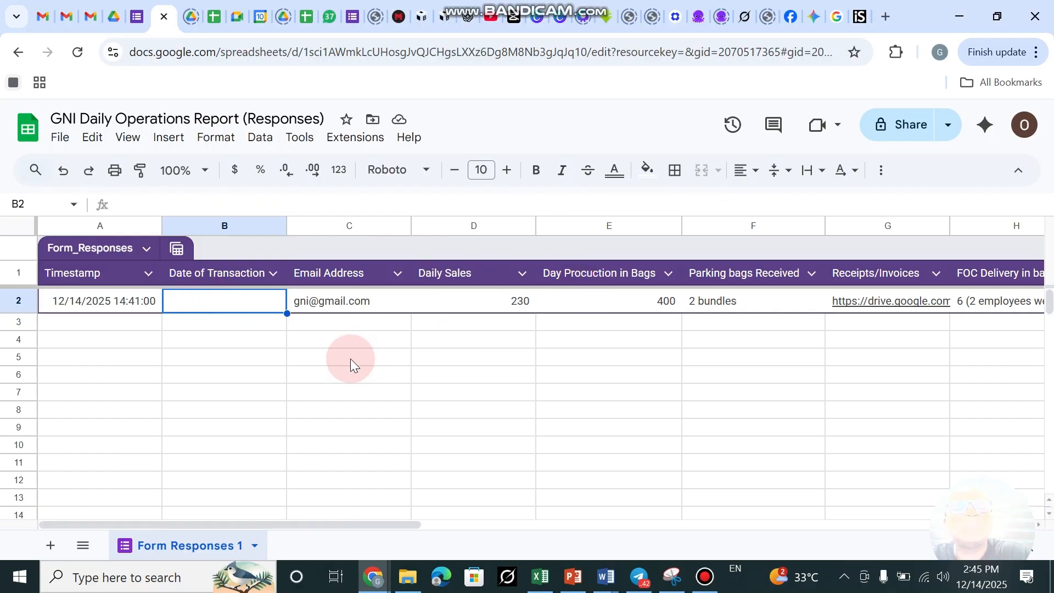
Append 1000 more rows at the bottom of Form Responses 1 and return to the top.
scroll(629, 335, right, 3)
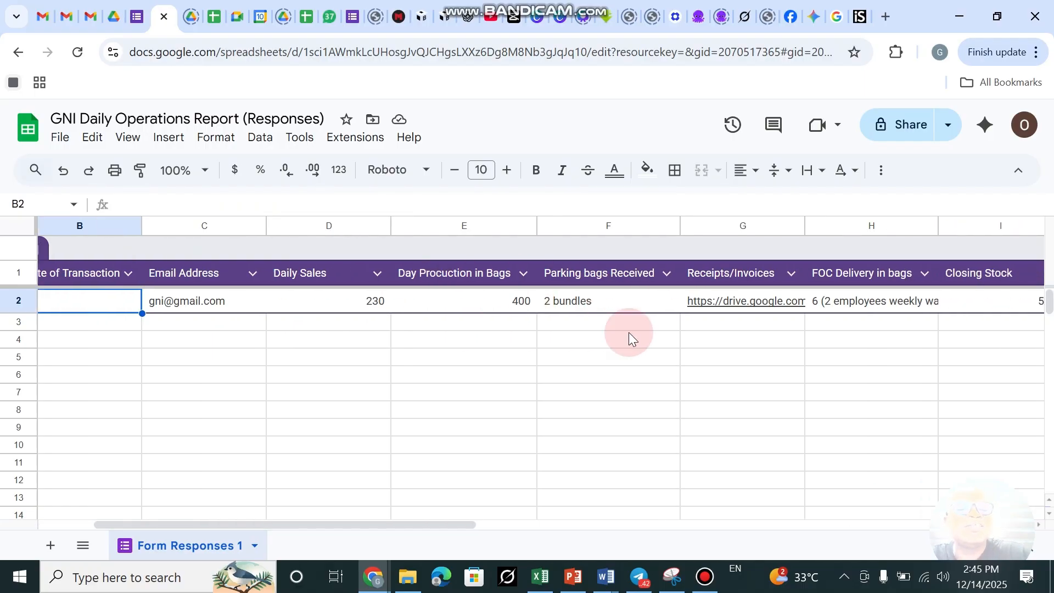
scroll(256, 364, left, 3)
scroll(257, 364, down, 20)
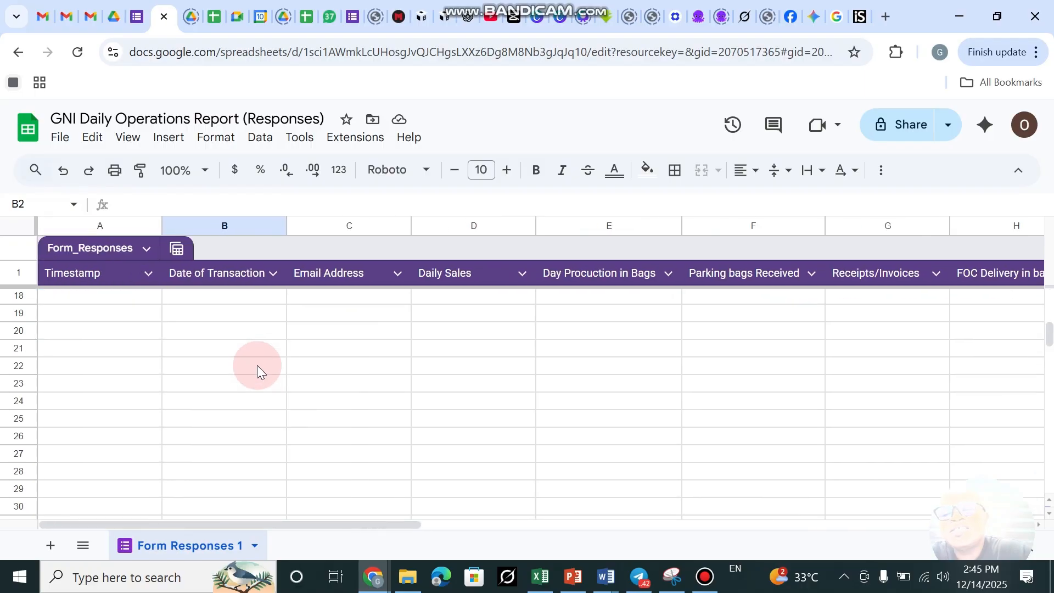
scroll(256, 364, down, 2)
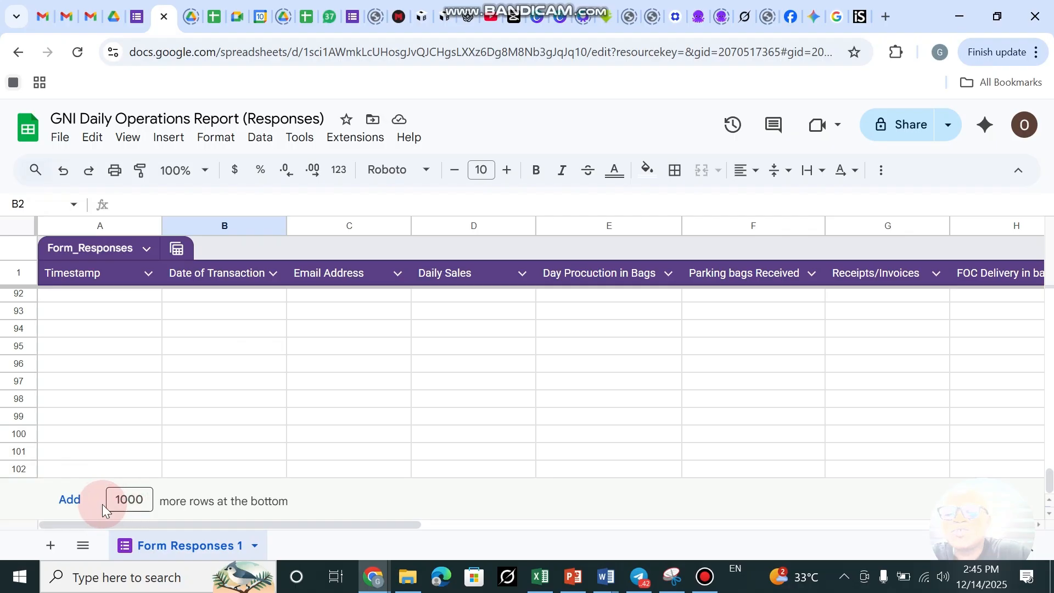
click(69, 500)
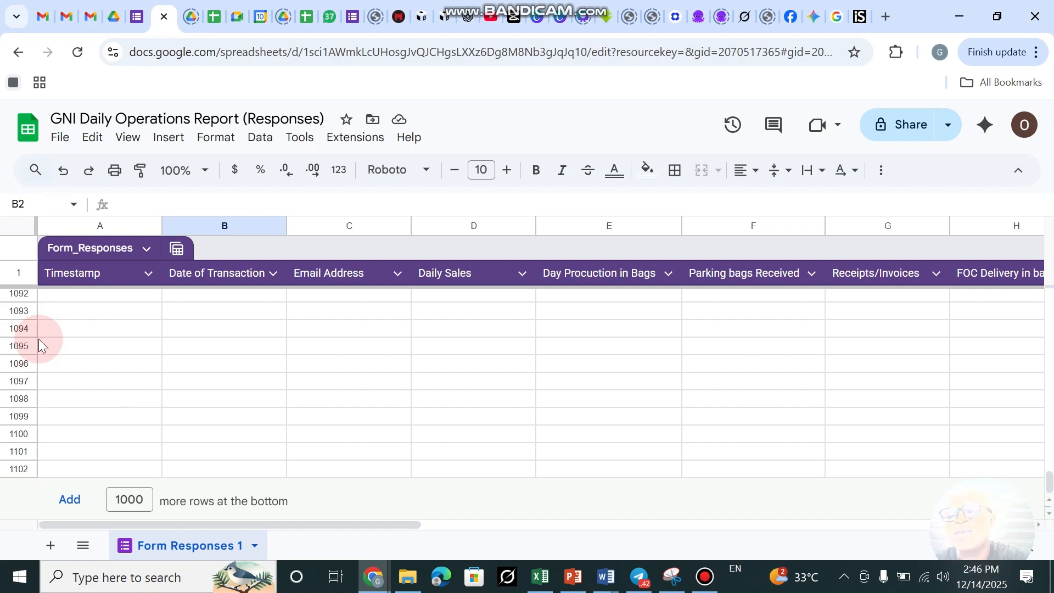
scroll(38, 338, up, 10)
scroll(39, 338, up, 20)
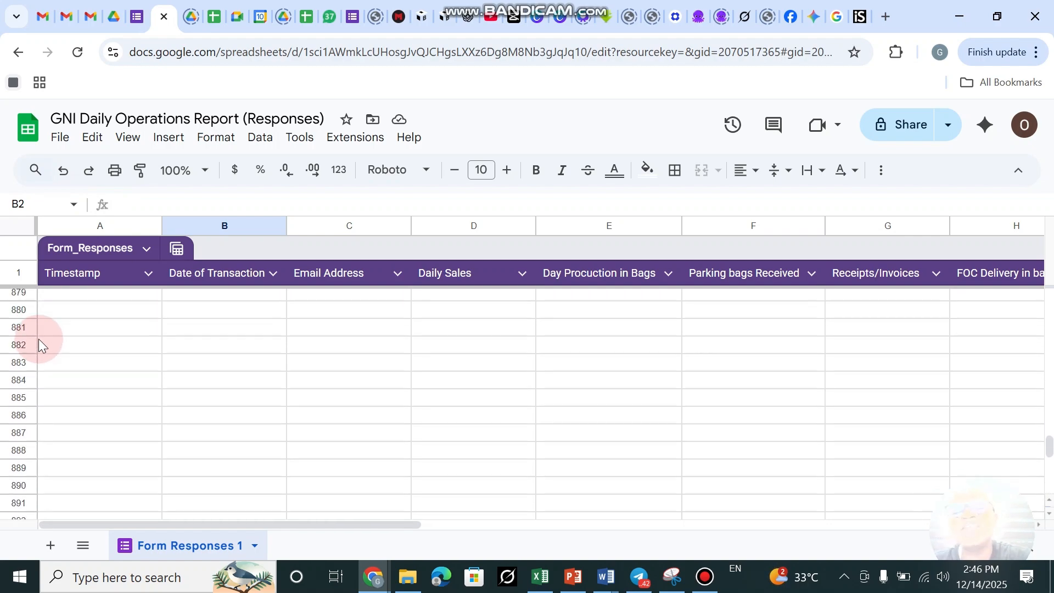
scroll(39, 338, up, 12)
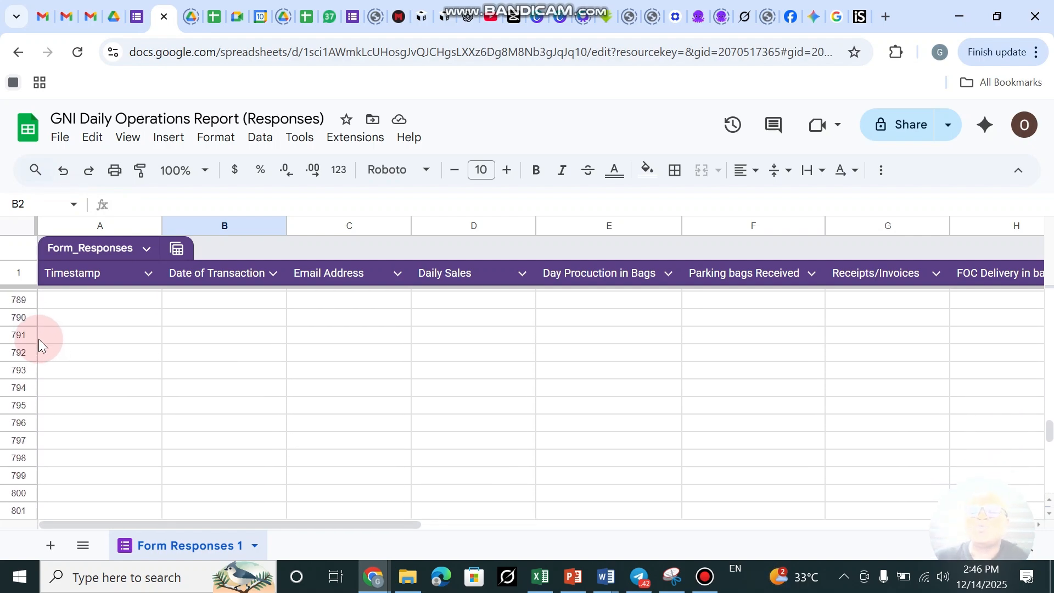
scroll(39, 338, up, 20)
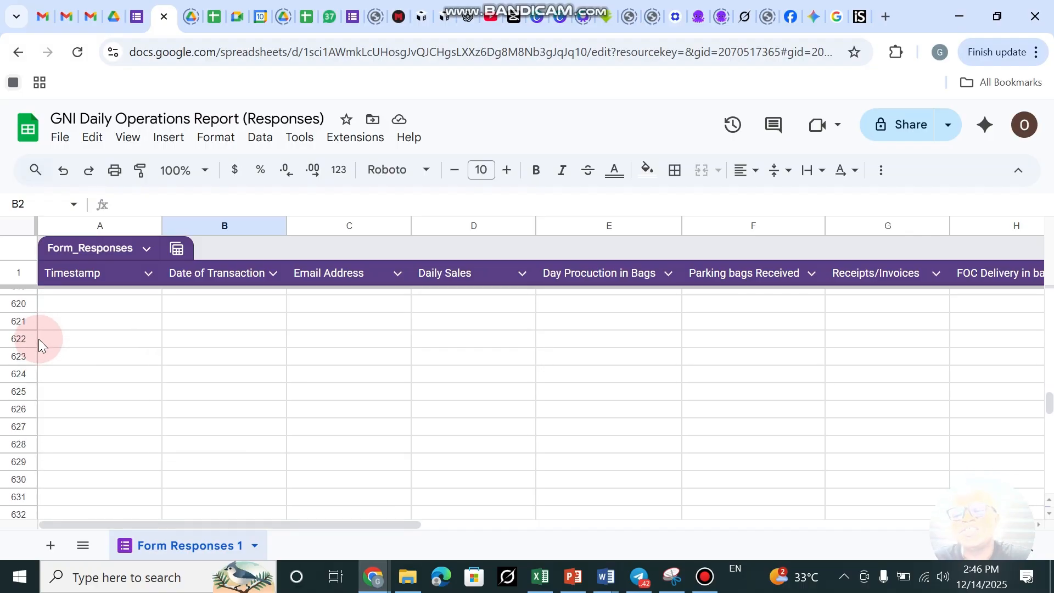
scroll(39, 338, up, 20)
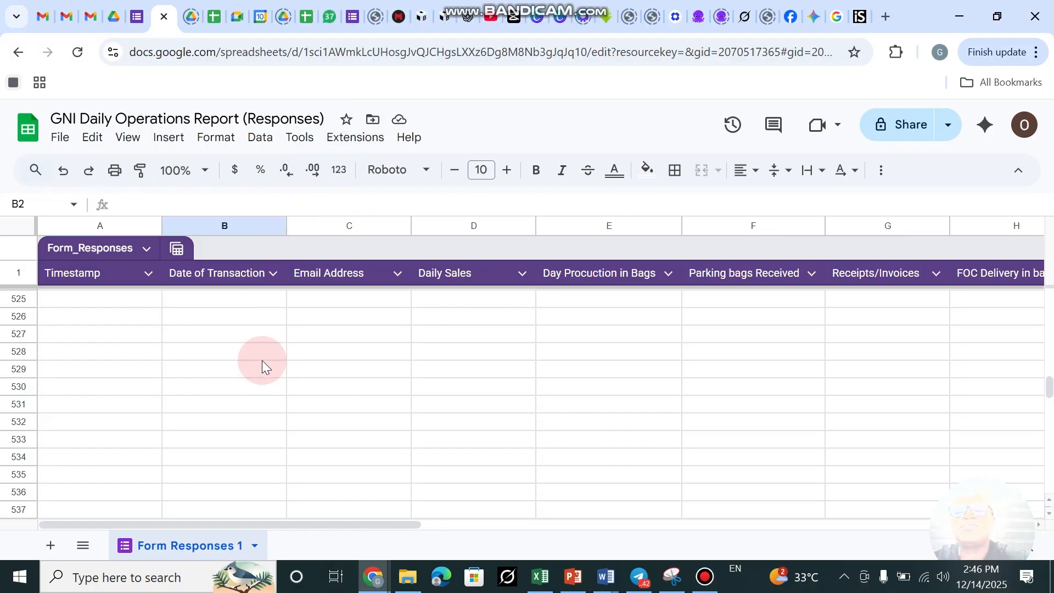
scroll(262, 360, up, 10)
scroll(261, 360, up, 20)
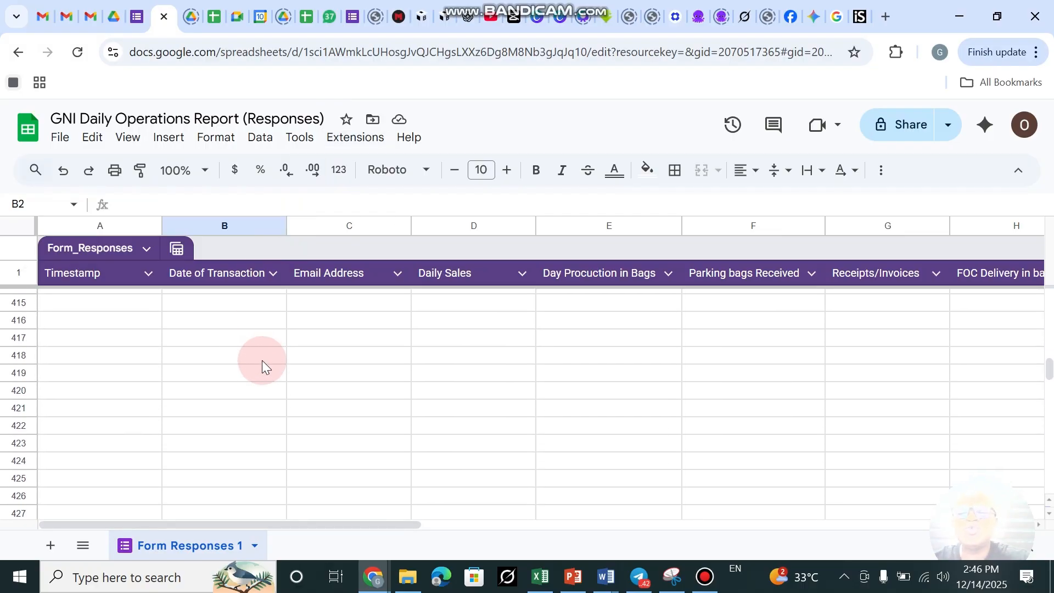
scroll(262, 360, up, 20)
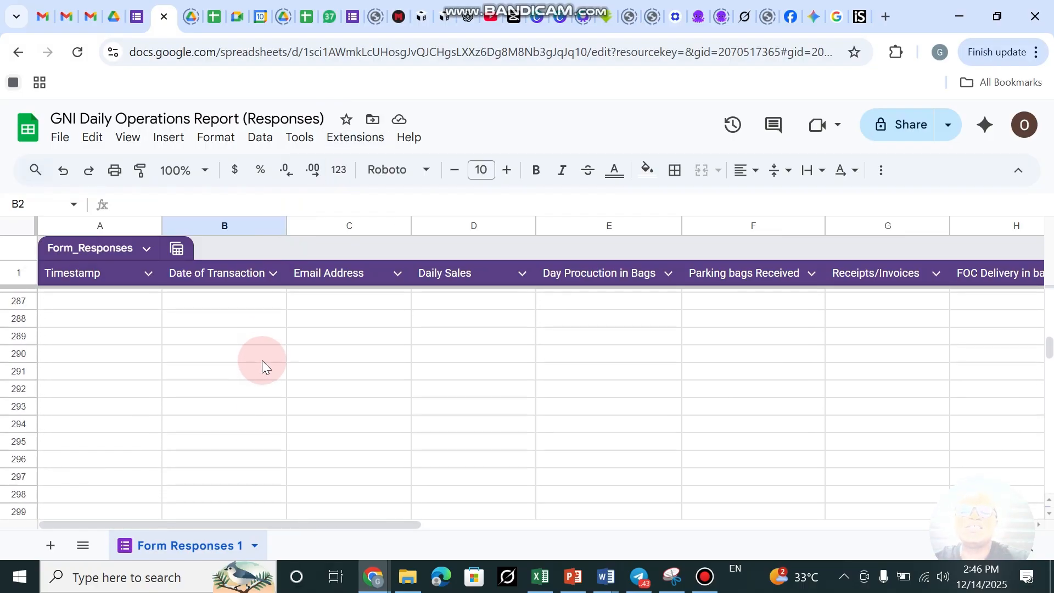
scroll(261, 360, up, 3)
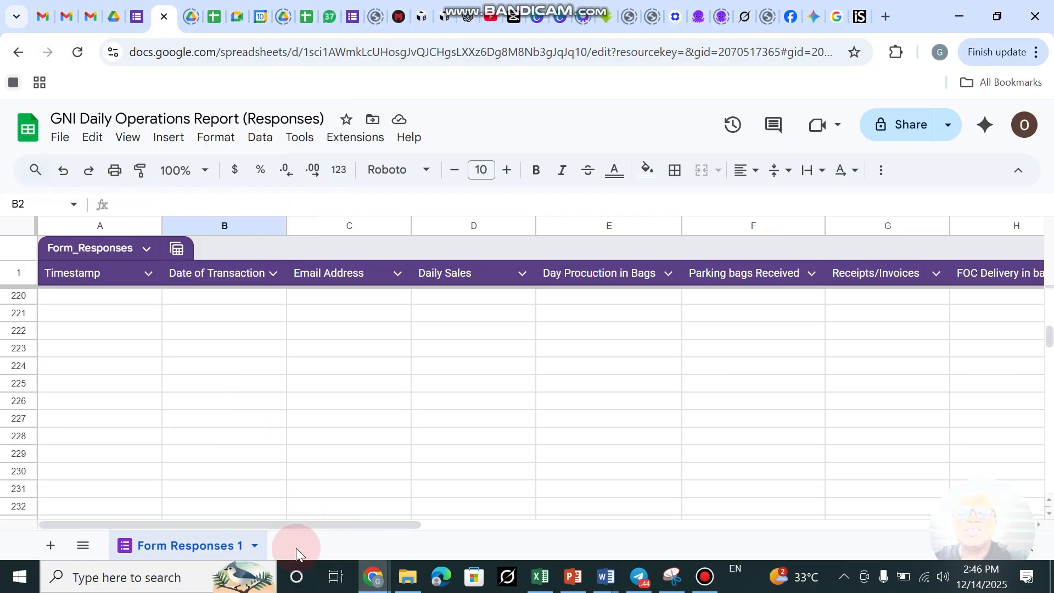
Add a blank Sheet1 to the workbook, then bring up the PowerPoint deck on slide 4.
click(50, 547)
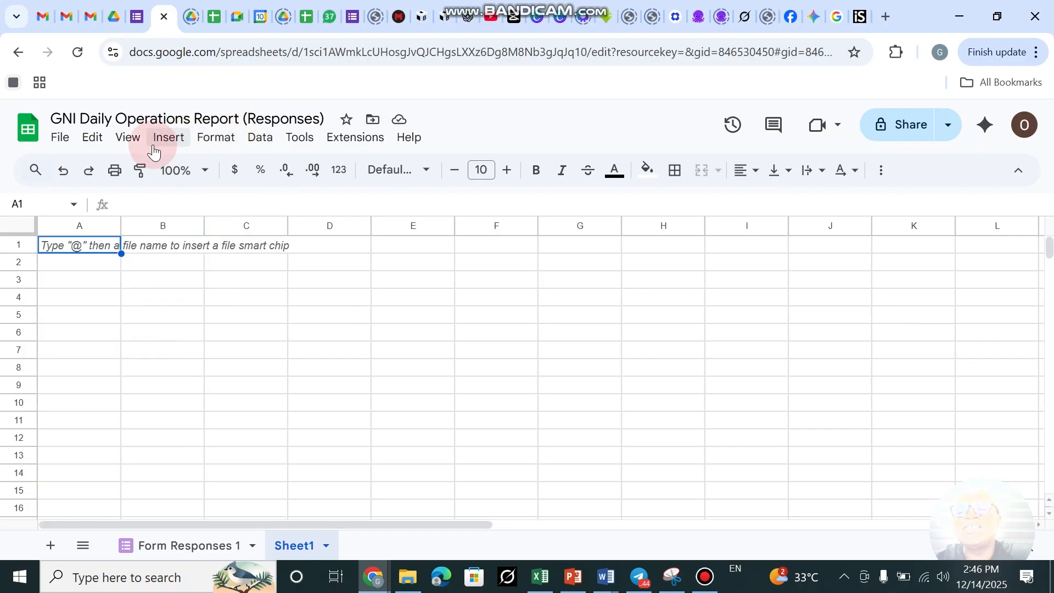
click(127, 137)
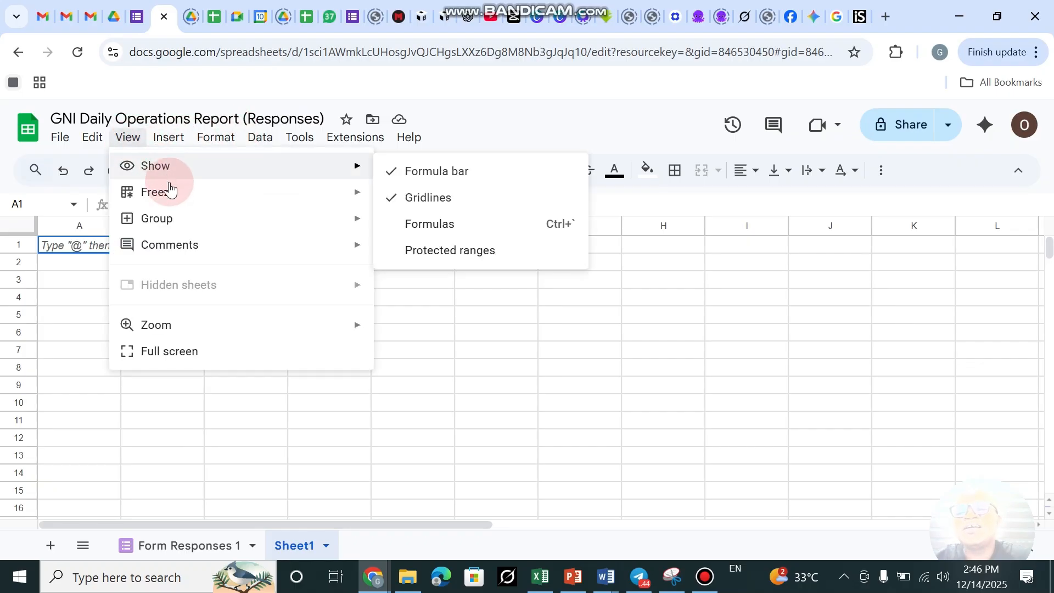
mouse_move(169, 193)
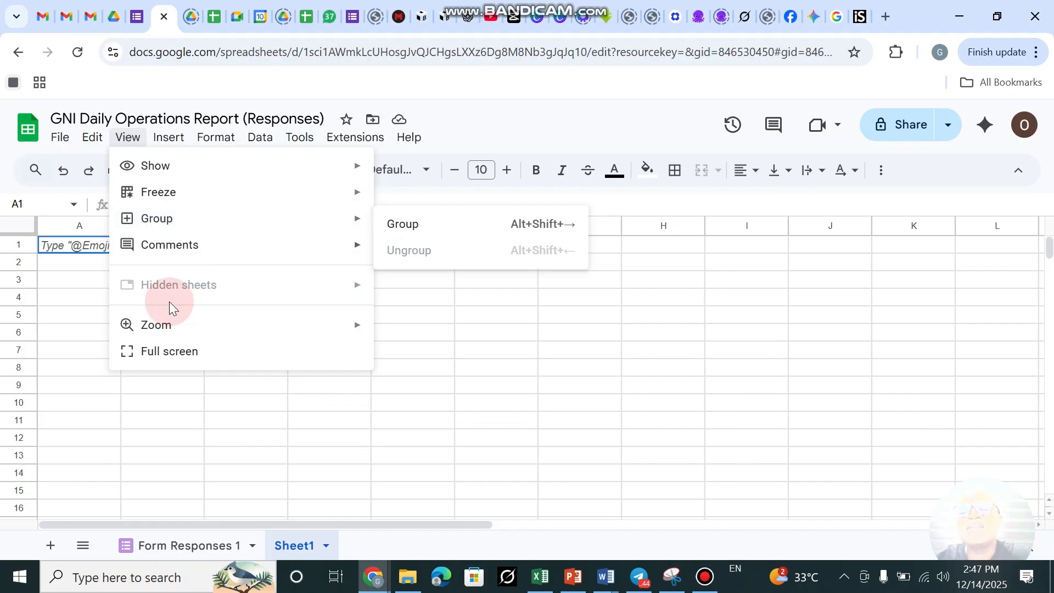
click(565, 360)
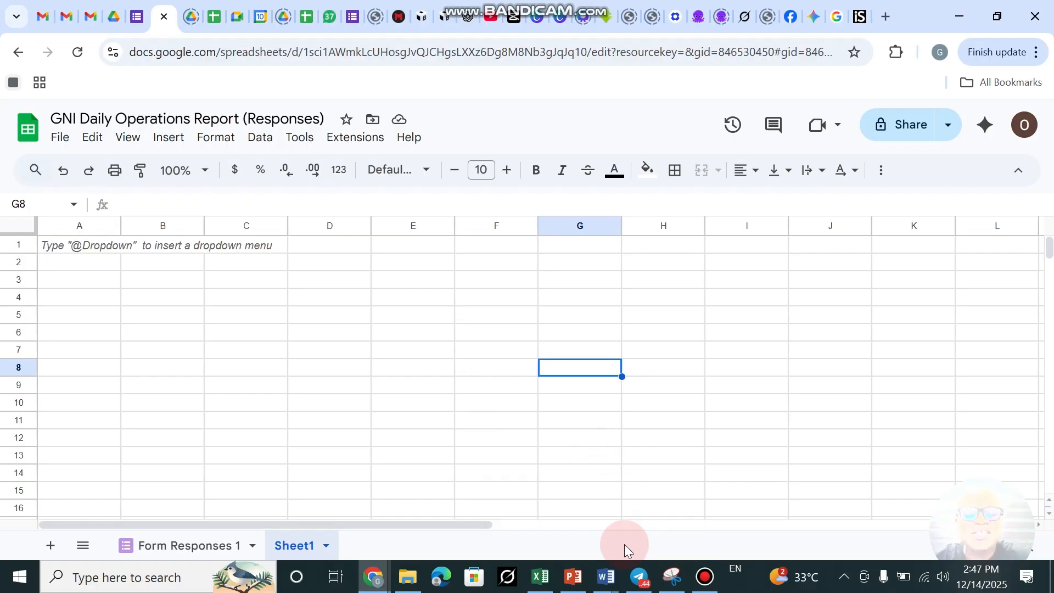
click(573, 577)
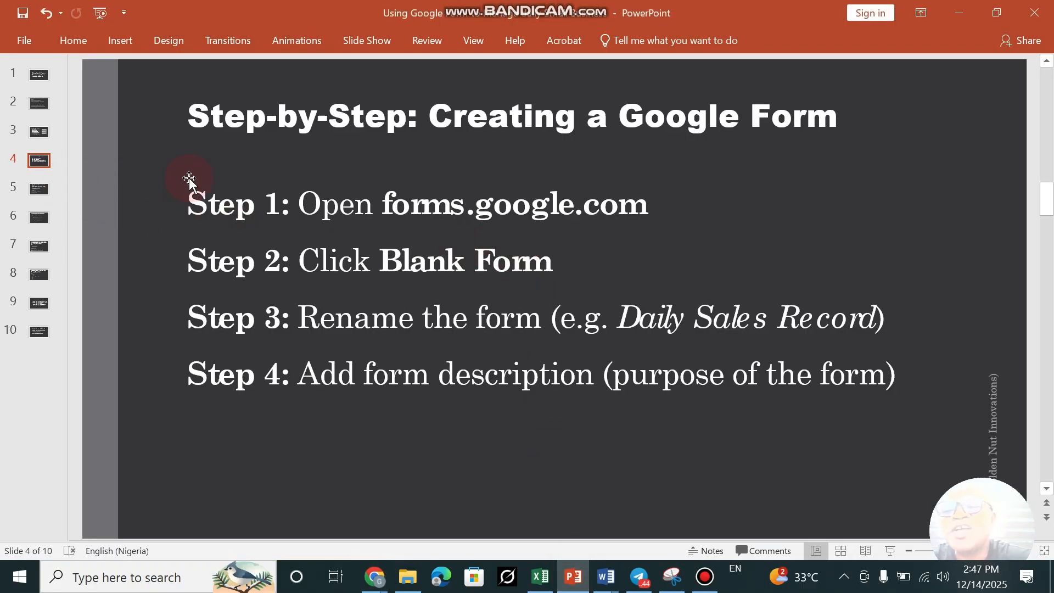
Run the slide show and advance to slide 5, 'Adding Fields for Business Record Keeping'.
click(890, 551)
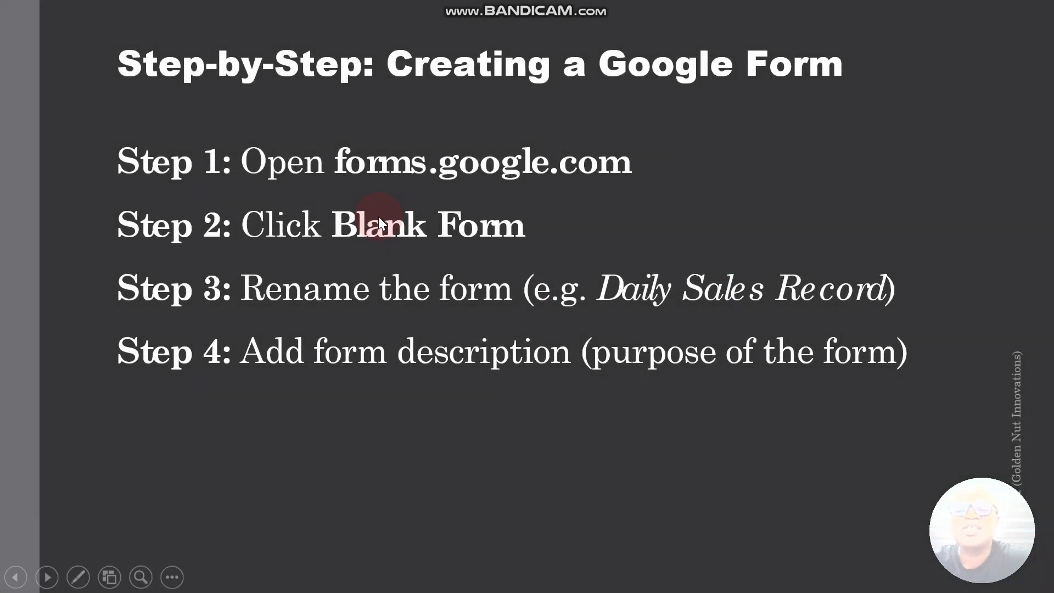
key(Down)
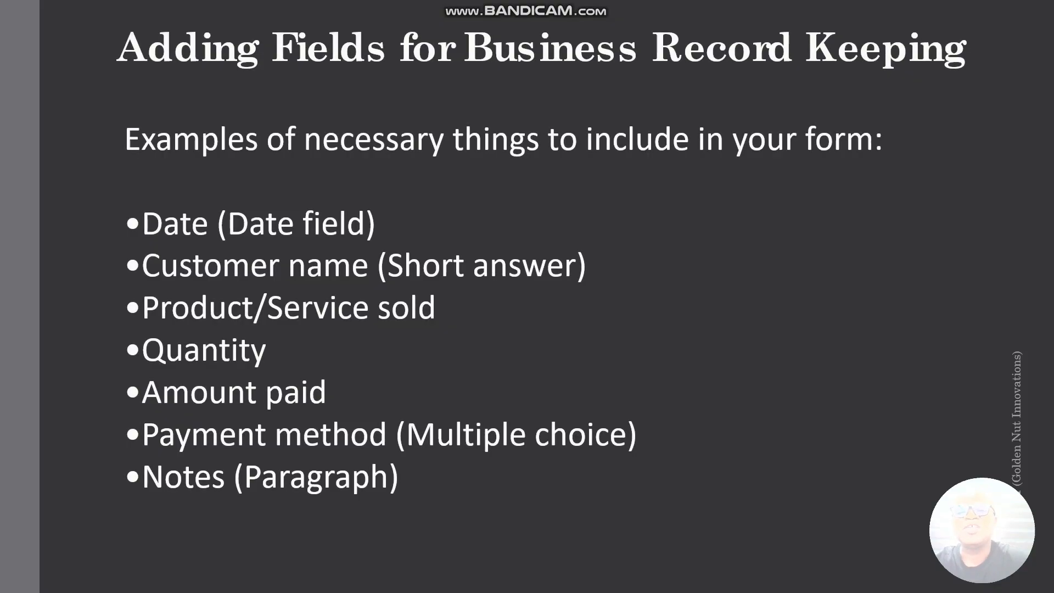